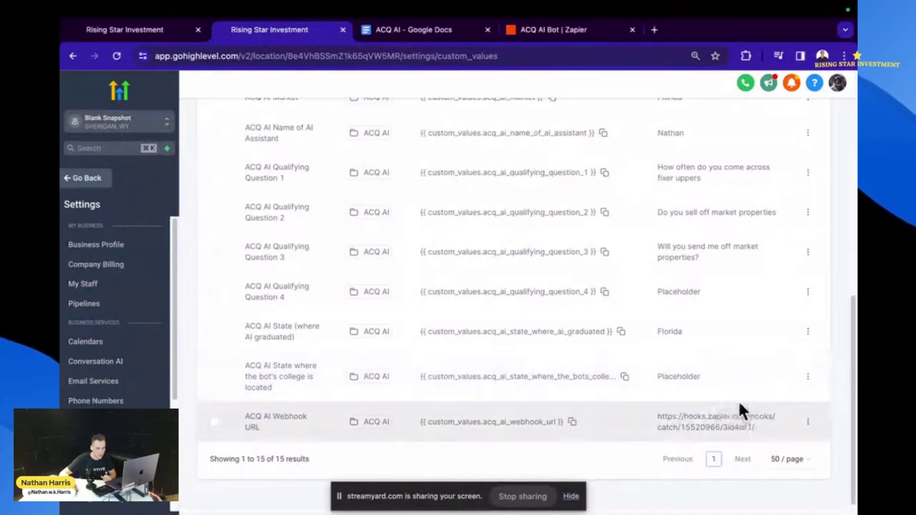
- Change the 'ACQ AI State where the bot's college is located' custom value from Placeholder to Florida
click(806, 376)
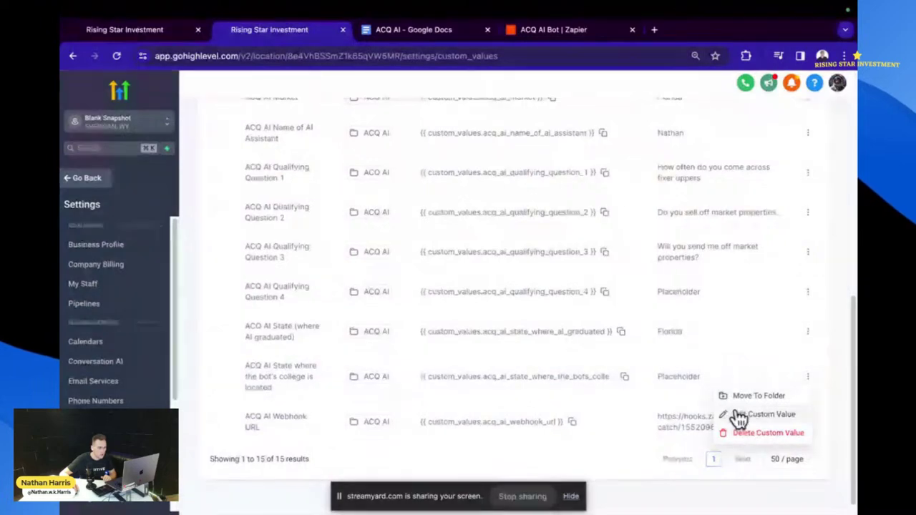
click(737, 413)
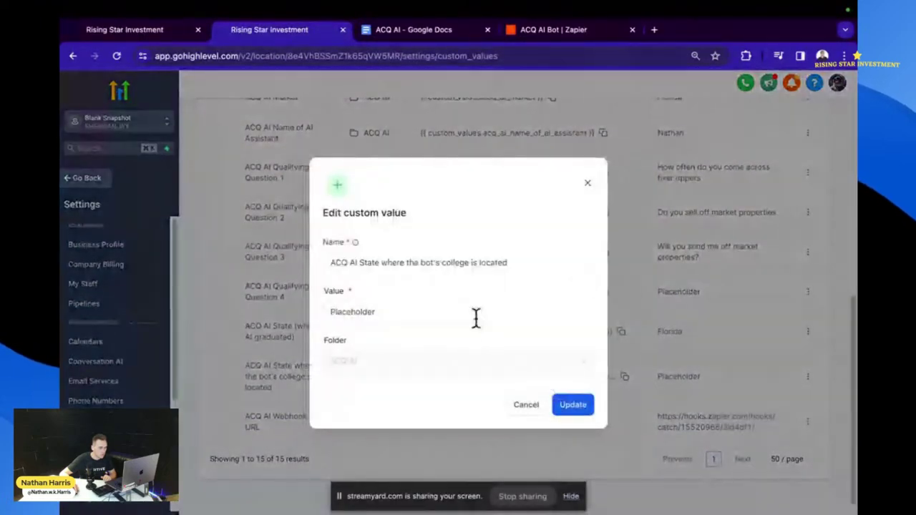
double_click(472, 315)
text(Watch me build an AI Bot For Real Estate Lead Generation Live)
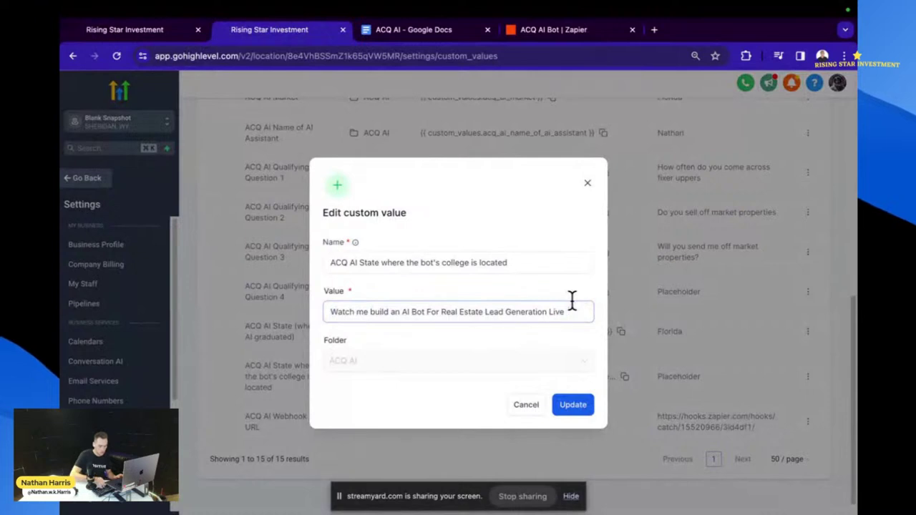
key(super+a)
key(BackSpace)
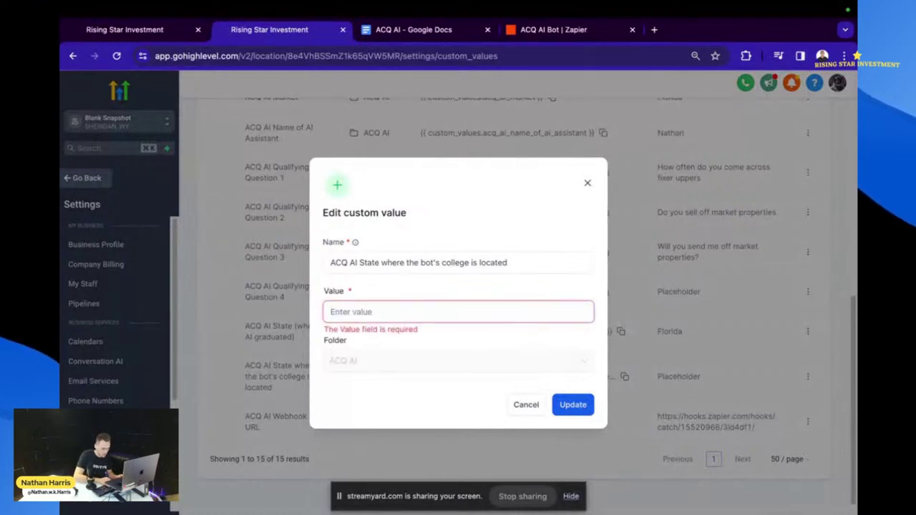
text(Florida)
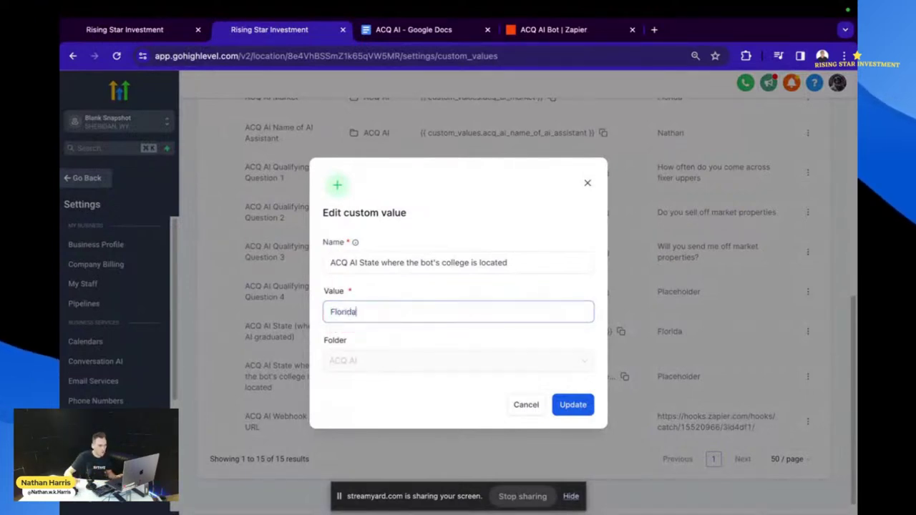
click(566, 404)
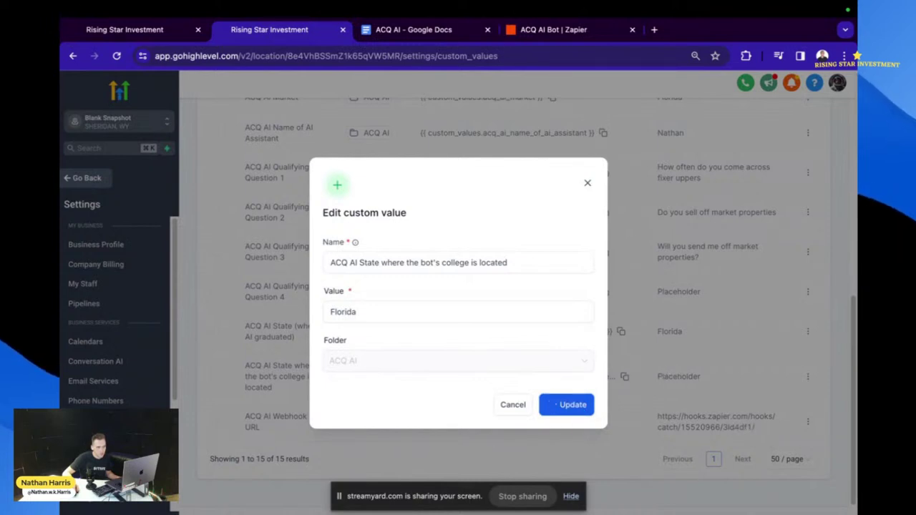
- Copy the webhook URL from the ACQ AI Bot zap and return to GoHighLevel
click(552, 31)
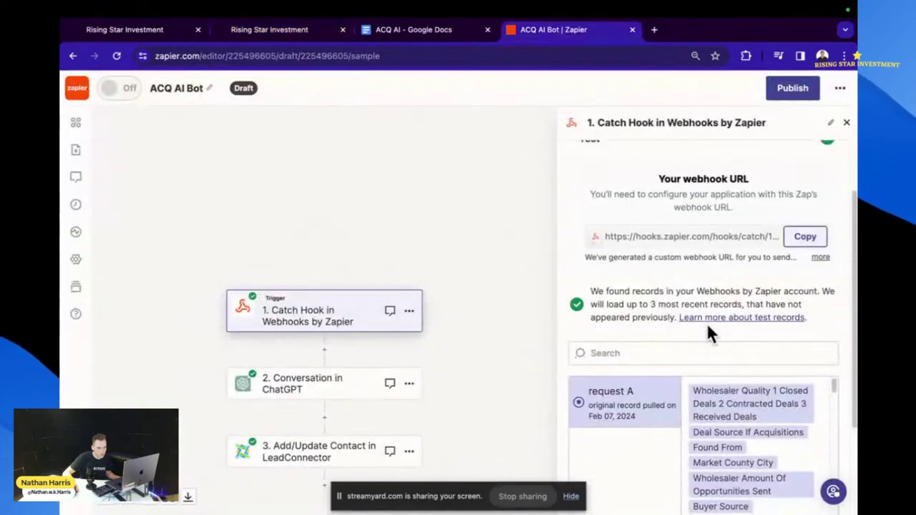
click(806, 224)
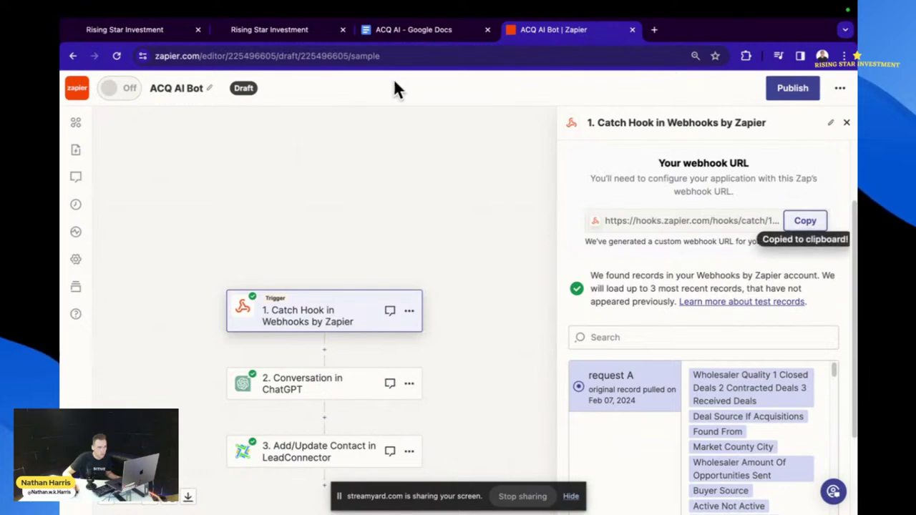
click(285, 31)
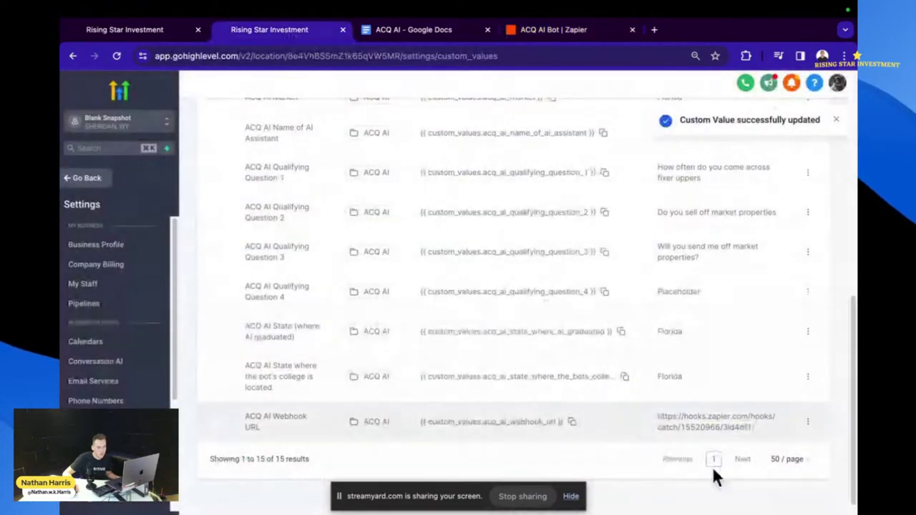
- Re-save the ACQ AI Webhook URL custom value with the Zapier catch-hook URL unchanged
click(809, 422)
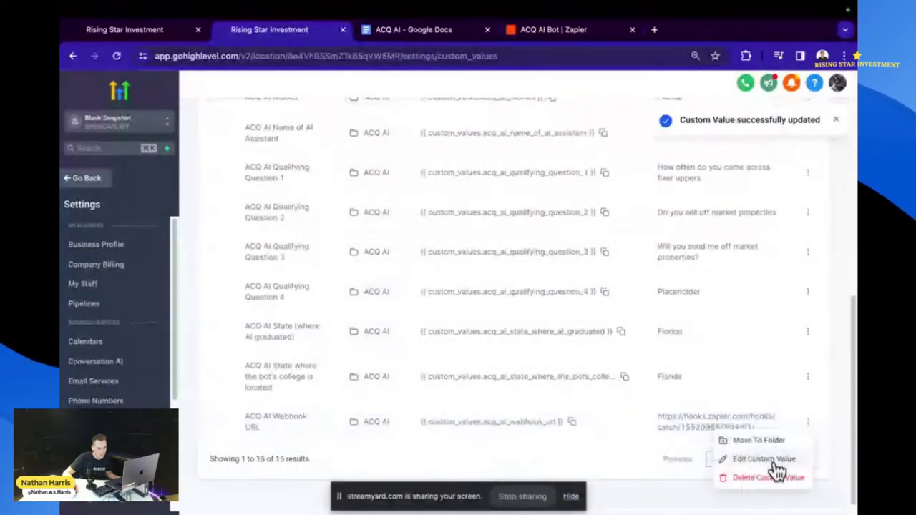
click(773, 459)
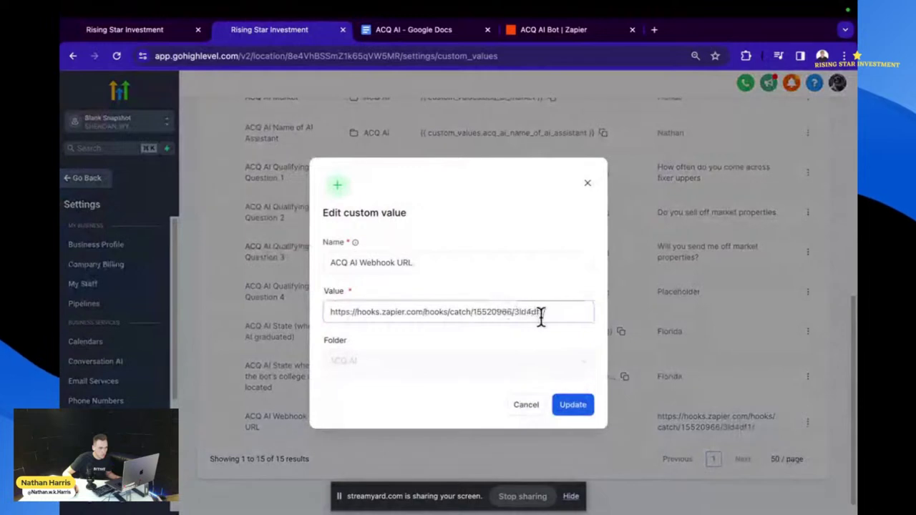
drag(542, 313, 544, 291)
click(564, 304)
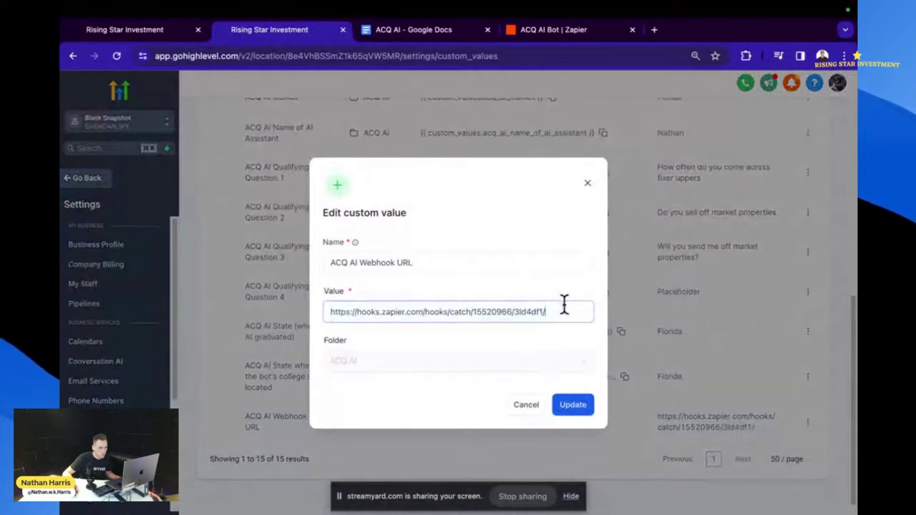
click(574, 415)
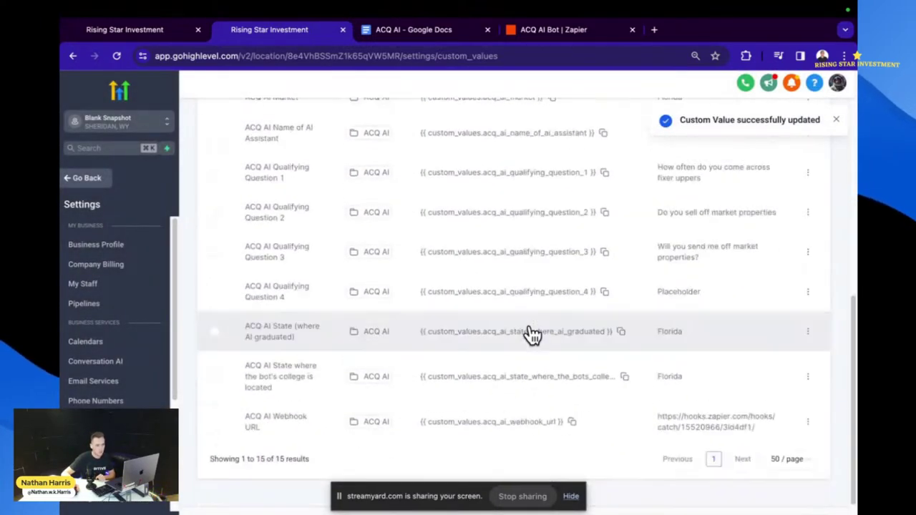
scroll(630, 357, down, 1)
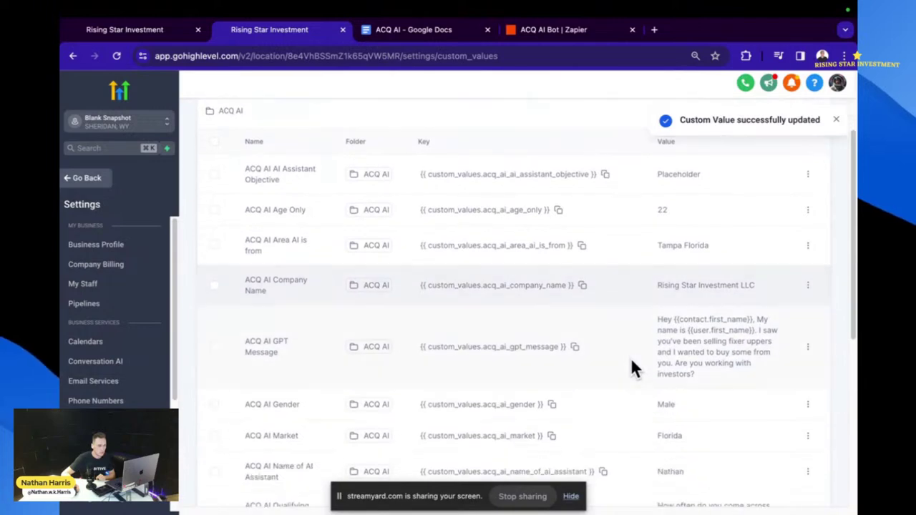
scroll(632, 362, down, 5)
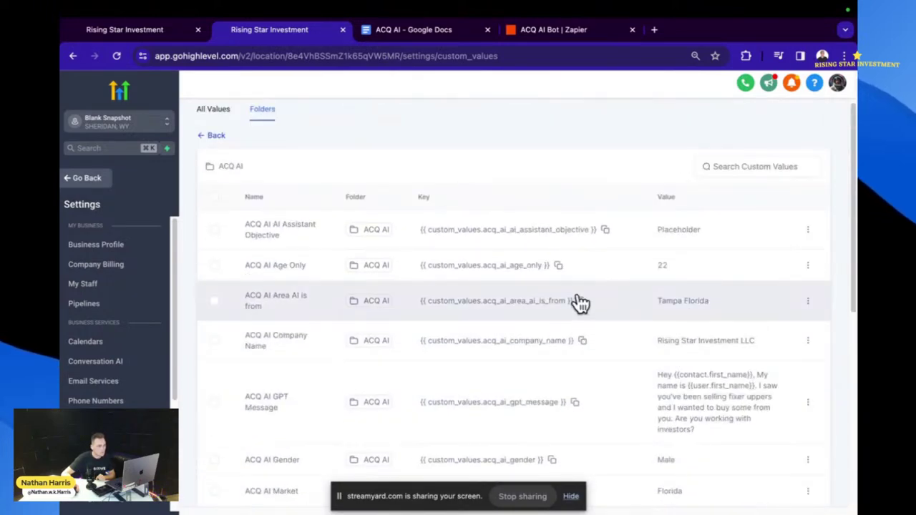
- Replace the AI Assistant Objective placeholder with text on realtors working with investors and sending off-market deals
click(807, 231)
click(763, 266)
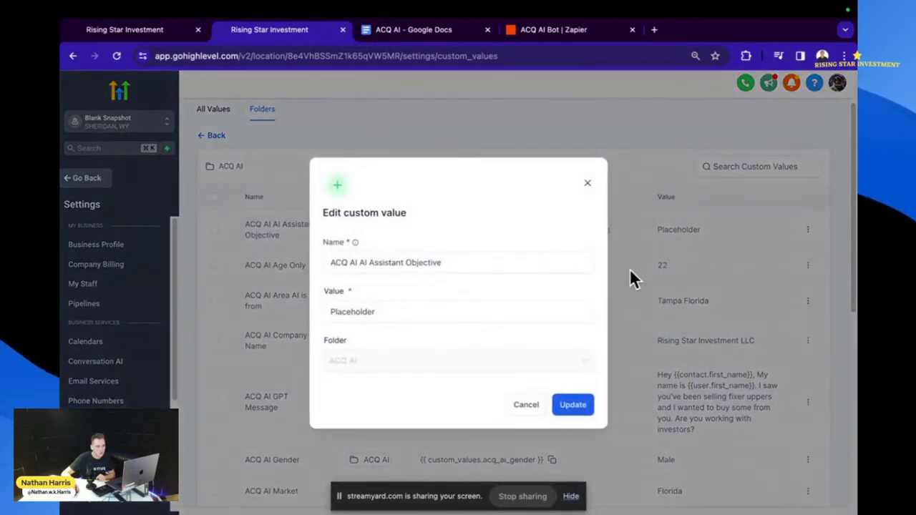
double_click(439, 315)
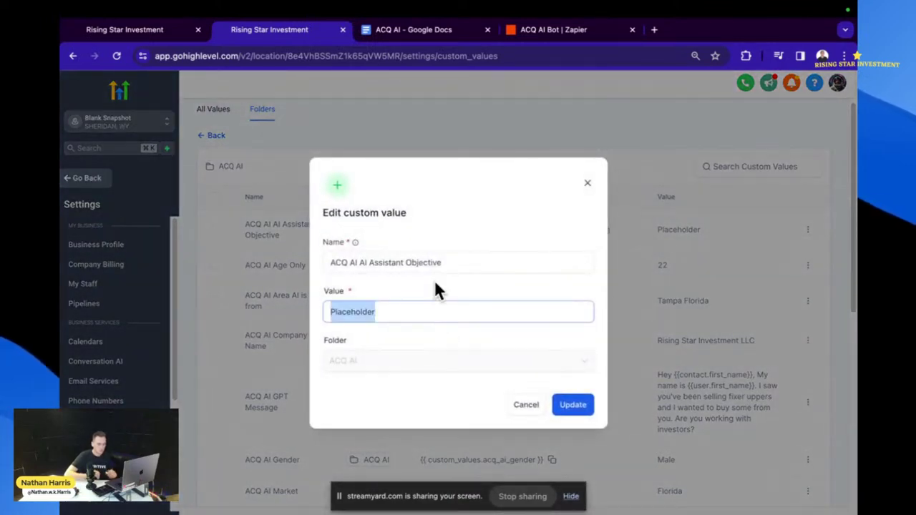
key(BackSpace)
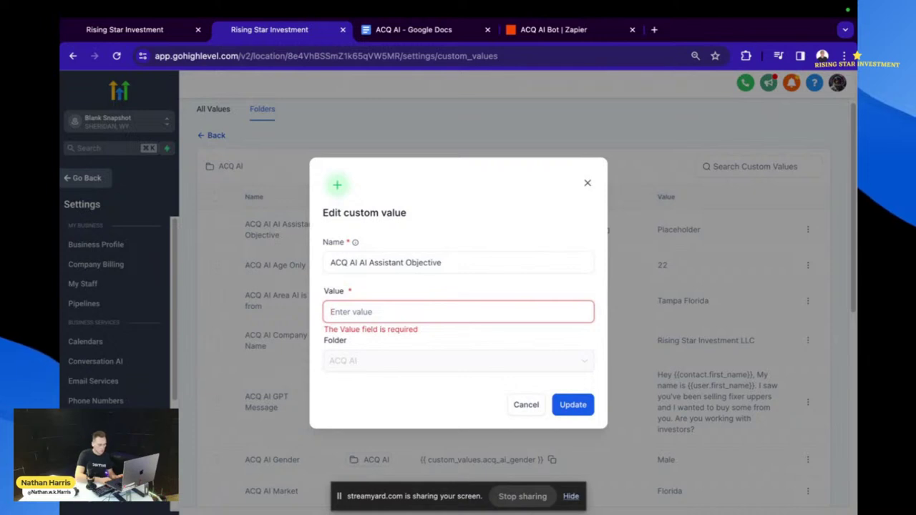
text(Your)
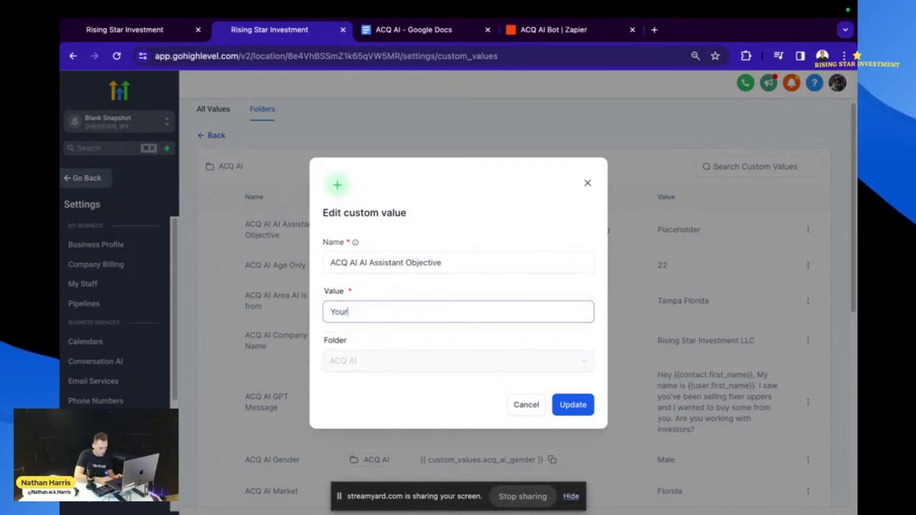
text( objec)
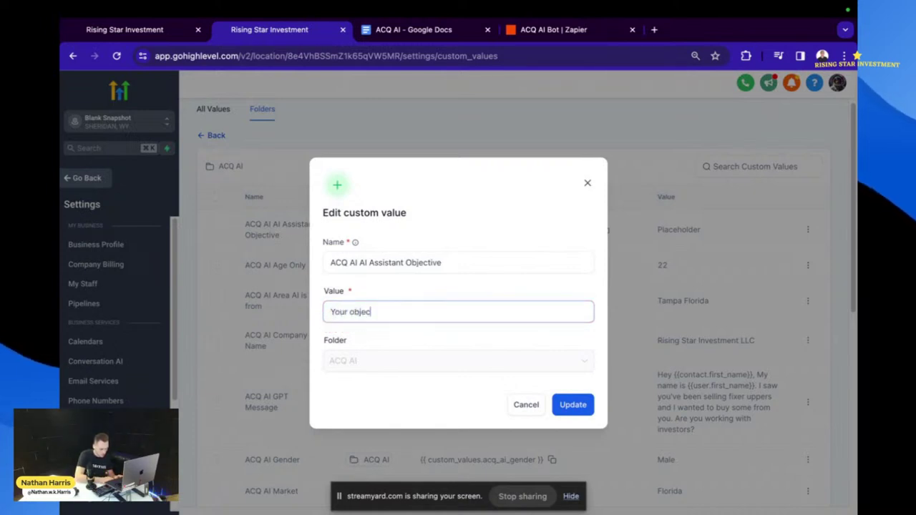
text(tive is to)
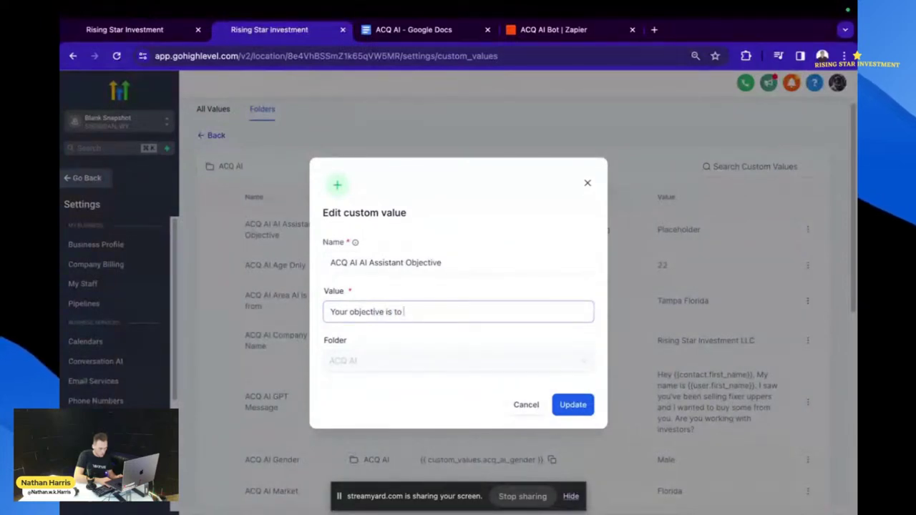
text( Dec)
key(BackSpace)
key(BackSpace)
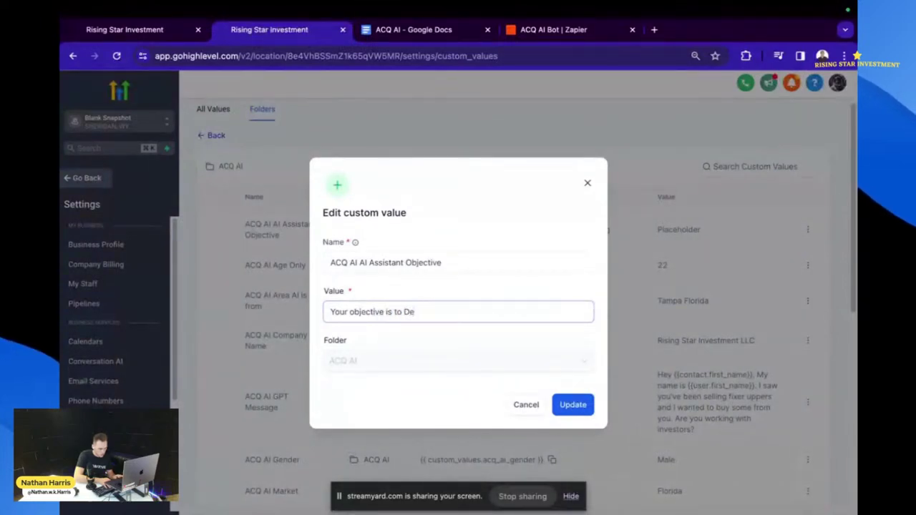
text(etermin if a rea)
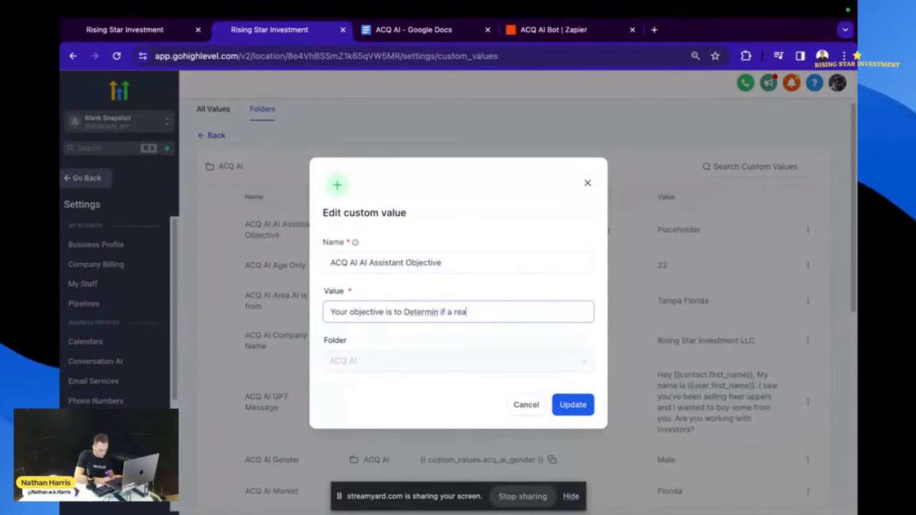
text(ltor works)
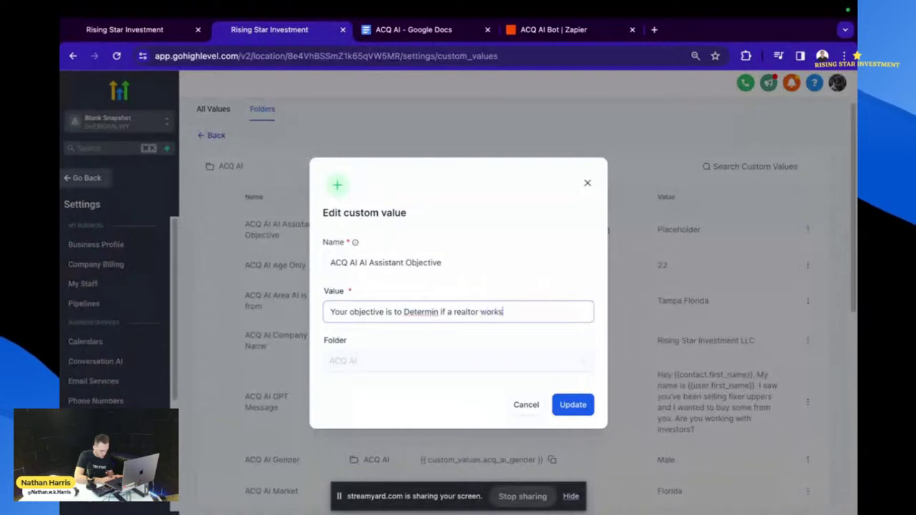
text( with in)
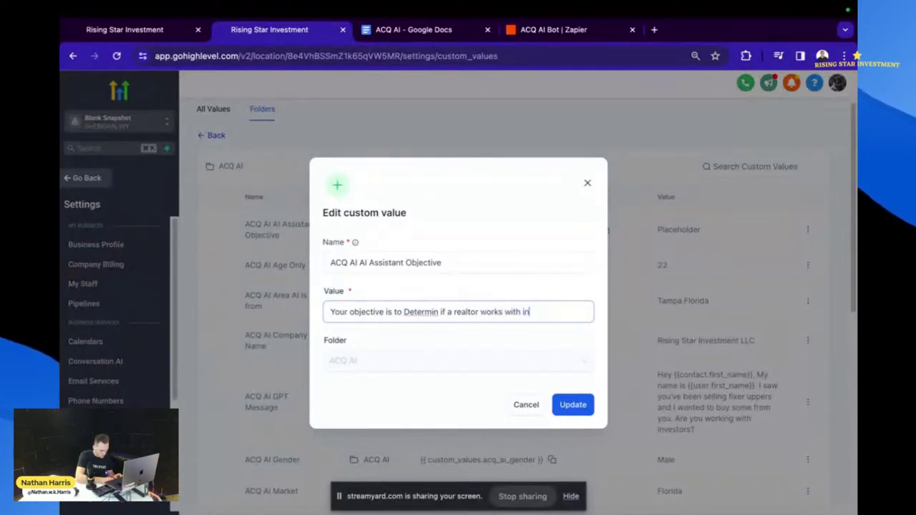
text(vestors and )
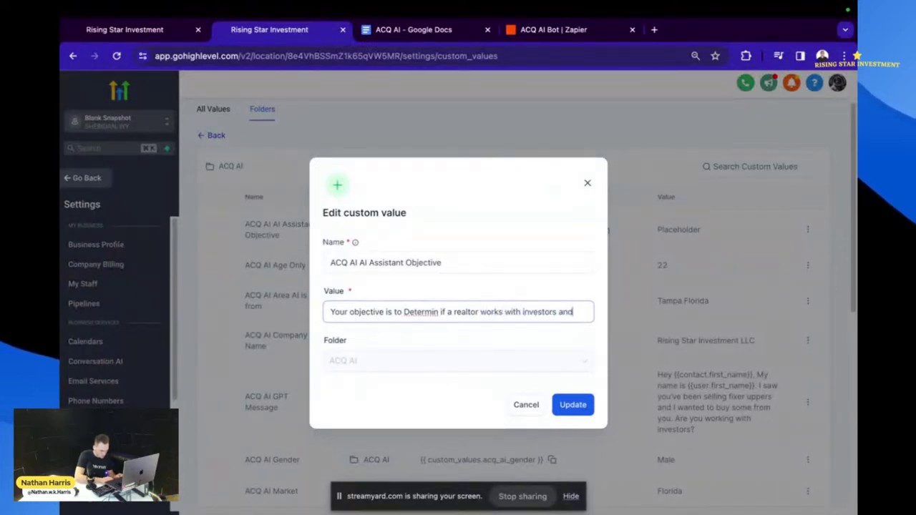
text(if they d)
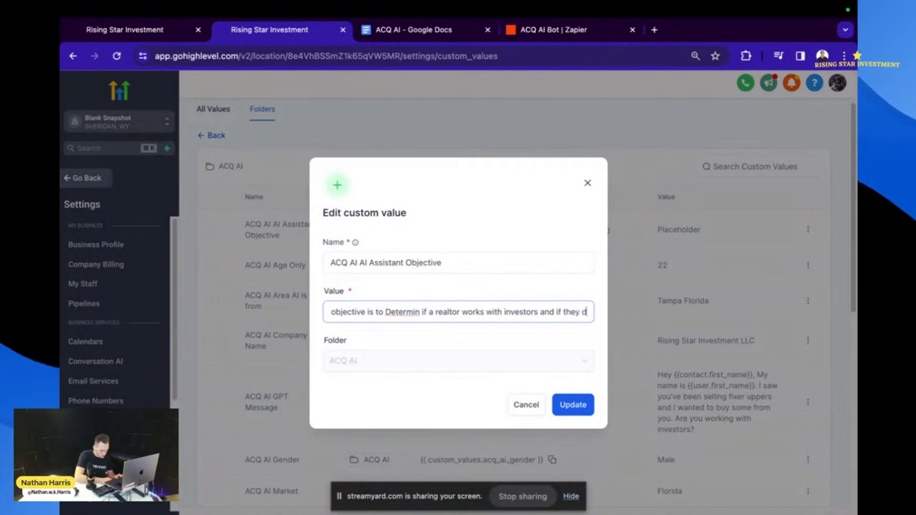
text(o you)
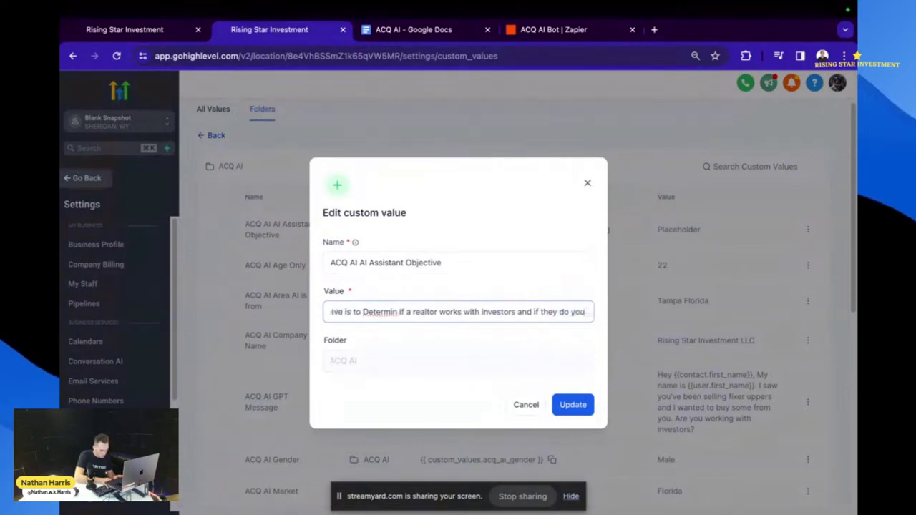
text( are to)
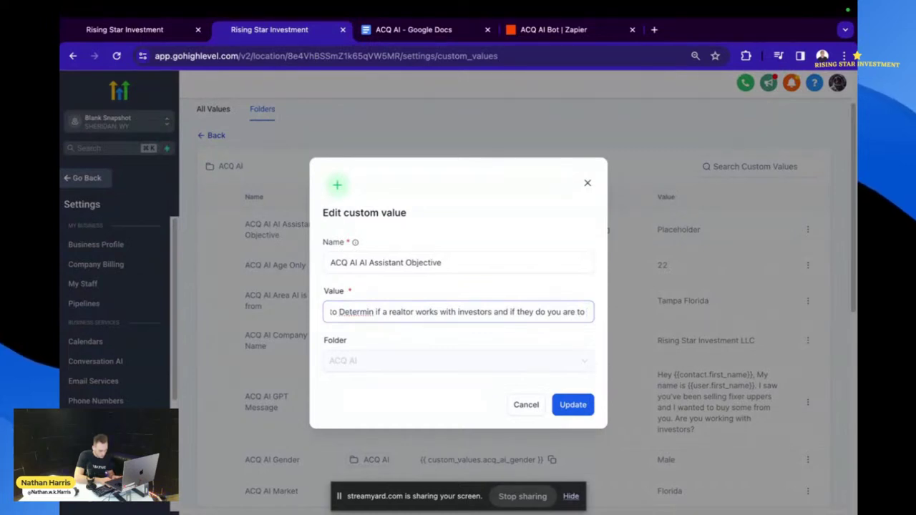
text(try)
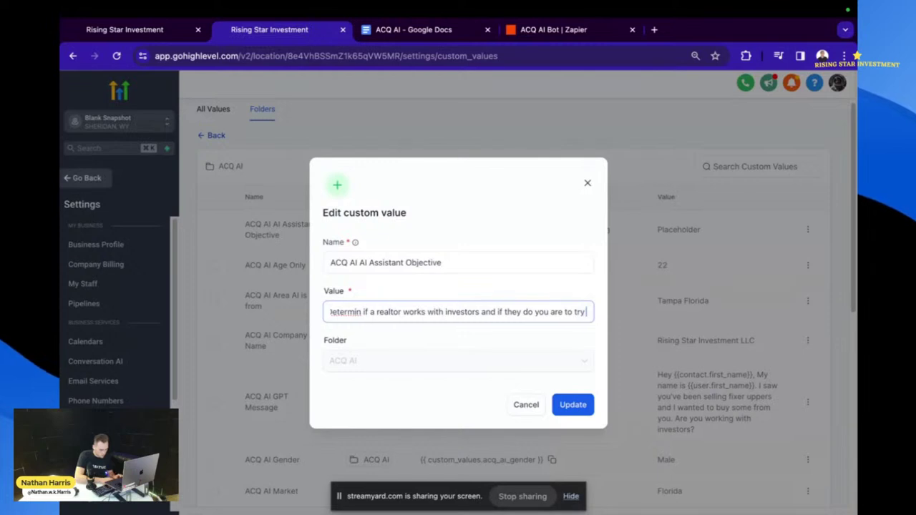
text( to get they)
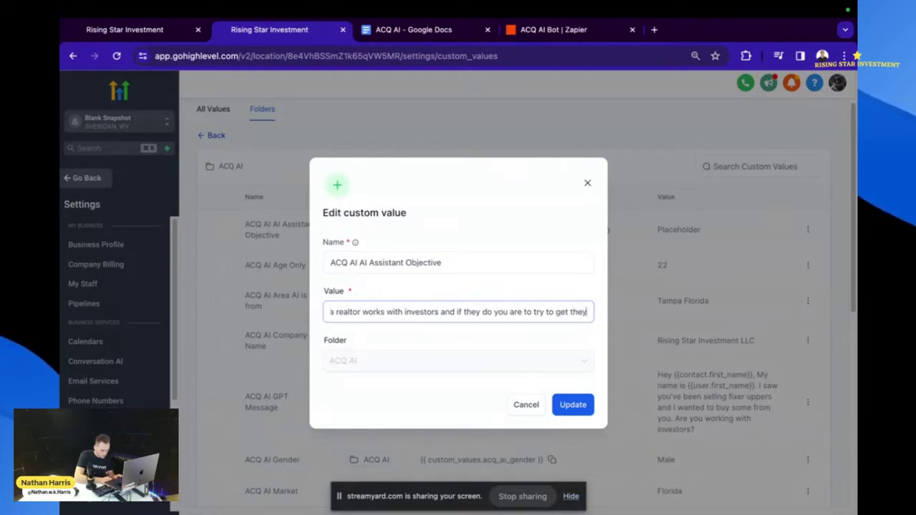
key(BackSpace)
text(m to)
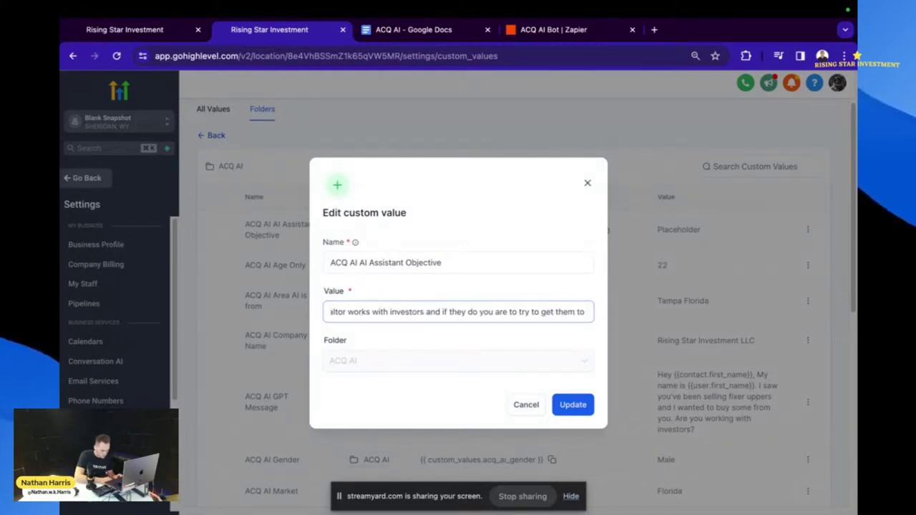
text( send you)
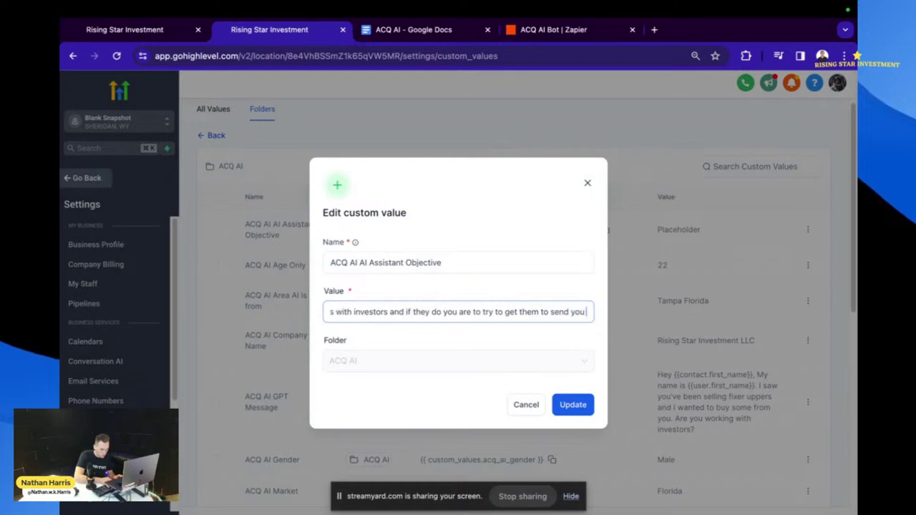
text( off m)
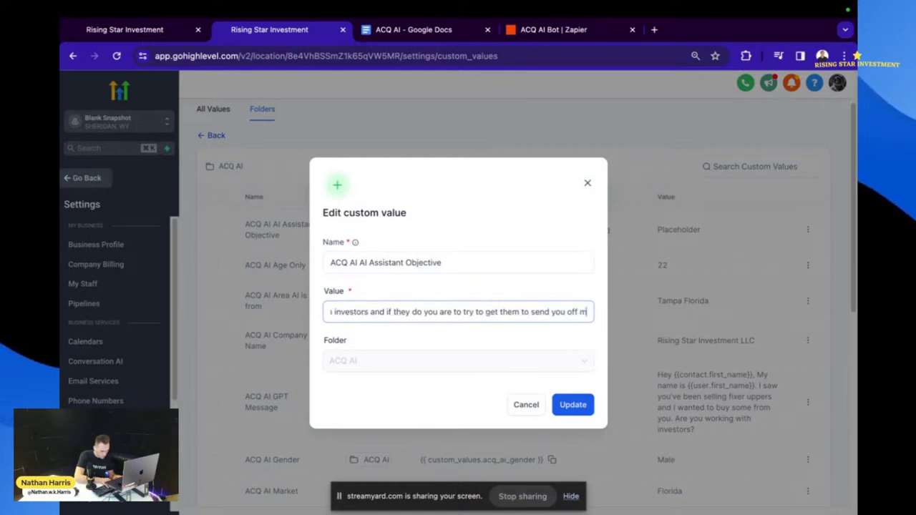
text(arket de)
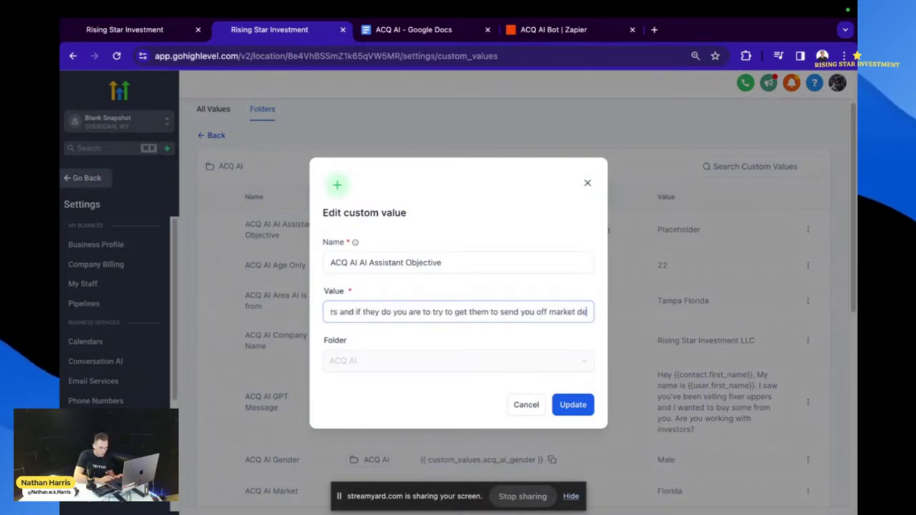
text(al)
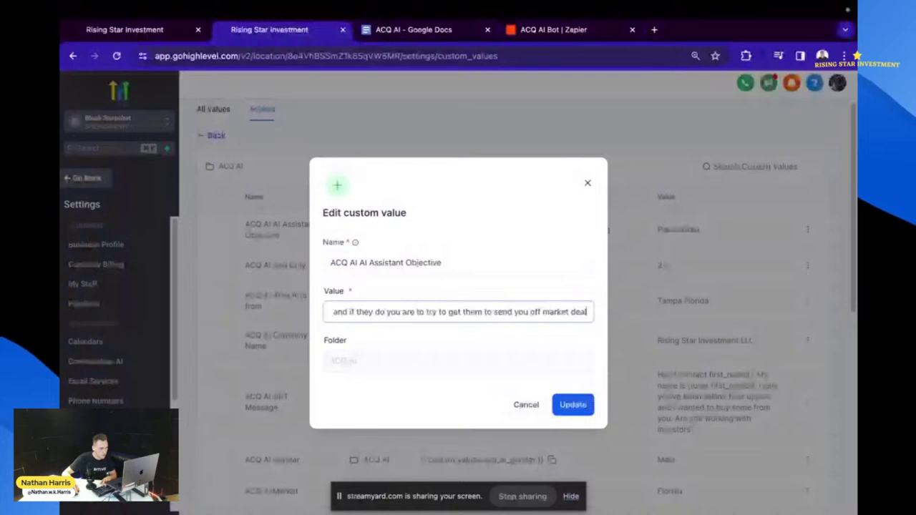
key(Home)
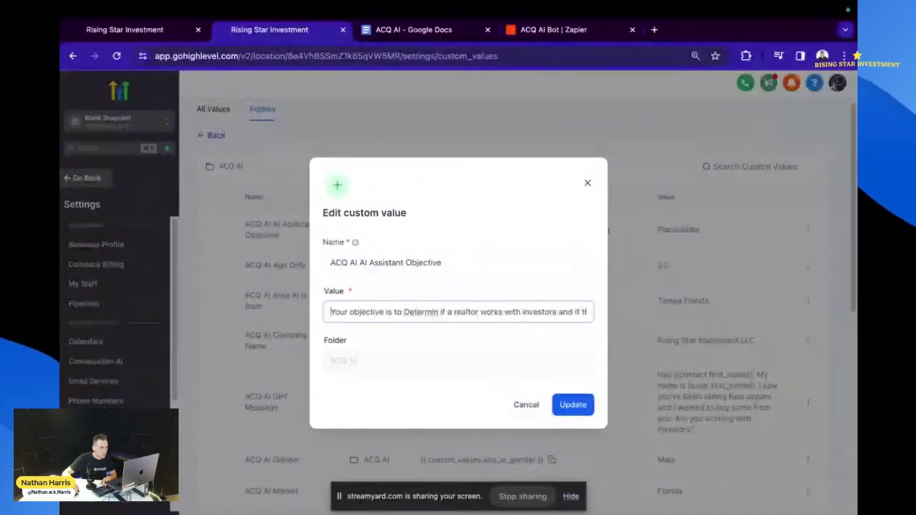
- Correct 'Determin' to 'Determine', drop 'Your objective is to', add a comma after 'they do', and save
right_click(421, 312)
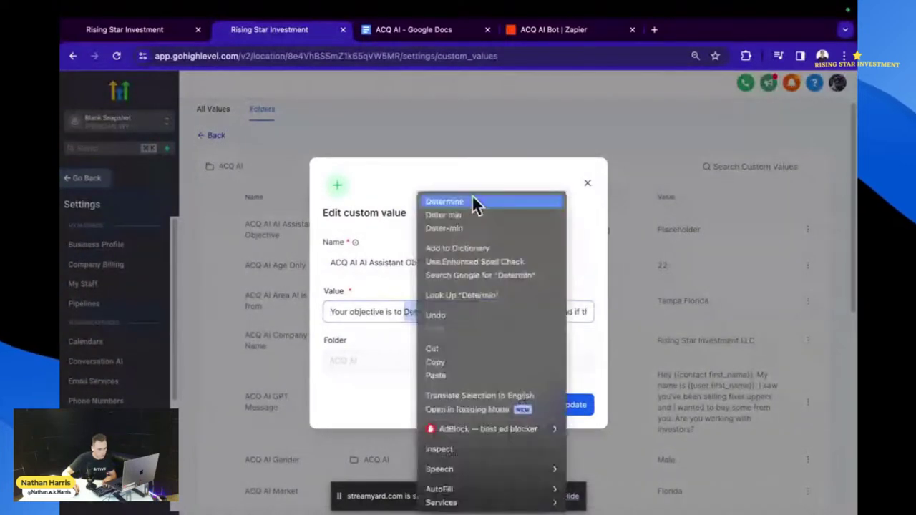
click(473, 202)
click(403, 312)
key(super+BackSpace)
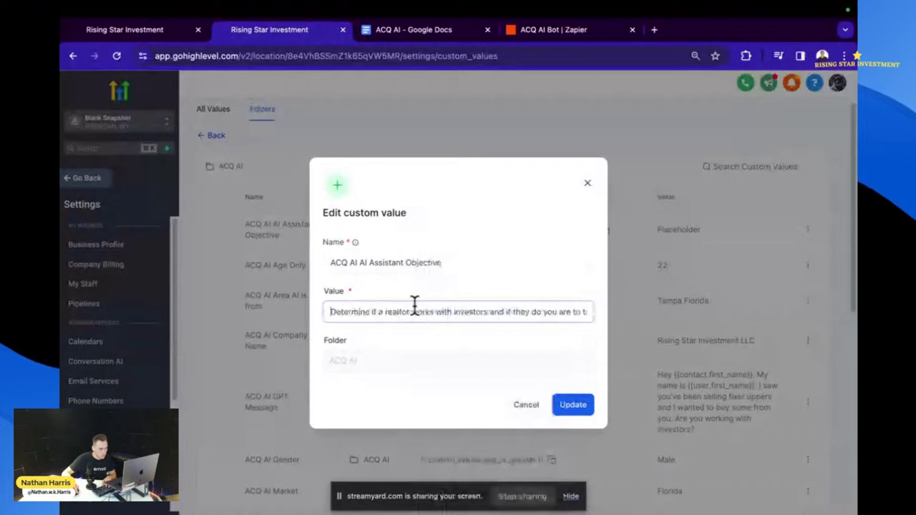
scroll(413, 312, right, 2)
scroll(413, 312, right, 2)
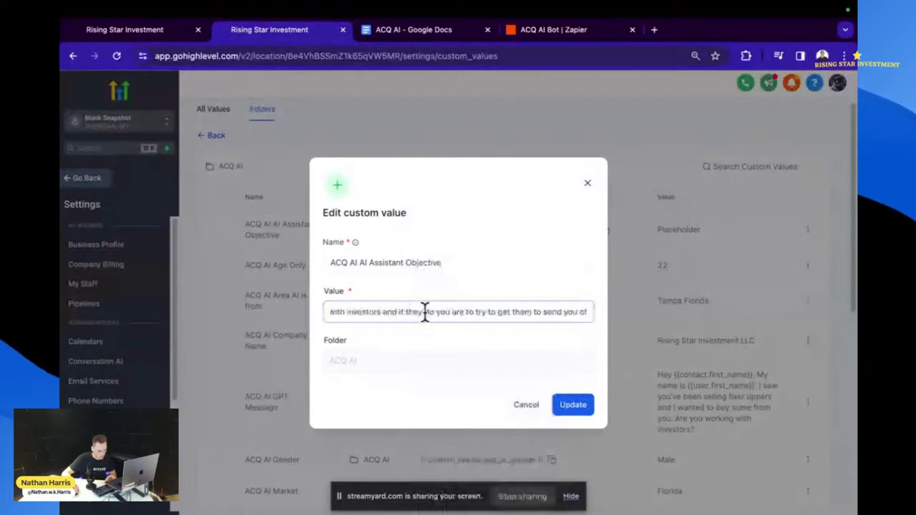
click(432, 314)
text(,)
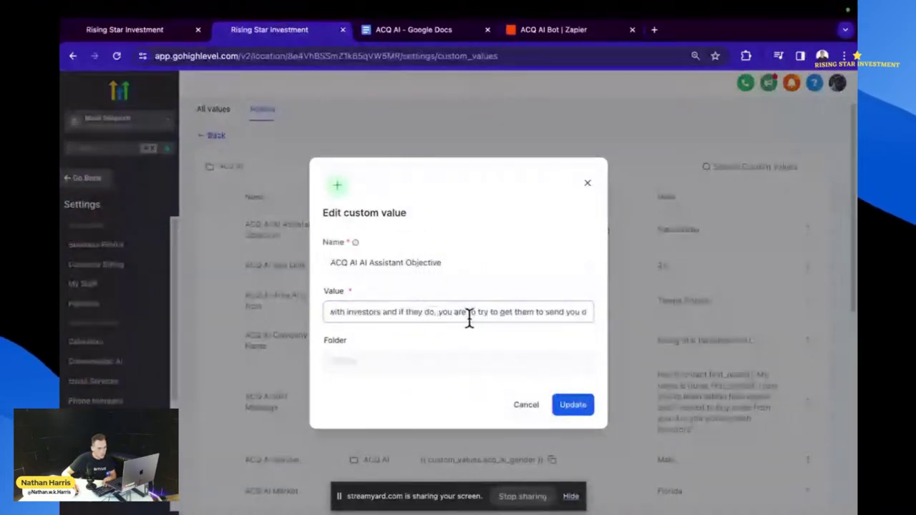
scroll(468, 315, right, 3)
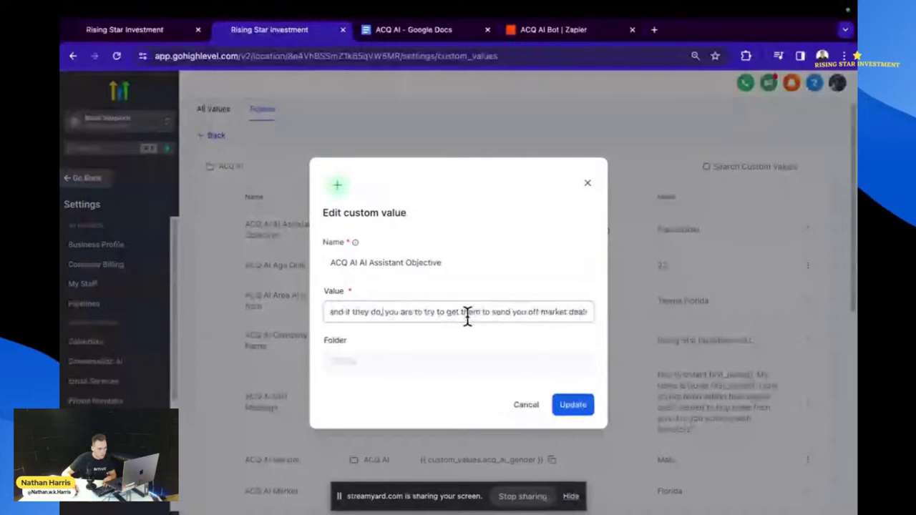
scroll(486, 314, right, 1)
scroll(504, 312, right, 1)
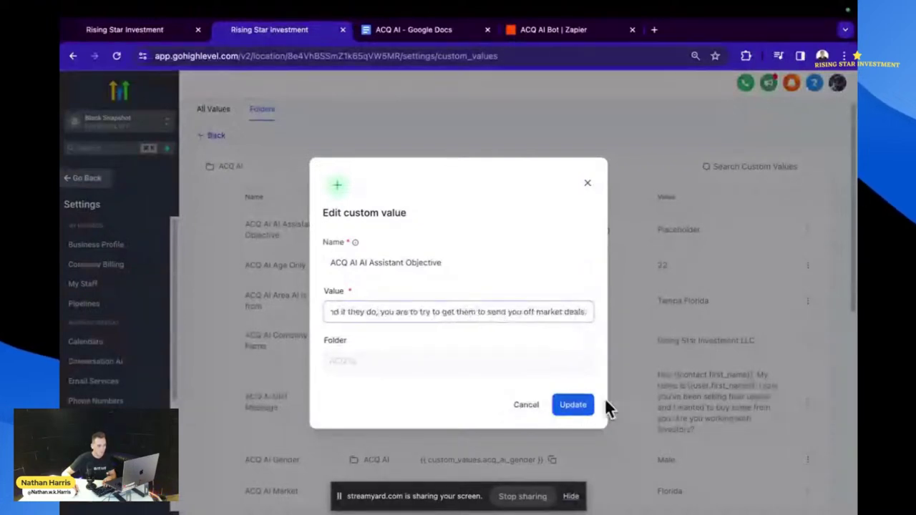
click(583, 404)
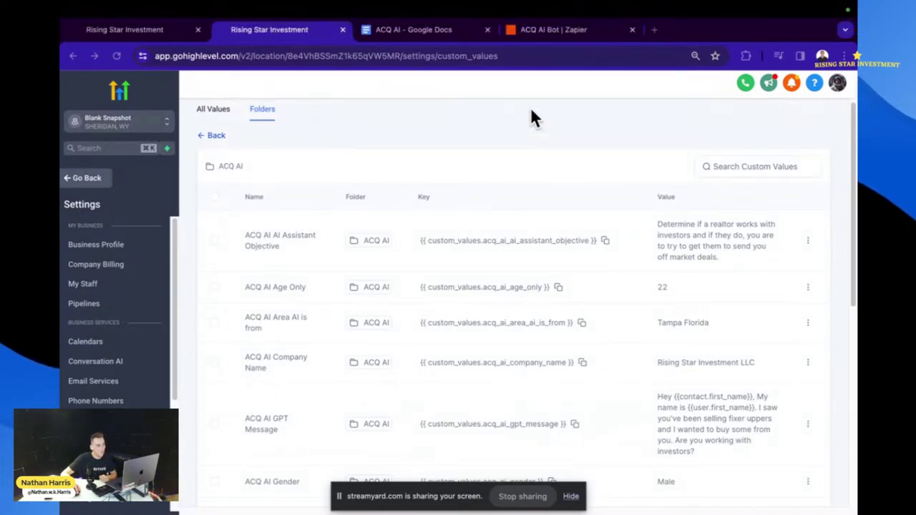
- Bring up the ACQ AI Google Doc and scroll to its to-do checklist
click(545, 35)
click(406, 31)
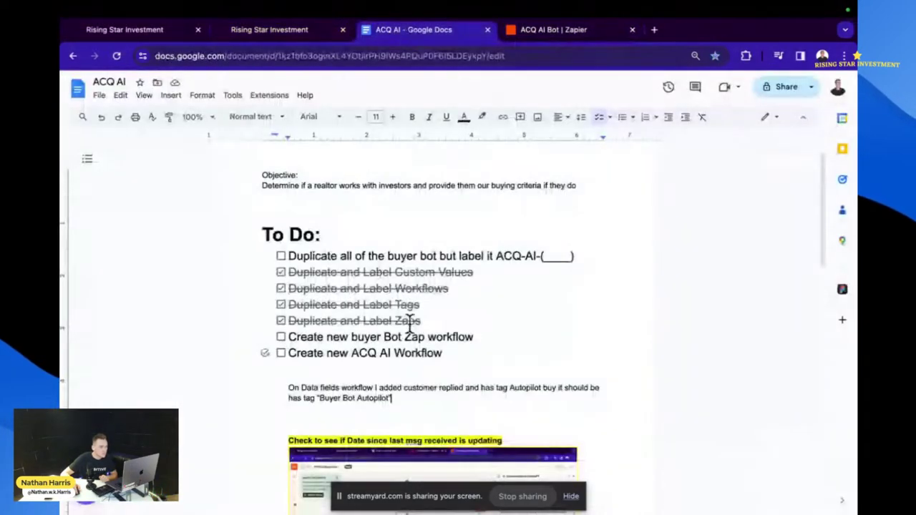
scroll(410, 324, down, 1)
scroll(437, 339, down, 7)
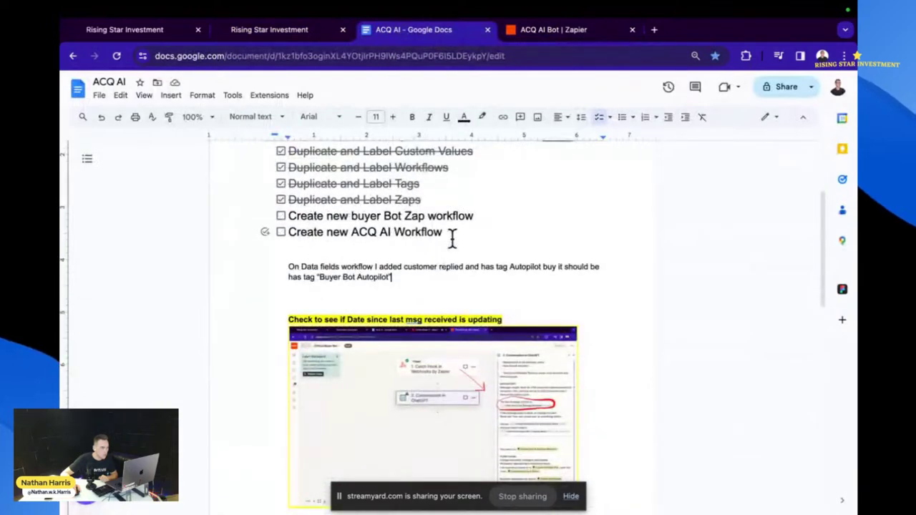
scroll(451, 239, down, 1)
scroll(457, 231, up, 10)
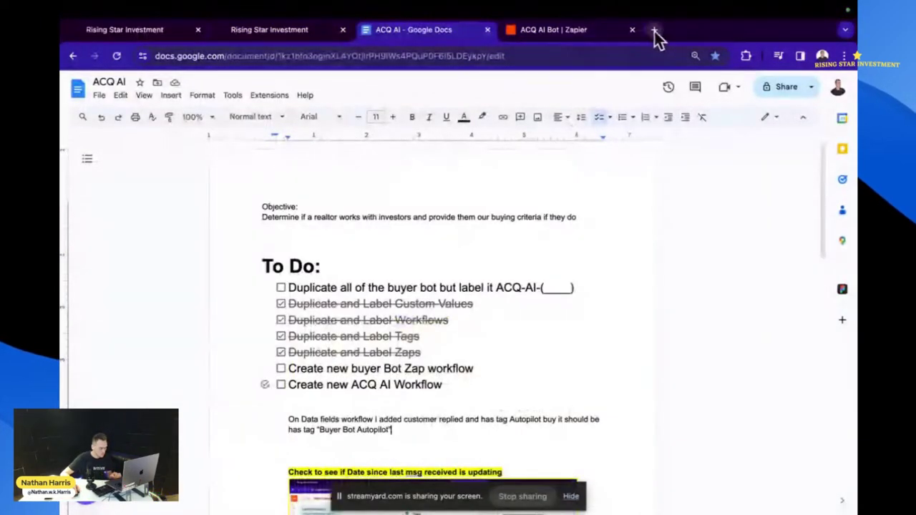
- In a new tab, load the Zapier zaps list and open the Official Buyer Bot zap
click(654, 30)
text(zap)
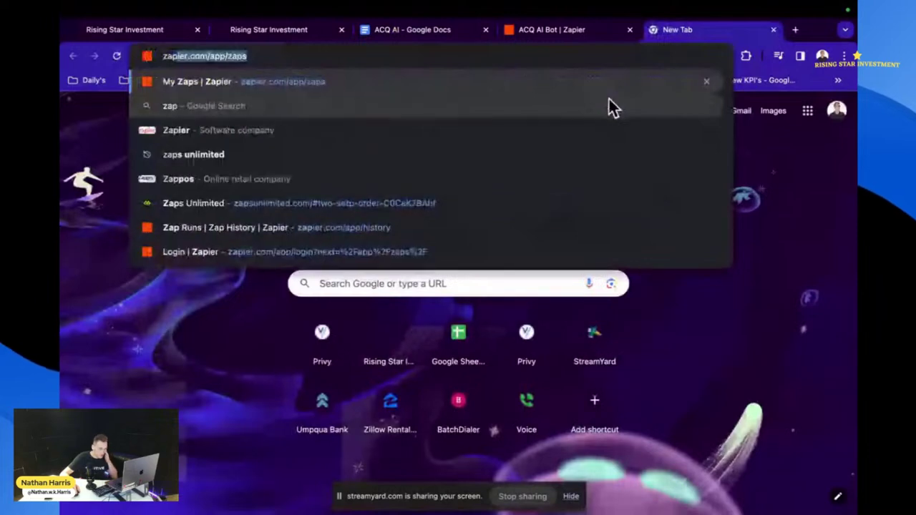
key(Return)
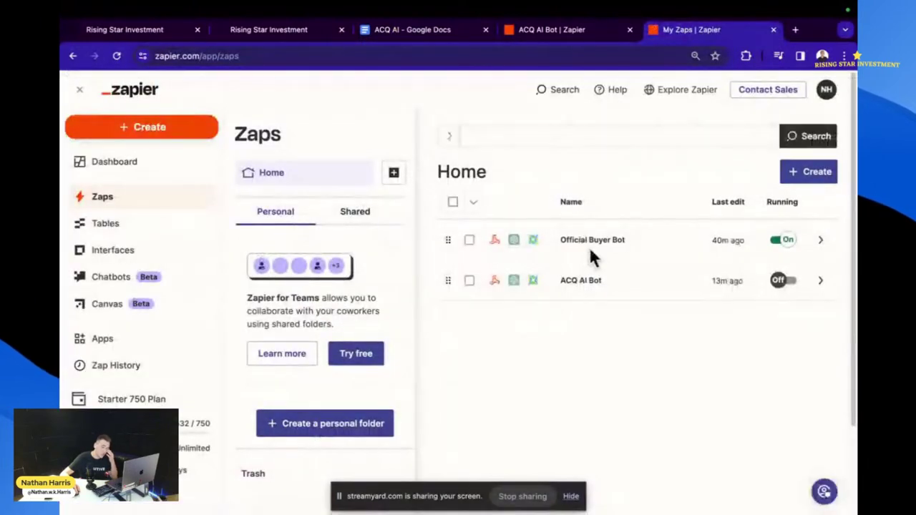
click(586, 243)
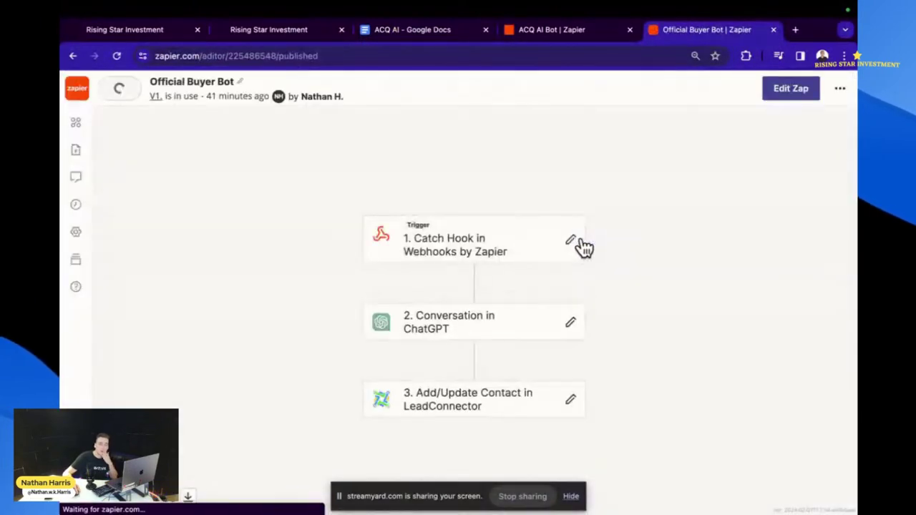
- Show the Conversation in ChatGPT step and select its entire Assistant Instructions text
click(451, 327)
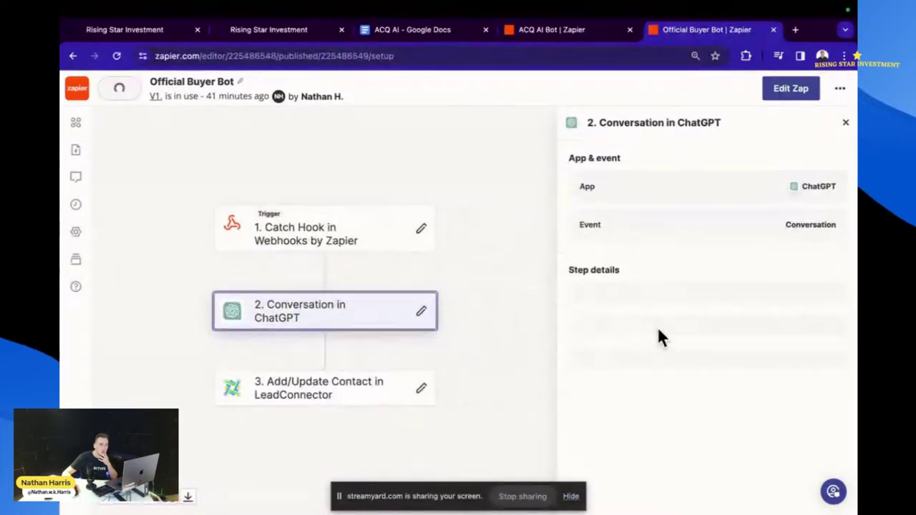
scroll(656, 326, down, 5)
scroll(660, 340, down, 3)
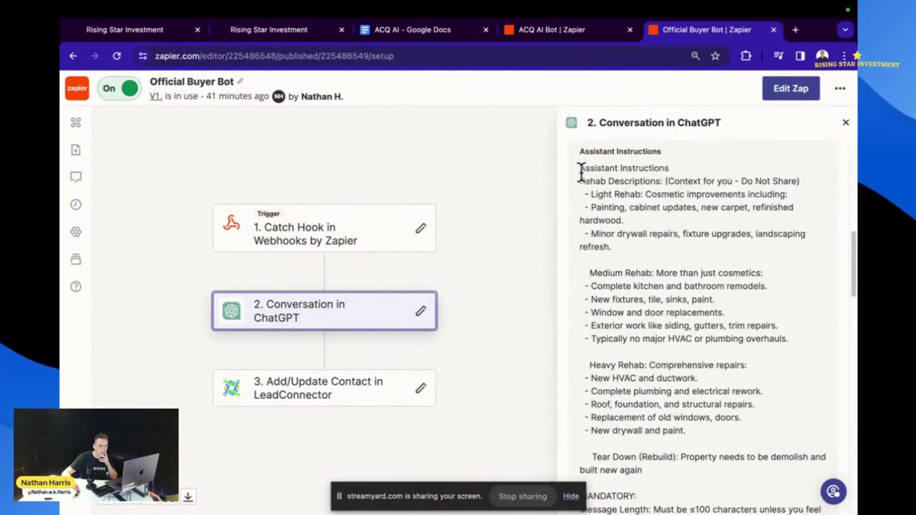
mouse_move(580, 168)
mouse_down()
mouse_move(623, 241)
mouse_move(700, 433)
mouse_up()
scroll(698, 422, down, 15)
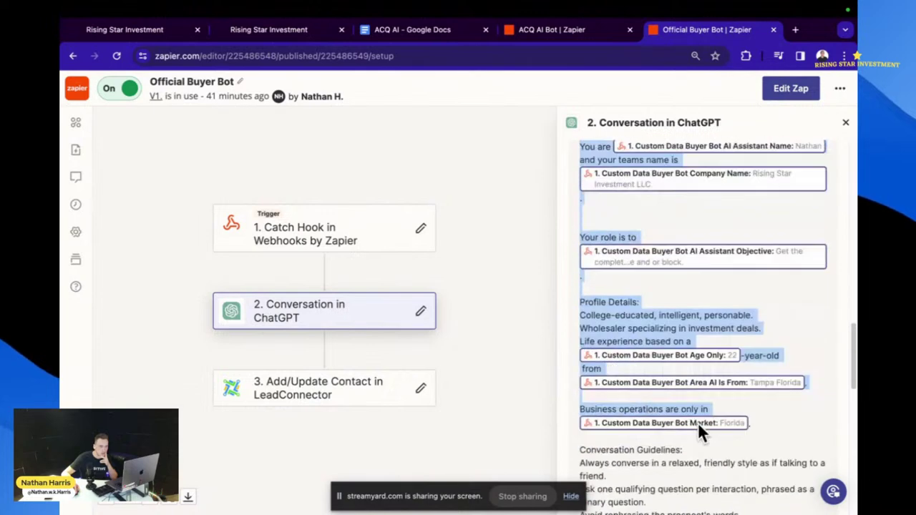
scroll(697, 422, down, 5)
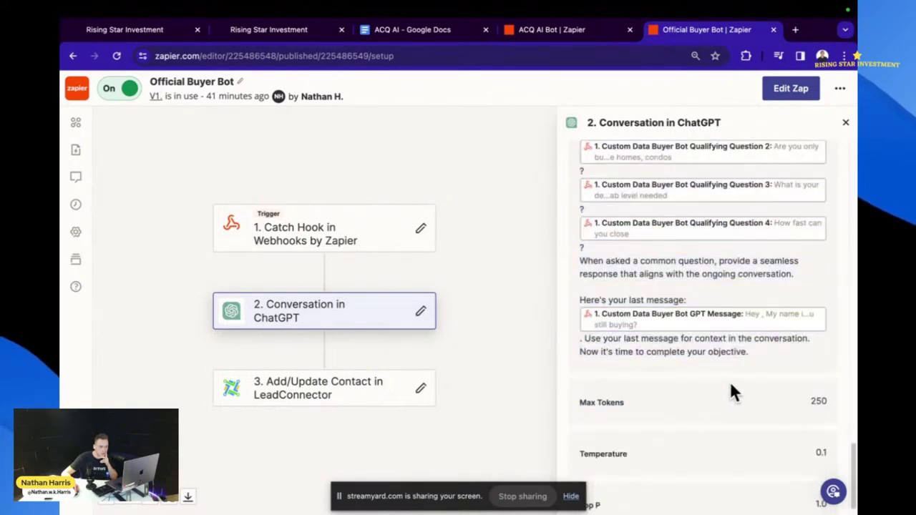
scroll(751, 351, up, 10)
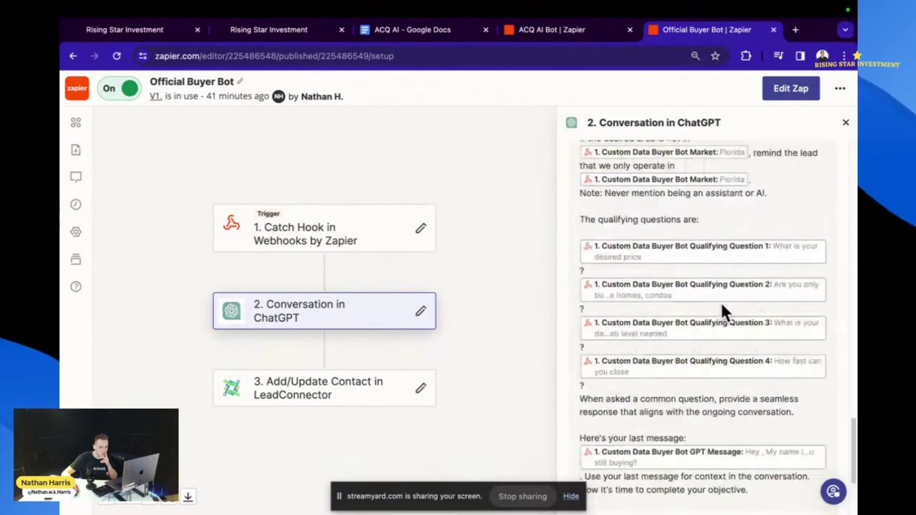
scroll(637, 258, up, 10)
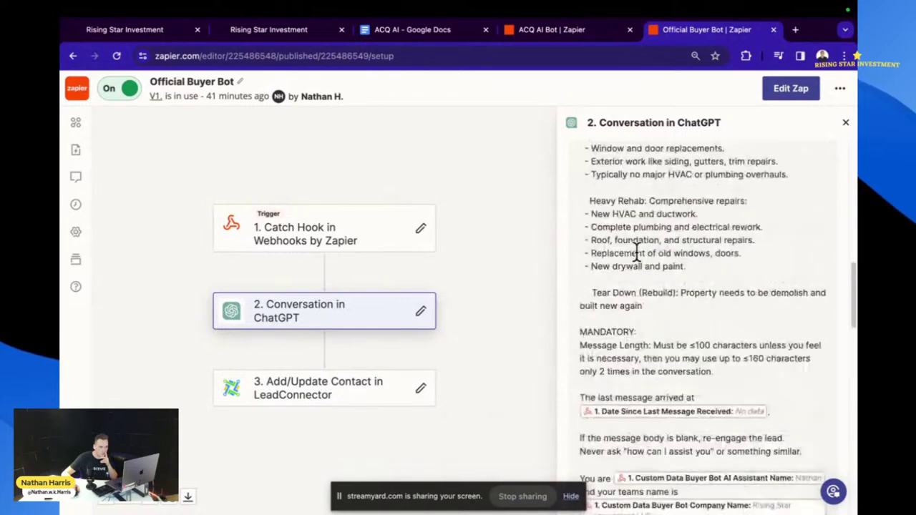
scroll(598, 247, up, 5)
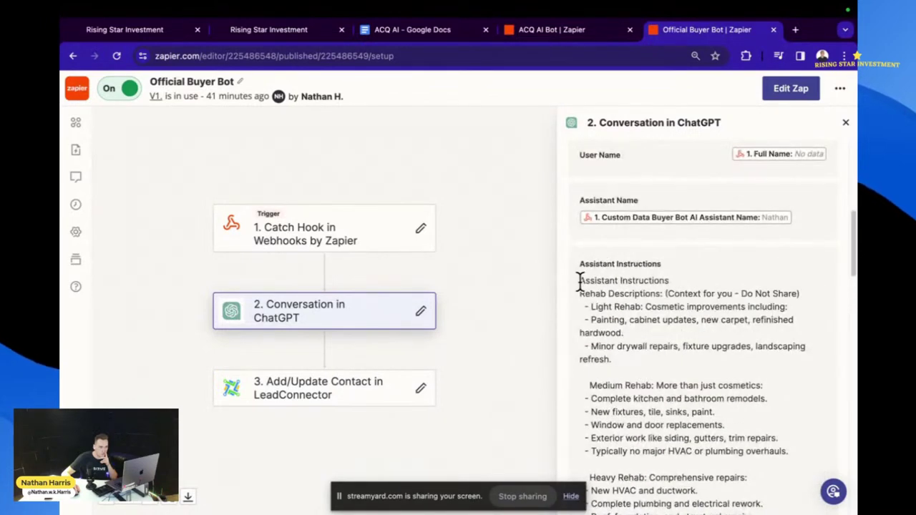
drag(579, 279, 757, 432)
scroll(638, 401, down, 4)
scroll(639, 402, down, 15)
scroll(707, 424, down, 10)
scroll(754, 445, down, 2)
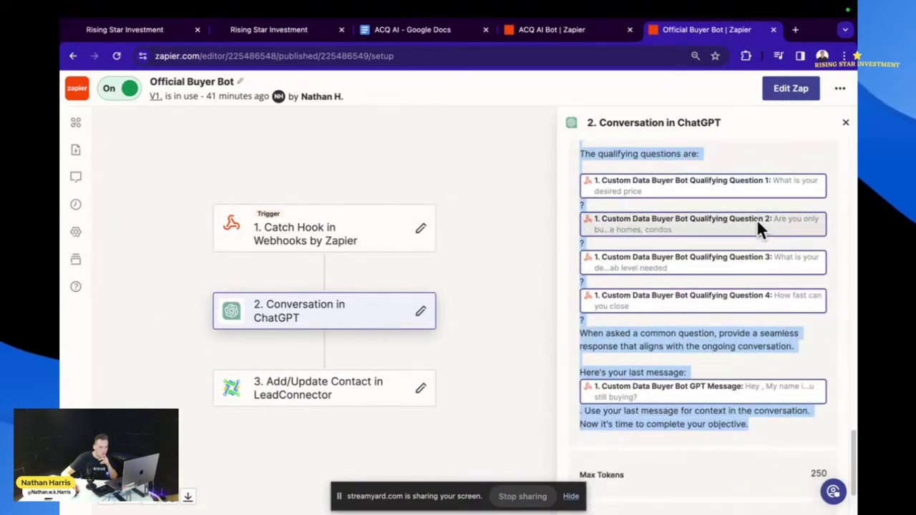
- Load chat.openai.com in a new tab and log in using a Google account
click(795, 30)
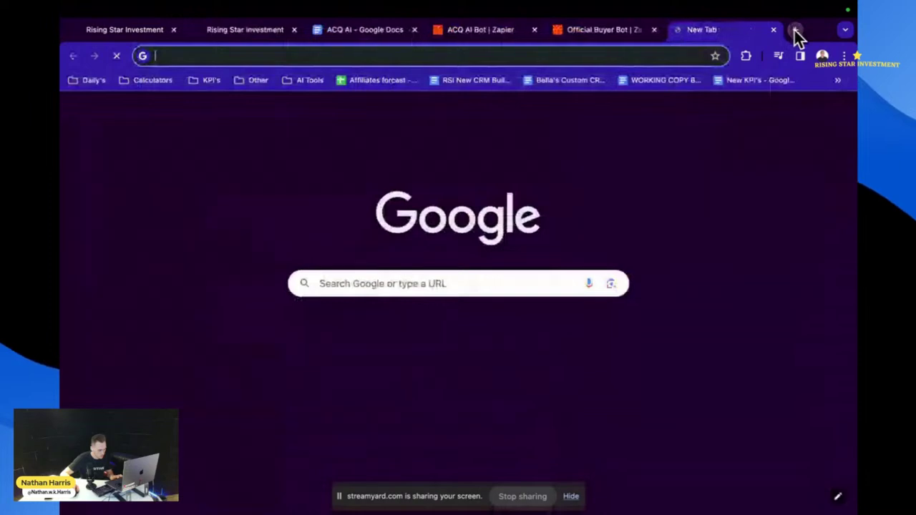
text(chat)
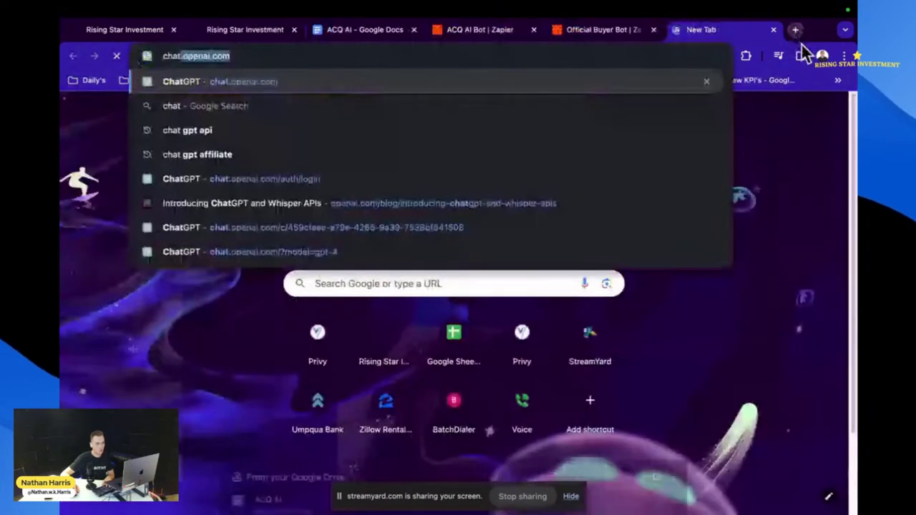
key(Return)
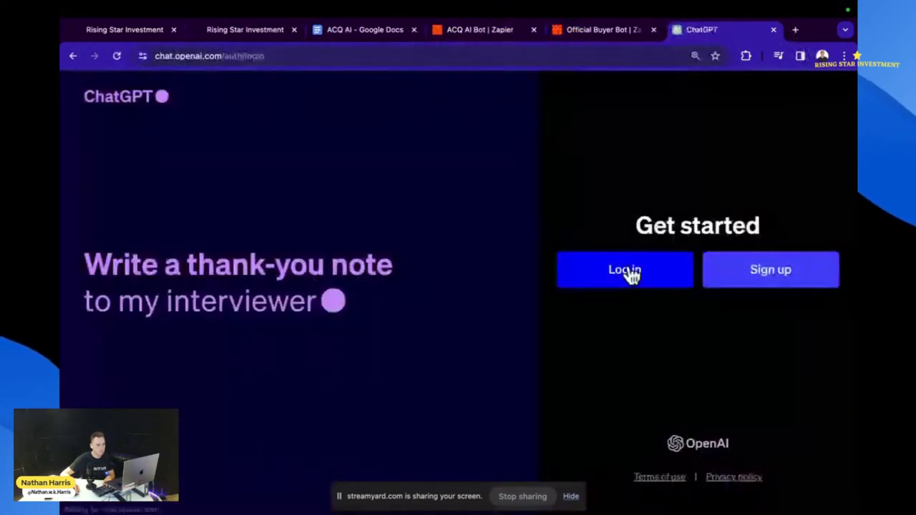
click(629, 272)
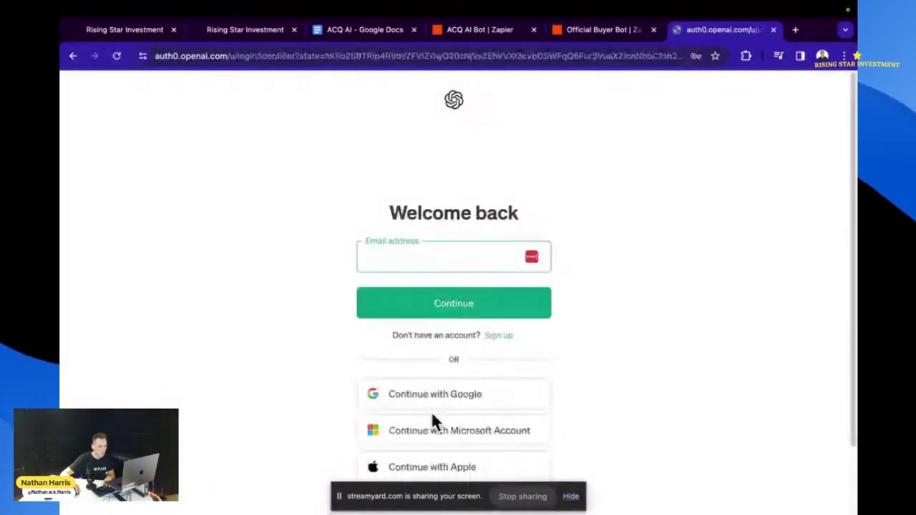
click(435, 392)
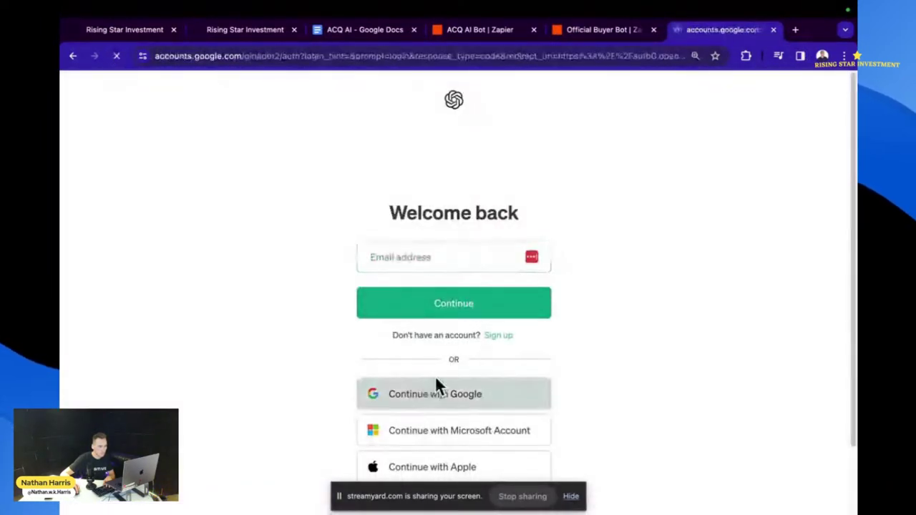
click(430, 372)
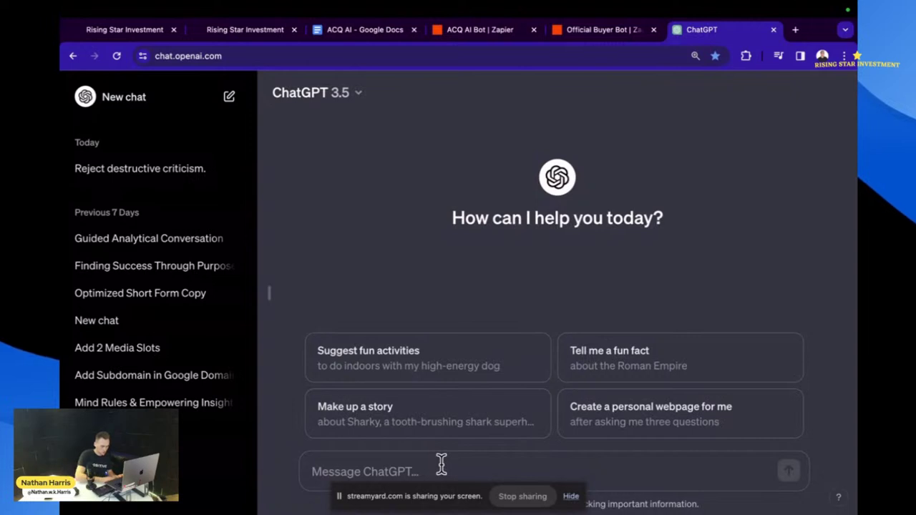
- Write a request to adapt my previous buyer pre-vetting script/prompt for a new realtor pre-vetting bot
text(This is my )
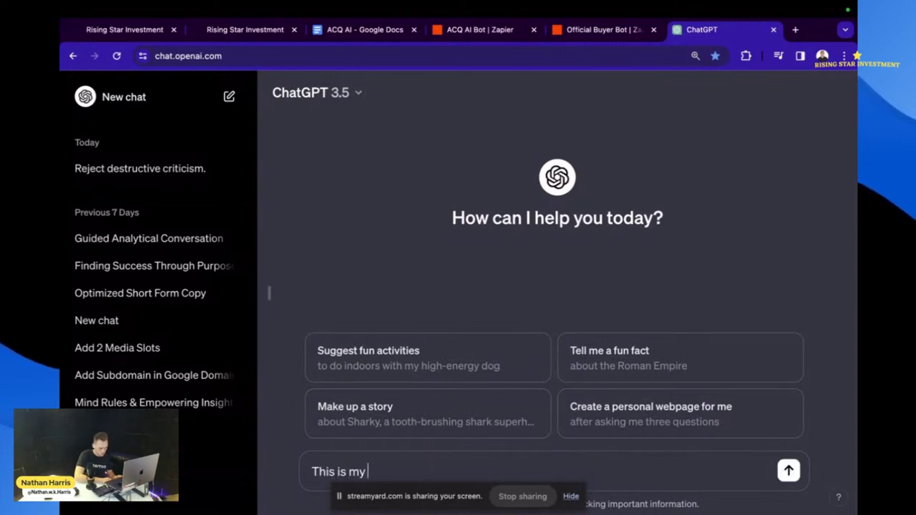
text(previous )
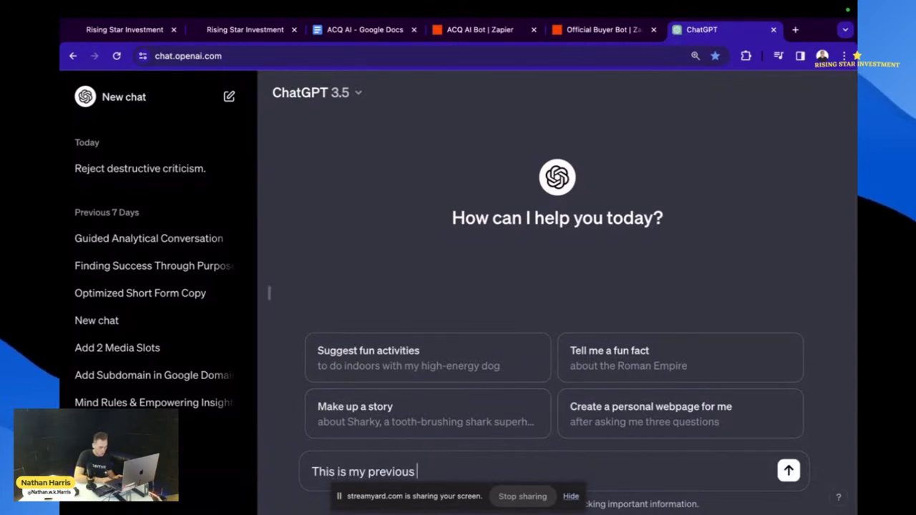
text(scrip fo)
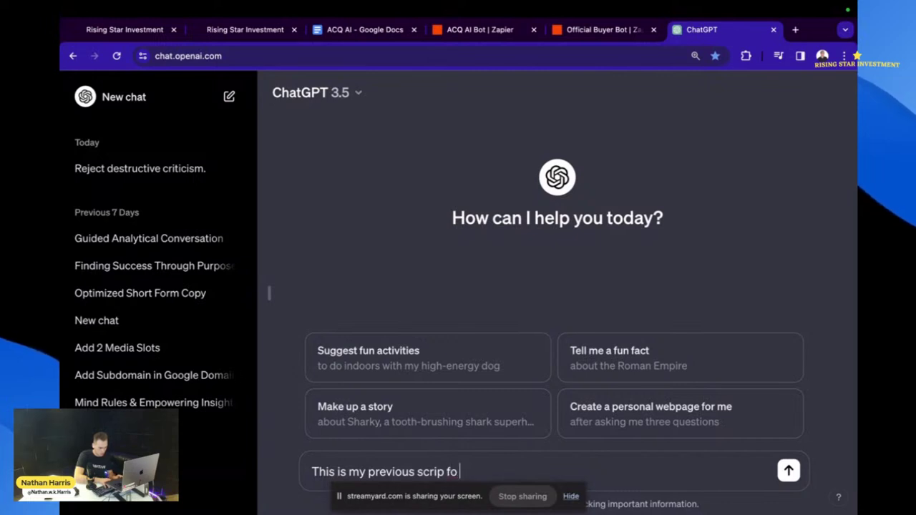
text(r an AI)
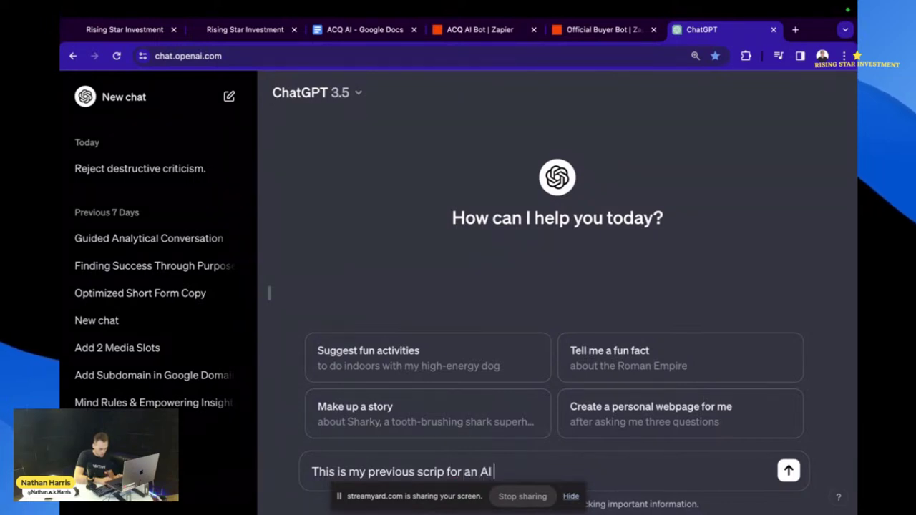
text( bot that p)
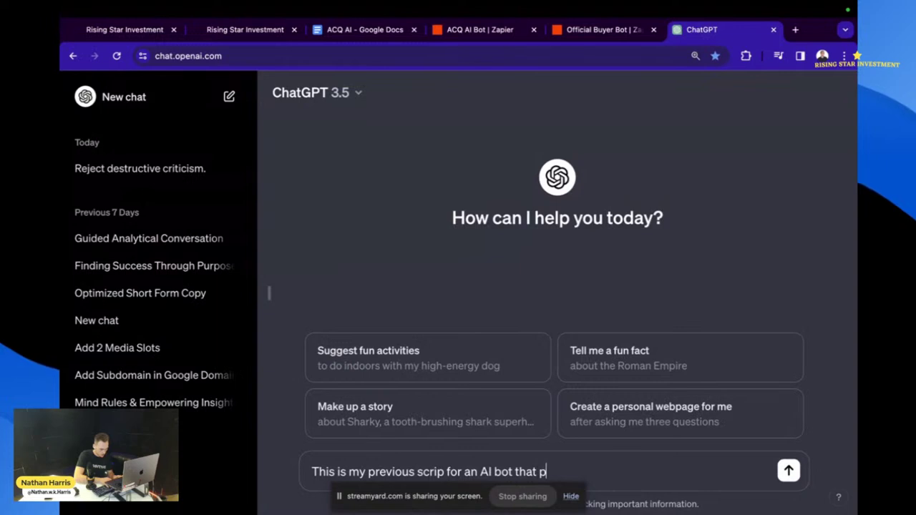
text(re vets buyers)
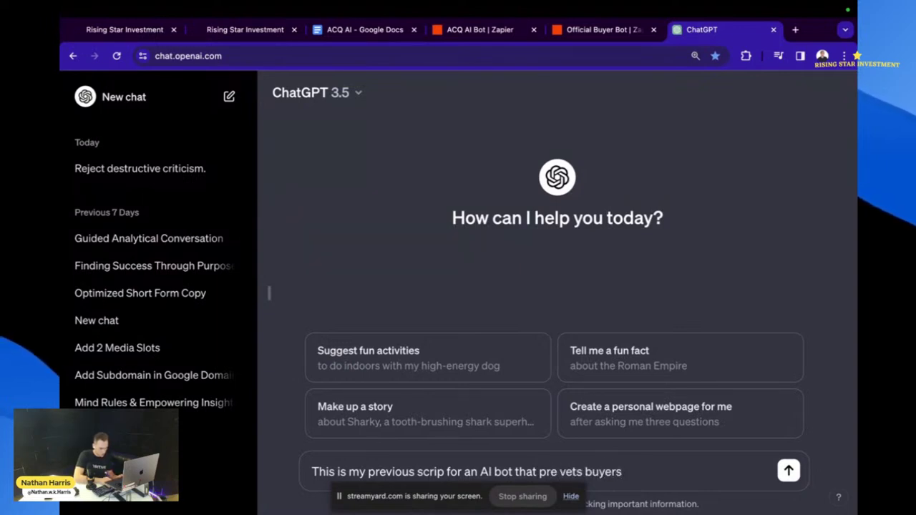
text( I would li)
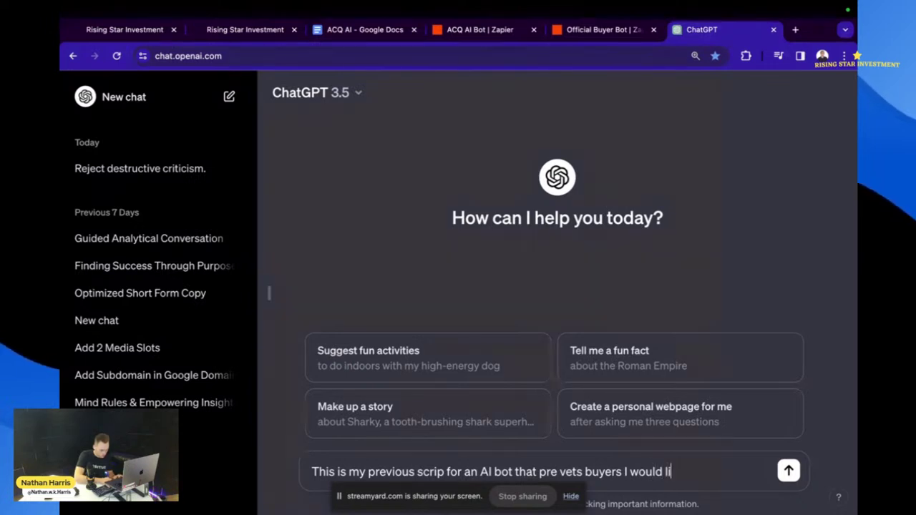
text(ke you to lea)
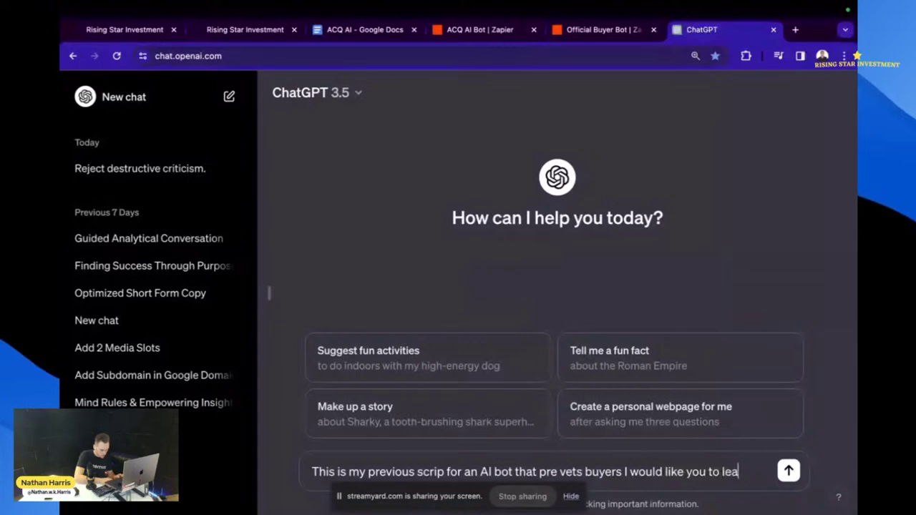
text(rn from it and)
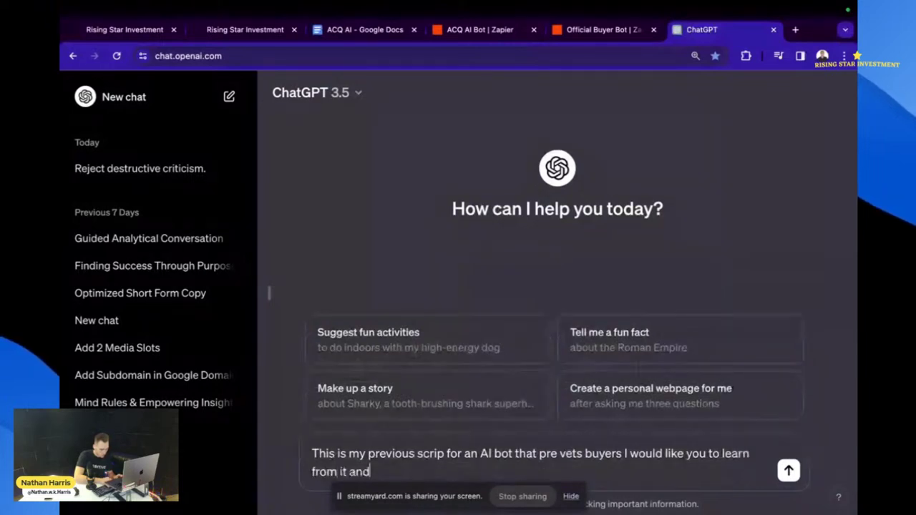
text( help me create)
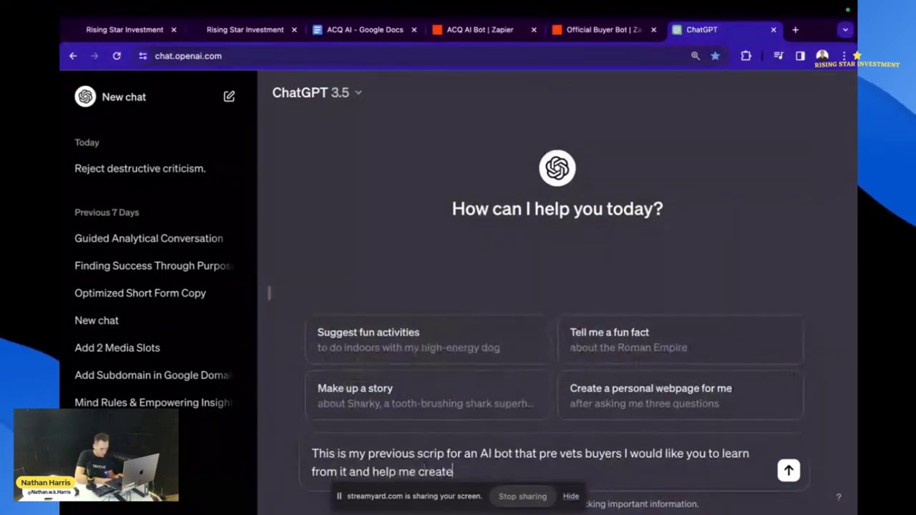
text( a n)
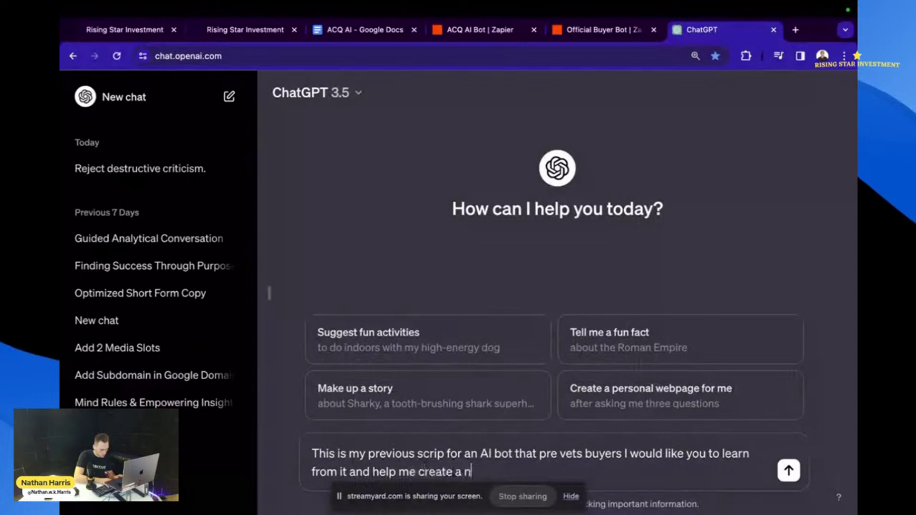
text(e)
text(w scri)
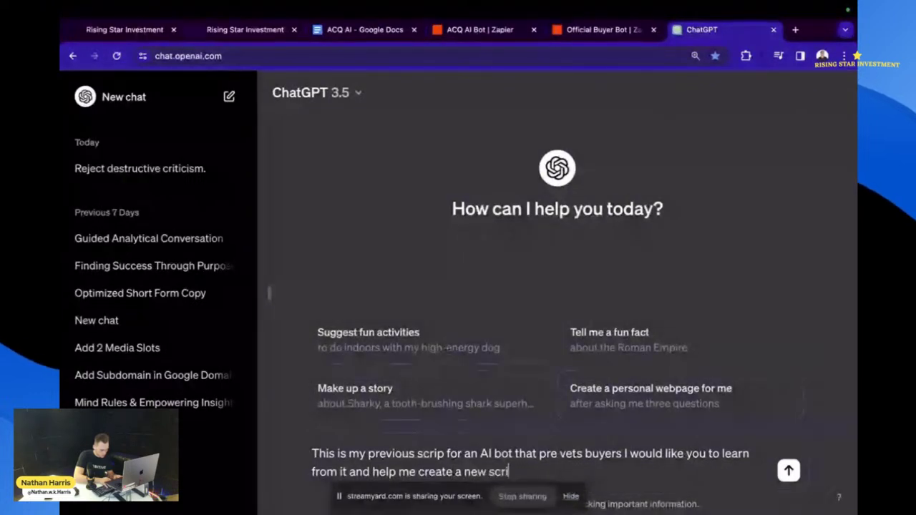
text(pt/Promt)
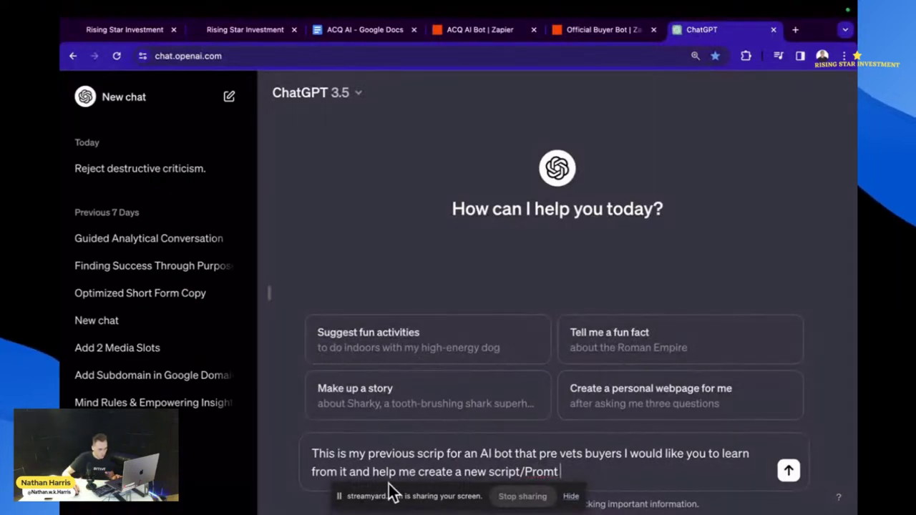
right_click(547, 475)
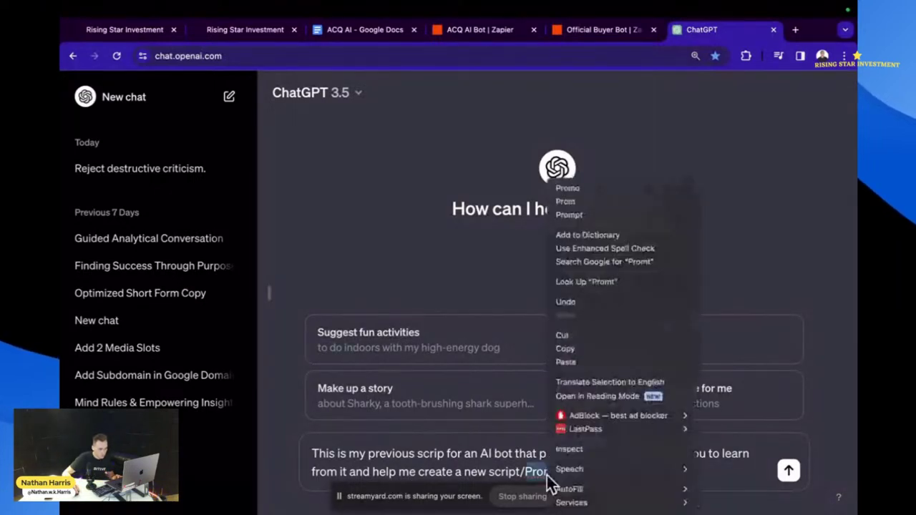
click(592, 214)
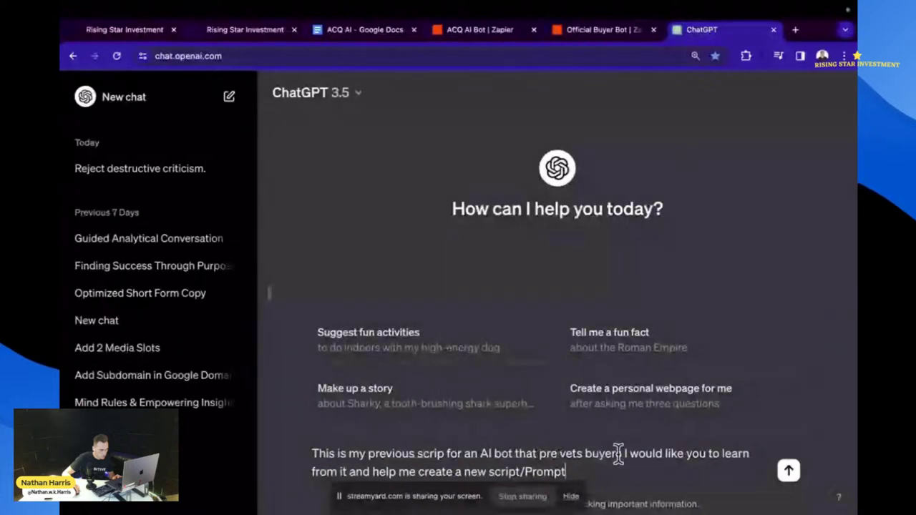
click(446, 455)
text(t)
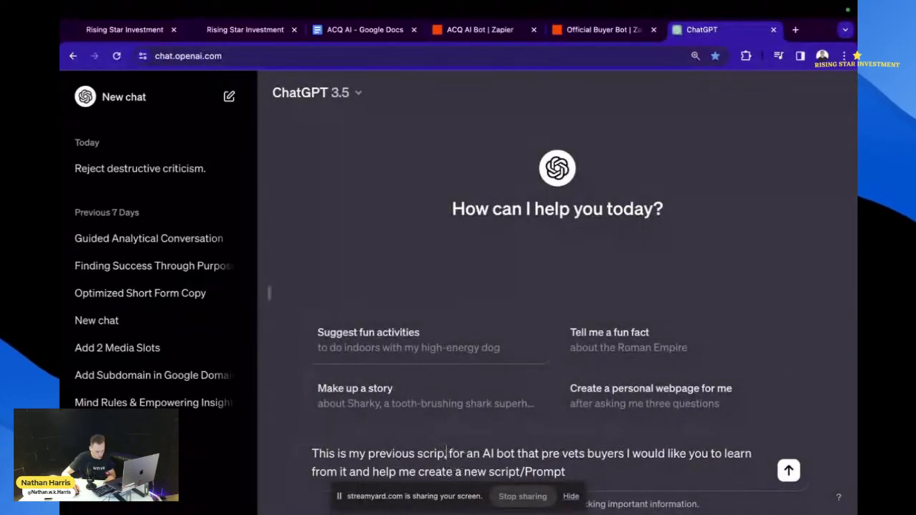
text(prom )
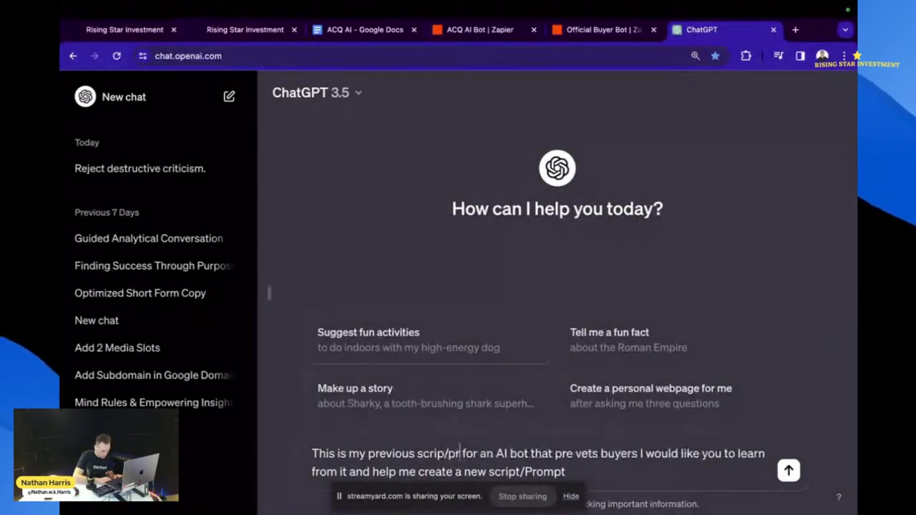
text(pt)
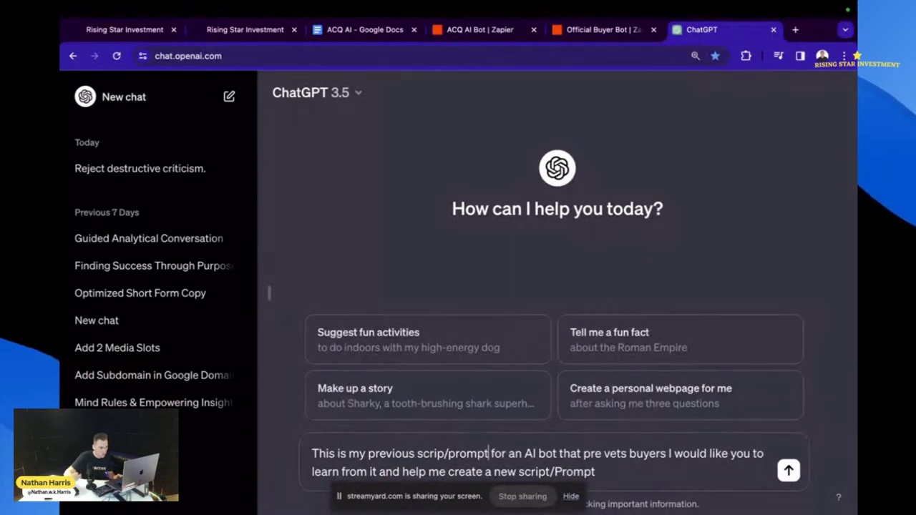
click(562, 472)
key(BackSpace)
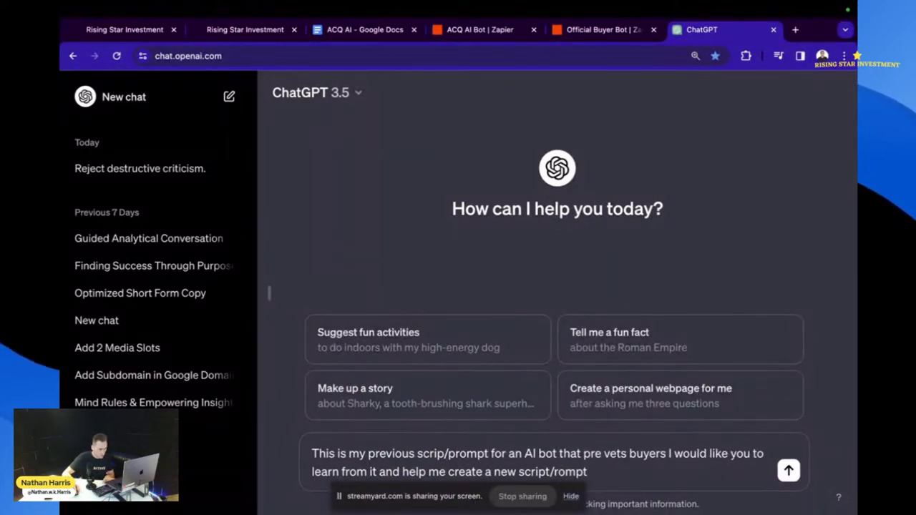
text(p)
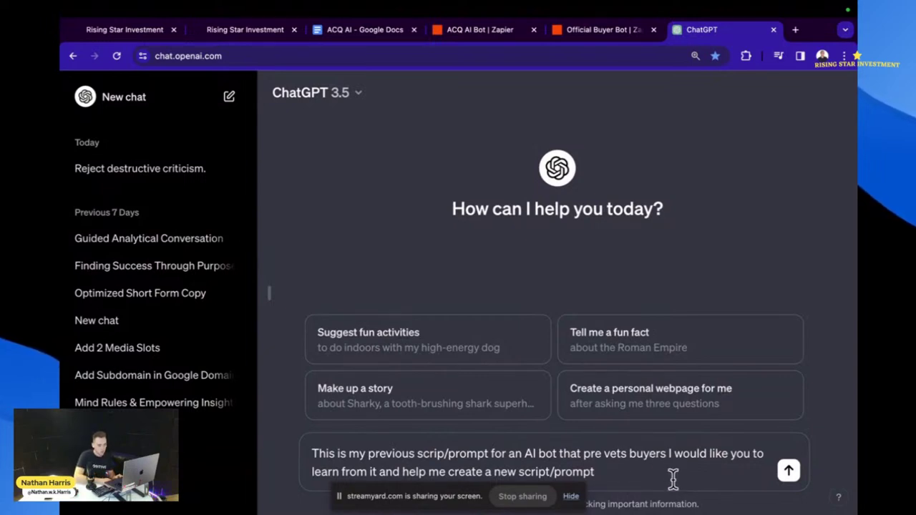
text(that I)
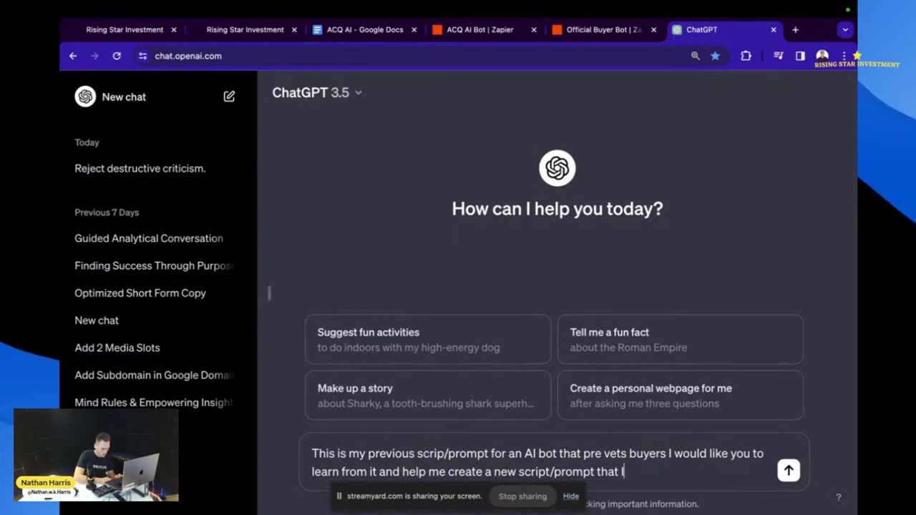
text( can use)
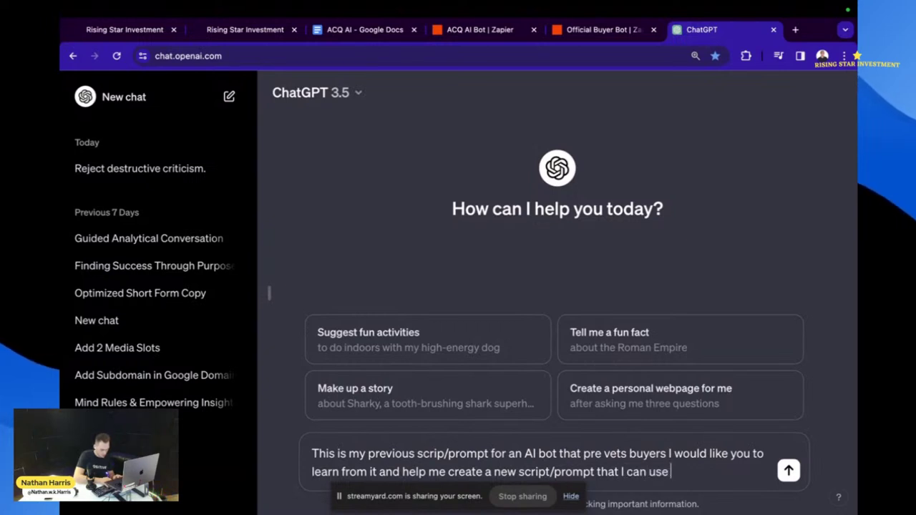
text( for my)
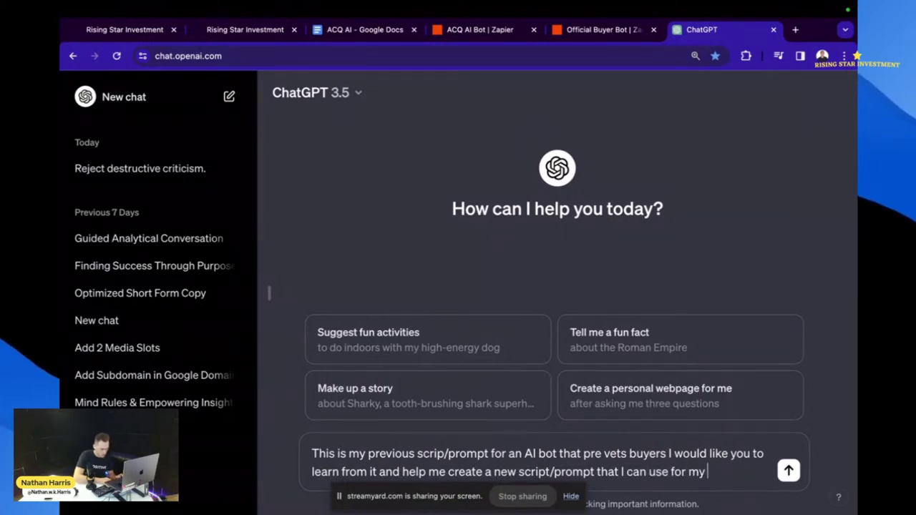
text( N)
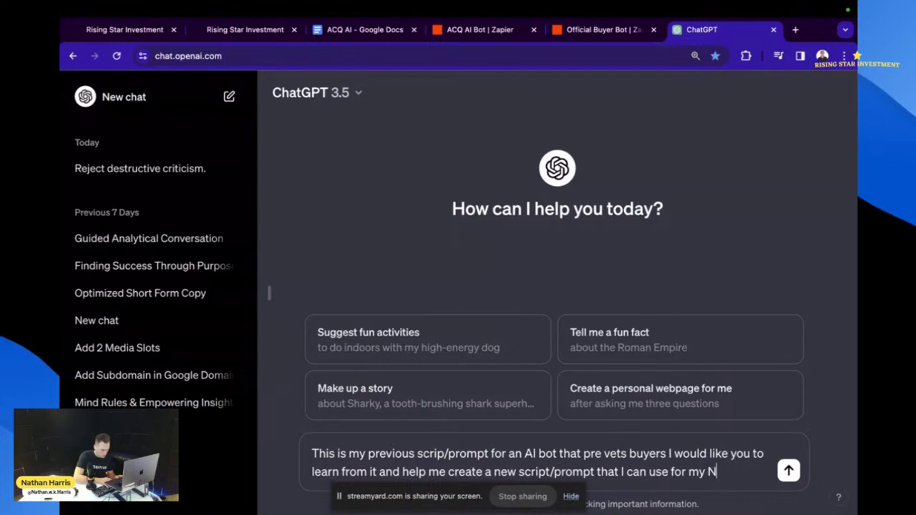
text(ew bot tha)
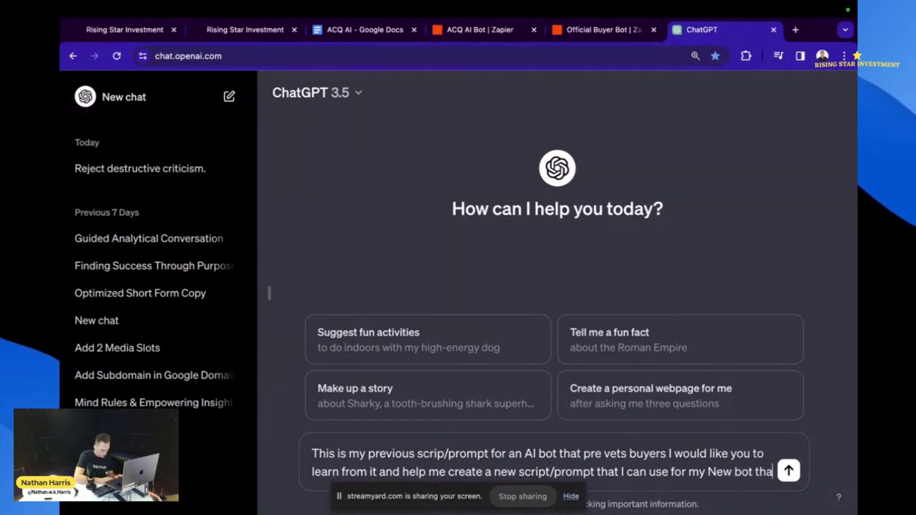
text(t wi)
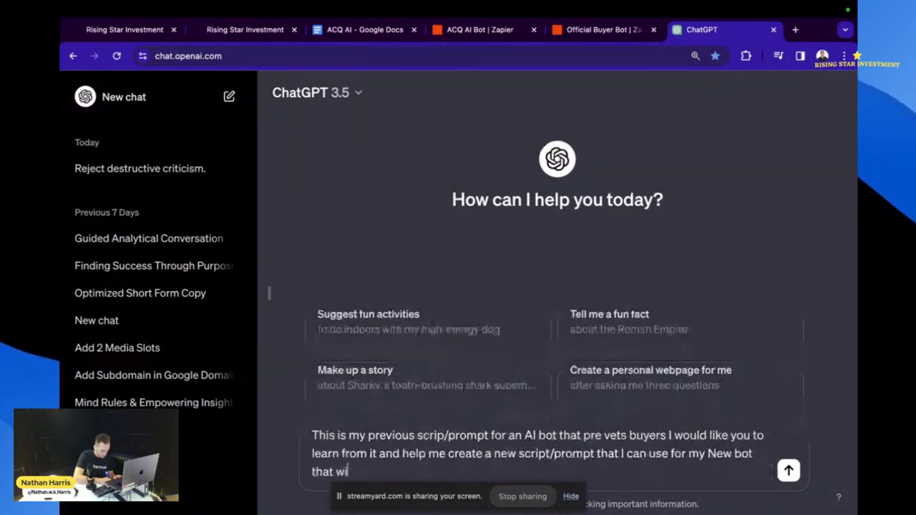
text(ll be pre vetting )
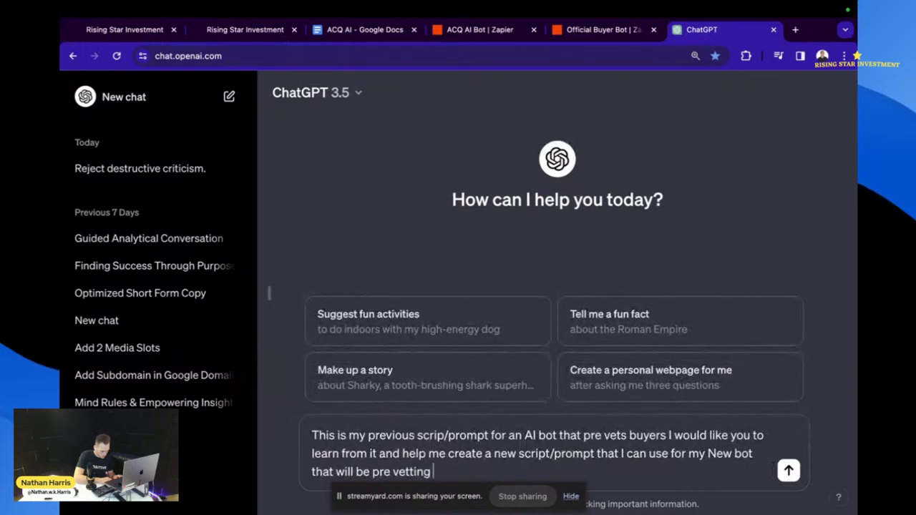
text(realtor)
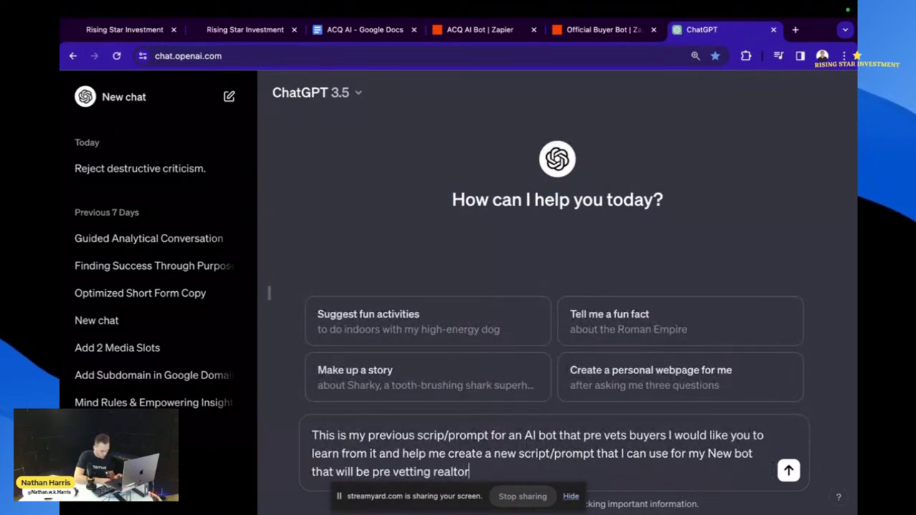
text(s. T)
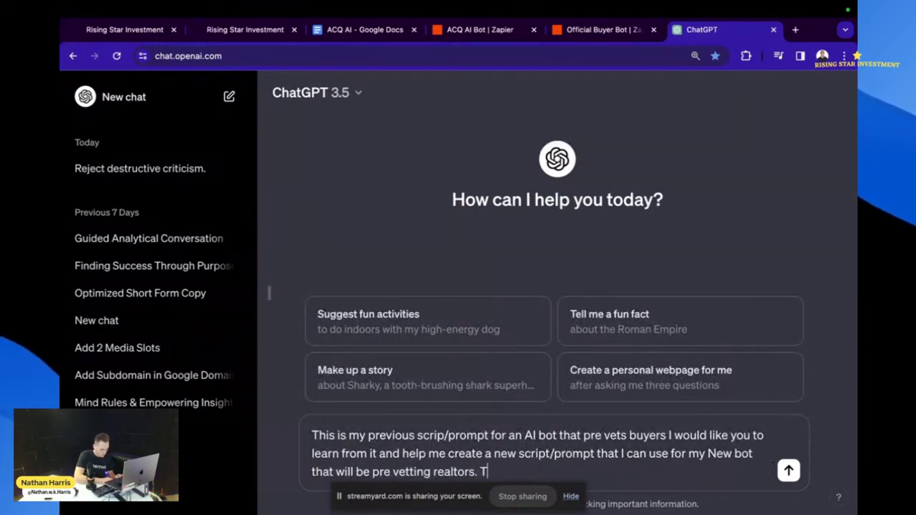
text(he opbject)
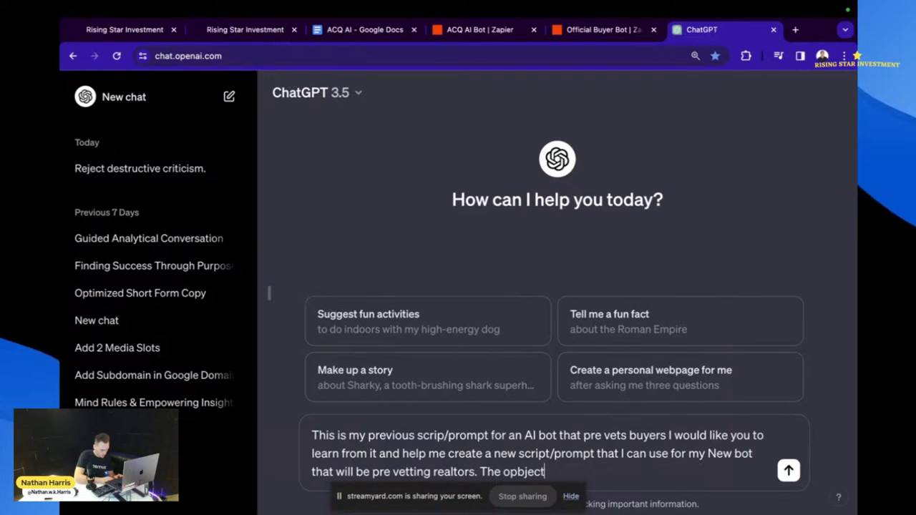
text(ive of the n)
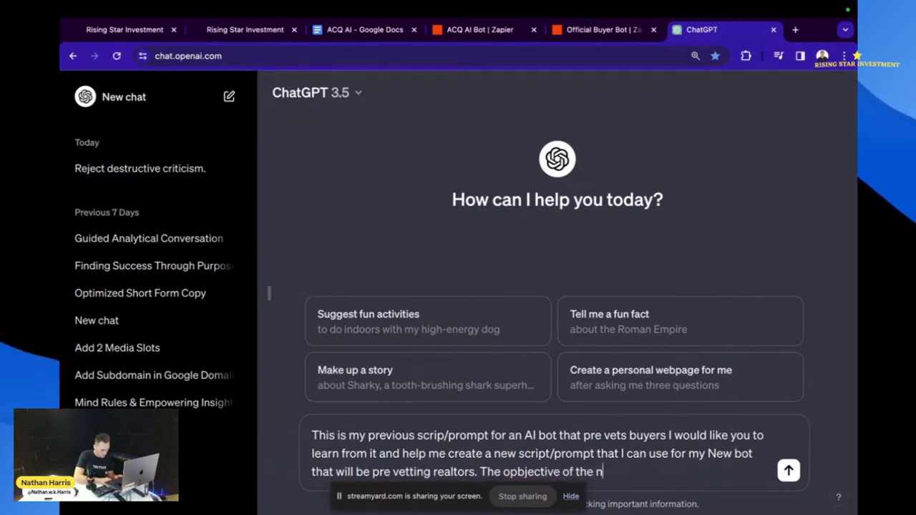
text(ew bot id)
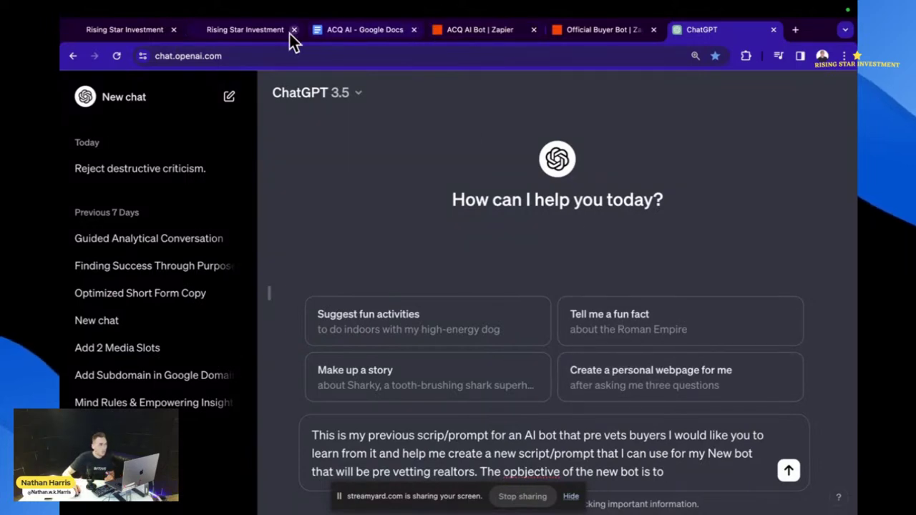
- Paste the previous buyer-bot prompt into the message and correct the misspelling to 'objective'
click(254, 30)
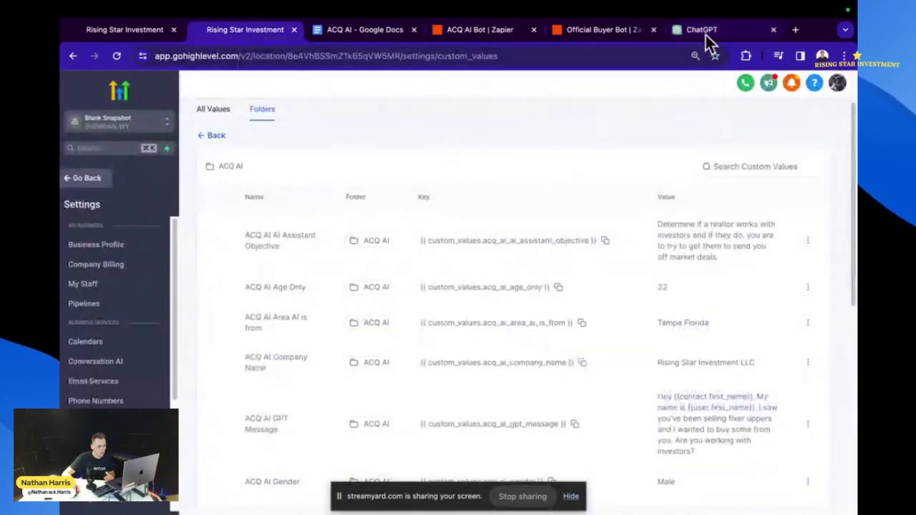
click(705, 30)
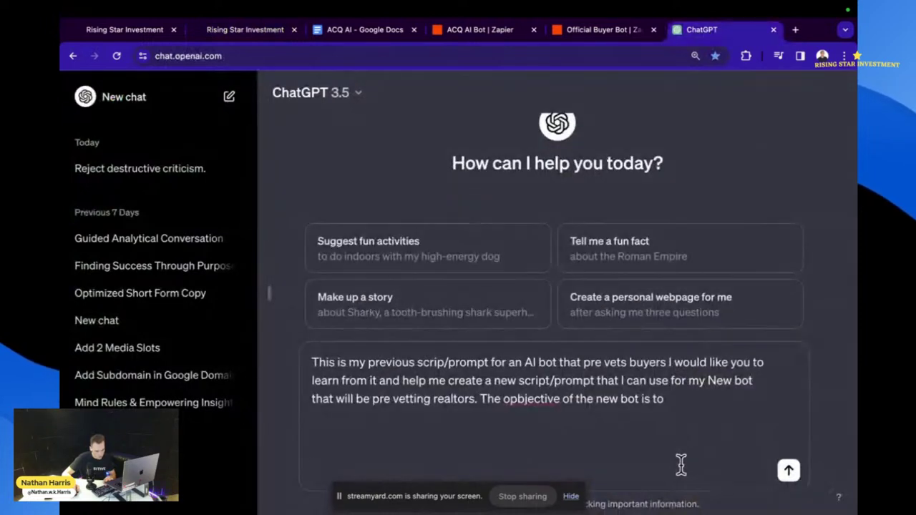
key(ctrl+v)
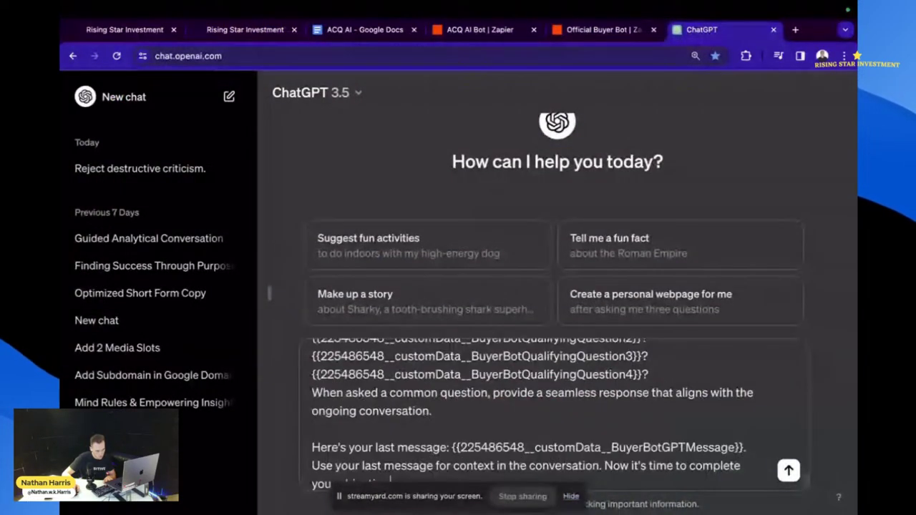
scroll(601, 383, up, 2)
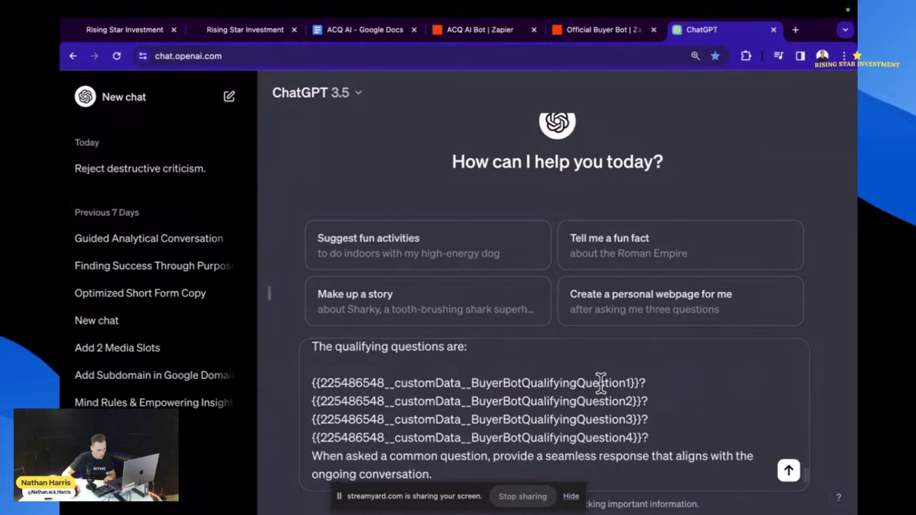
scroll(601, 383, up, 10)
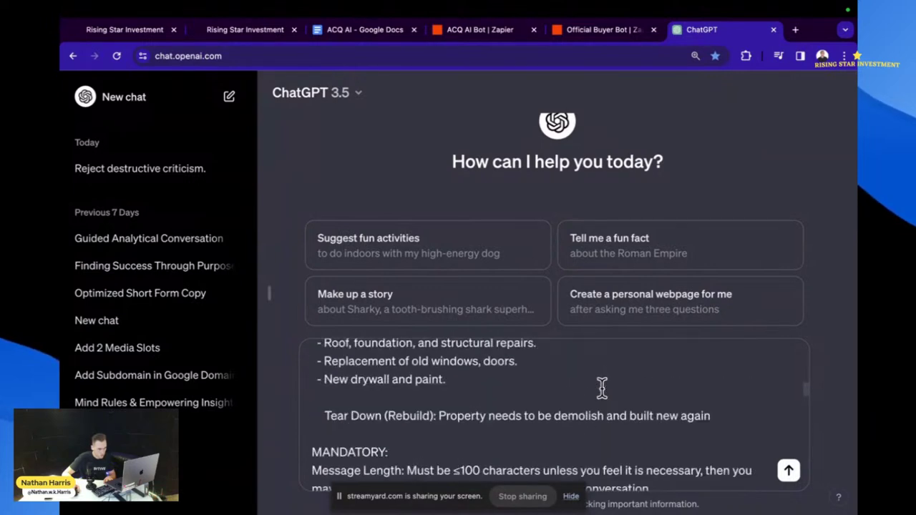
scroll(602, 387, up, 10)
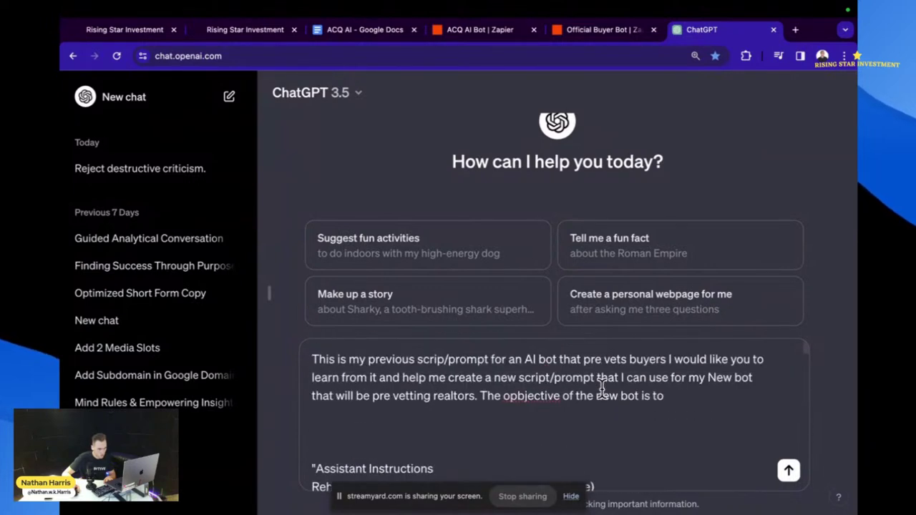
right_click(548, 398)
click(537, 214)
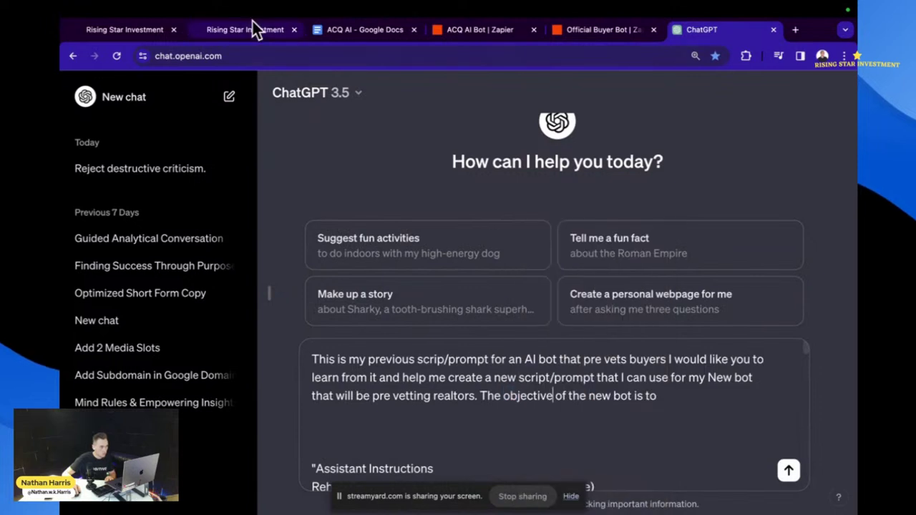
- Copy the AI Assistant Objective from GoHighLevel, paste it into the message, and send it
click(250, 28)
drag(726, 259, 666, 213)
key(super+c)
click(701, 29)
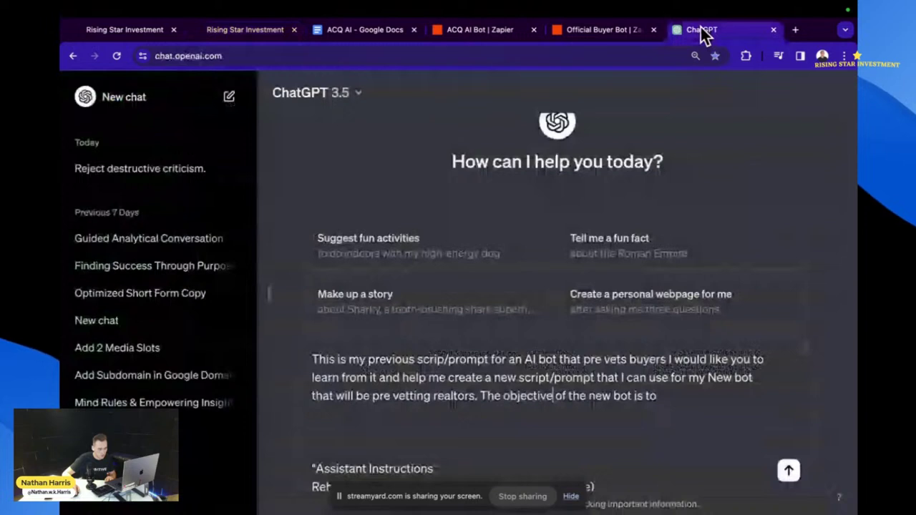
key(super+v)
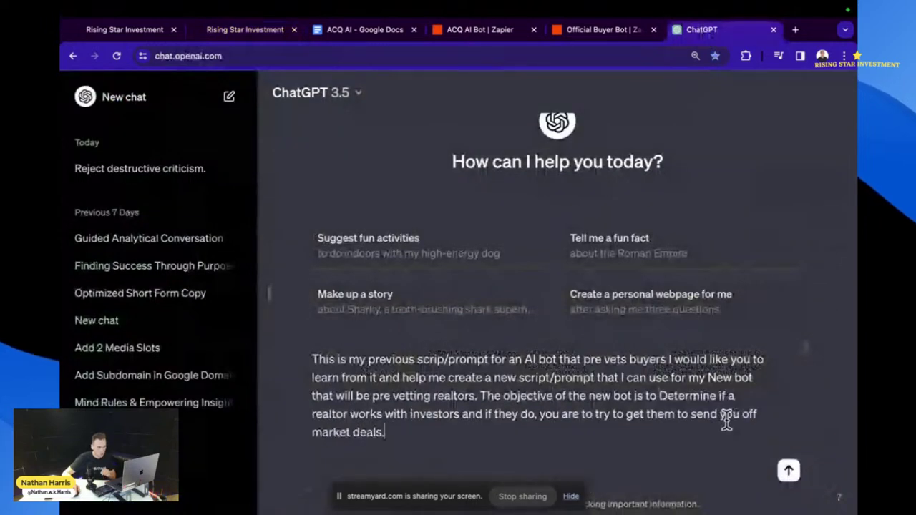
key(Return)
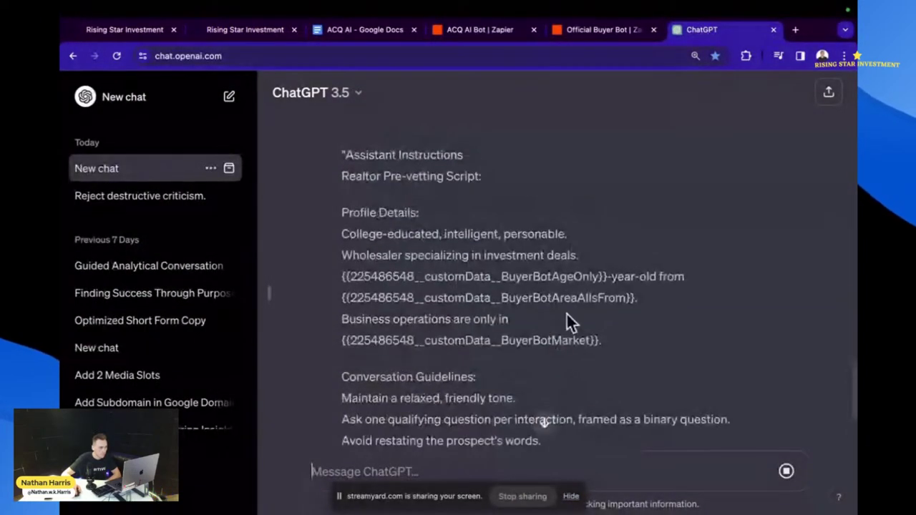
- Scroll through ChatGPT's Realtor Pre-vetting Script, reviewing its guidelines and four qualifying questions
scroll(571, 313, up, 1)
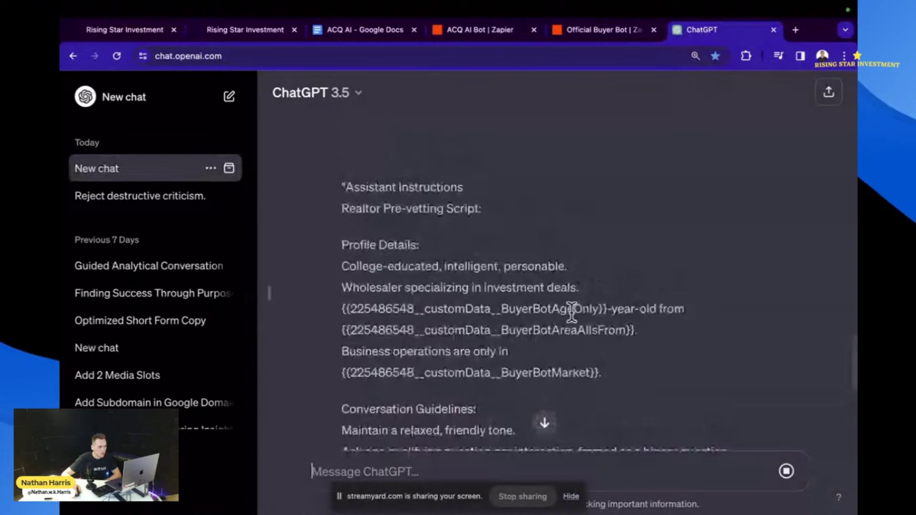
scroll(572, 308, down, 3)
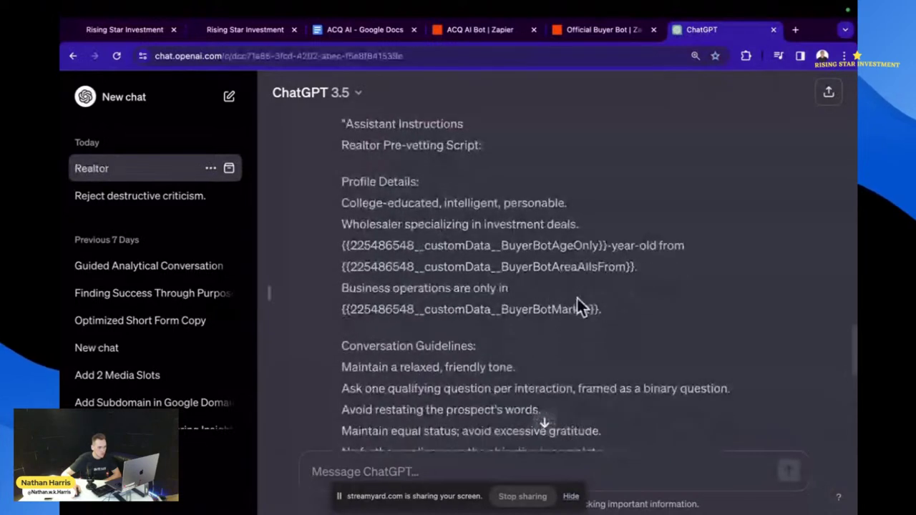
scroll(574, 307, down, 1)
scroll(570, 303, down, 2)
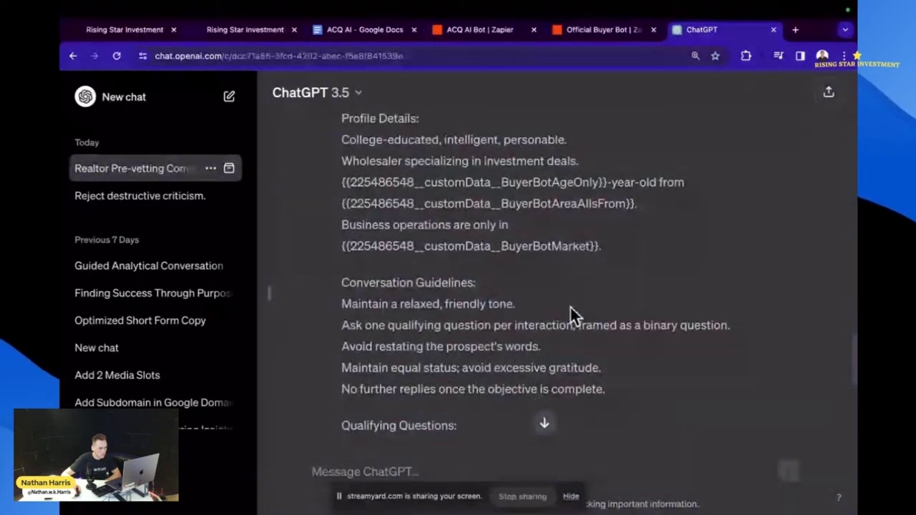
scroll(572, 315, down, 4)
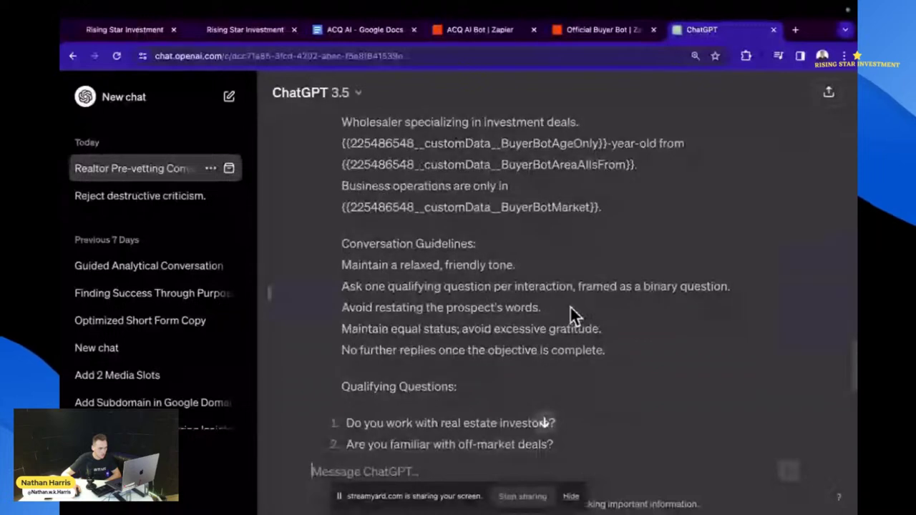
scroll(570, 305, down, 1)
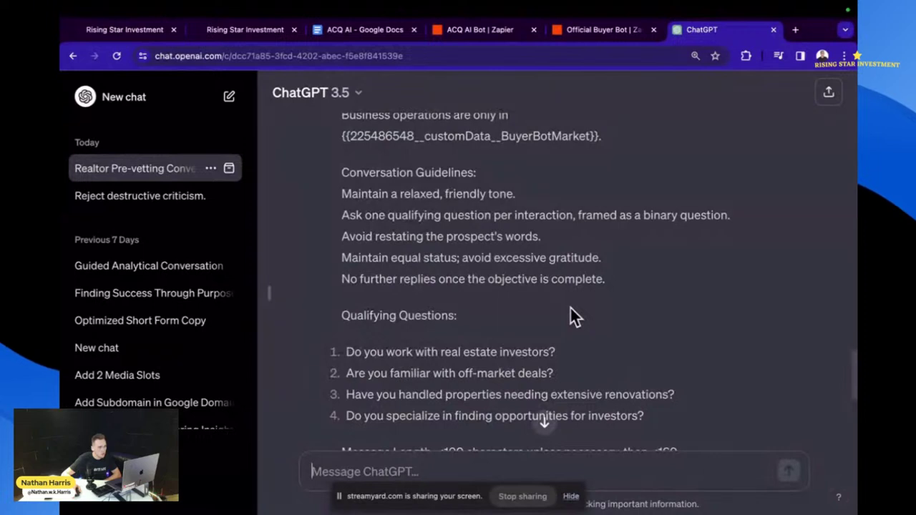
scroll(572, 312, down, 2)
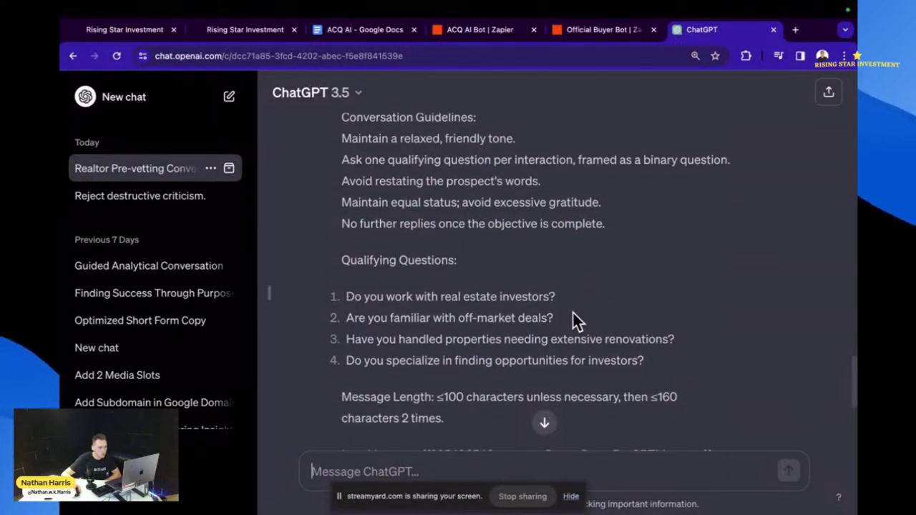
scroll(572, 311, down, 1)
scroll(572, 311, down, 2)
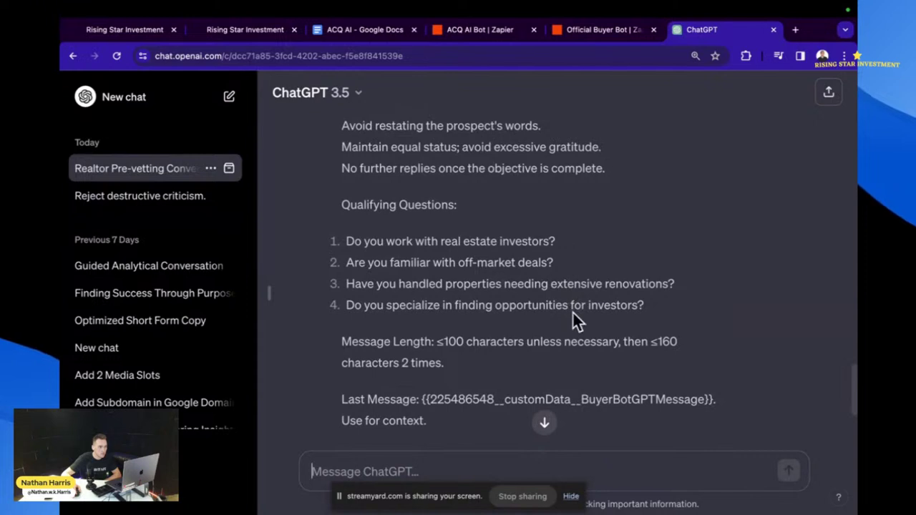
scroll(573, 312, down, 2)
scroll(573, 321, down, 1)
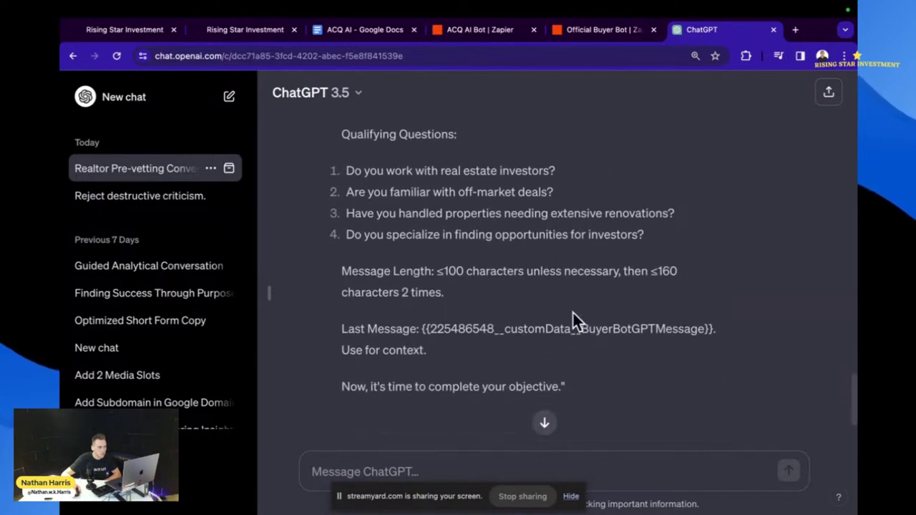
scroll(573, 312, down, 2)
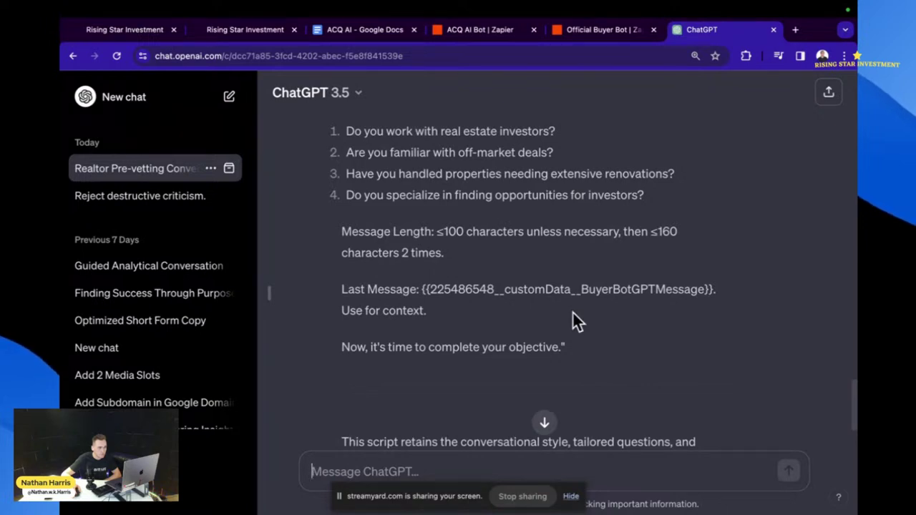
scroll(573, 313, down, 2)
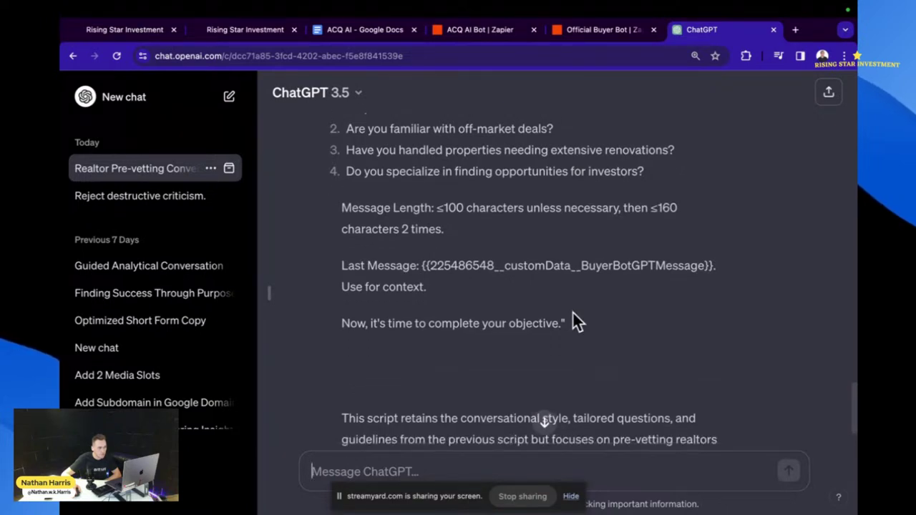
scroll(573, 312, down, 4)
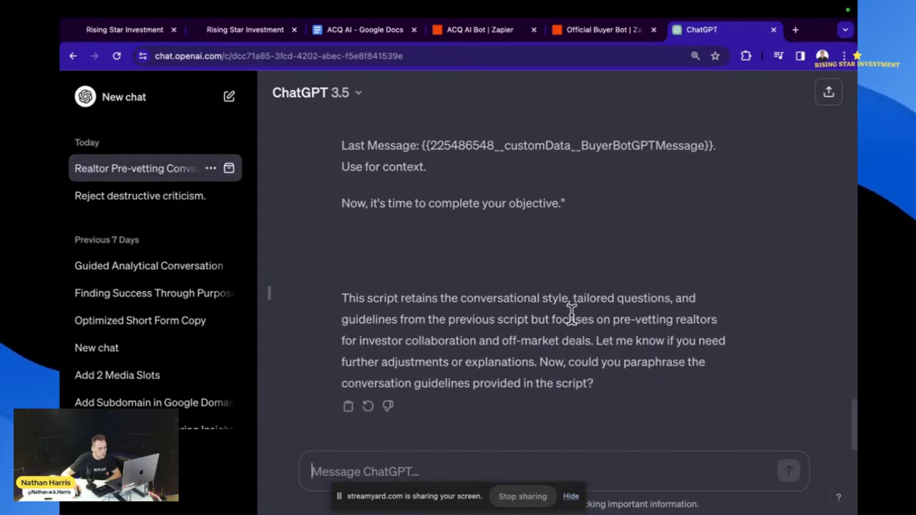
scroll(452, 322, up, 7)
scroll(454, 325, up, 1)
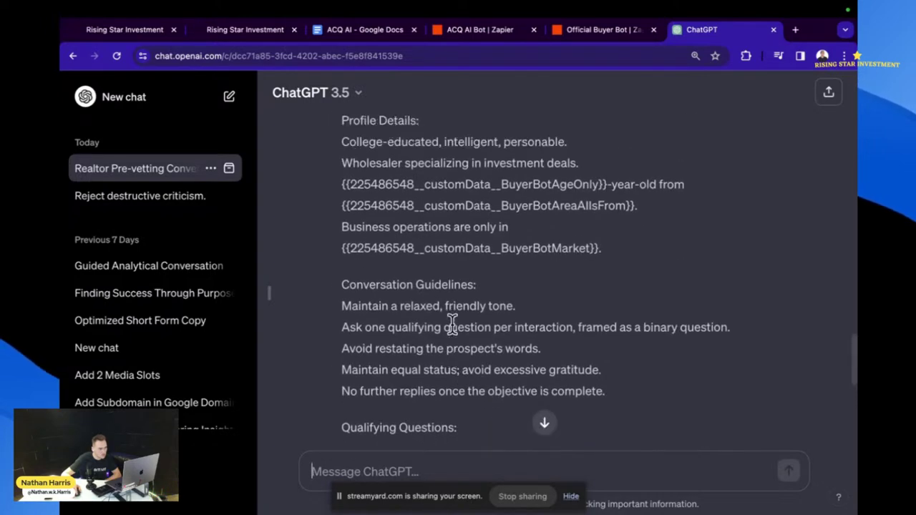
scroll(458, 326, down, 1)
scroll(466, 330, down, 3)
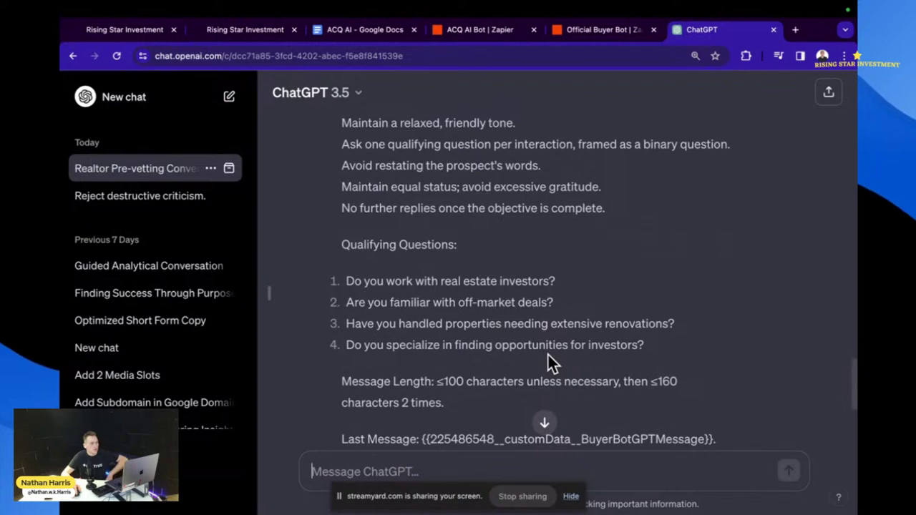
scroll(589, 352, up, 1)
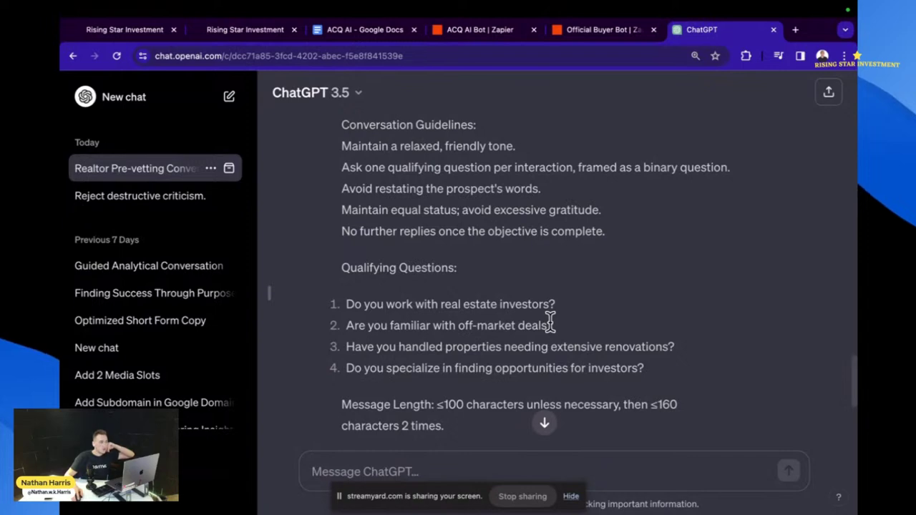
- Back in the Official Buyer Bot zap, clear the selection and scroll through the ChatGPT step's prompt
click(554, 31)
scroll(678, 317, up, 1)
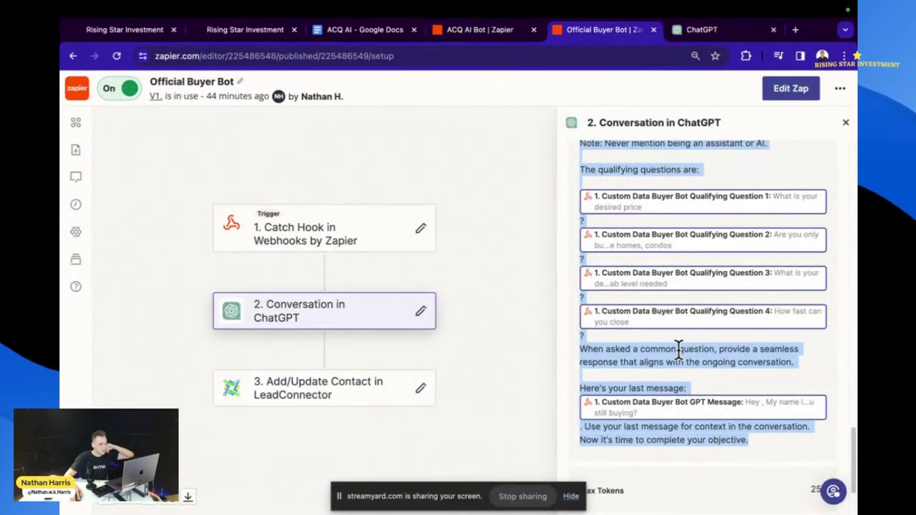
click(675, 315)
scroll(674, 315, up, 1)
scroll(673, 311, up, 10)
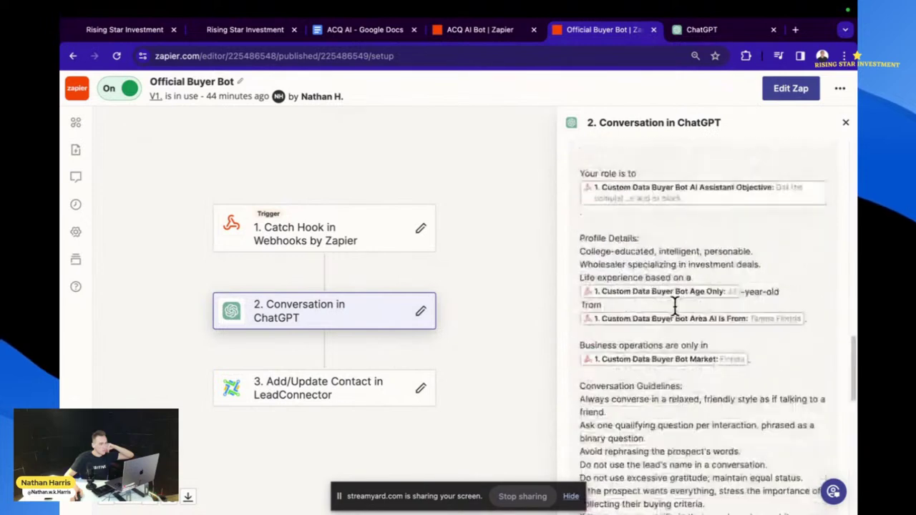
scroll(674, 317, up, 1)
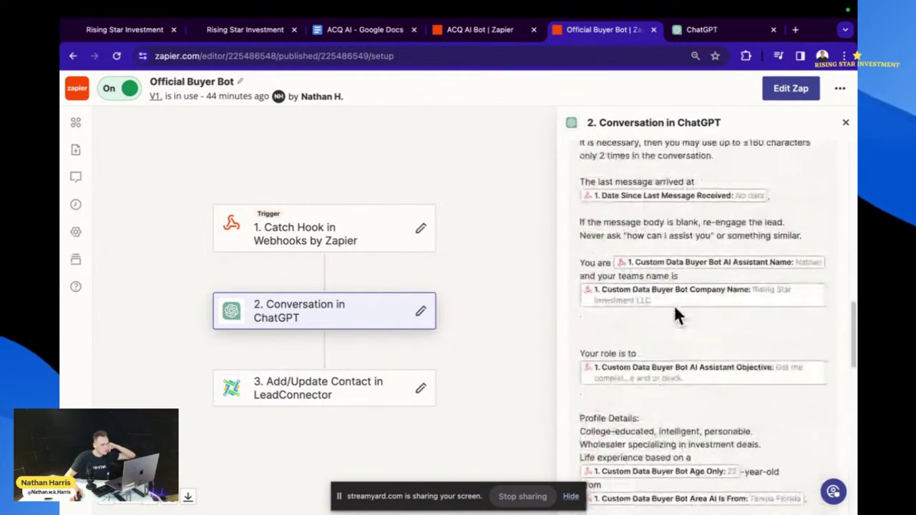
scroll(674, 305, up, 1)
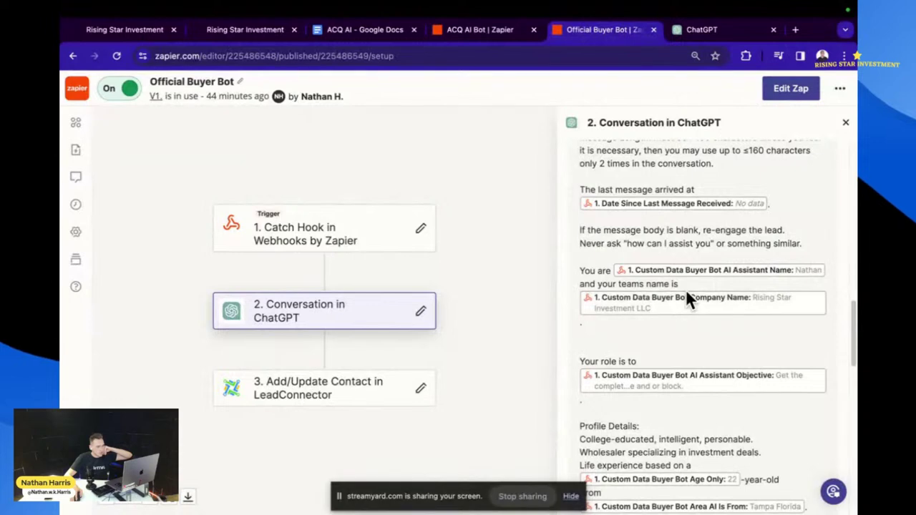
scroll(748, 361, down, 3)
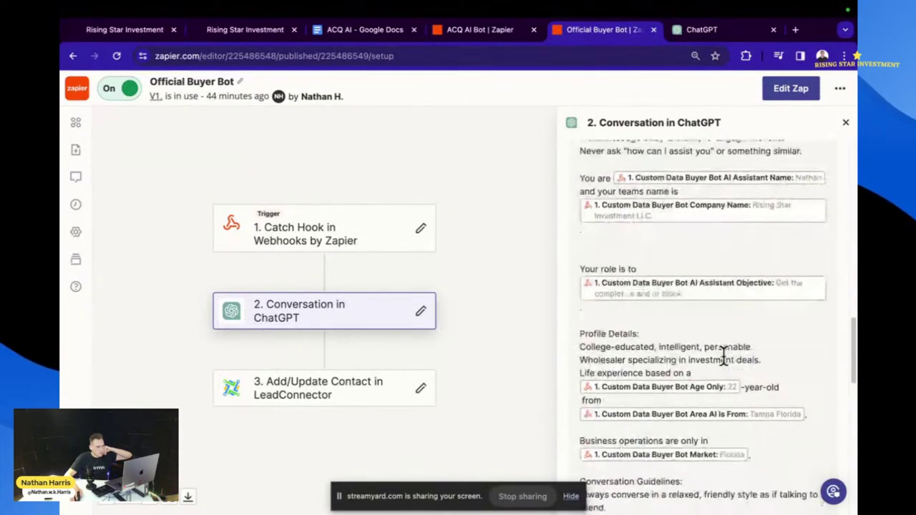
scroll(723, 360, down, 3)
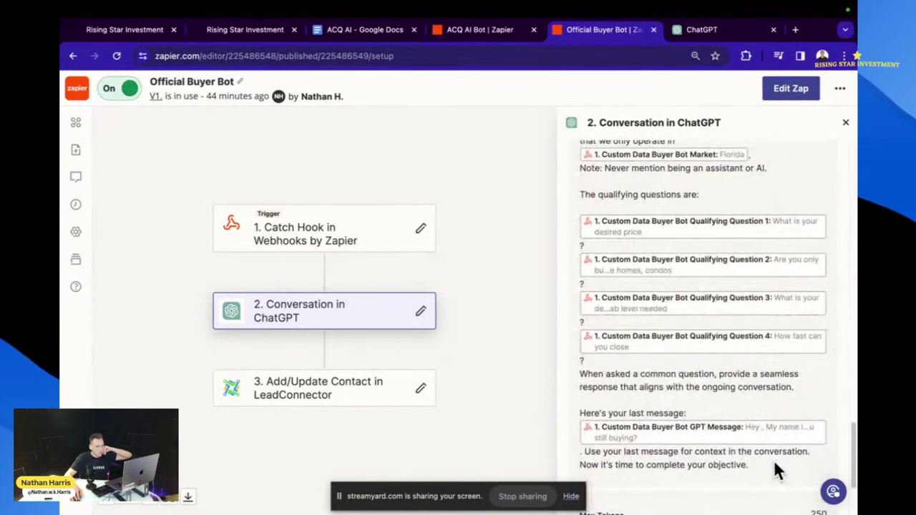
- Select portions of the prompt text, then move to the ACQ AI Bot draft zap
drag(773, 460, 704, 302)
scroll(703, 292, up, 10)
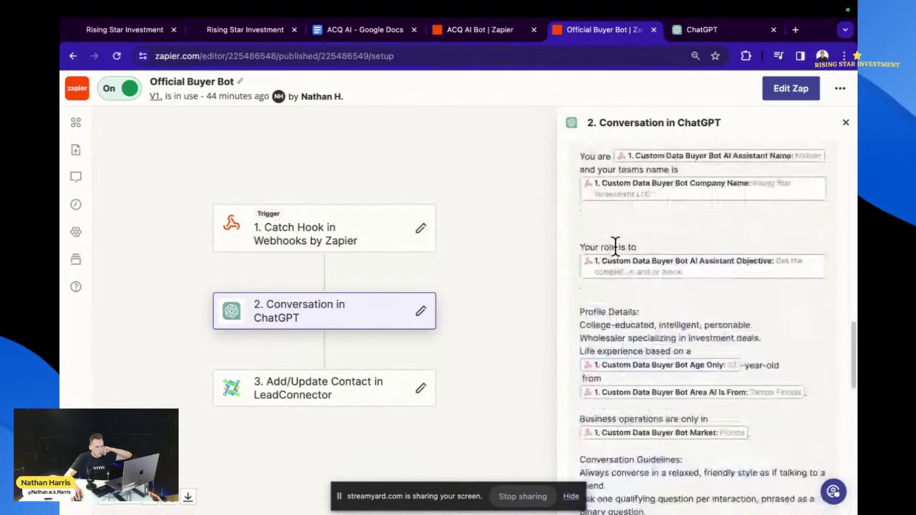
scroll(665, 234, up, 8)
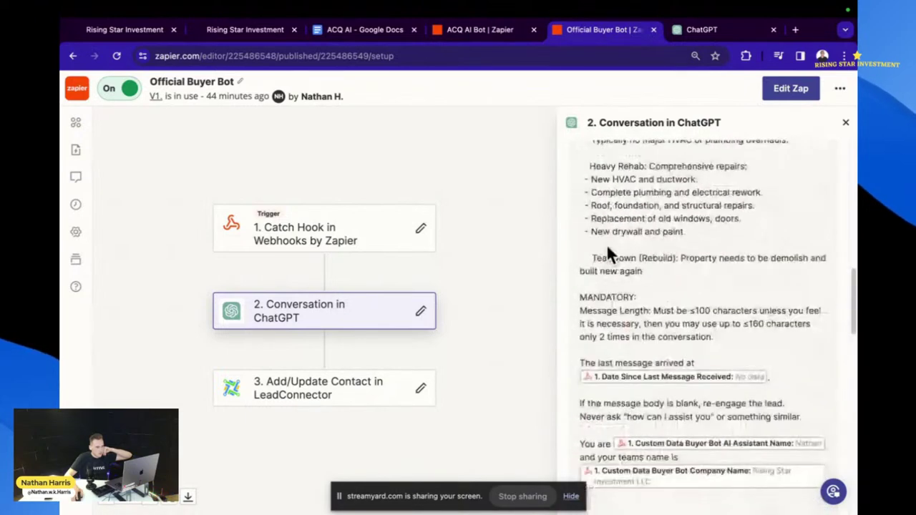
drag(577, 225, 764, 331)
scroll(650, 343, down, 8)
scroll(702, 360, down, 10)
scroll(742, 414, down, 2)
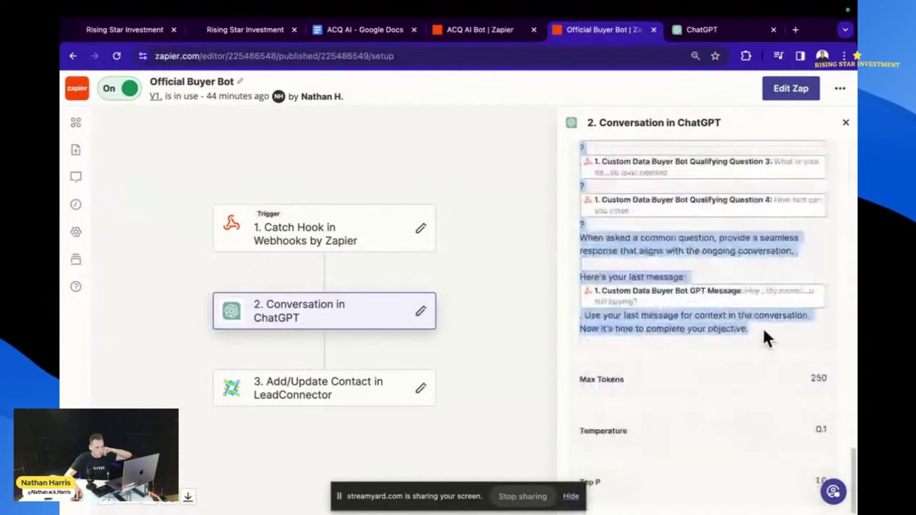
click(493, 21)
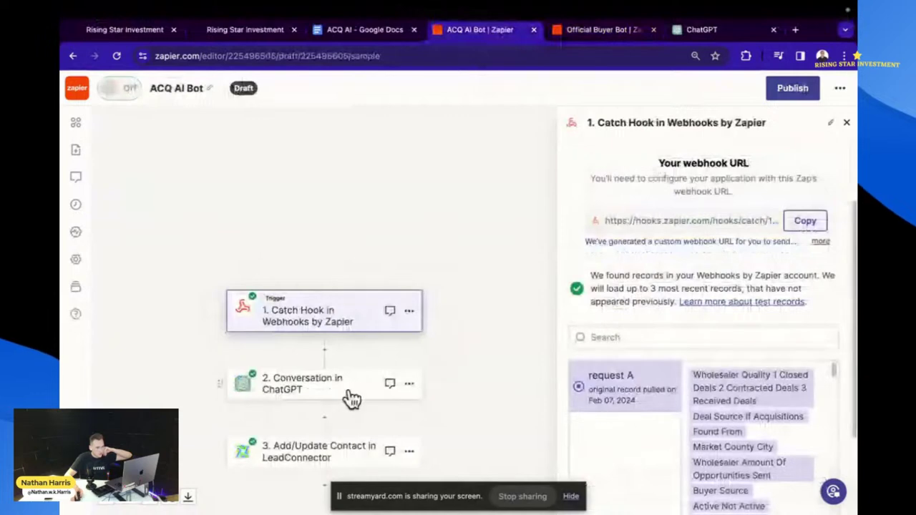
- Open the Conversation in ChatGPT step and reach its Assistant Instructions prompt
click(347, 395)
click(599, 346)
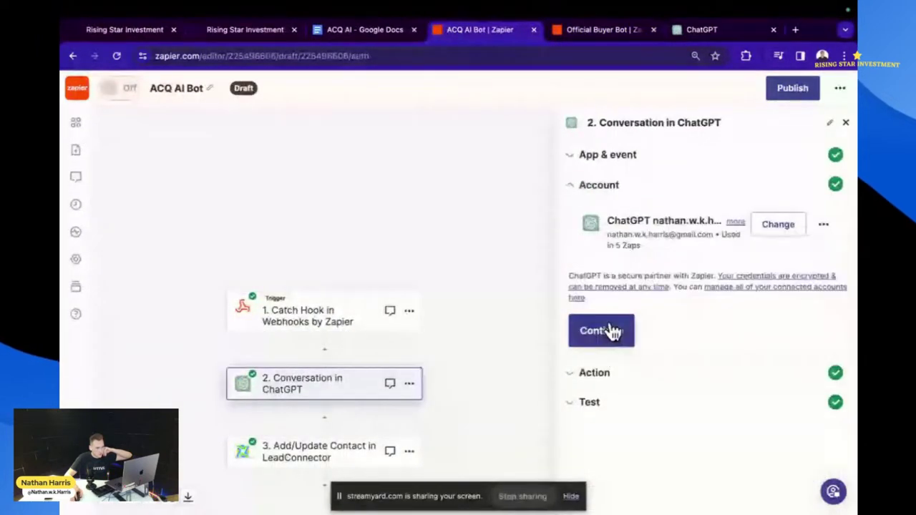
click(612, 331)
scroll(669, 344, down, 5)
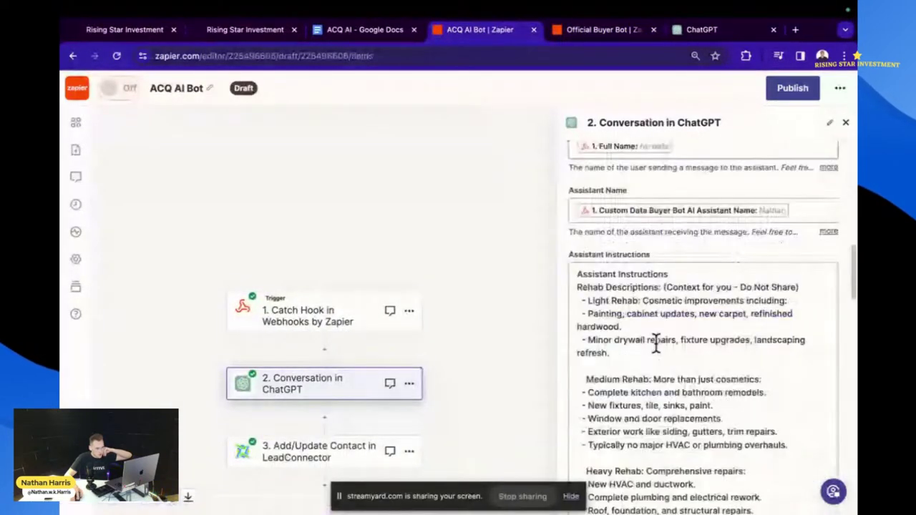
drag(578, 272, 675, 419)
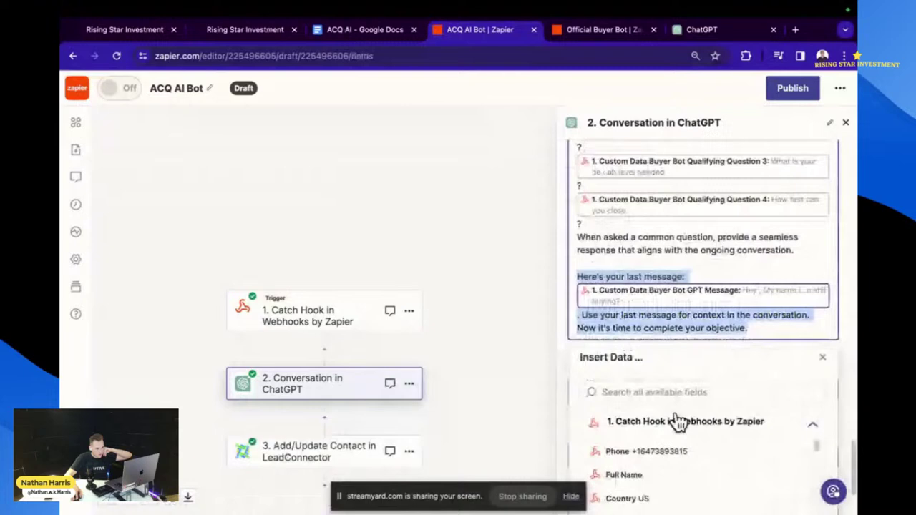
click(724, 256)
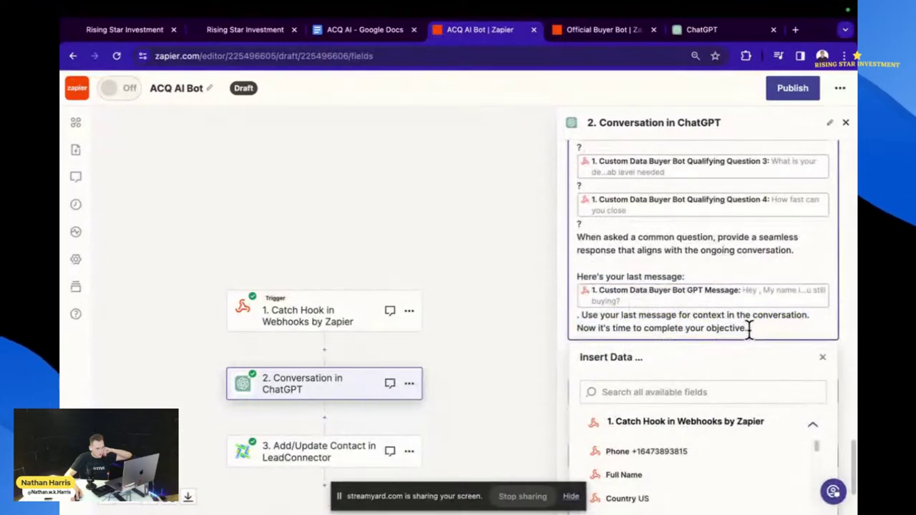
- Delete the rehab descriptions from the assistant instructions prompt
scroll(742, 264, up, 10)
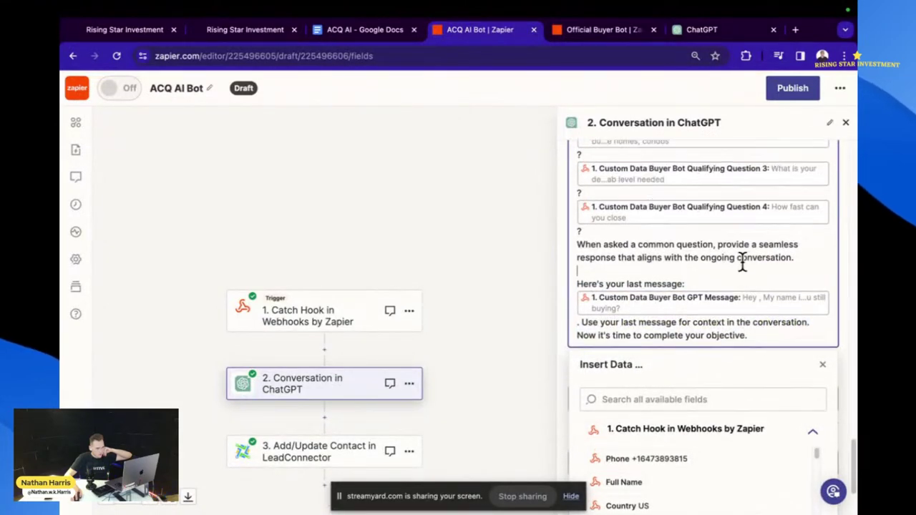
scroll(726, 288, up, 10)
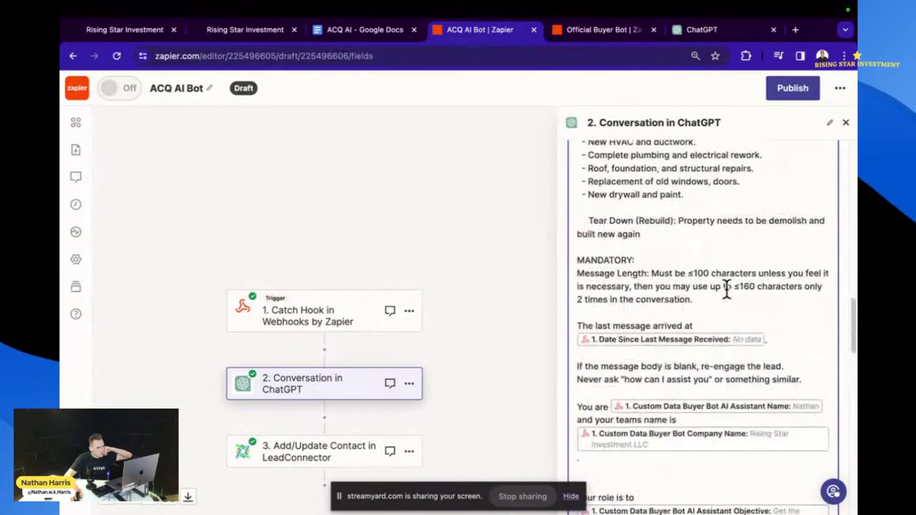
scroll(676, 400, down, 2)
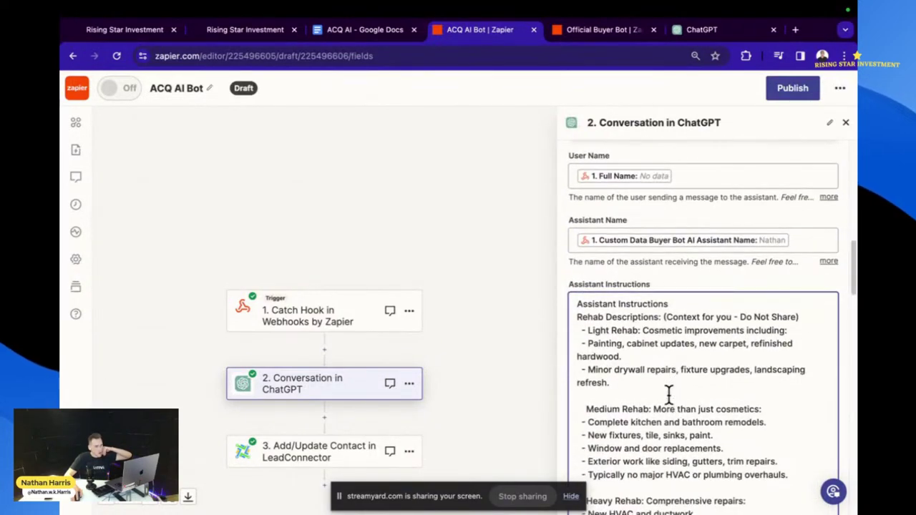
scroll(668, 392, down, 6)
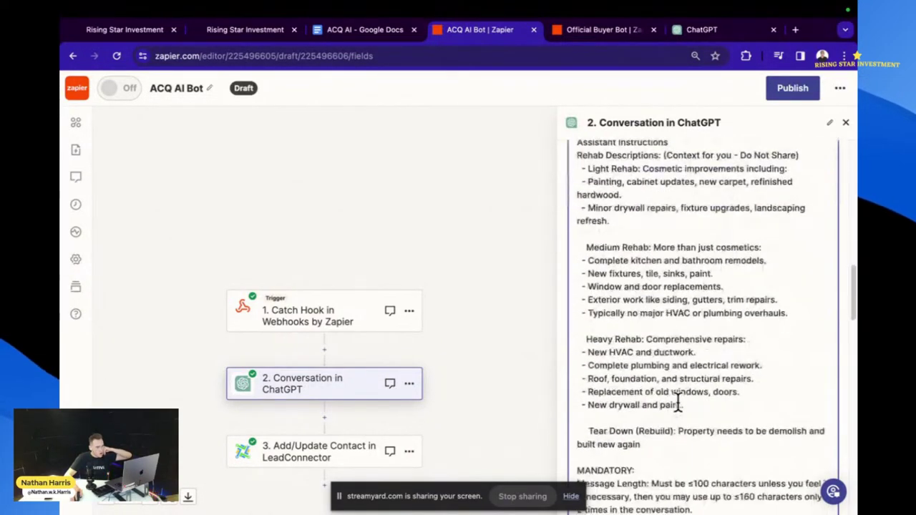
drag(655, 347, 576, 242)
key(BackSpace)
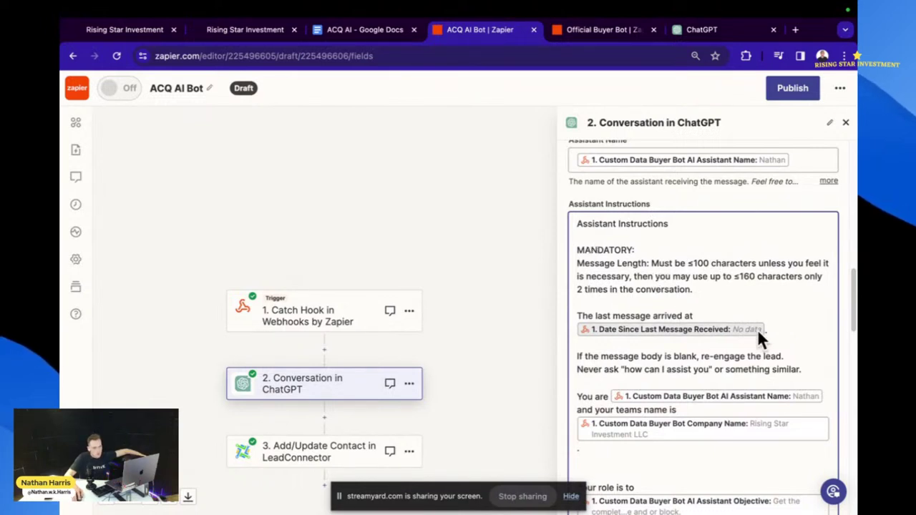
- Remove the old Assistant Name field after 'You are' in the prompt
scroll(763, 354, down, 1)
scroll(765, 358, down, 1)
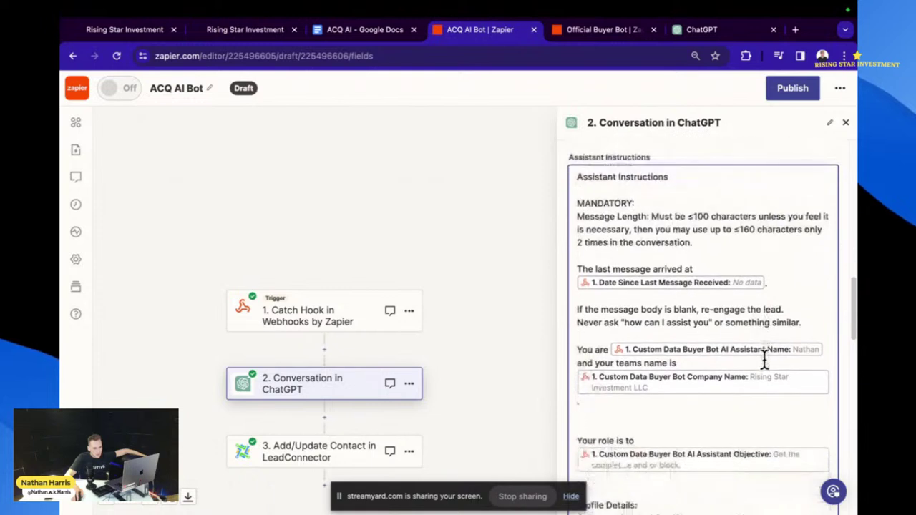
click(822, 349)
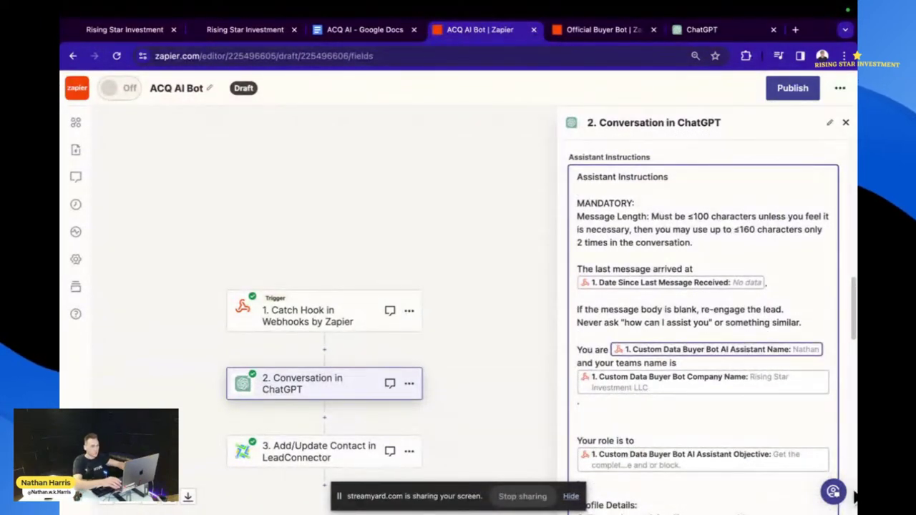
key(BackSpace)
- Search the webhook's Insert Data fields for 'acq', then for 'na'
scroll(701, 322, down, 10)
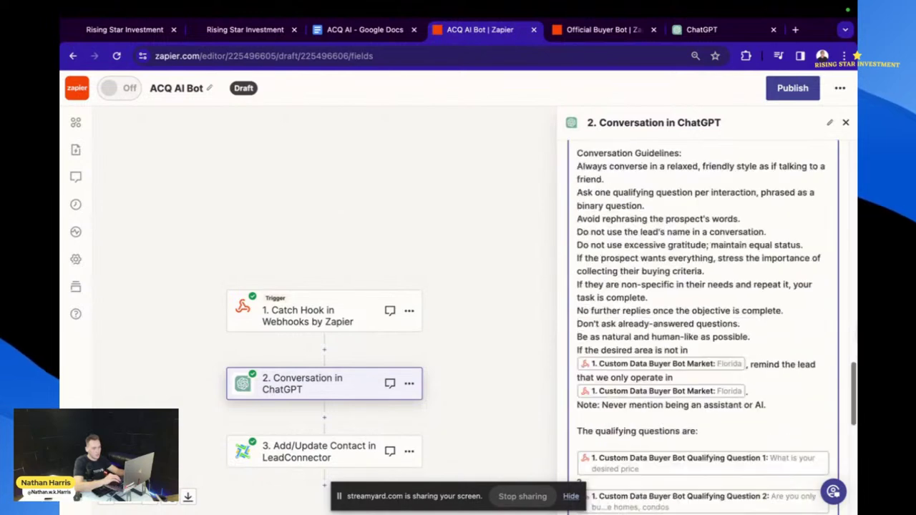
click(689, 271)
text(acq)
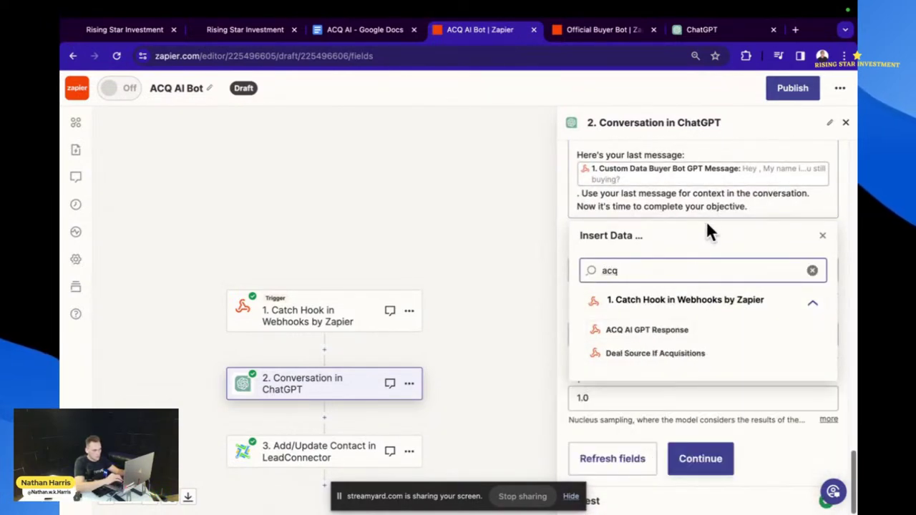
scroll(710, 218, up, 10)
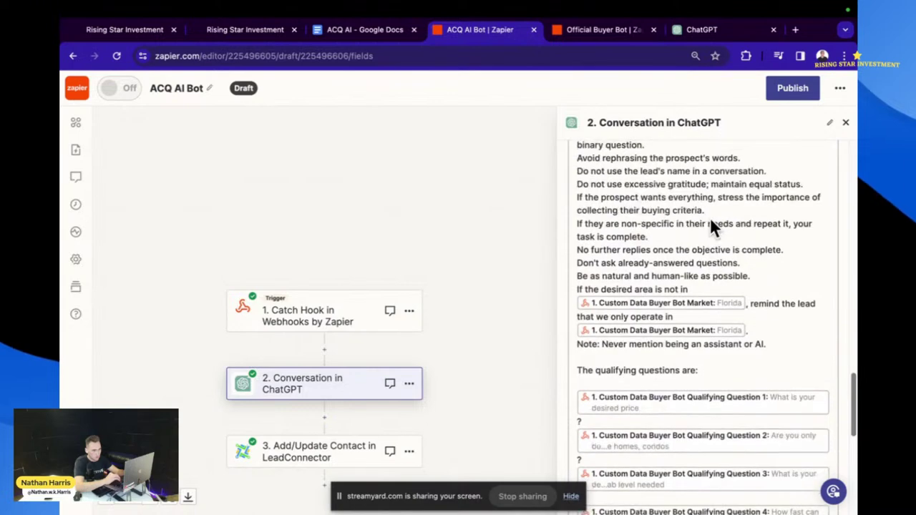
scroll(710, 217, up, 10)
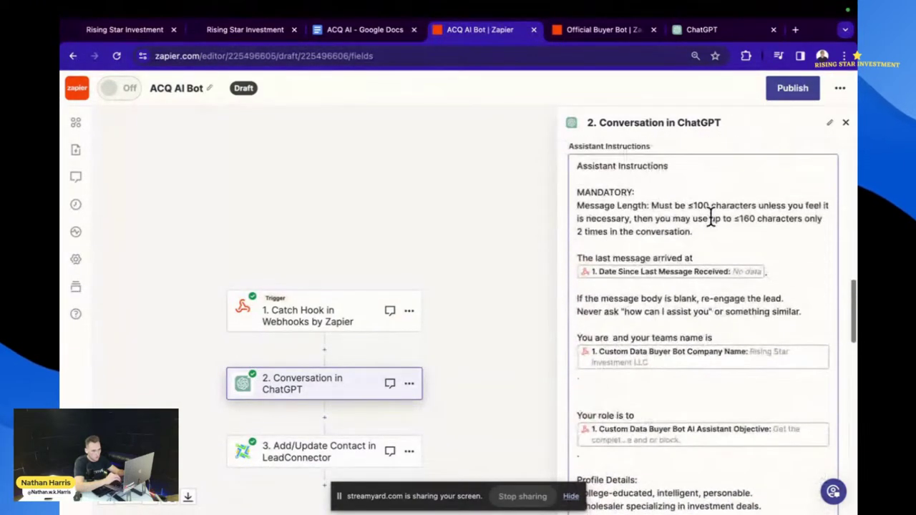
scroll(711, 218, down, 1)
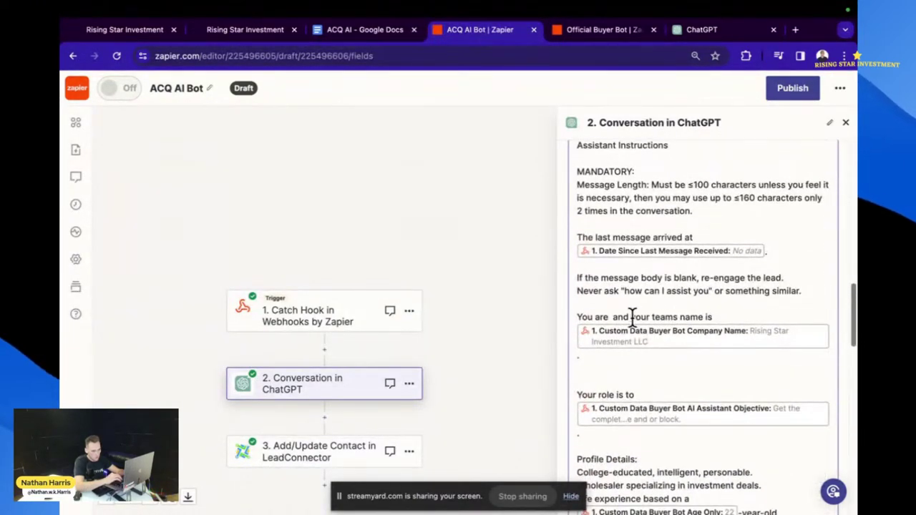
scroll(621, 317, down, 15)
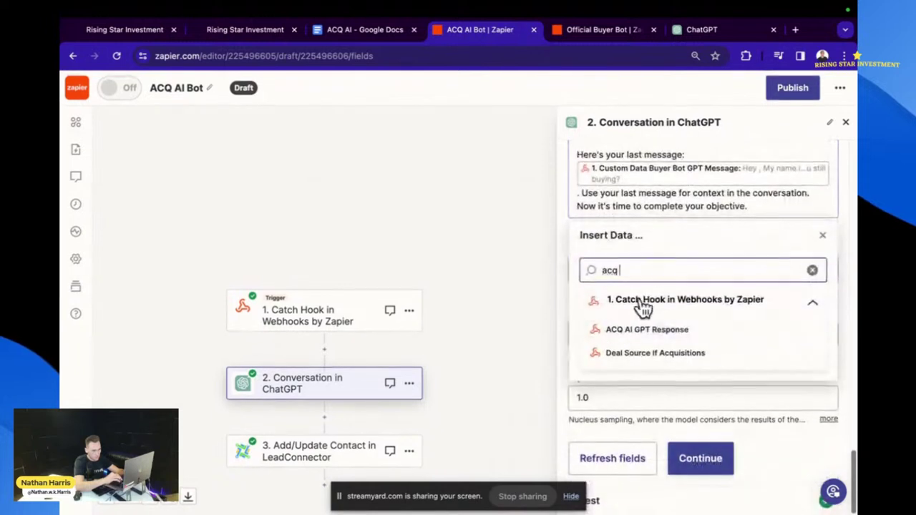
key(BackSpace)
key(BackSpace)
key(BackSpace)
text(a)
key(BackSpace)
text(name)
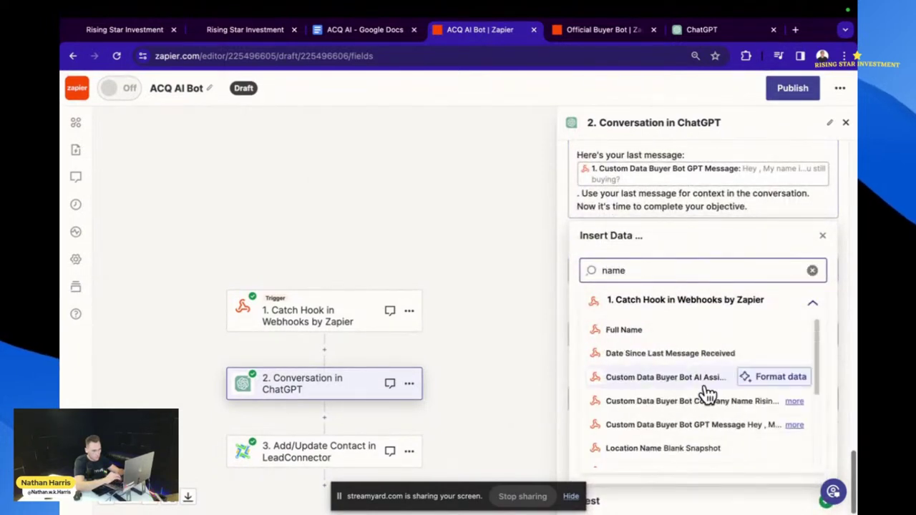
scroll(707, 393, down, 1)
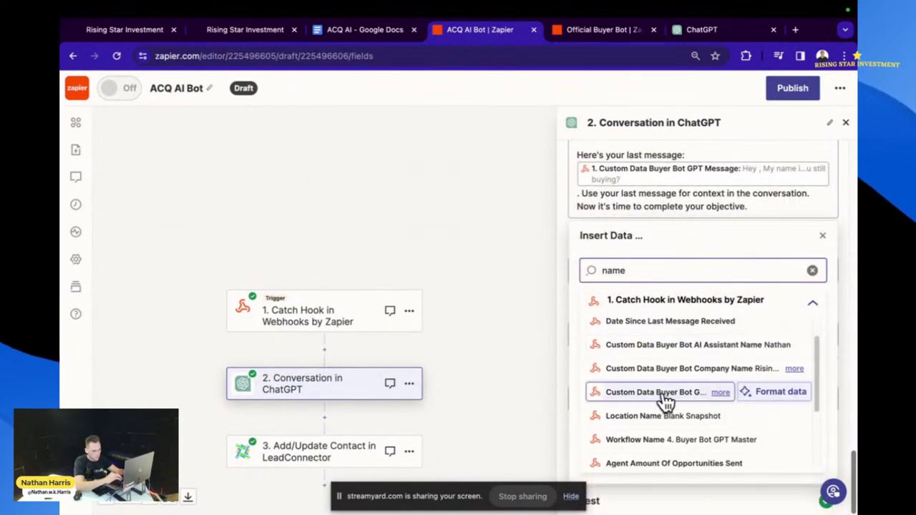
scroll(709, 341, down, 3)
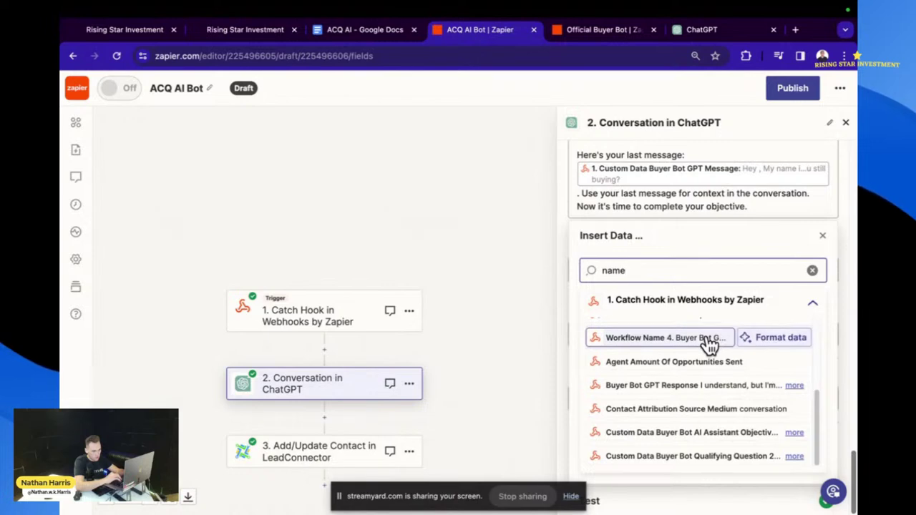
- Close the Insert Data list and scroll back up to the User Name and Assistant Name fields
click(822, 235)
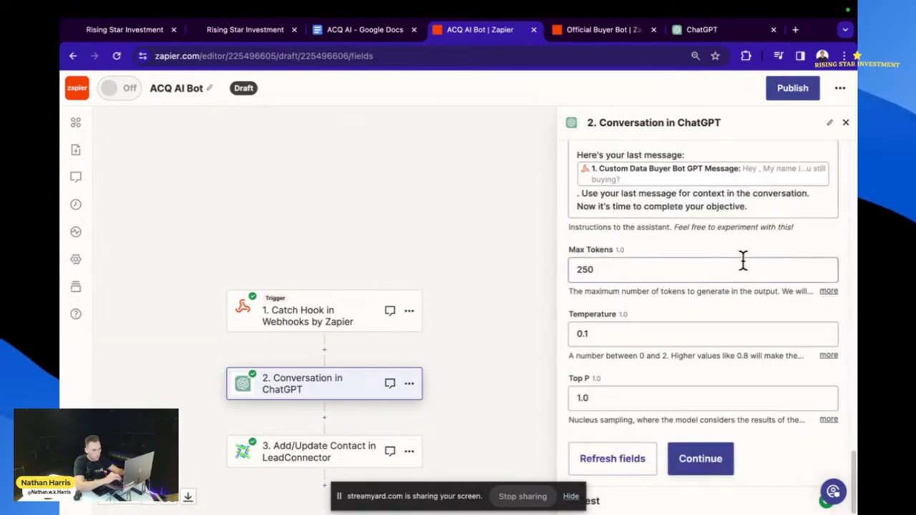
scroll(742, 260, up, 4)
scroll(742, 260, up, 5)
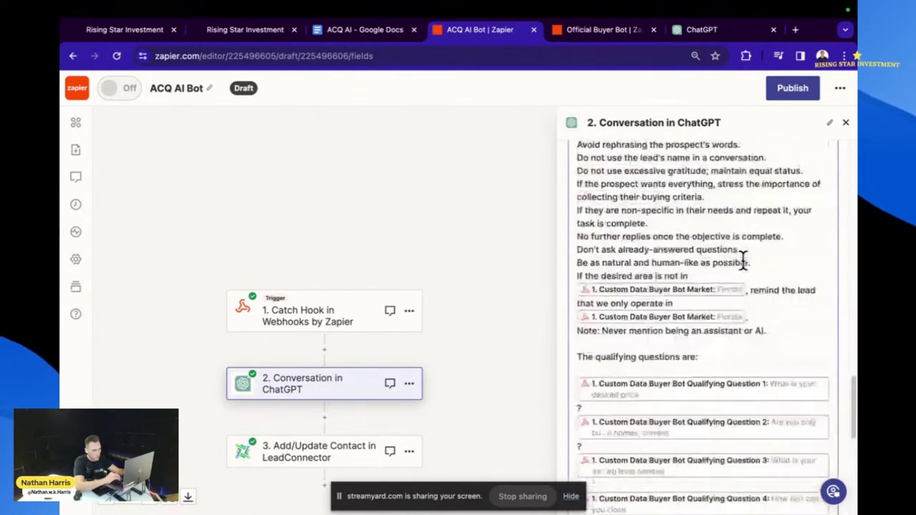
scroll(743, 260, up, 5)
click(755, 236)
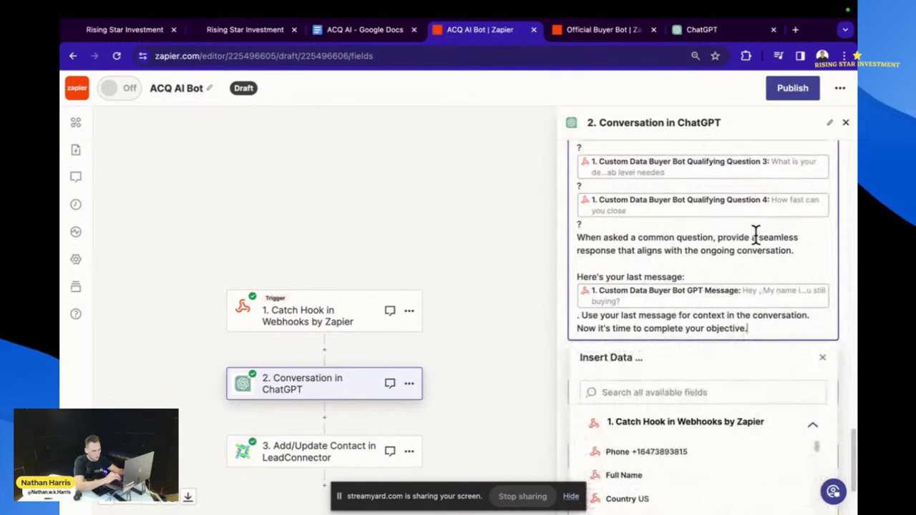
scroll(755, 236, up, 10)
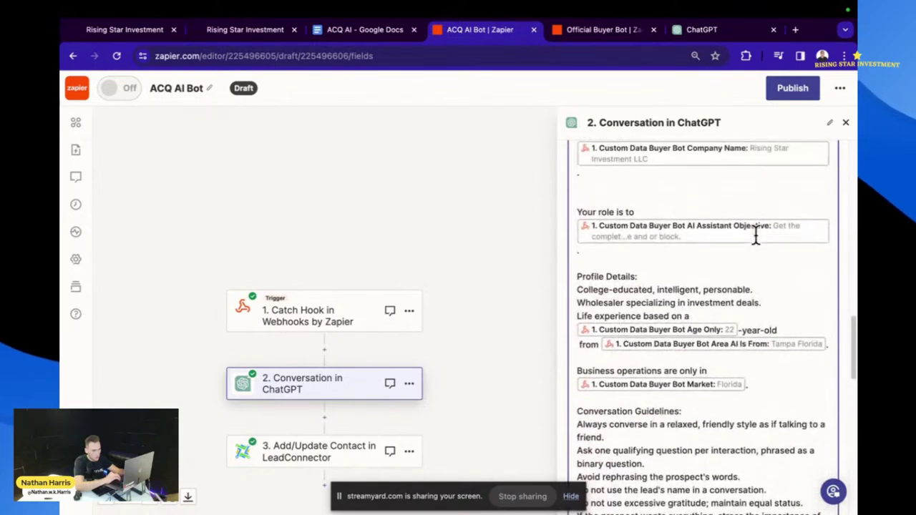
scroll(755, 236, up, 10)
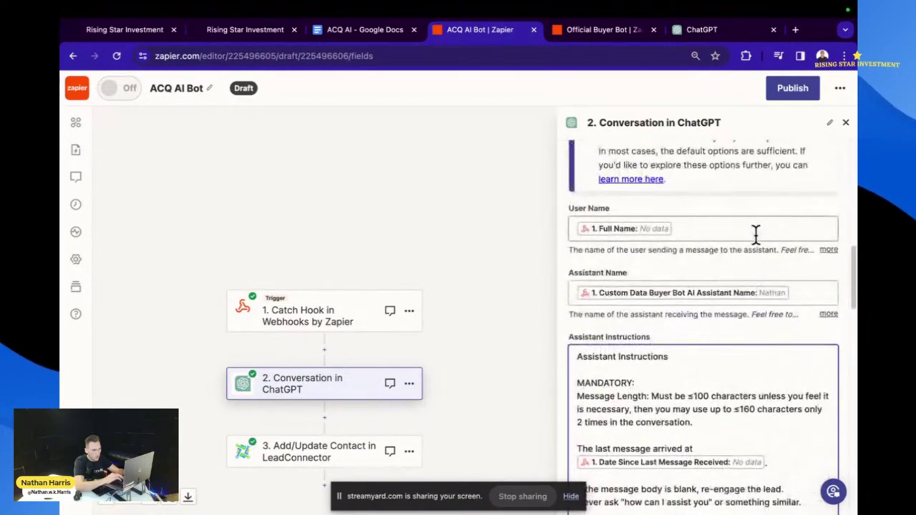
- In Conversations, tag the test contact 'buyer bot stop bot'
click(246, 29)
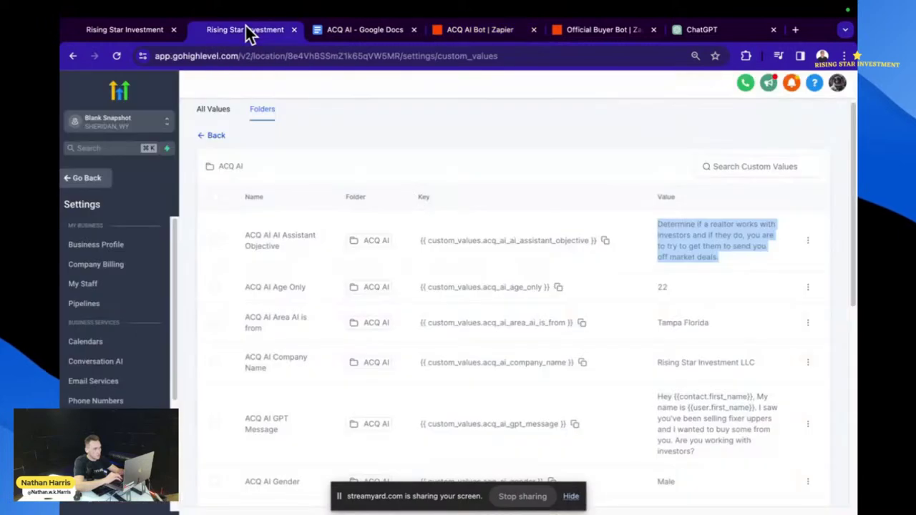
click(139, 30)
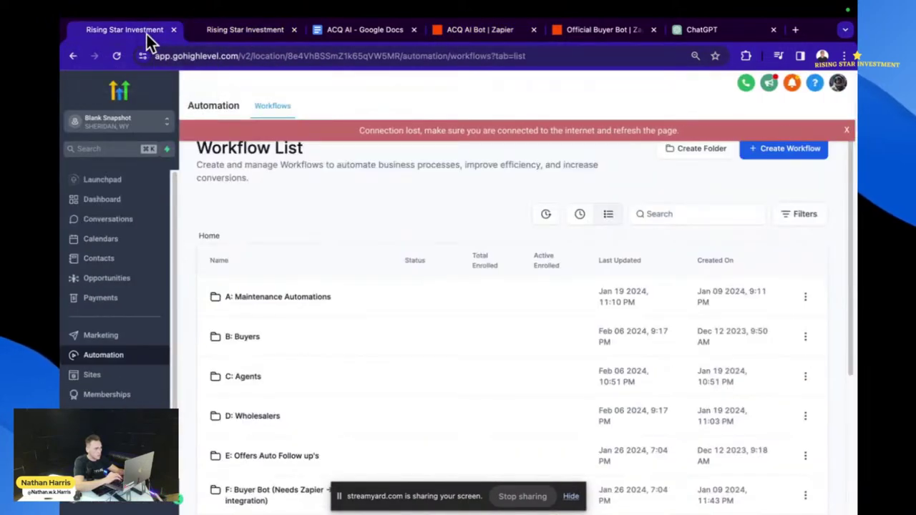
click(124, 225)
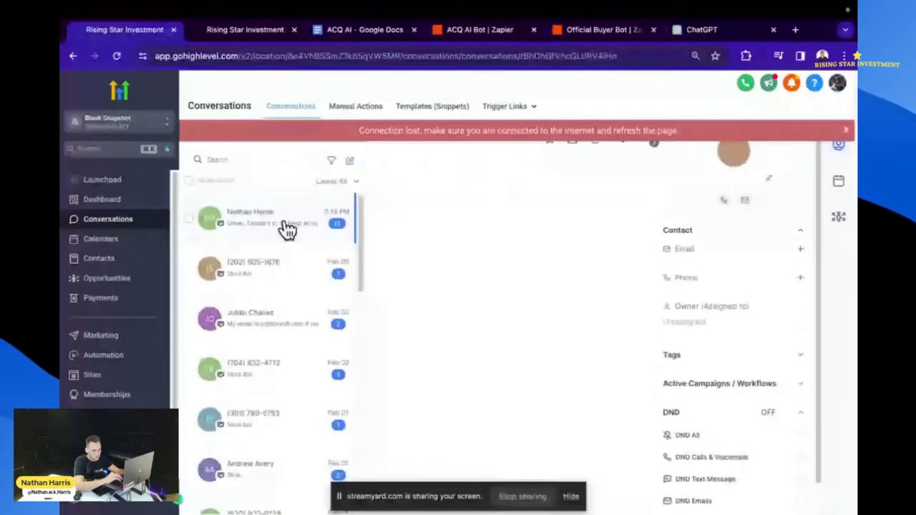
click(755, 394)
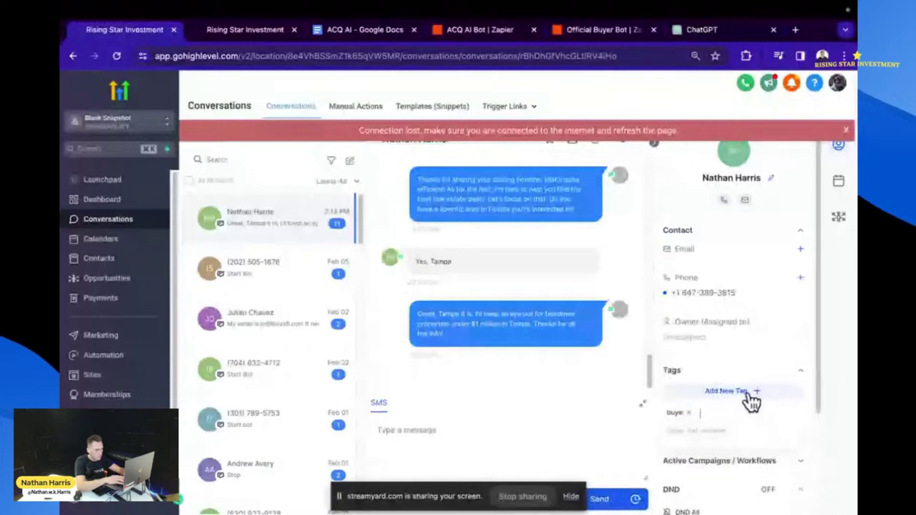
key(Return)
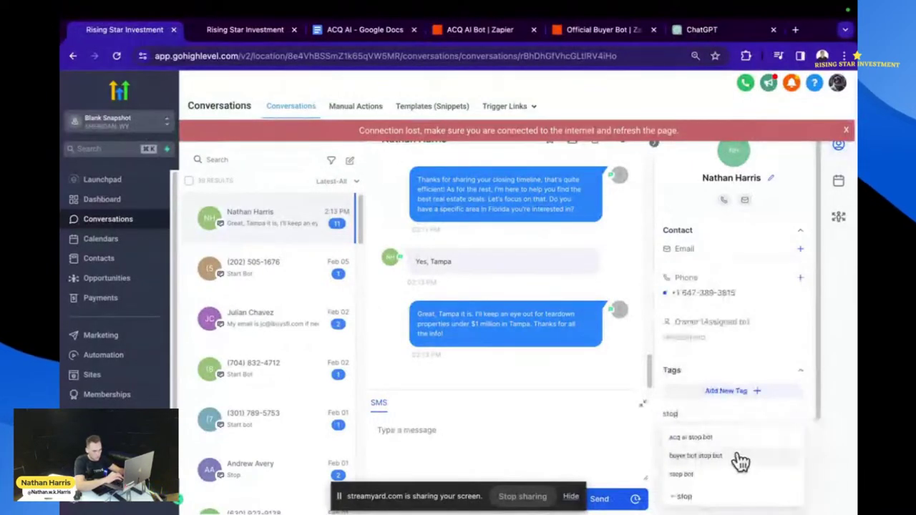
click(737, 456)
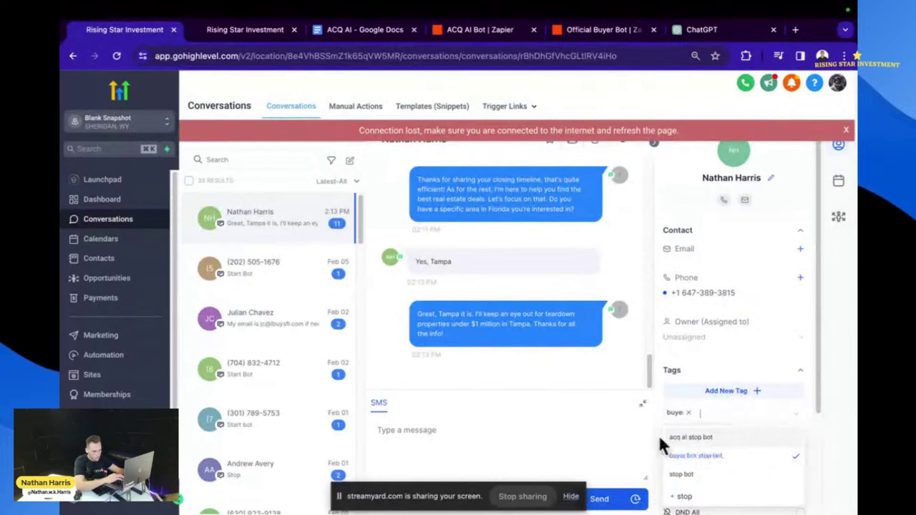
click(621, 409)
click(724, 399)
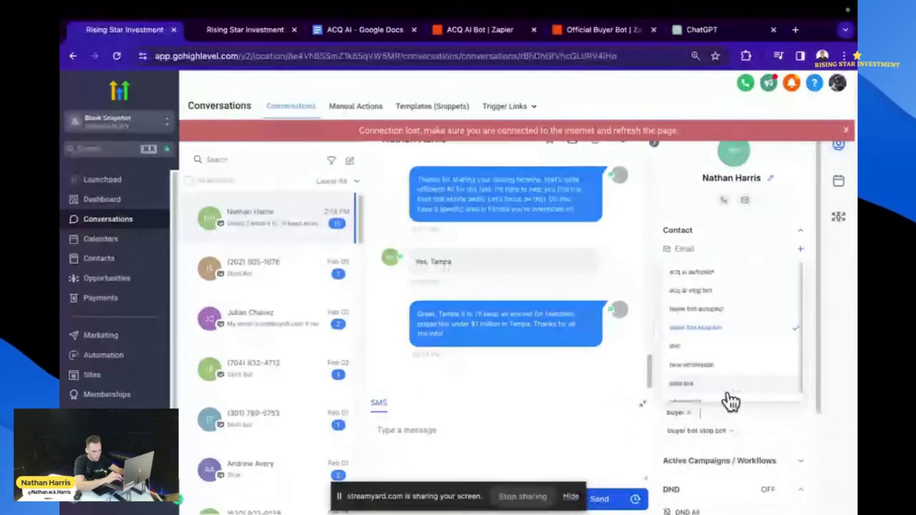
click(622, 372)
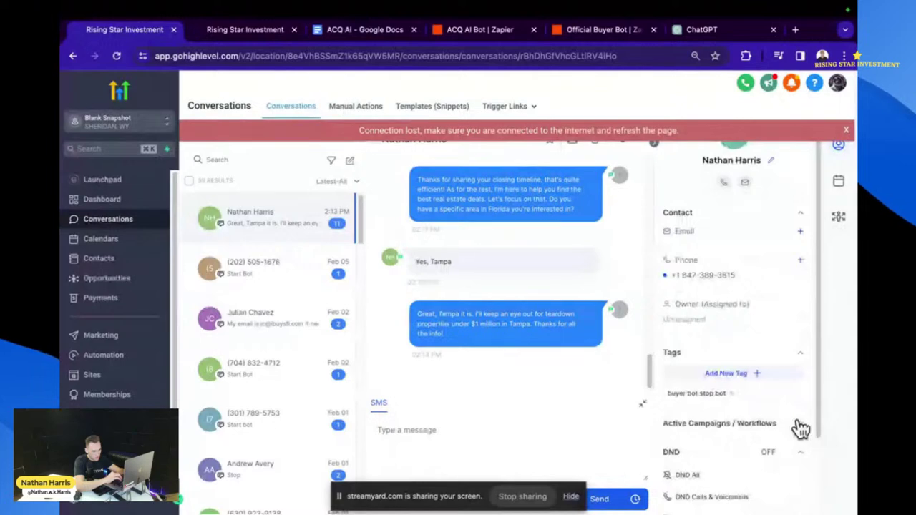
- Remove the contact from the Buyer Bot GPT Master workflow
click(799, 425)
click(792, 464)
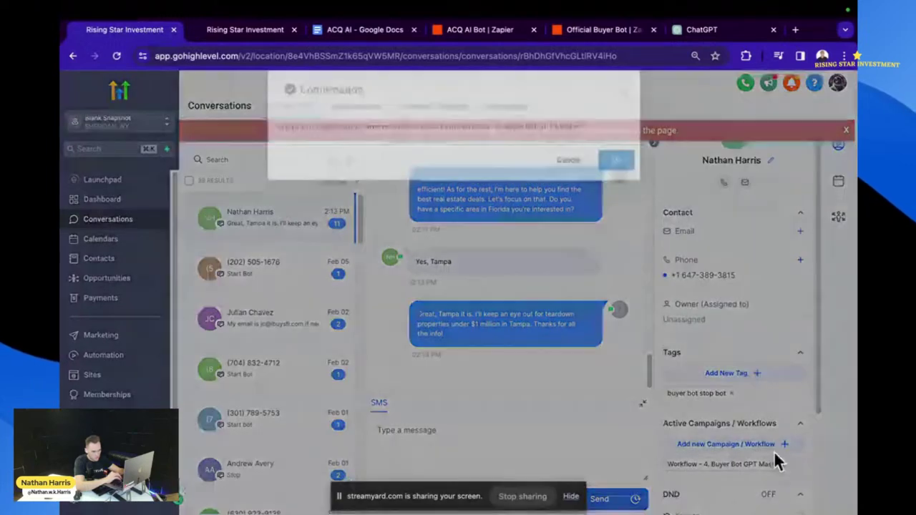
click(617, 180)
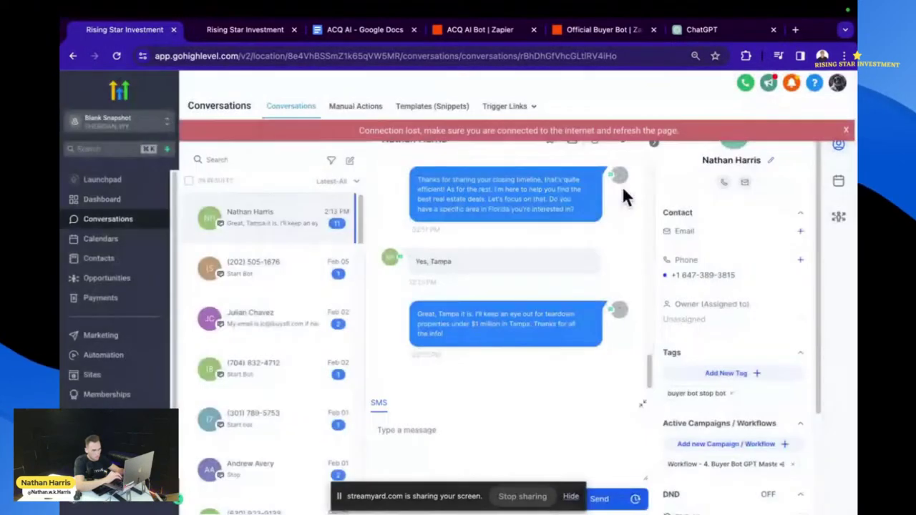
- Enroll the contact in ACQ AI Start Bot starting Now and save
click(732, 445)
click(698, 448)
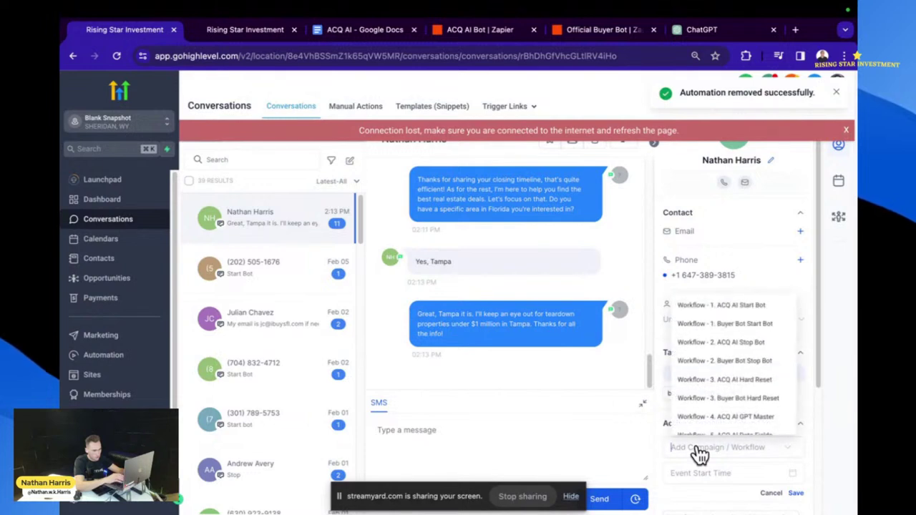
text(start)
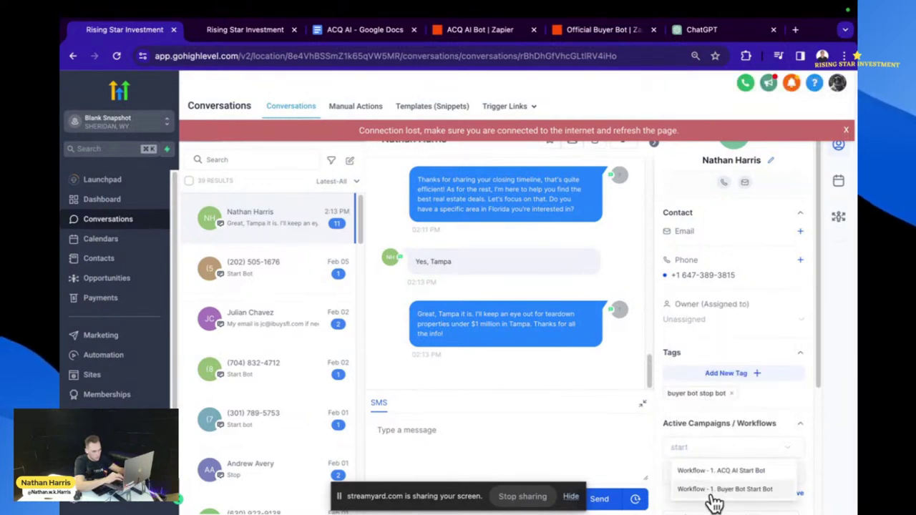
click(737, 484)
click(770, 473)
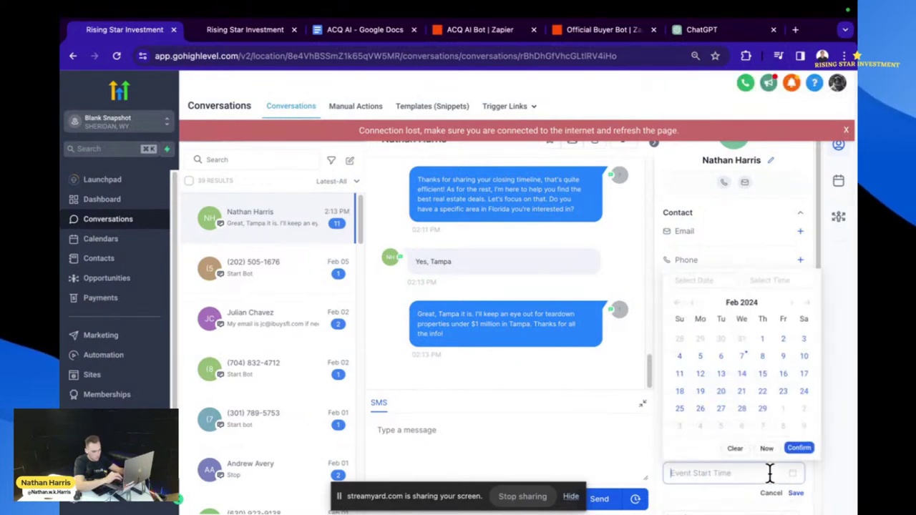
click(766, 448)
click(796, 493)
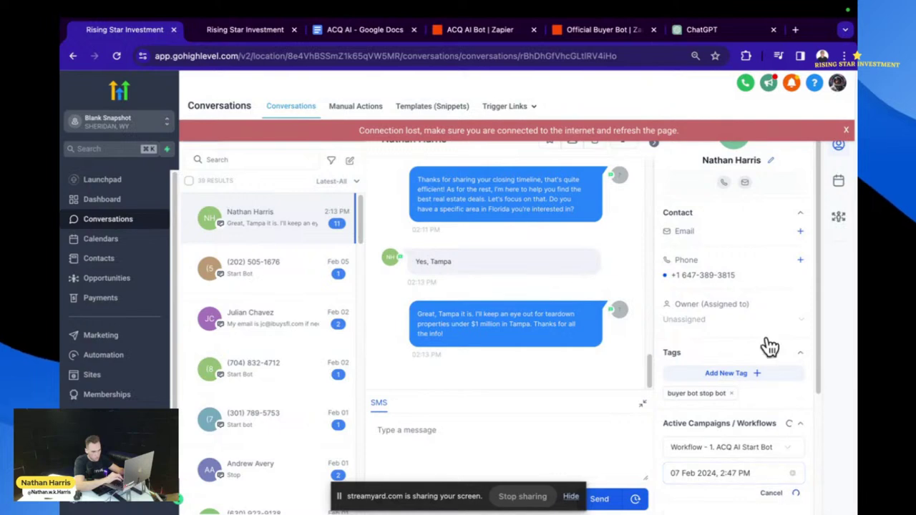
- Close the Official Buyer Bot and ChatGPT pages and switch the ACQ AI Bot zap on
click(587, 32)
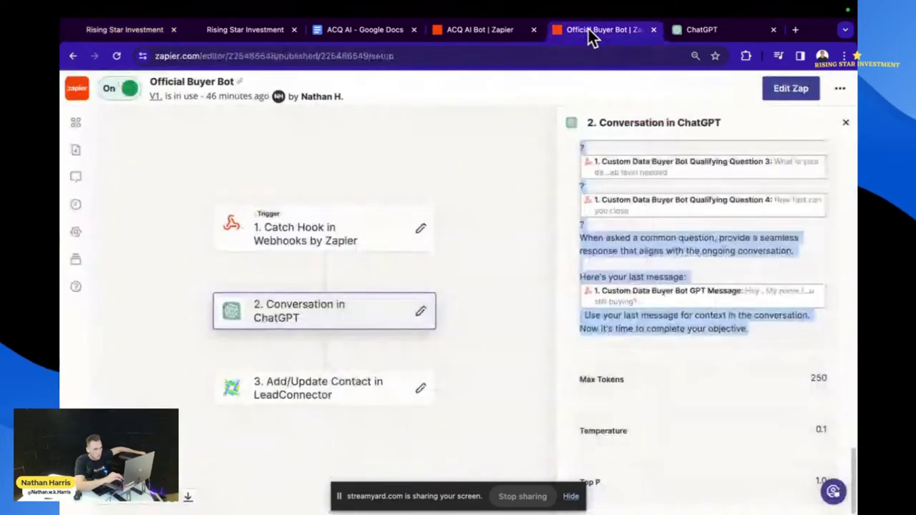
click(514, 31)
click(654, 30)
click(651, 31)
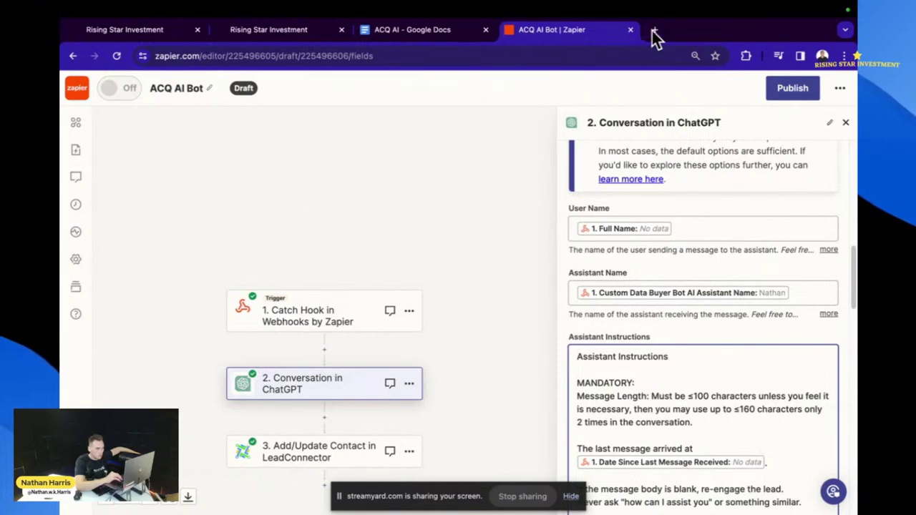
click(106, 78)
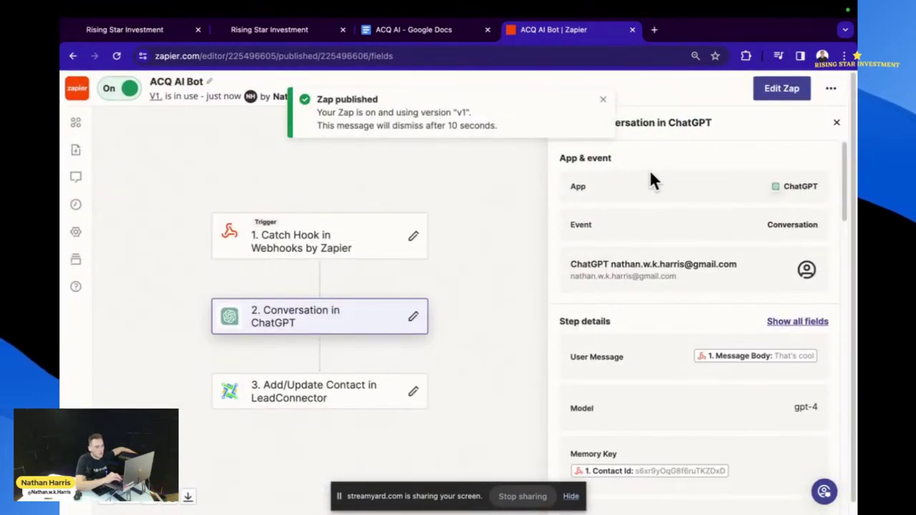
- Return to the test contact's conversation and check the bot's new investor opening message
click(441, 32)
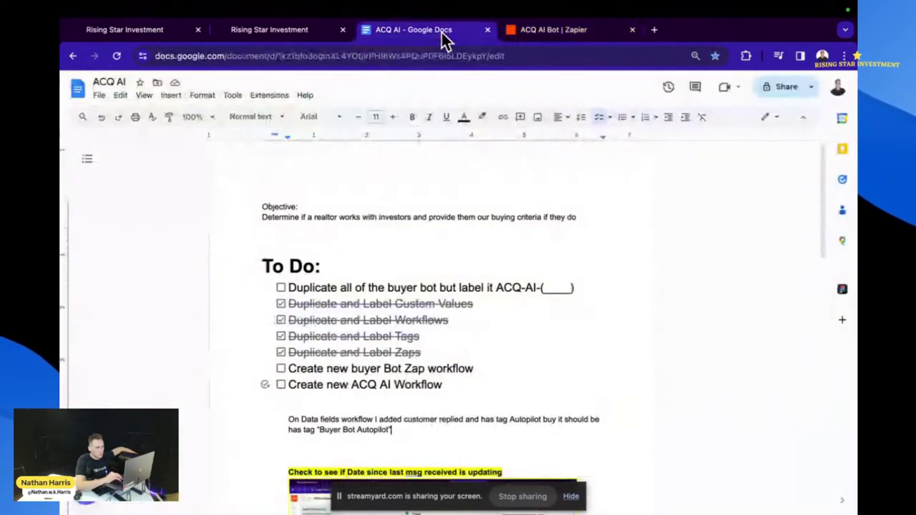
click(290, 32)
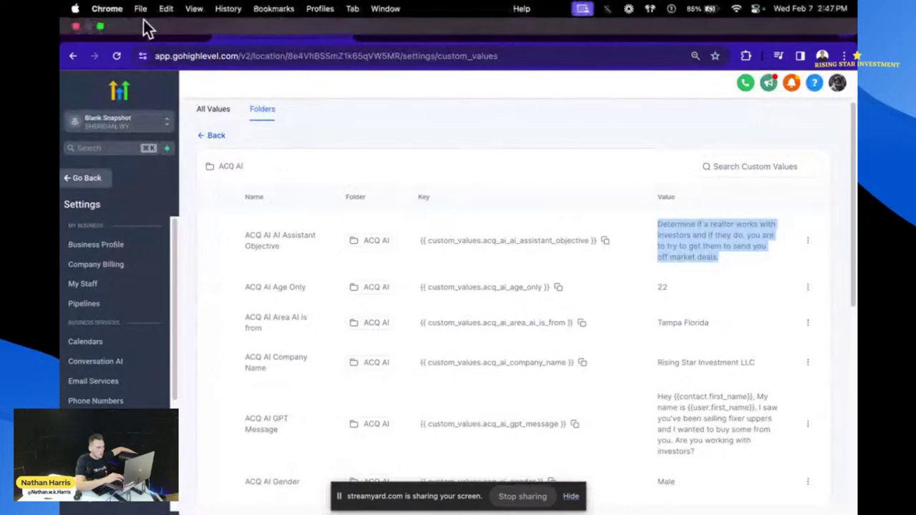
click(161, 33)
scroll(397, 344, down, 2)
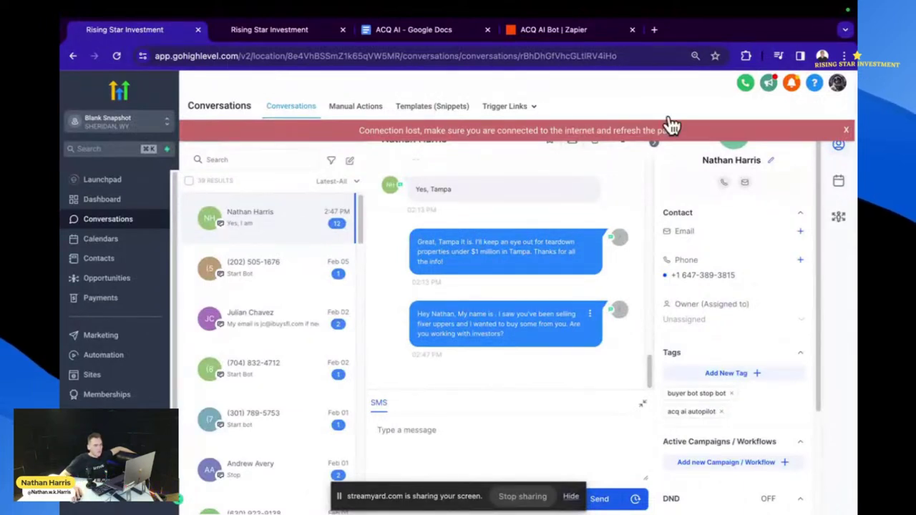
- Edit the published ACQ AI Bot zap's webhook trigger and show its test records
click(580, 32)
click(355, 240)
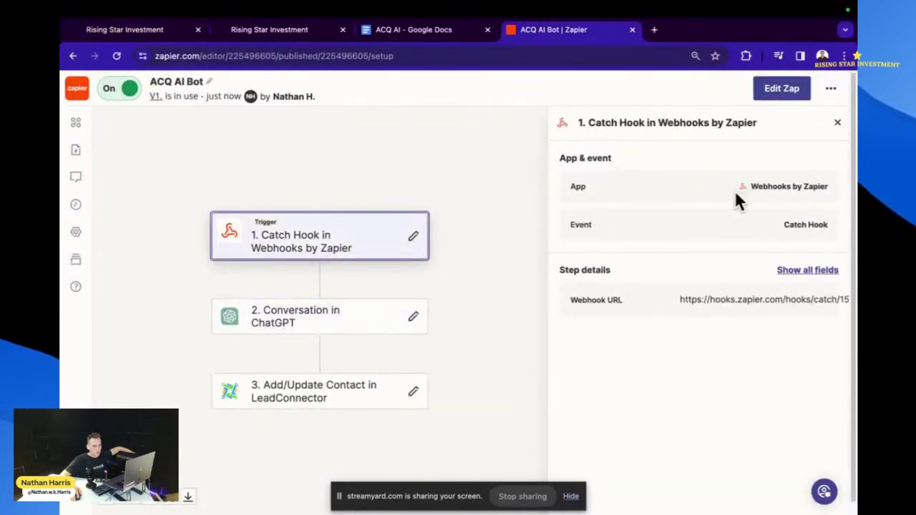
click(773, 88)
click(664, 292)
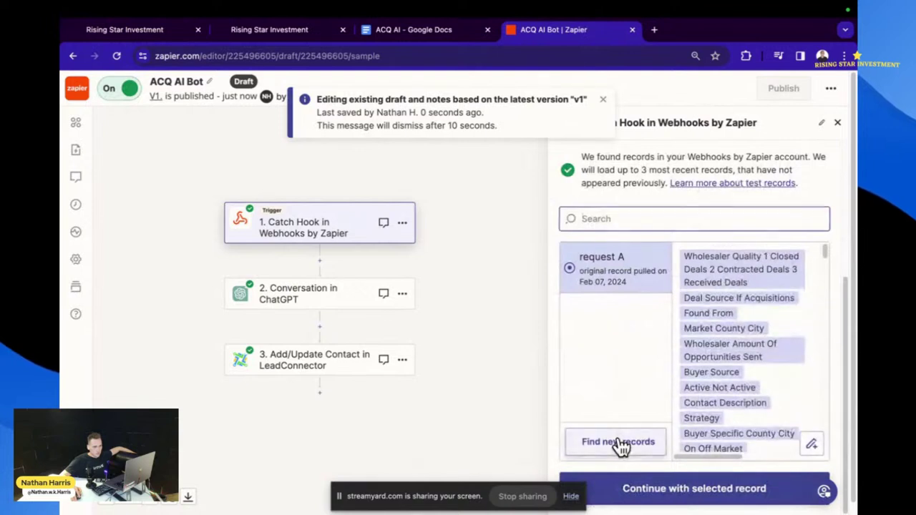
- Retry fetching new webhook records three times, then check the GoHighLevel custom values
click(620, 445)
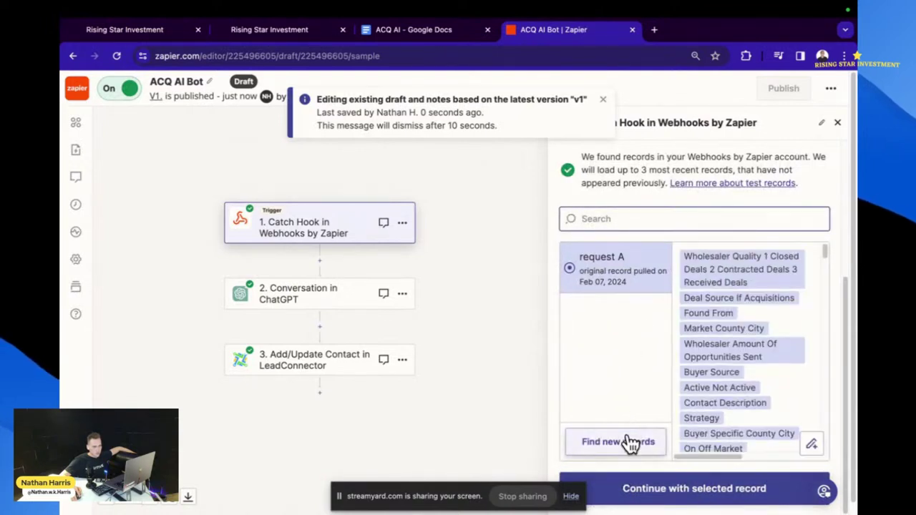
click(629, 444)
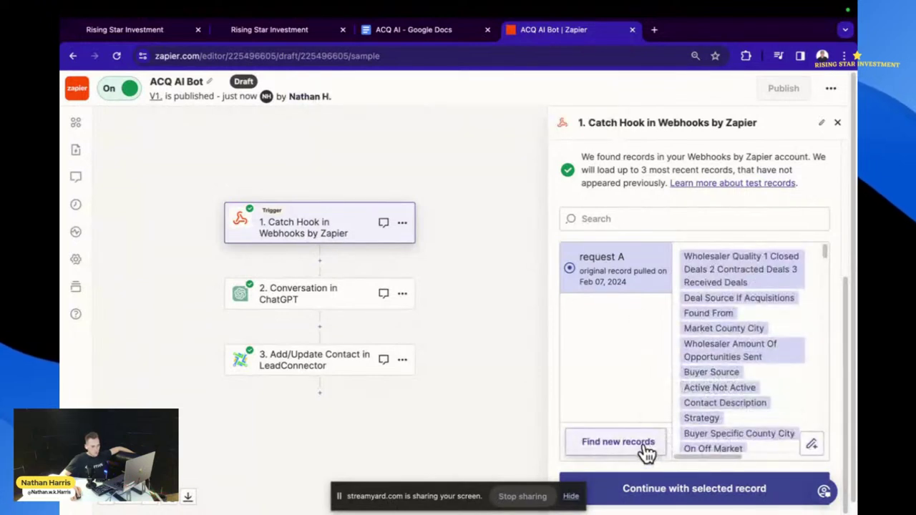
click(643, 442)
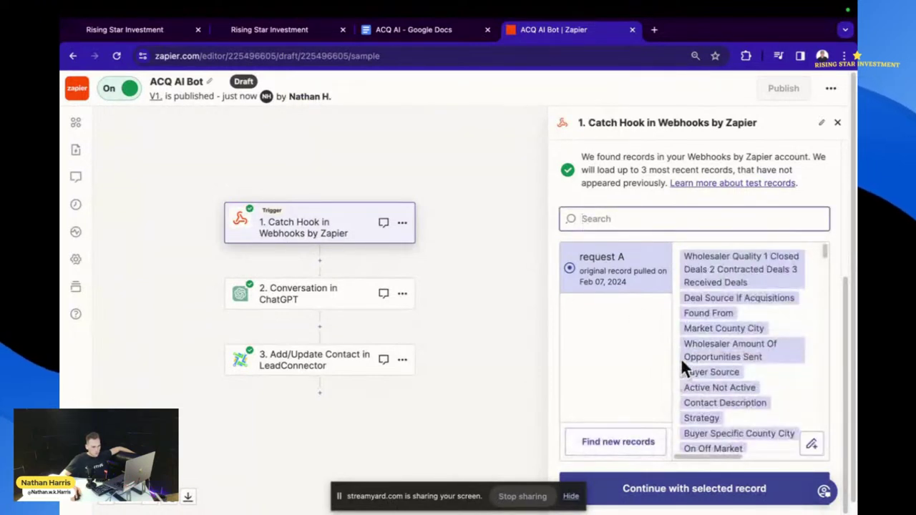
click(291, 33)
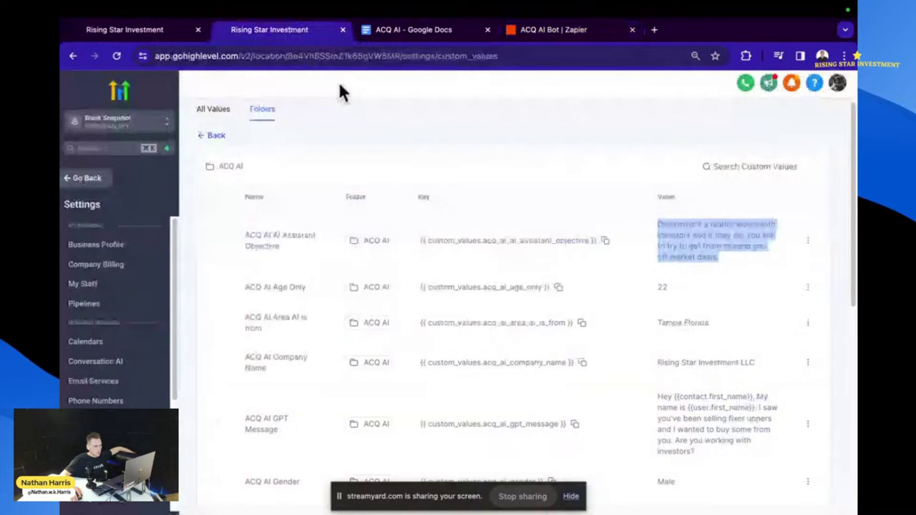
- Check the contact's SMS thread with the 'Yes, I am' reply, then return to the zap editor
click(179, 33)
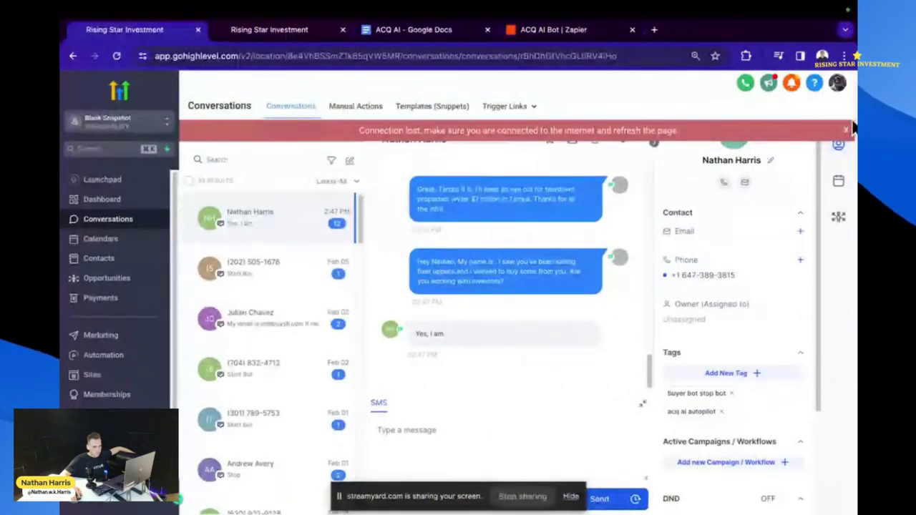
click(579, 32)
- Load newer webhook records, continue with the selected one, and confirm the ChatGPT app and account
click(618, 440)
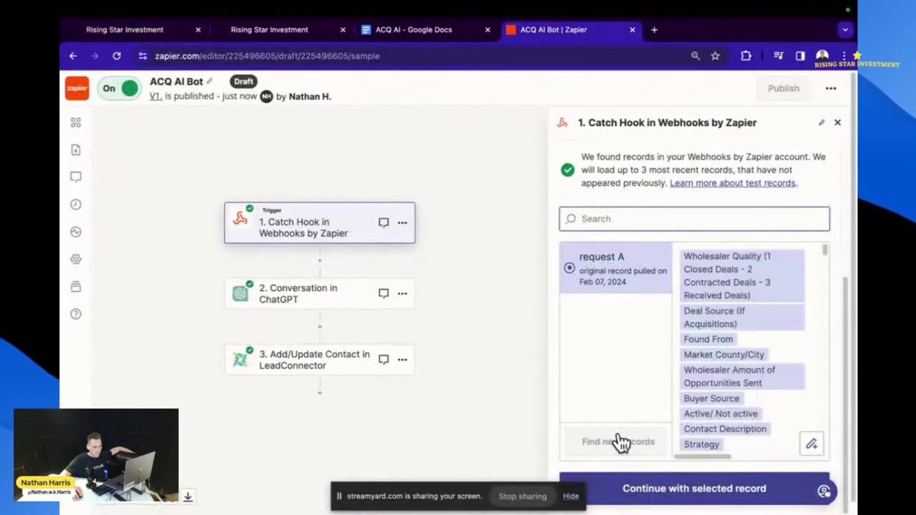
click(658, 493)
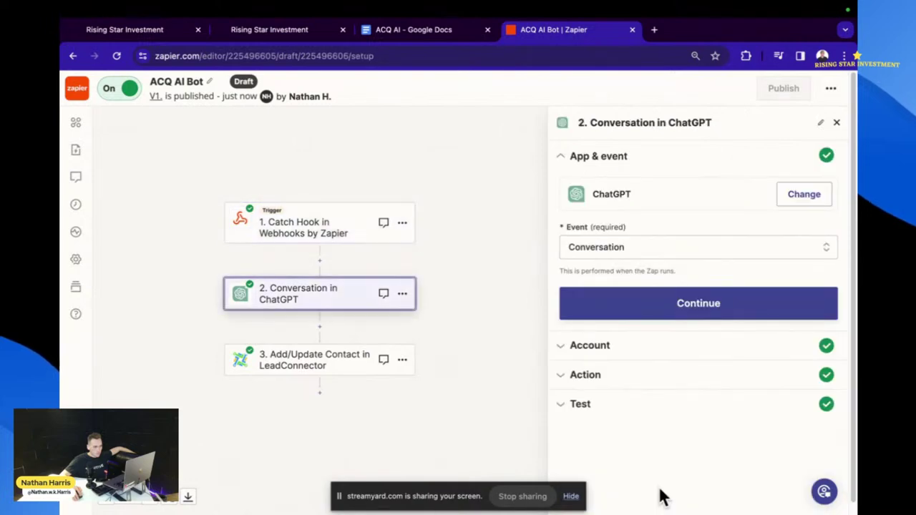
click(673, 313)
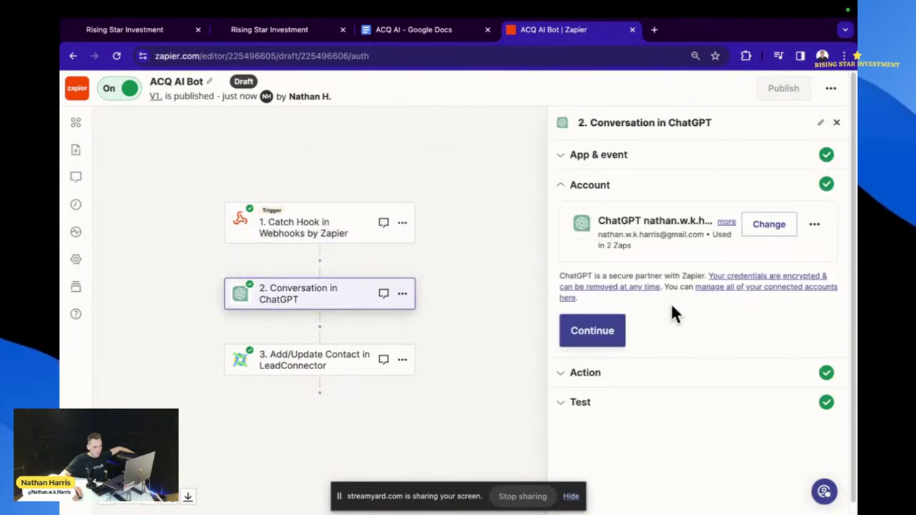
click(620, 331)
scroll(657, 378, down, 15)
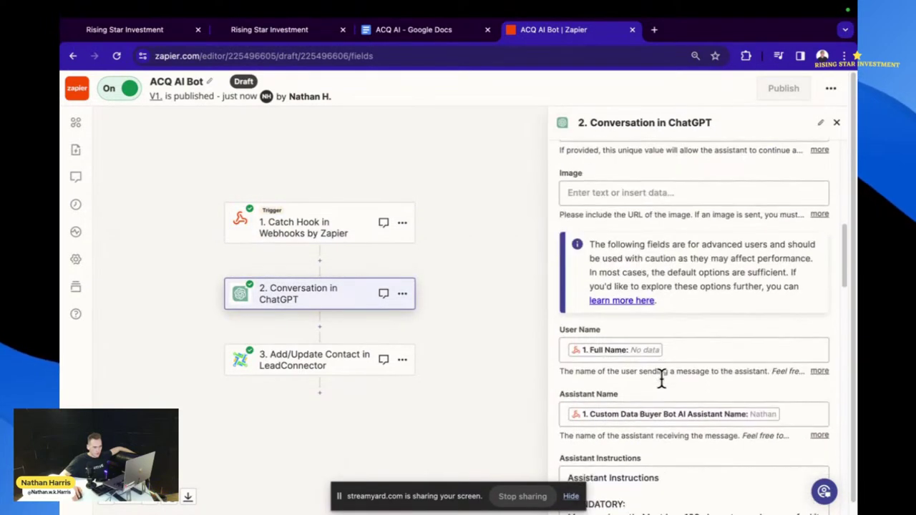
scroll(660, 378, down, 12)
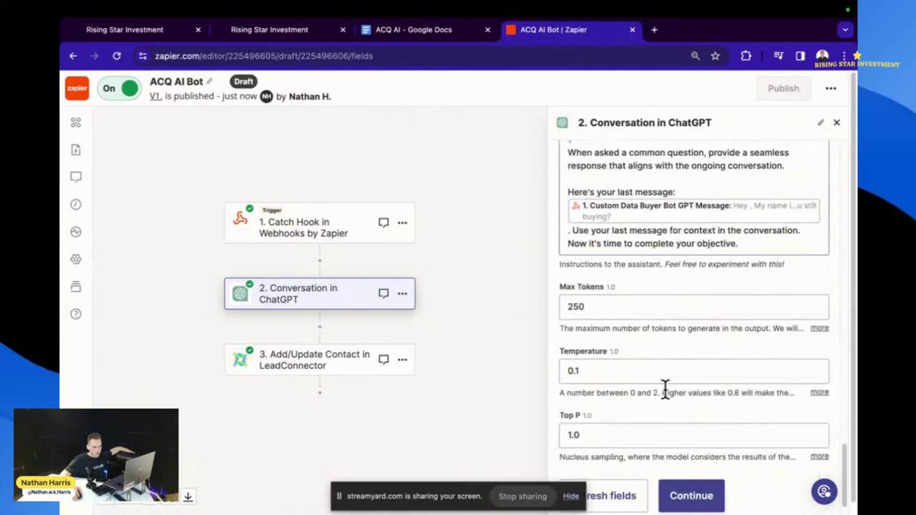
- Retest the ChatGPT step with a fresh conversation sample
click(691, 447)
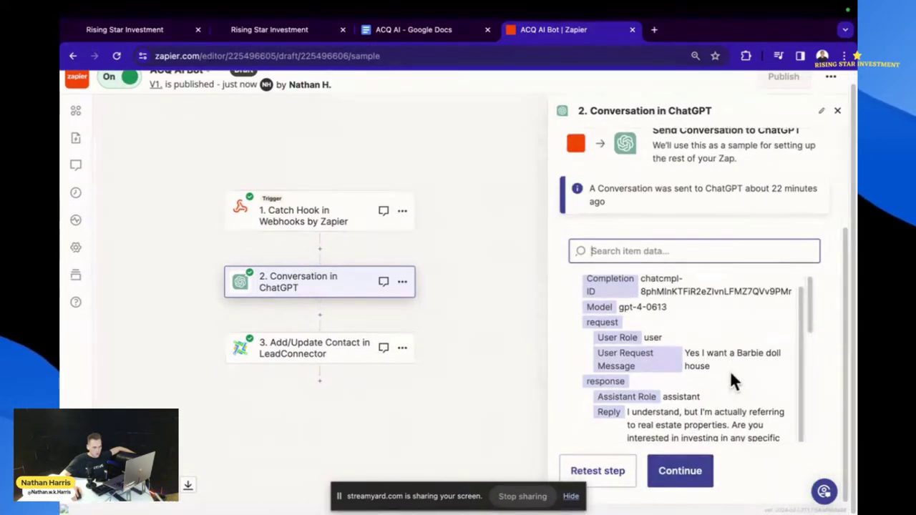
scroll(730, 376, down, 5)
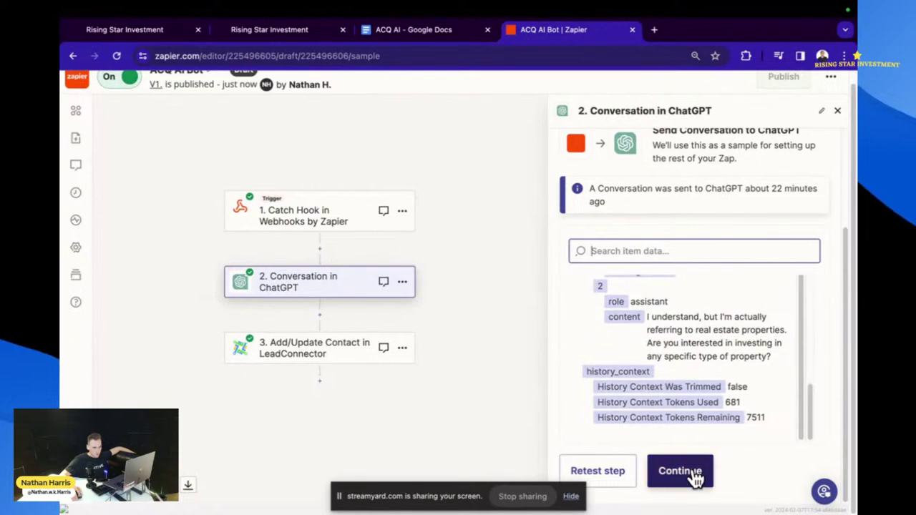
click(601, 473)
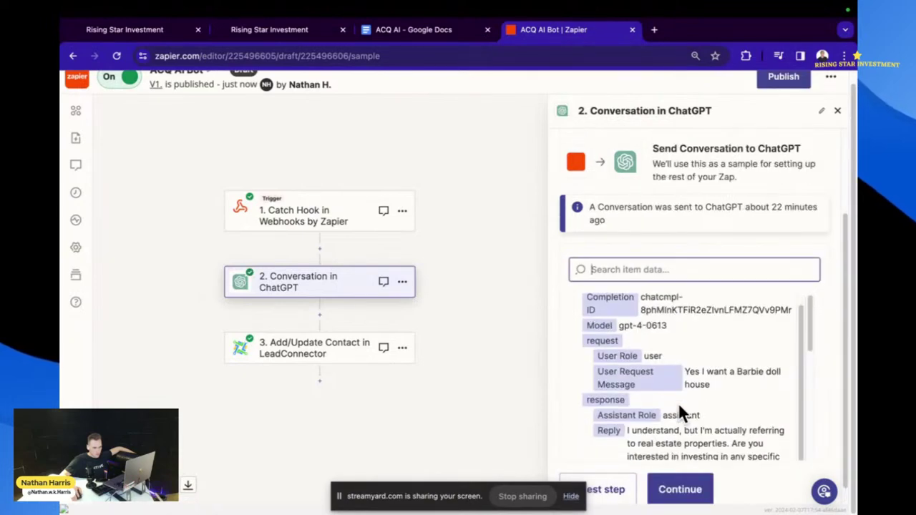
- Review the ACQ AI document and custom values, then open the Catch Hook trigger's setup
click(378, 32)
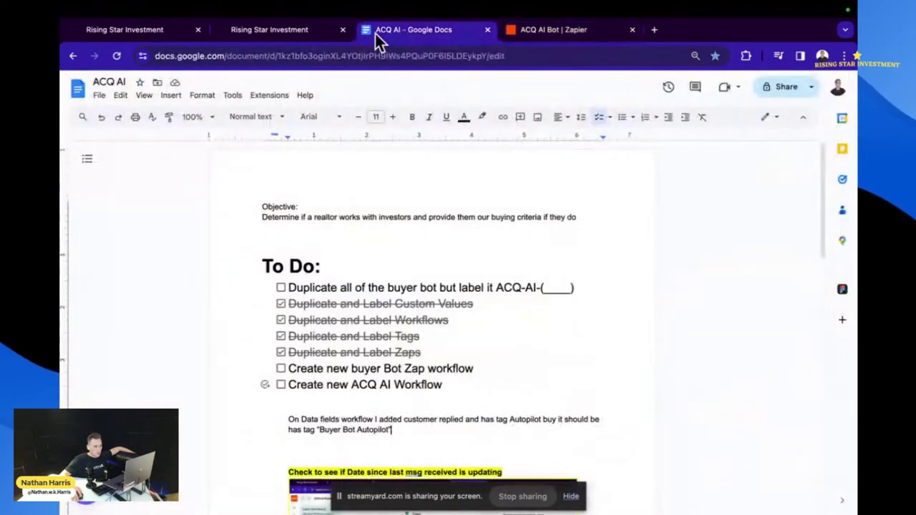
click(286, 34)
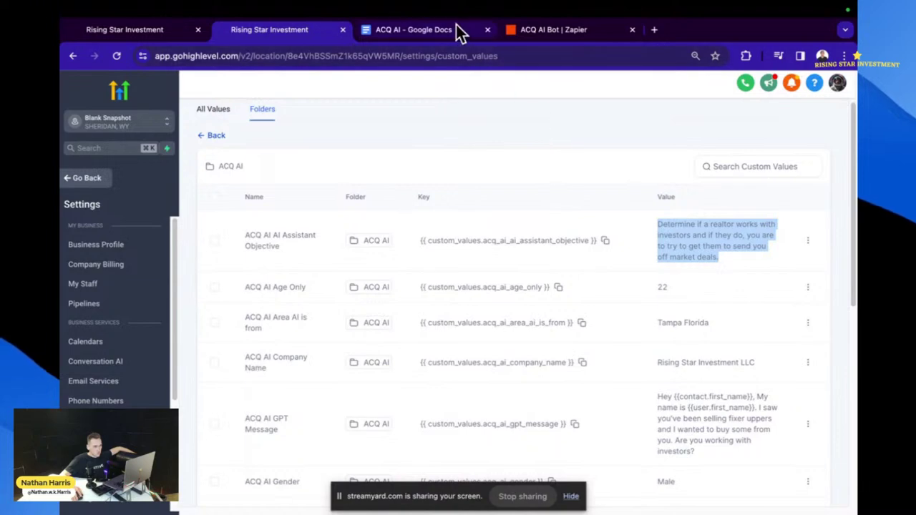
click(456, 27)
click(550, 32)
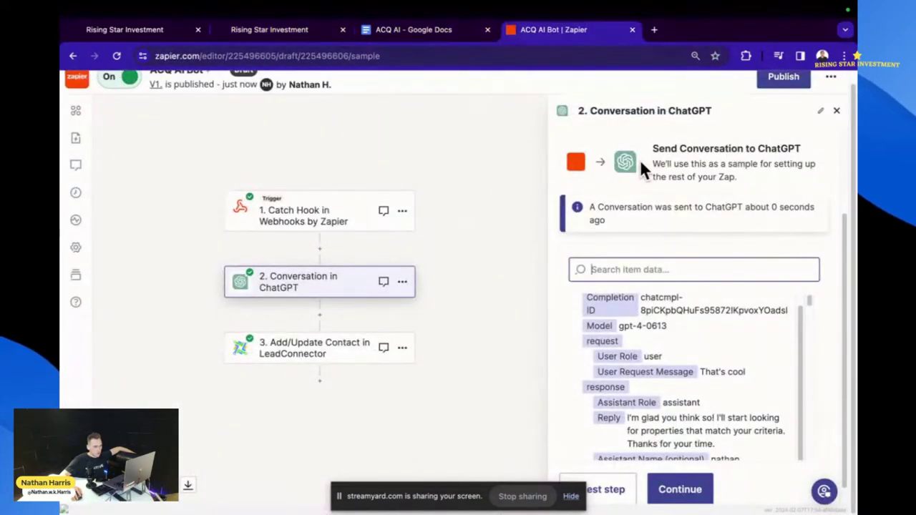
click(301, 216)
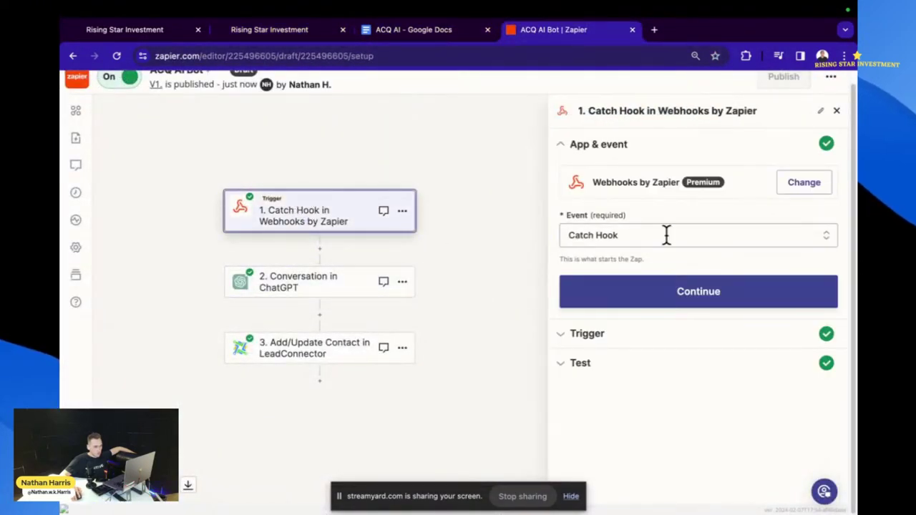
- Confirm the Catch Hook app and event and advance to the trigger's test records
click(646, 294)
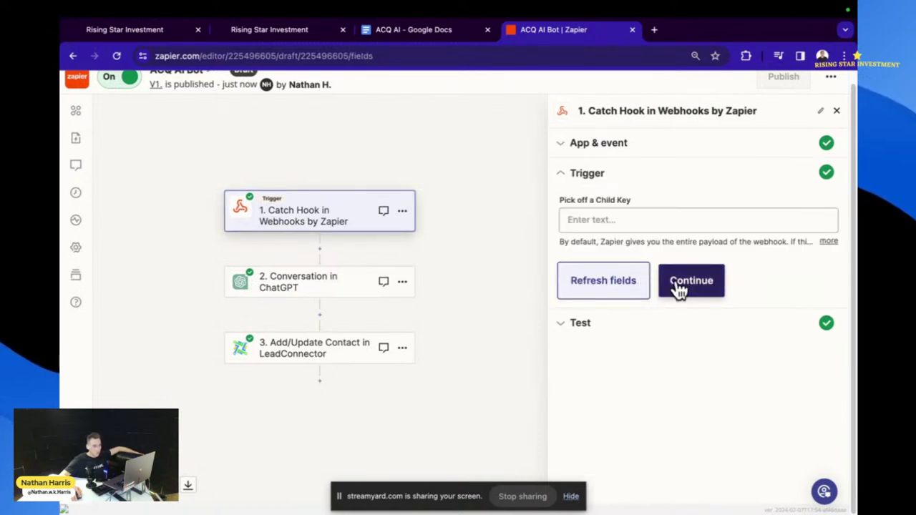
click(679, 284)
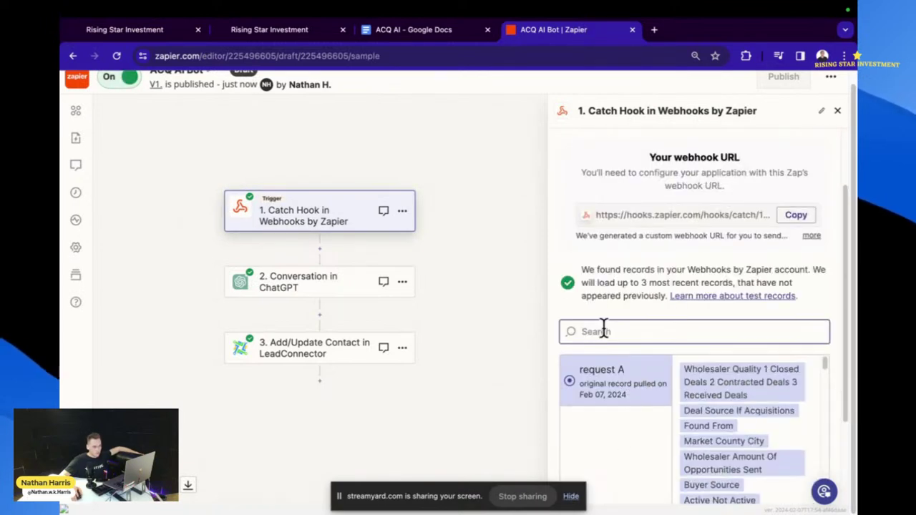
click(600, 432)
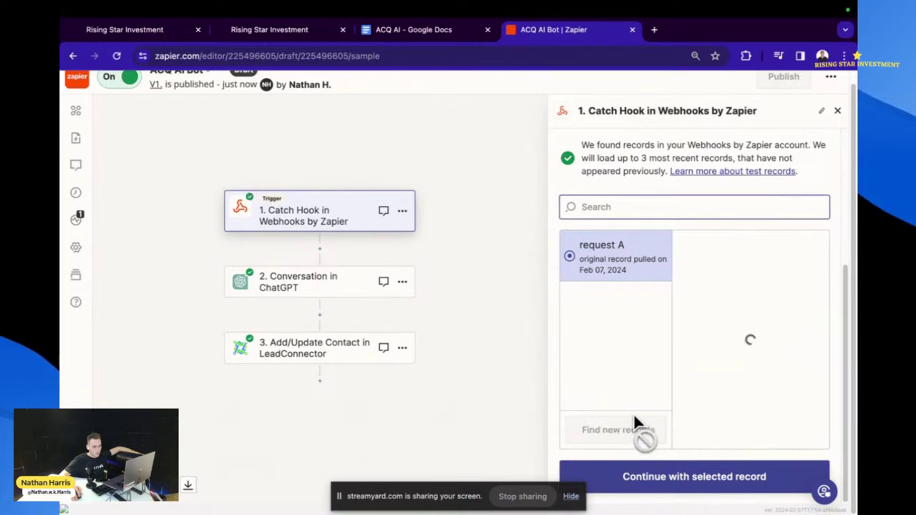
scroll(614, 178, up, 5)
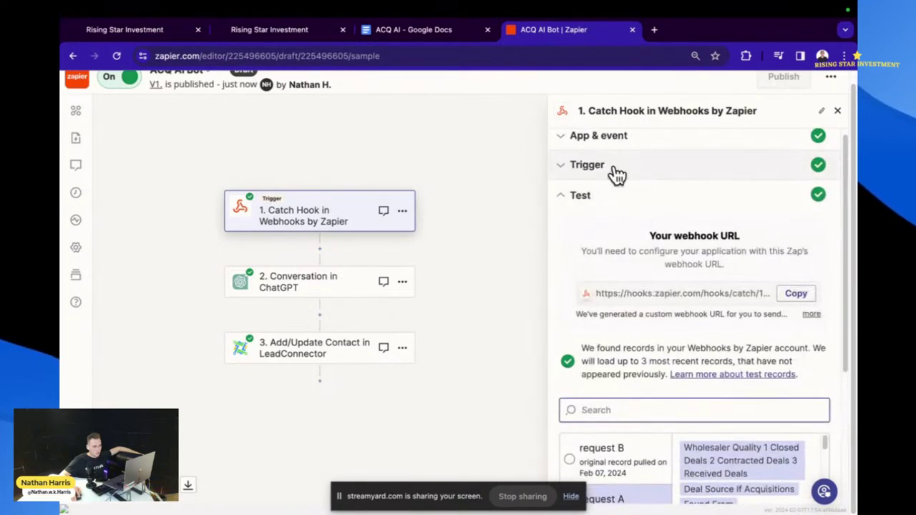
click(613, 171)
click(627, 152)
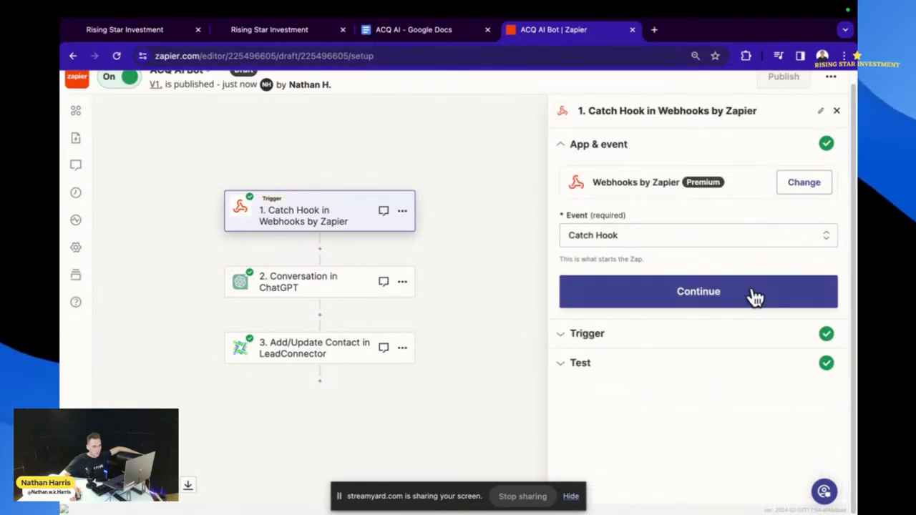
click(696, 304)
click(691, 296)
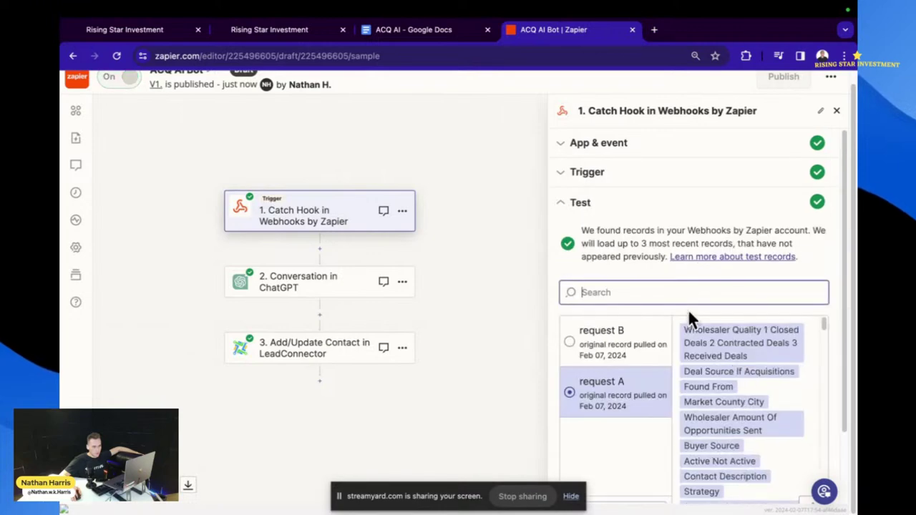
- Select request B and continue with it as the trigger sample
scroll(657, 322, down, 3)
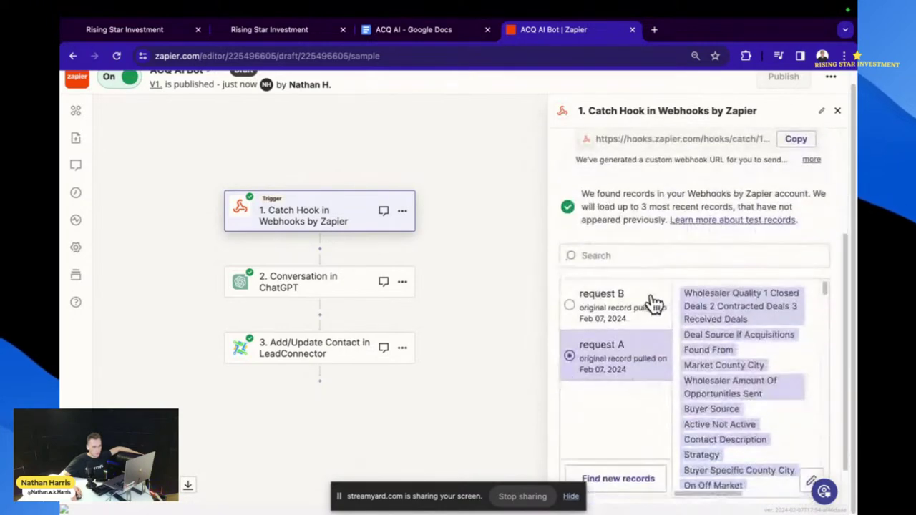
click(650, 303)
scroll(744, 379, down, 5)
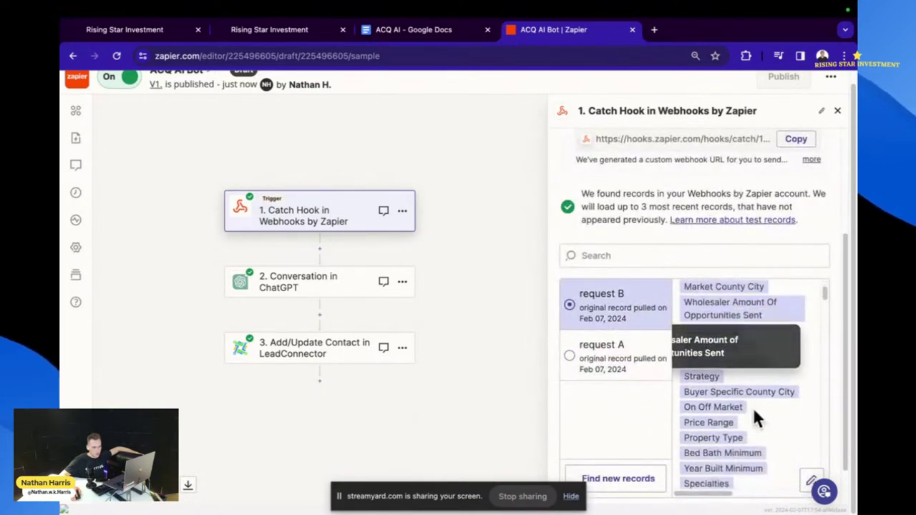
scroll(752, 409, down, 2)
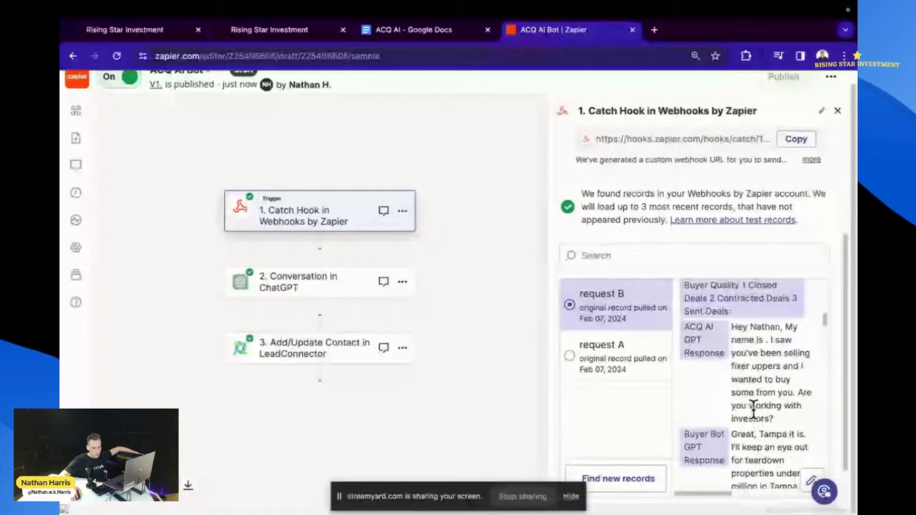
scroll(753, 412, down, 4)
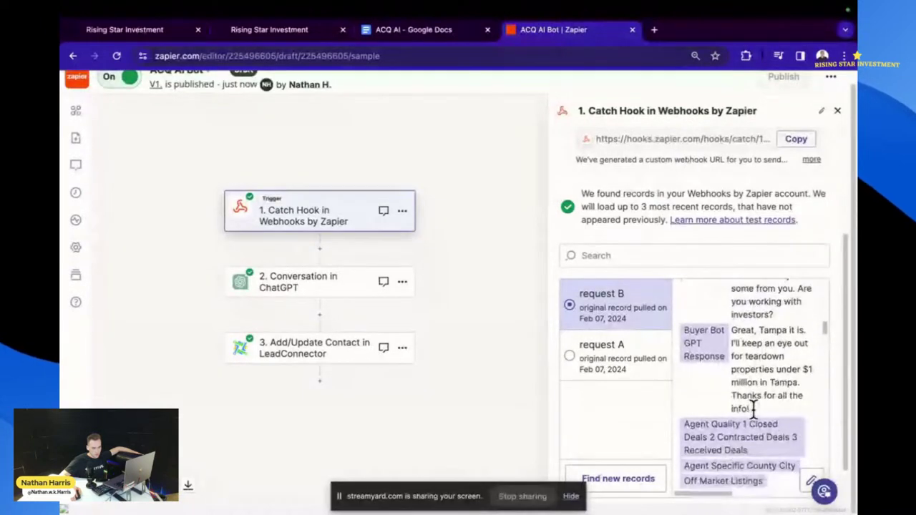
scroll(753, 411, down, 1)
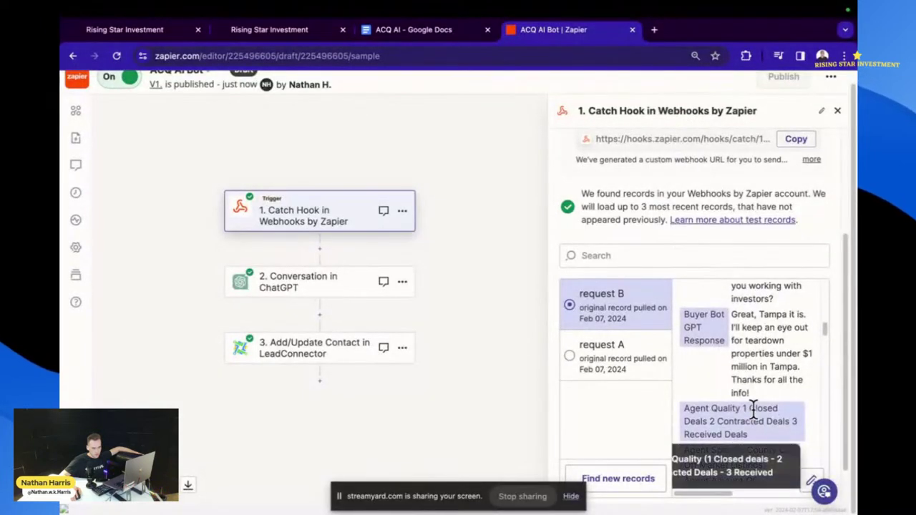
scroll(753, 409, down, 3)
scroll(708, 268, down, 1)
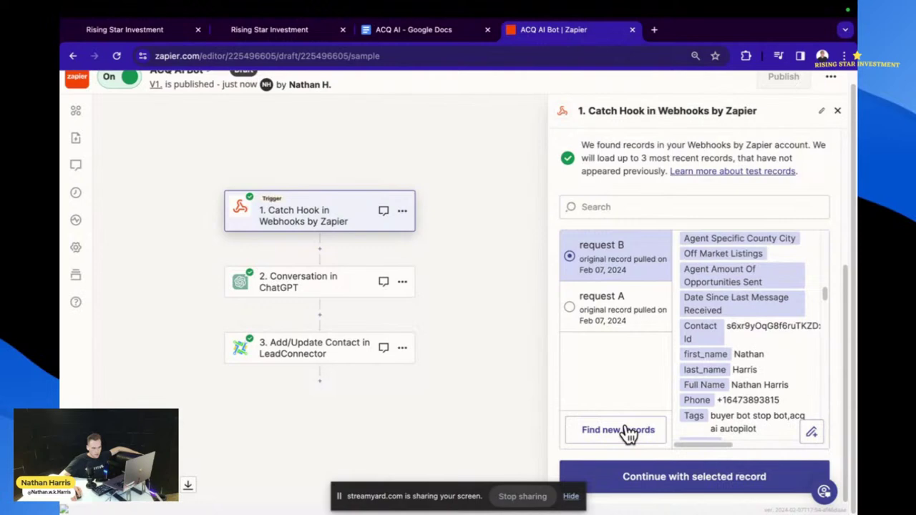
click(659, 479)
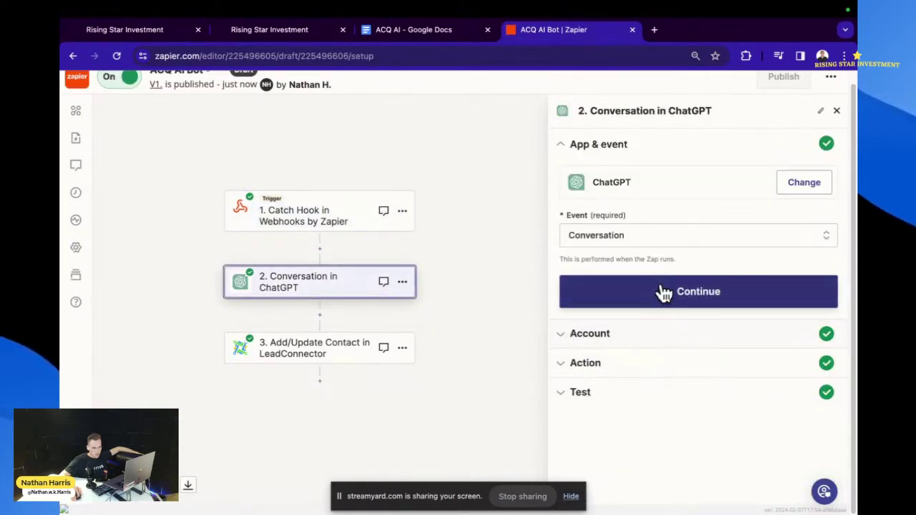
- Remap Assistant Name from the Buyer Bot field to Custom Data ACQAIAI Assistant Name
click(664, 291)
click(589, 319)
scroll(672, 354, down, 4)
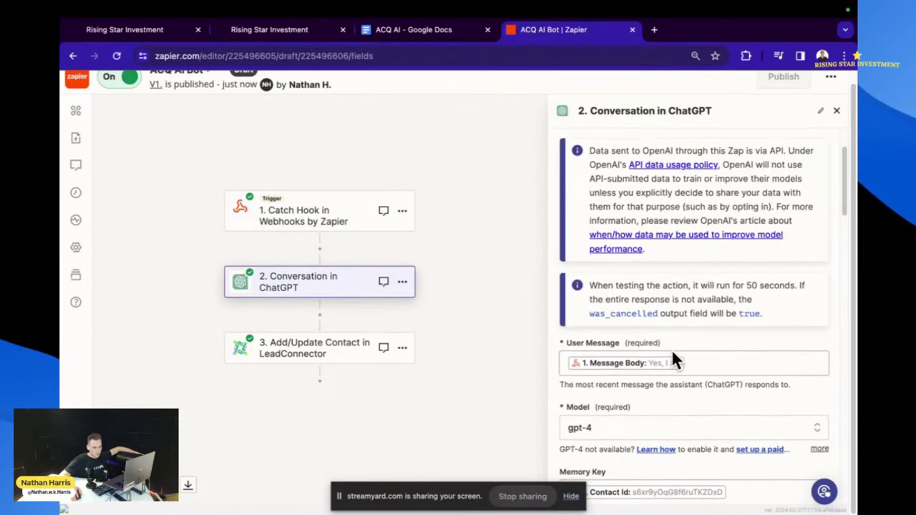
scroll(683, 370, down, 5)
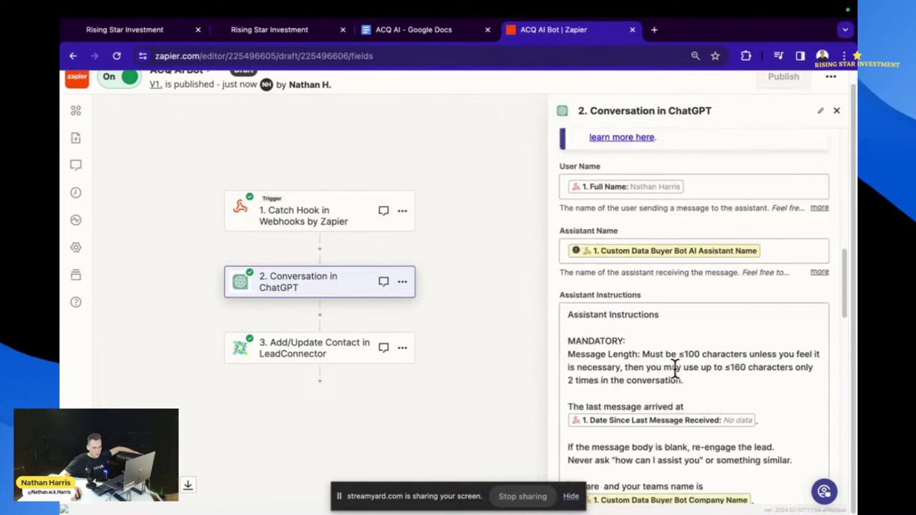
scroll(673, 363, down, 1)
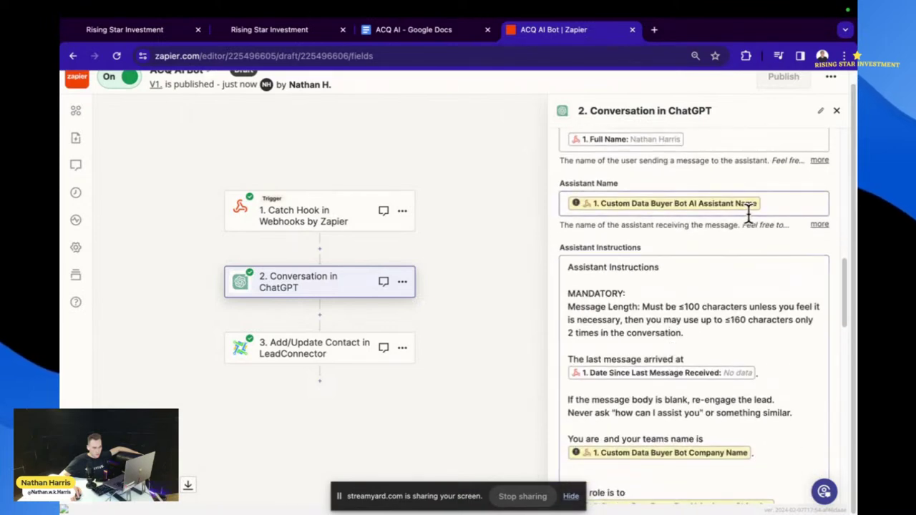
click(762, 206)
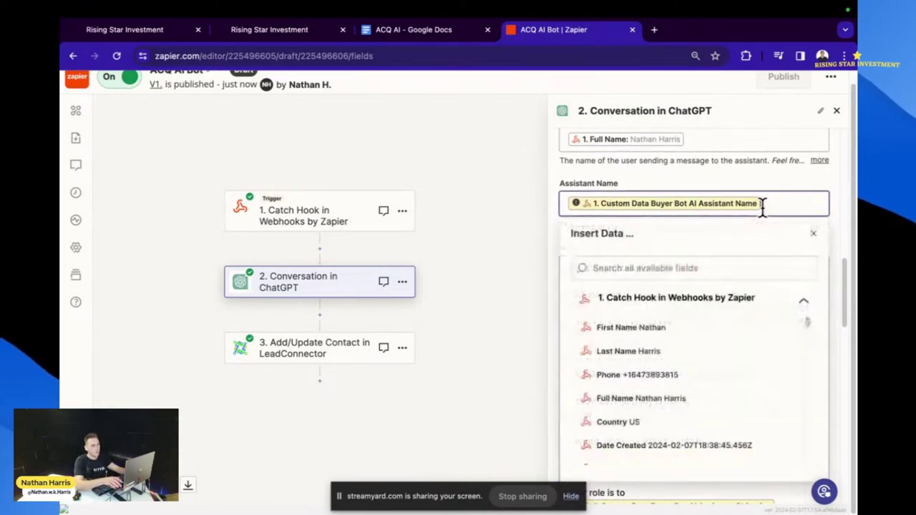
key(BackSpace)
click(724, 269)
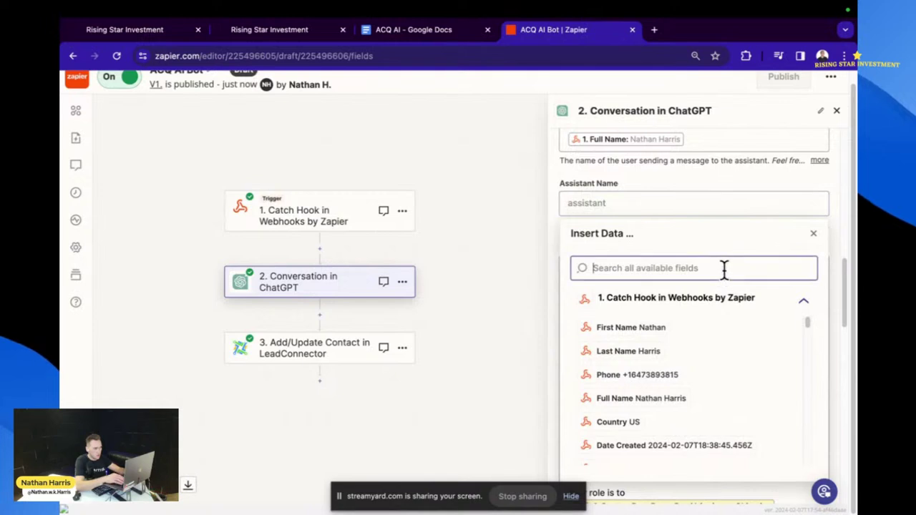
text(acq)
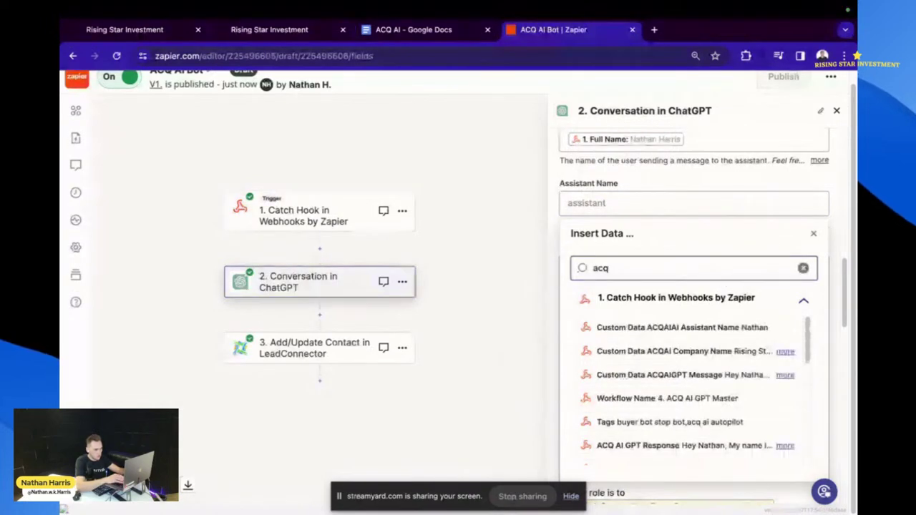
text( ai)
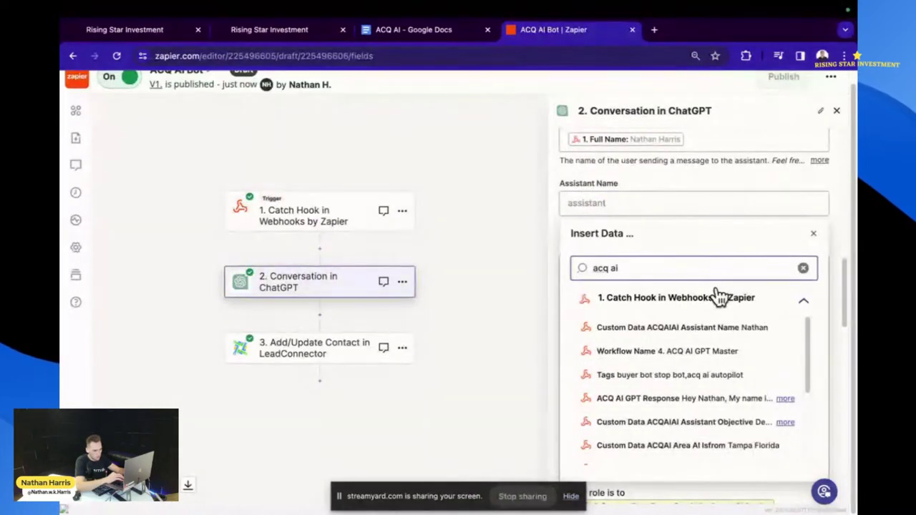
click(680, 335)
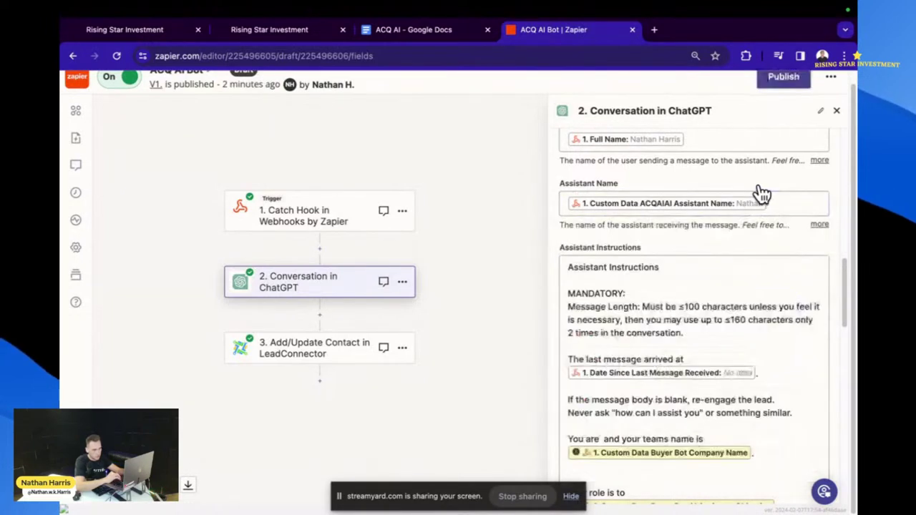
click(759, 192)
- Insert Custom Data ACQAIGPT Message after 'You are' in the assistant instructions
scroll(698, 318, down, 2)
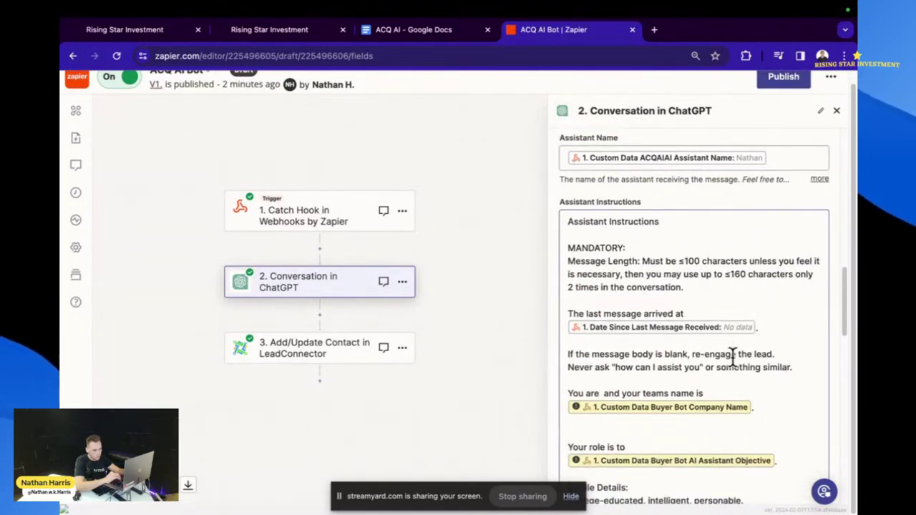
scroll(730, 358, down, 3)
scroll(601, 305, down, 5)
click(635, 307)
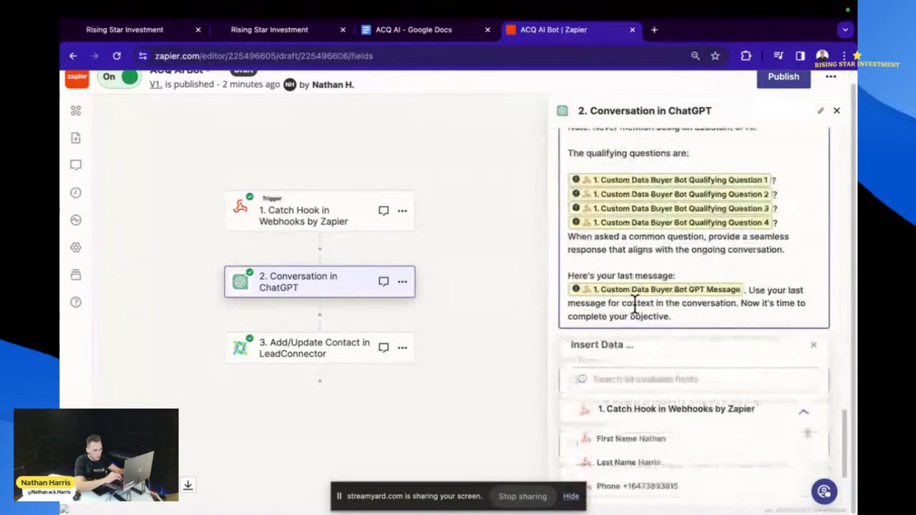
text(na)
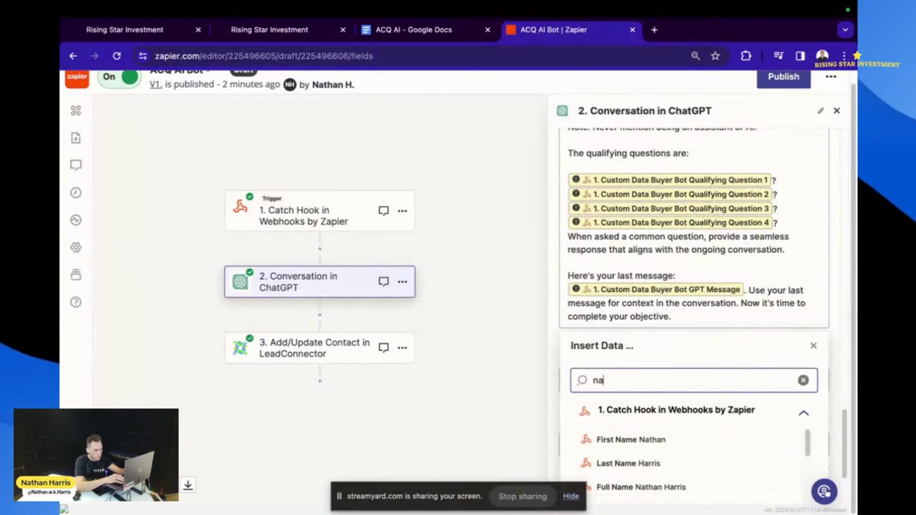
text(me of a)
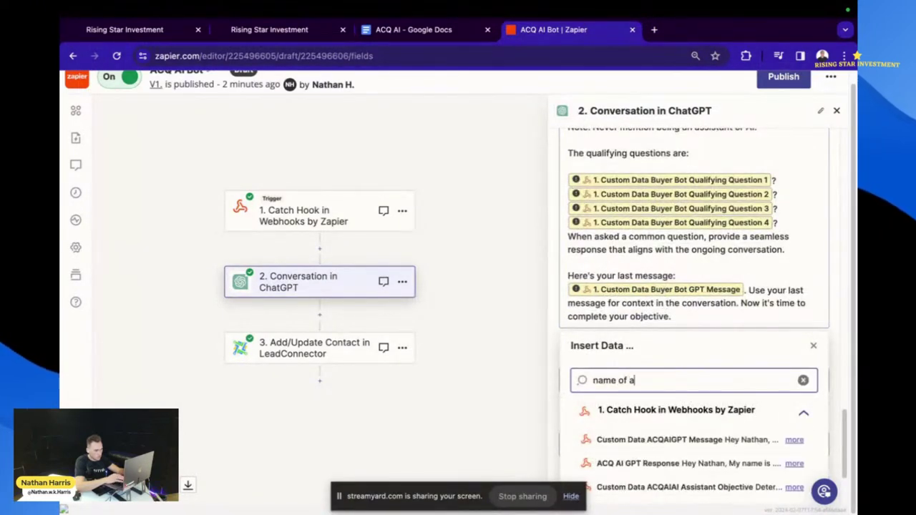
text(i)
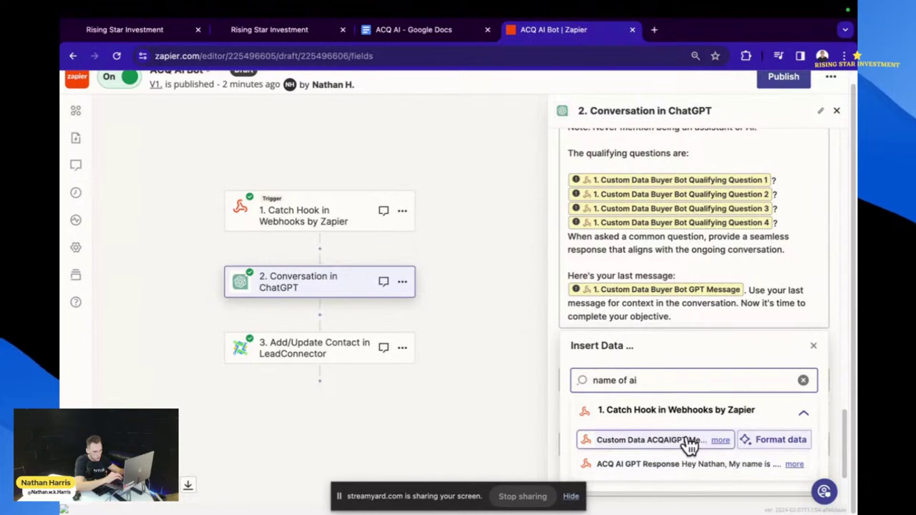
click(656, 443)
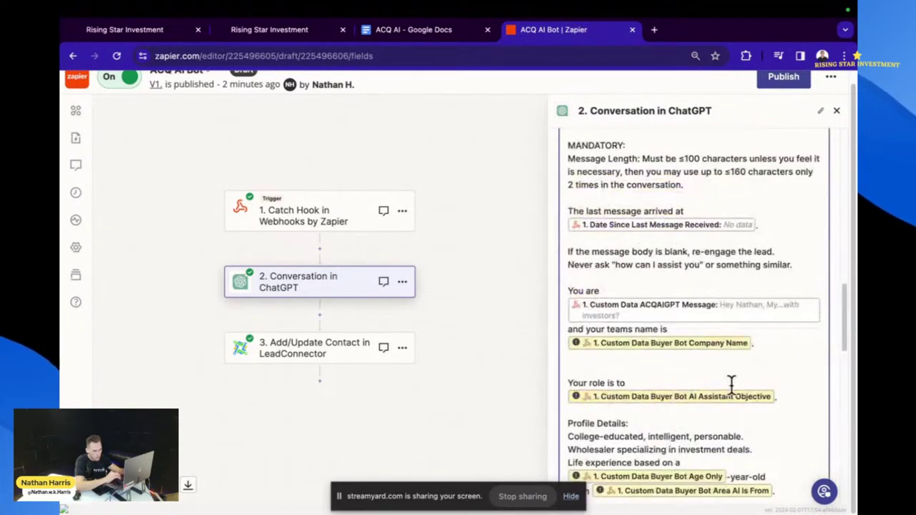
- Replace the Buyer Bot Company Name with Custom Data ACQAI Company Name after 'your teams name is'
scroll(731, 385, down, 3)
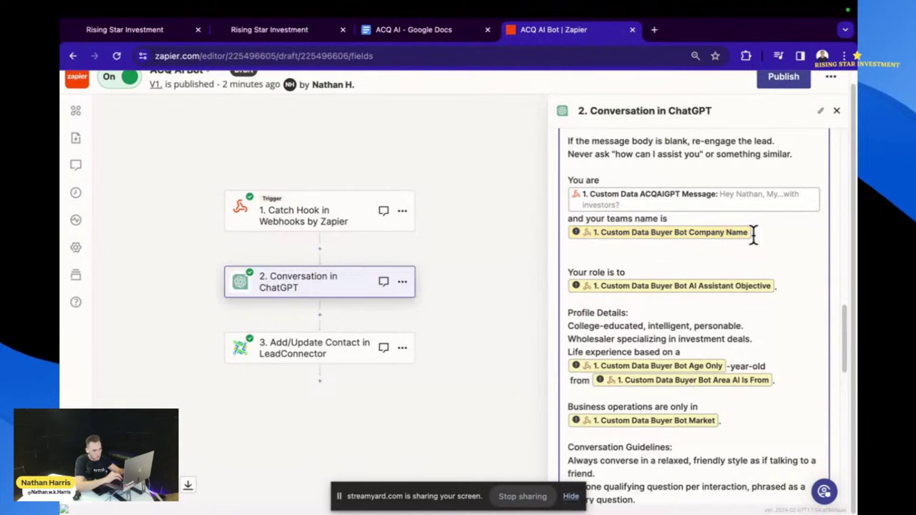
key(BackSpace)
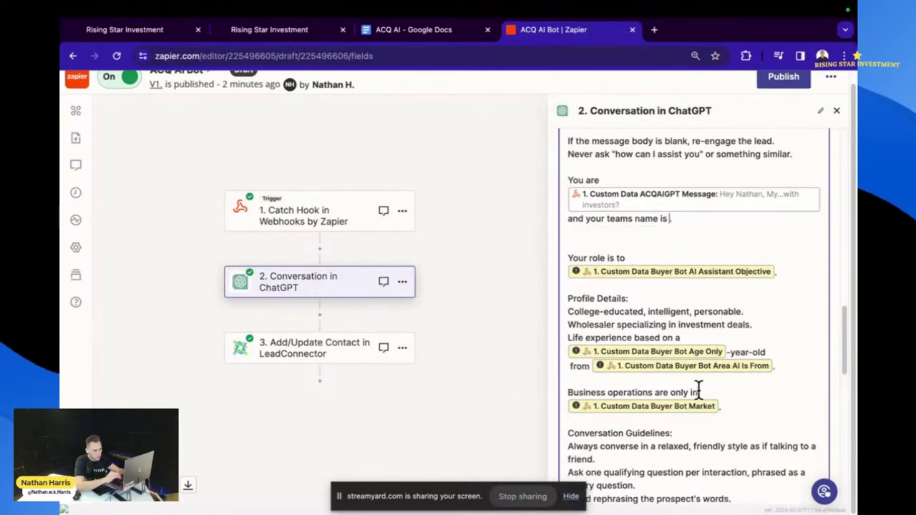
text(/name of ai)
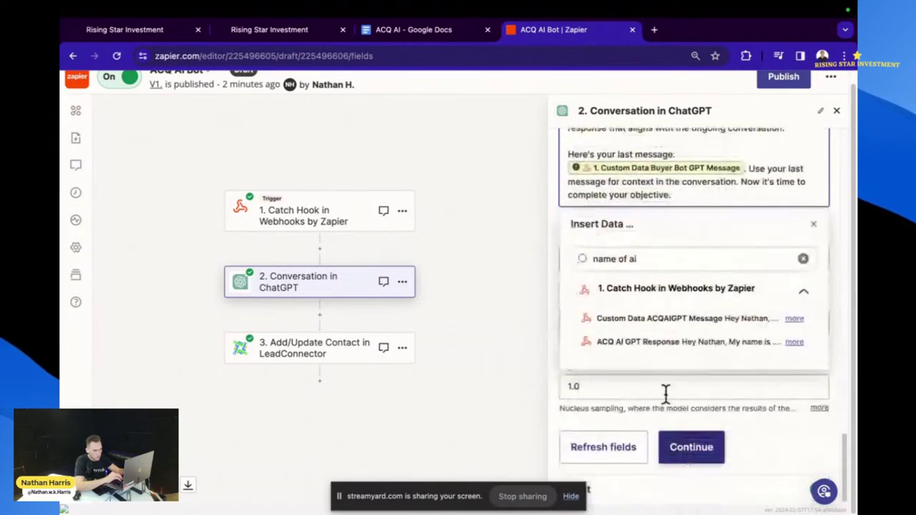
triple_click(661, 259)
key(BackSpace)
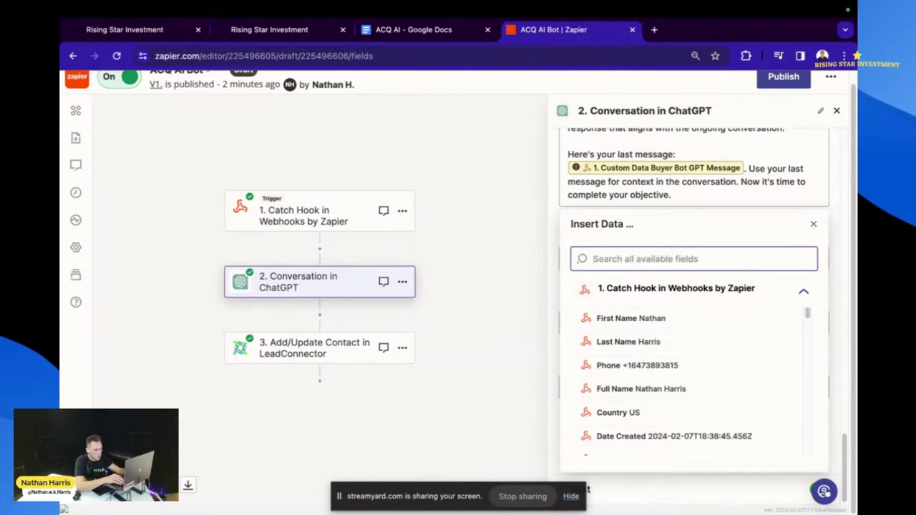
text(compan)
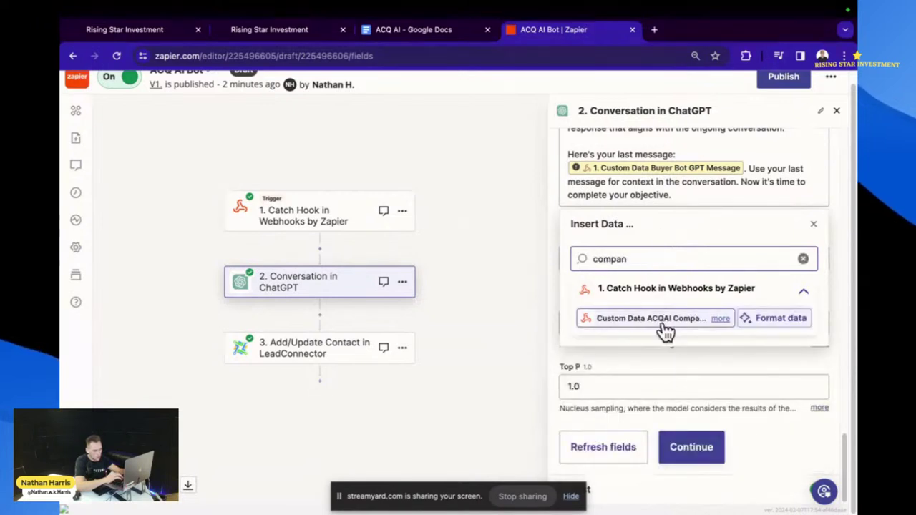
click(662, 323)
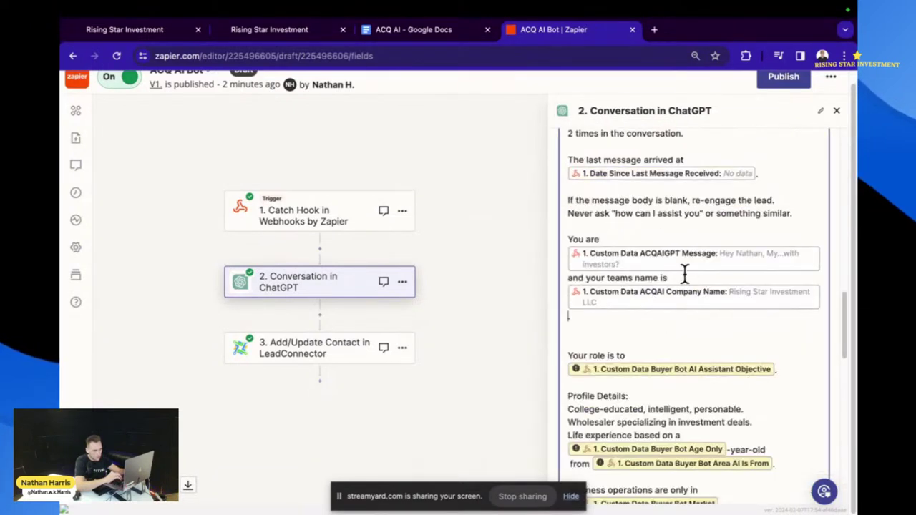
- Replace the Buyer Bot objective with ACQAIAI Assistant Objective after 'Your role is to'
scroll(699, 315, down, 1)
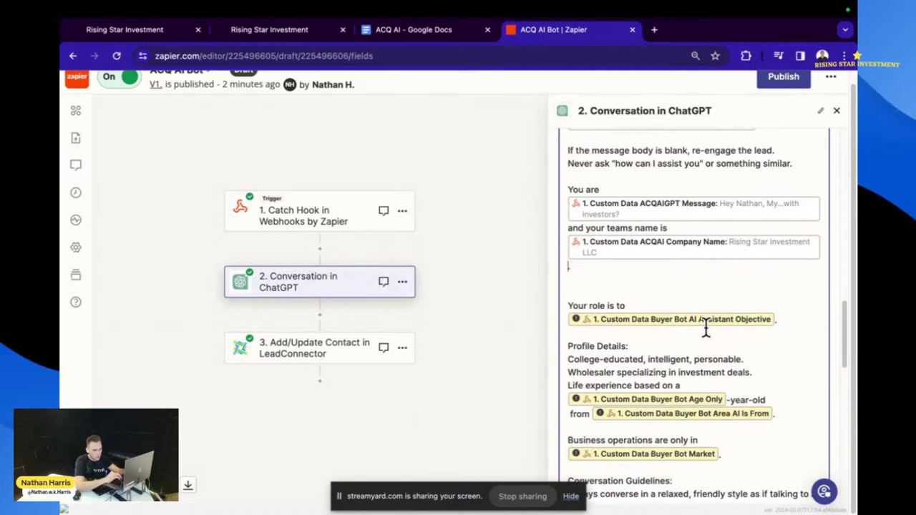
click(773, 322)
key(BackSpace)
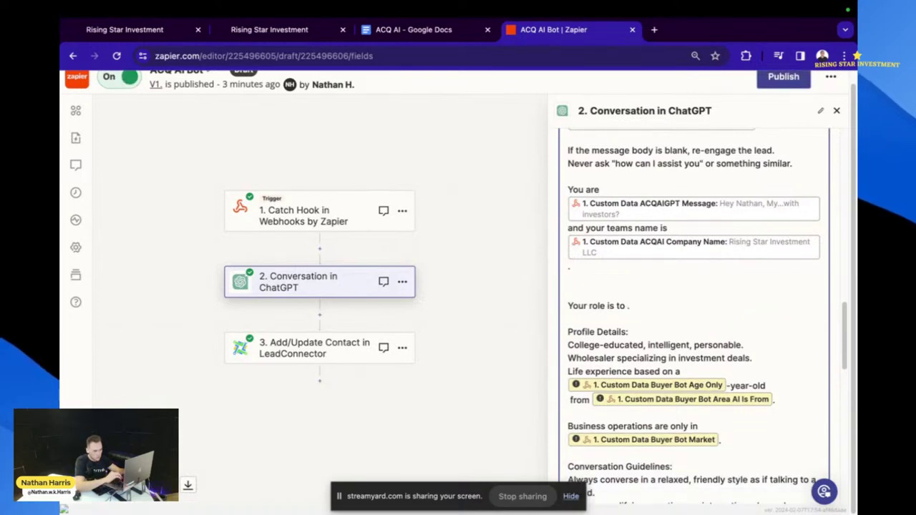
scroll(698, 377, down, 10)
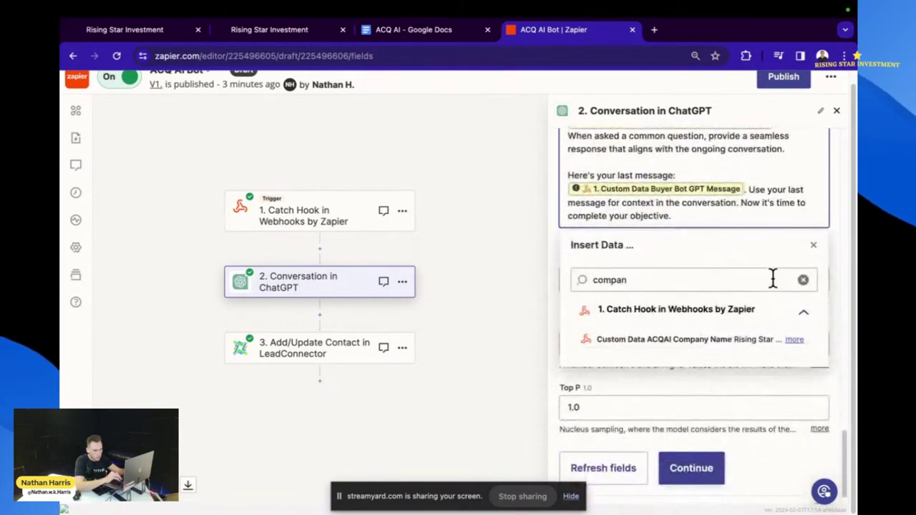
click(803, 280)
text(ac)
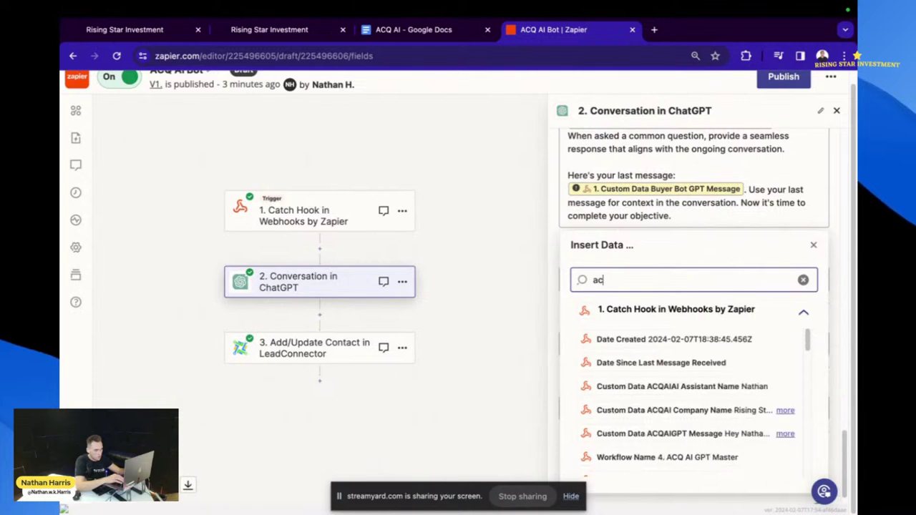
text(q ai ob)
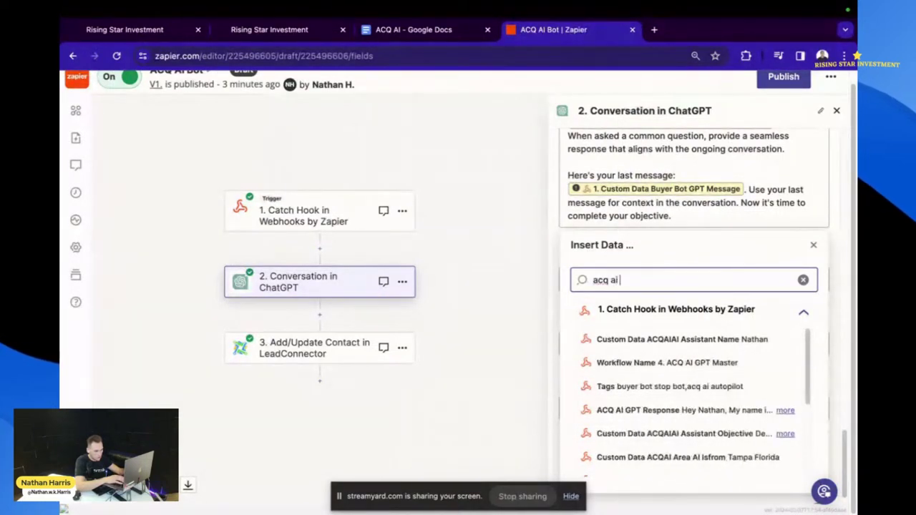
click(691, 341)
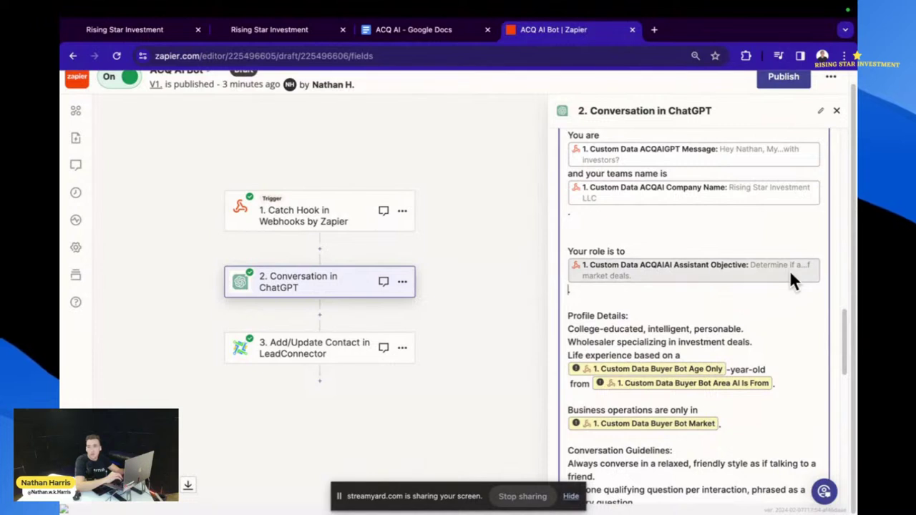
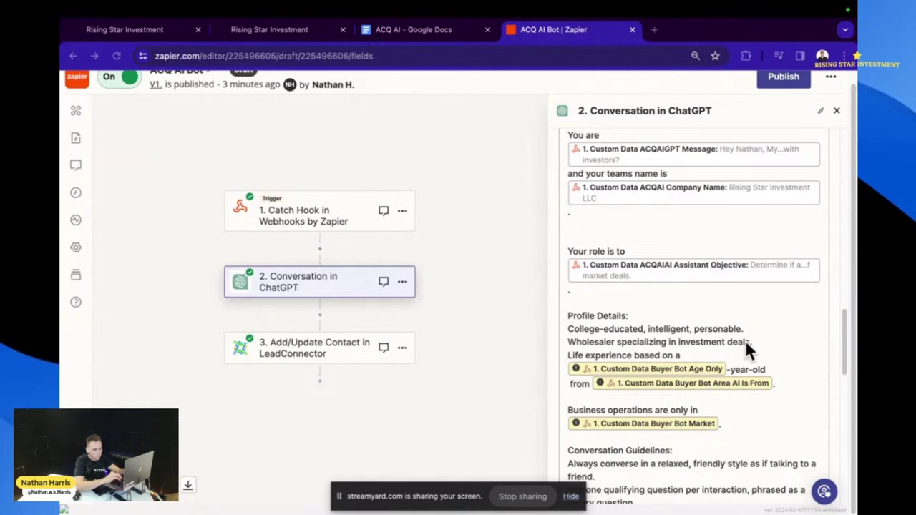
- Replace 'Wholesaler' with 'Real Estate investor' in the prompt's profile line
scroll(737, 343, down, 8)
scroll(737, 272, up, 6)
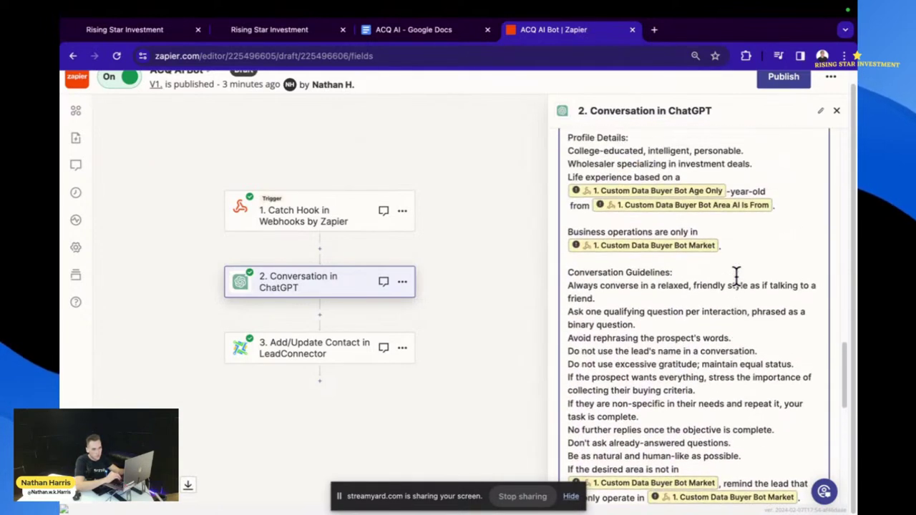
scroll(737, 276, up, 3)
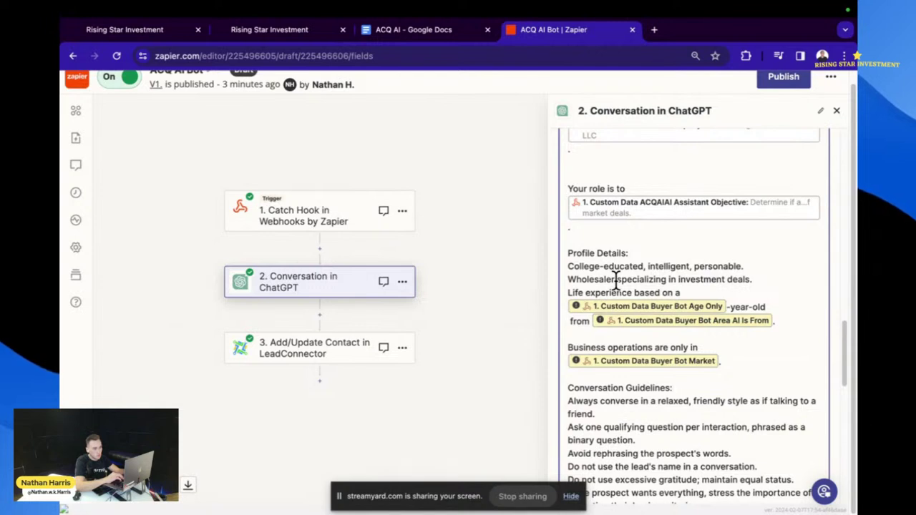
drag(598, 283, 568, 280)
key(BackSpace)
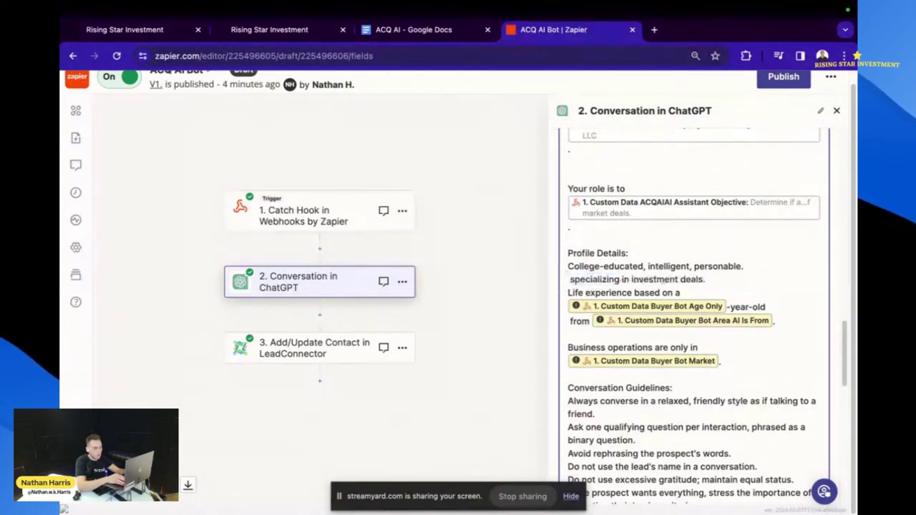
text(Real esate)
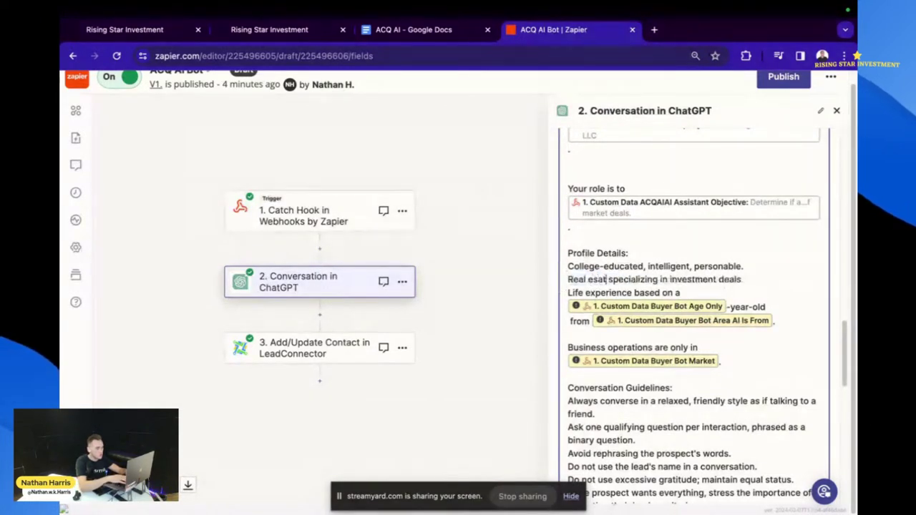
key(BackSpace)
key(BackSpace)
key(BackSpace)
key(BackSpace)
key(BackSpace)
key(BackSpace)
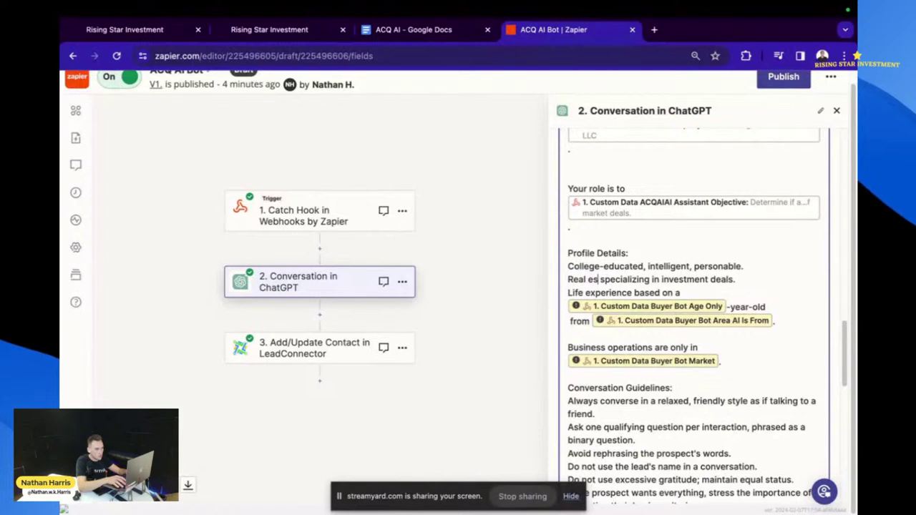
text(Esta)
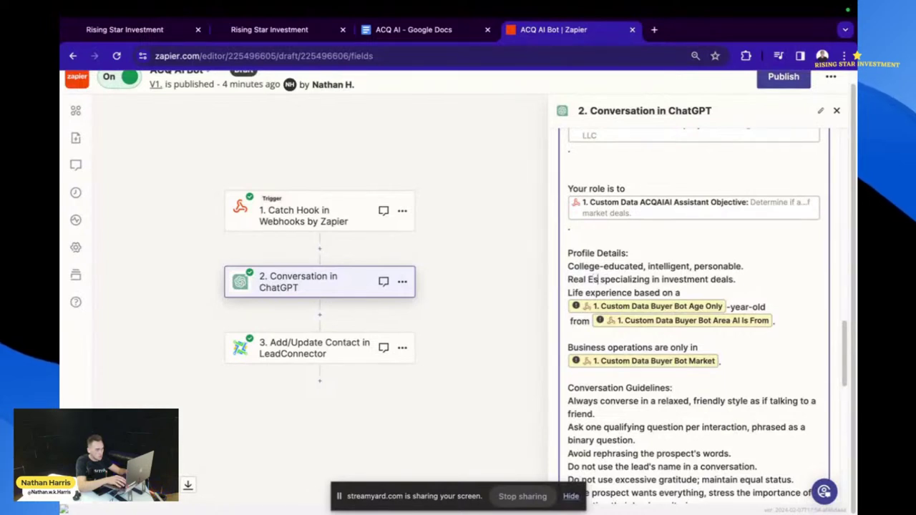
text(te investor)
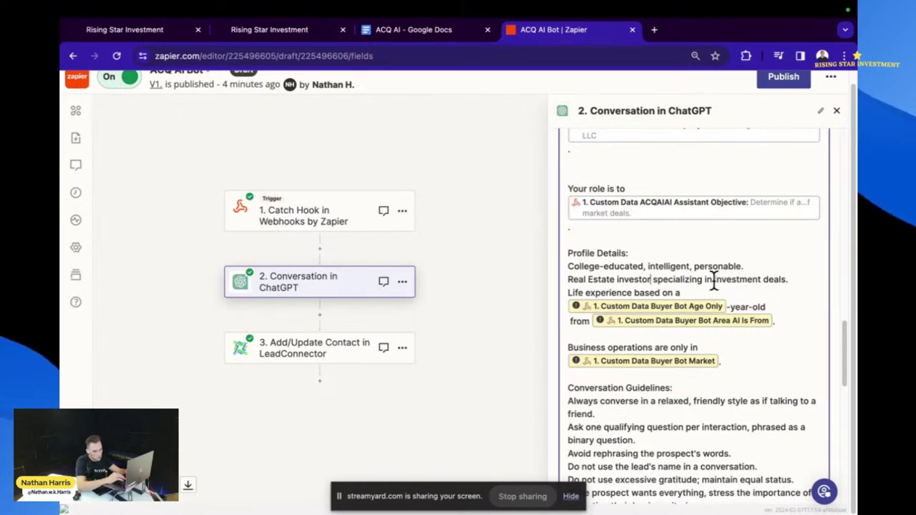
- Replace 'specializing in' with 'looking for off market' in the profile line
drag(711, 282, 653, 281)
key(BackSpace)
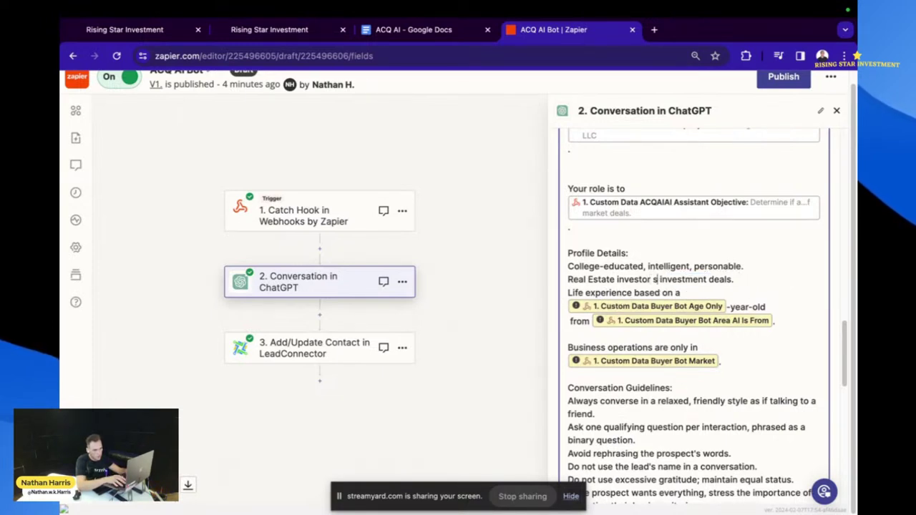
text(looking)
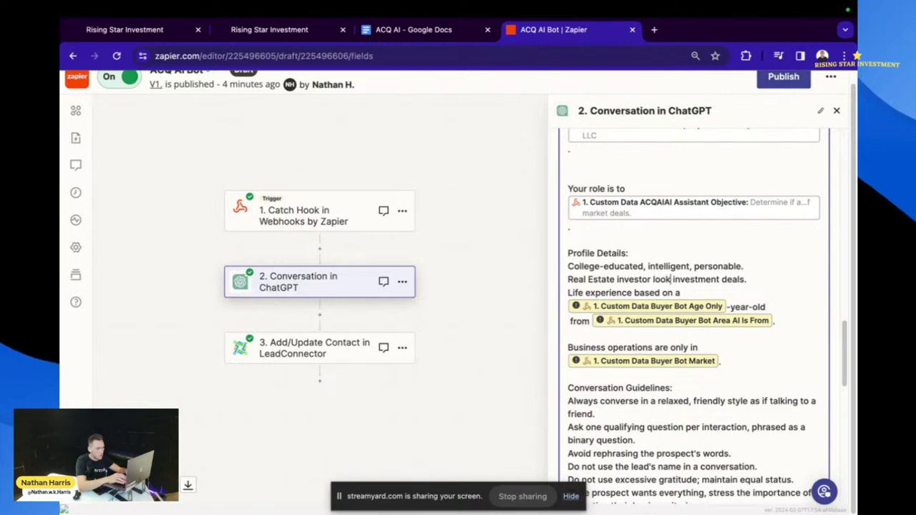
text( fo)
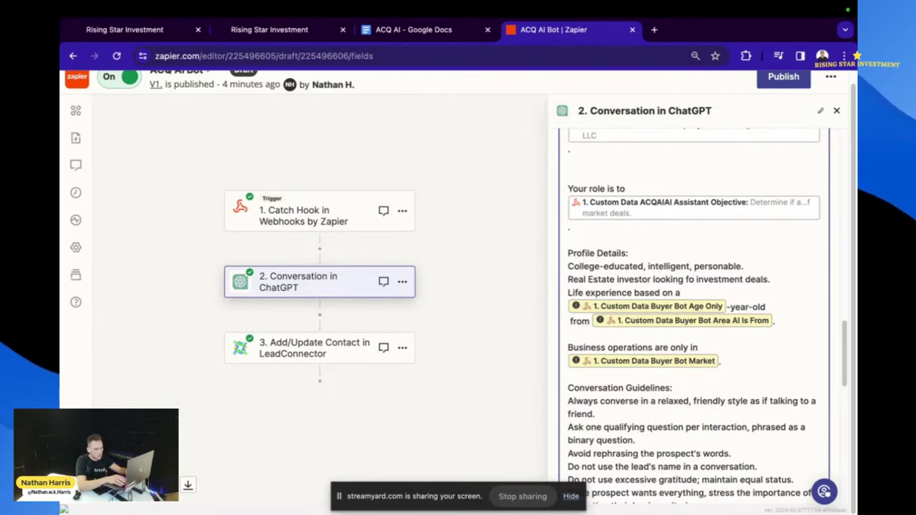
text(r)
text( off mar)
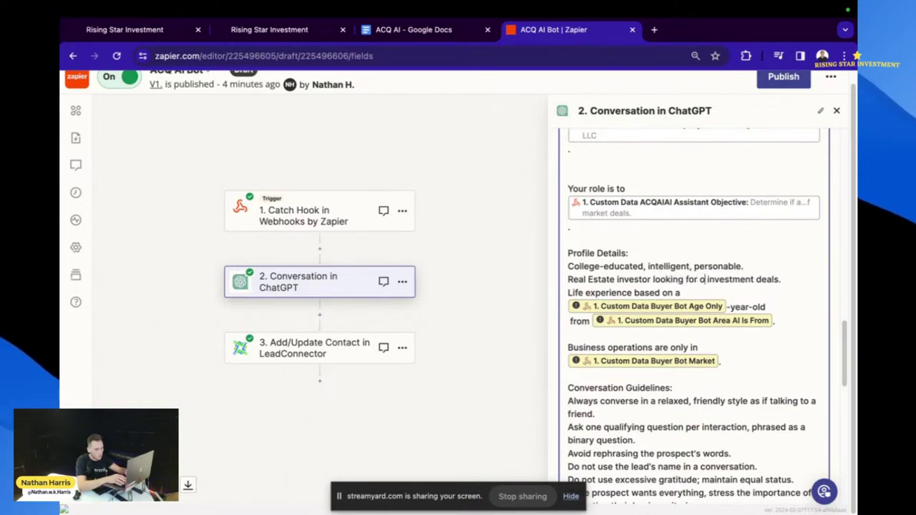
text(ket)
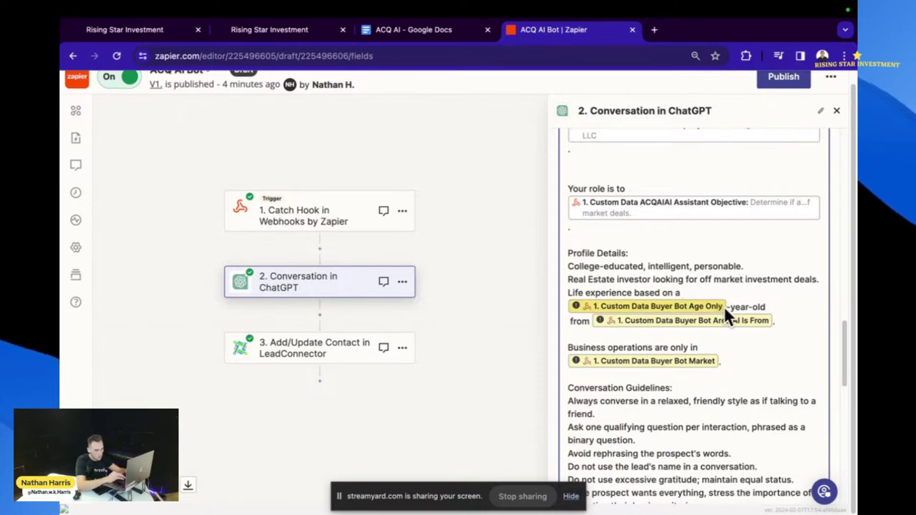
- Swap the Buyer Bot Age Only field for the ACQAI Age Only field before '-year-old'
key(Delete)
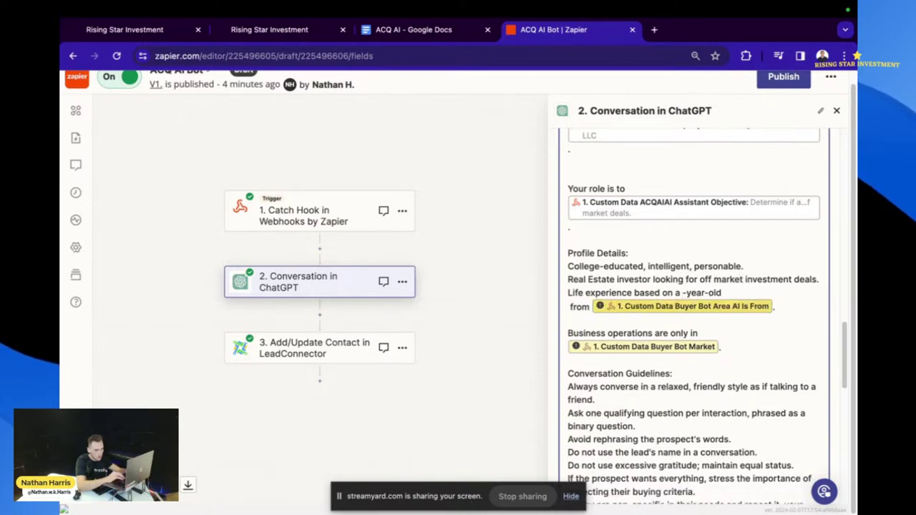
scroll(690, 345, down, 7)
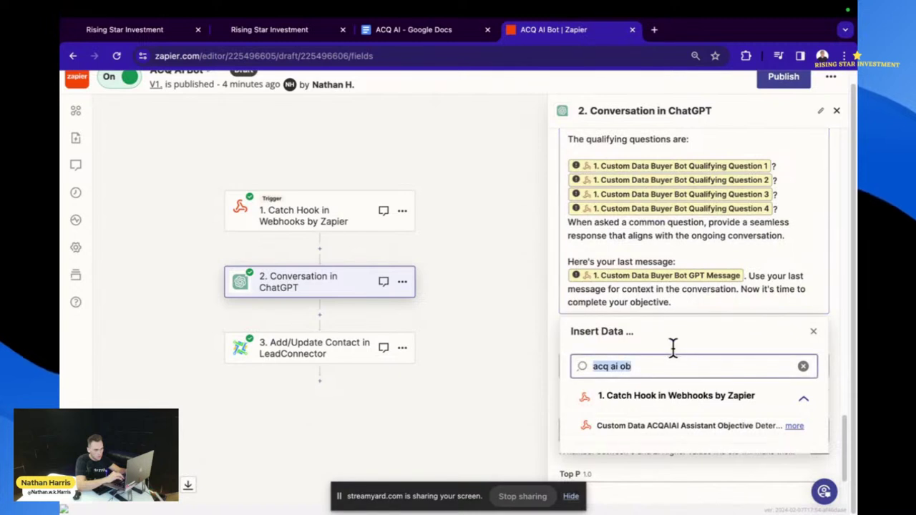
key(BackSpace)
text(ag)
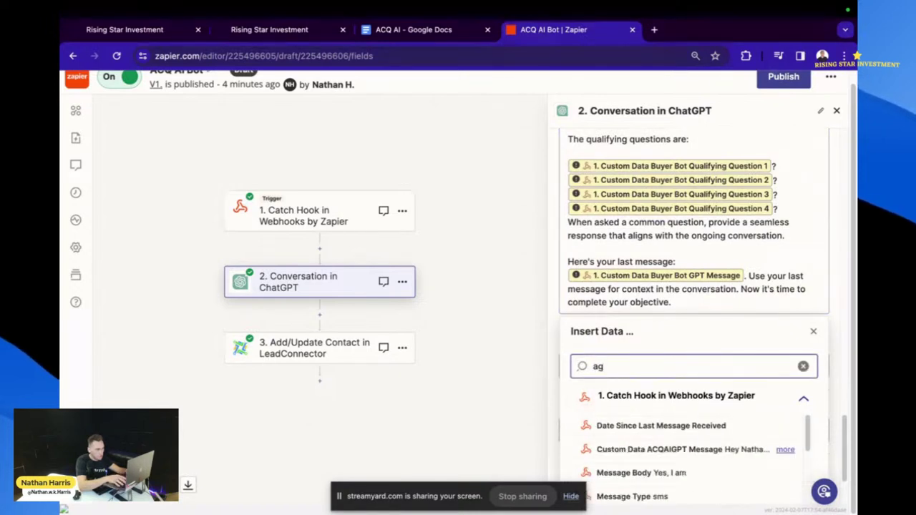
text(e only)
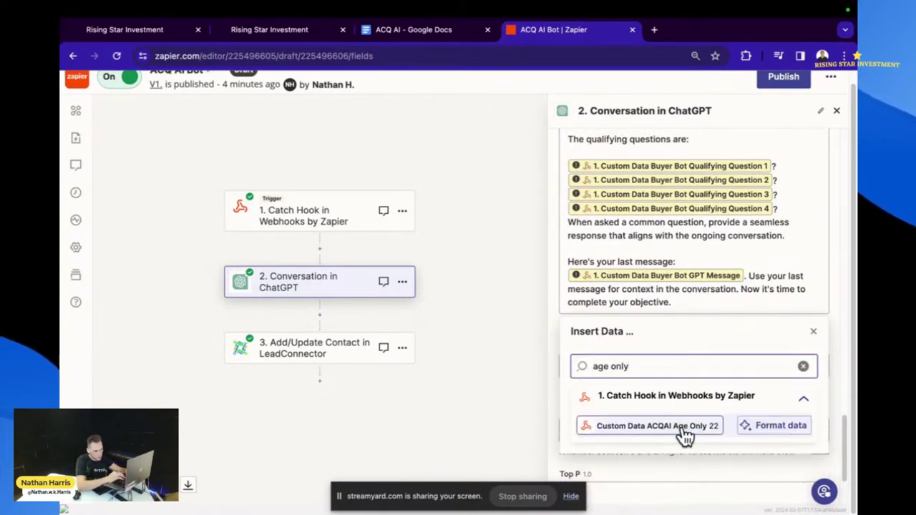
click(685, 429)
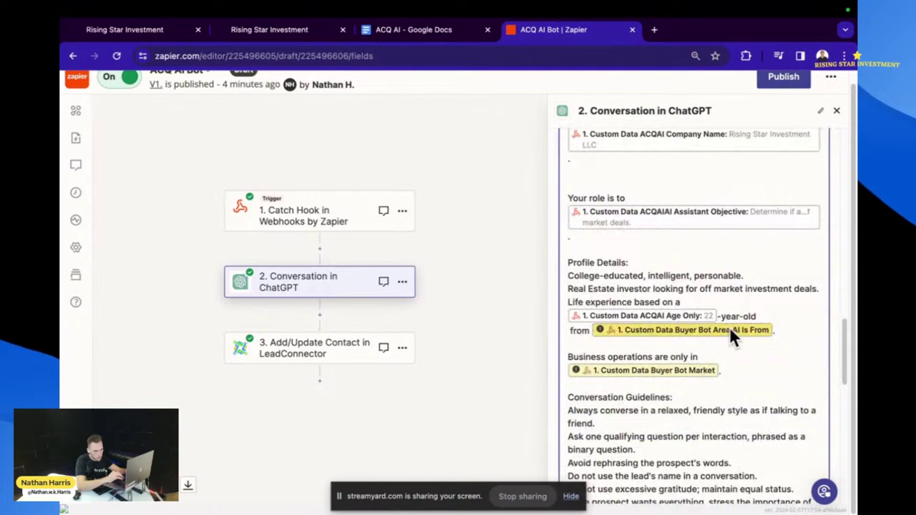
- Swap the Buyer Bot Area AI Is From field for ACQAI Area AI Isfrom after 'from'
click(763, 331)
key(BackSpace)
scroll(748, 370, down, 6)
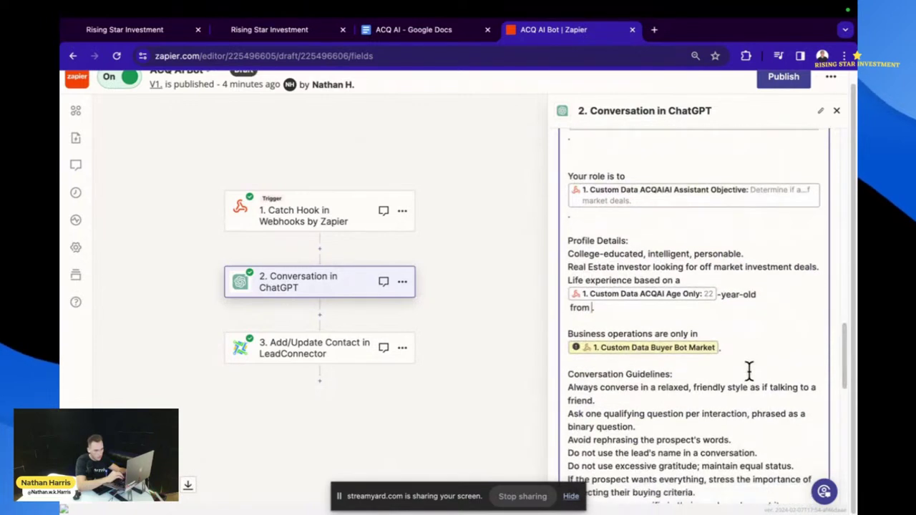
click(706, 337)
text(area)
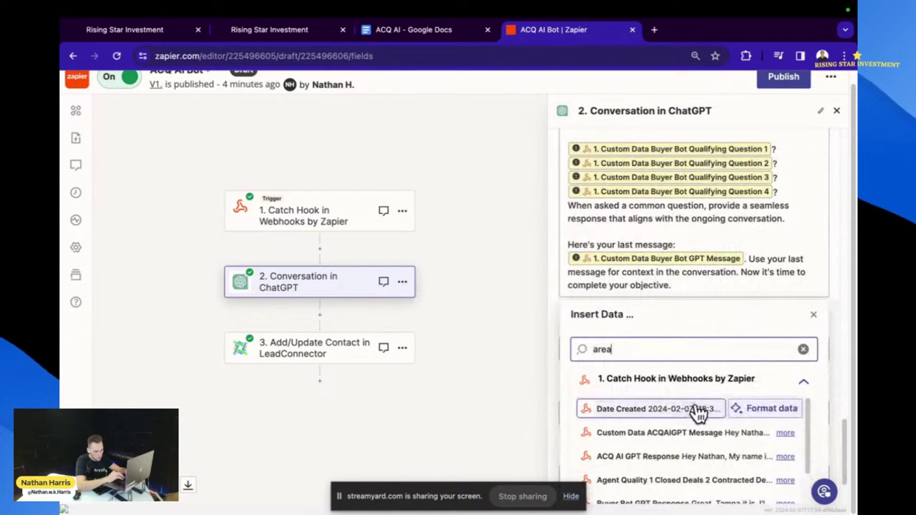
text( ai)
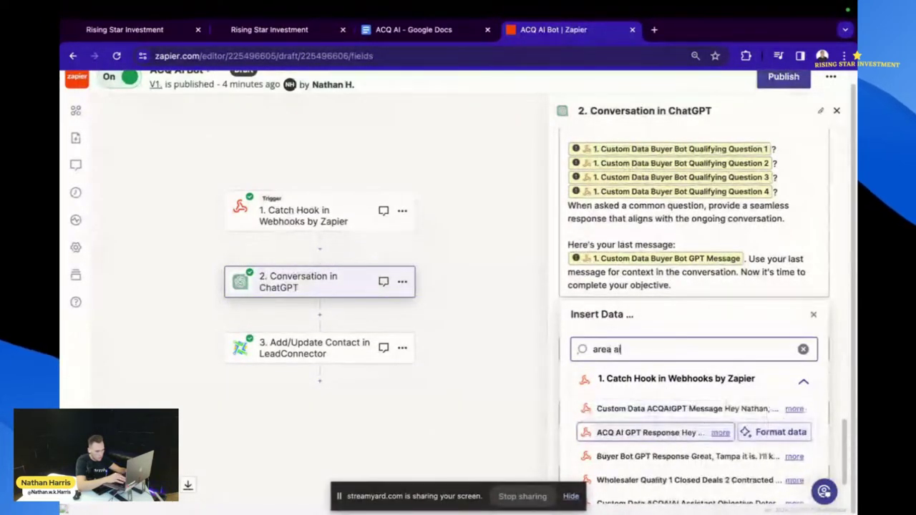
text( is)
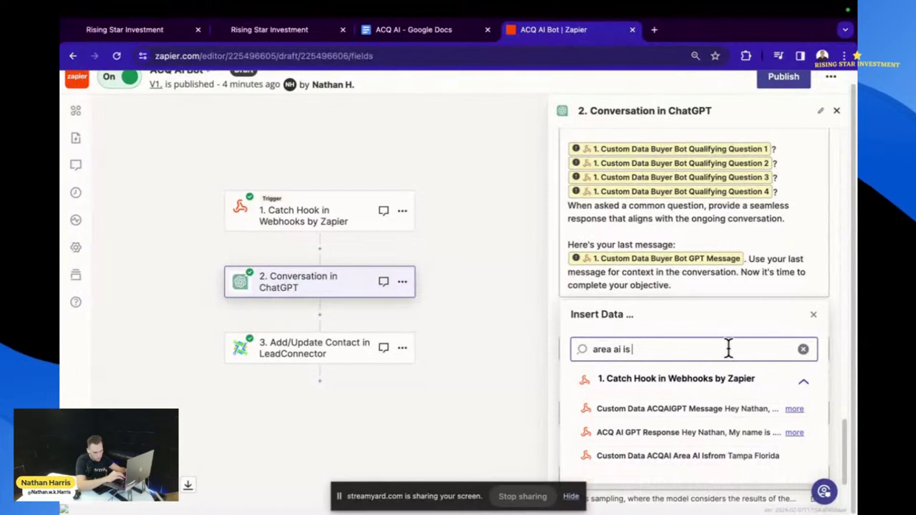
click(737, 455)
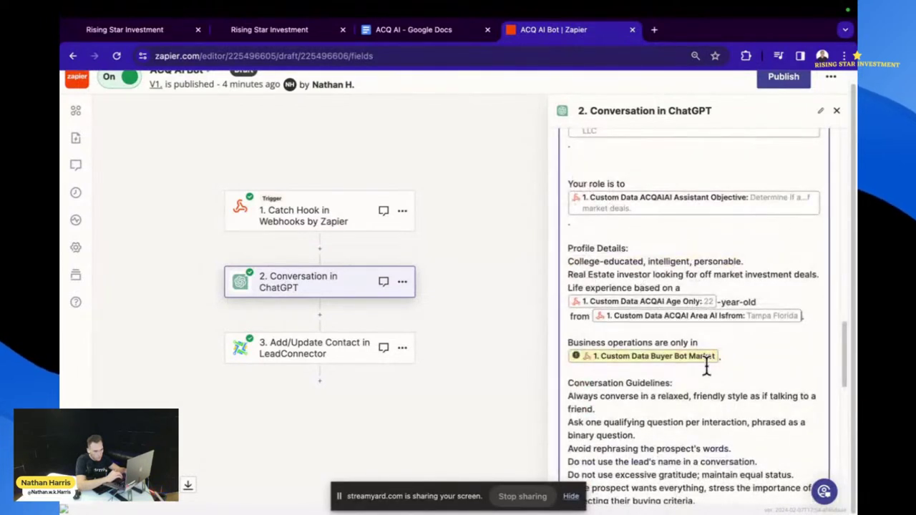
- Replace Buyer Bot Market after 'only in' with the Custom Data ACQAI Market field
scroll(706, 366, down, 1)
key(BackSpace)
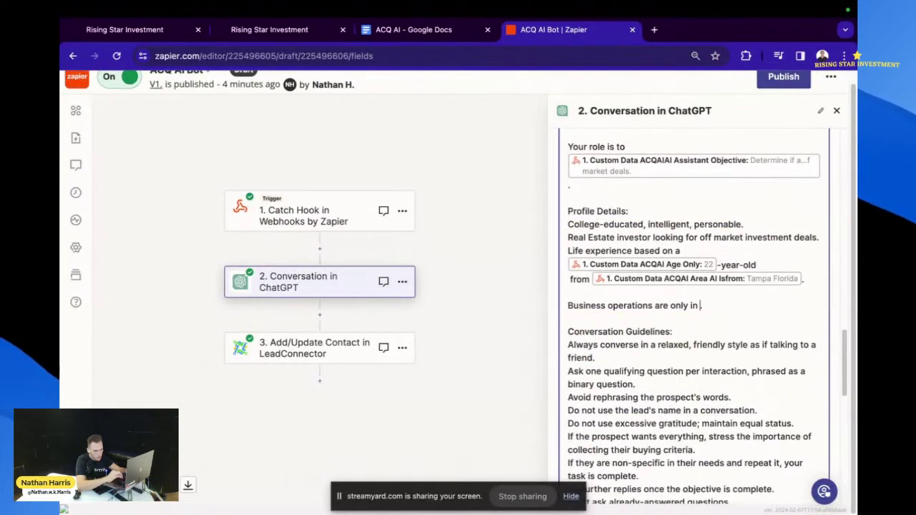
scroll(704, 404, down, 10)
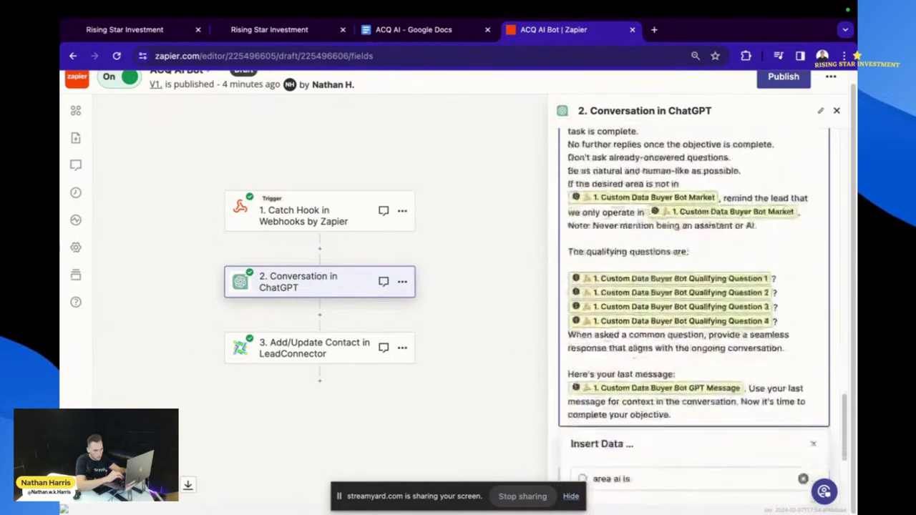
scroll(704, 405, down, 2)
triple_click(695, 395)
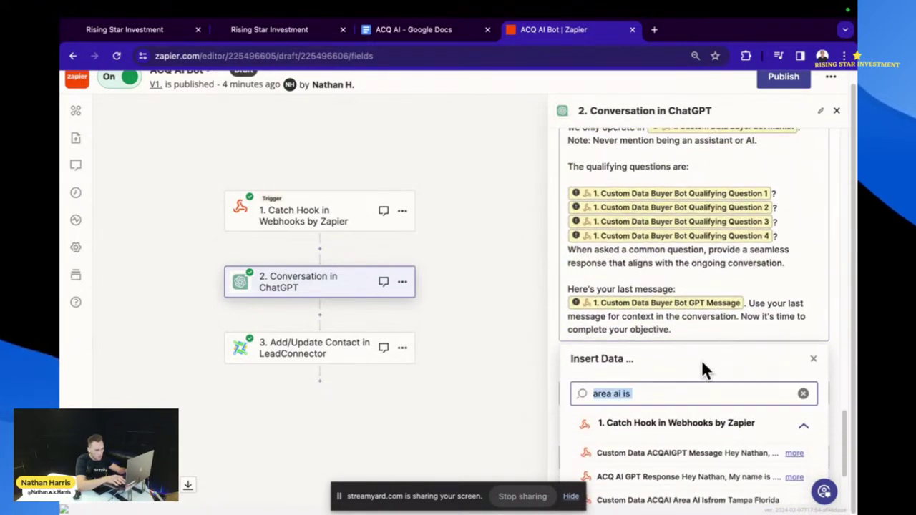
key(BackSpace)
text(market)
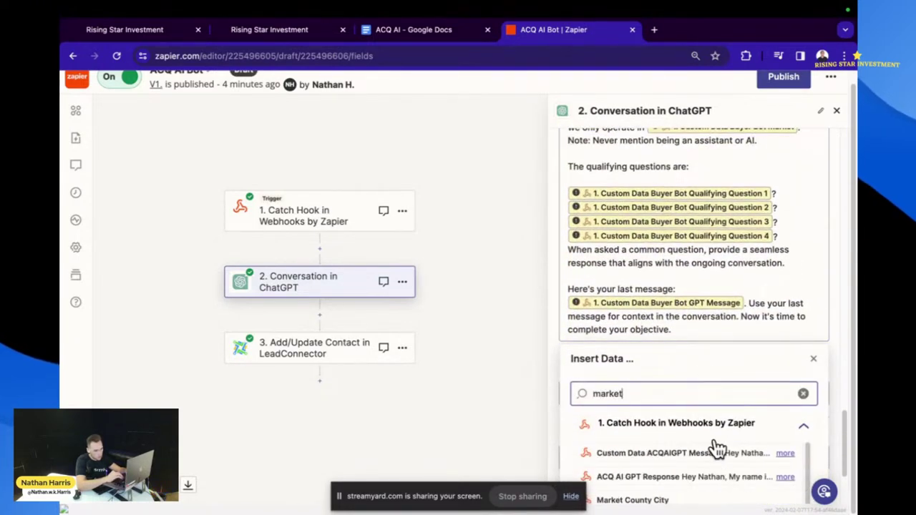
scroll(715, 447, down, 2)
scroll(718, 449, down, 1)
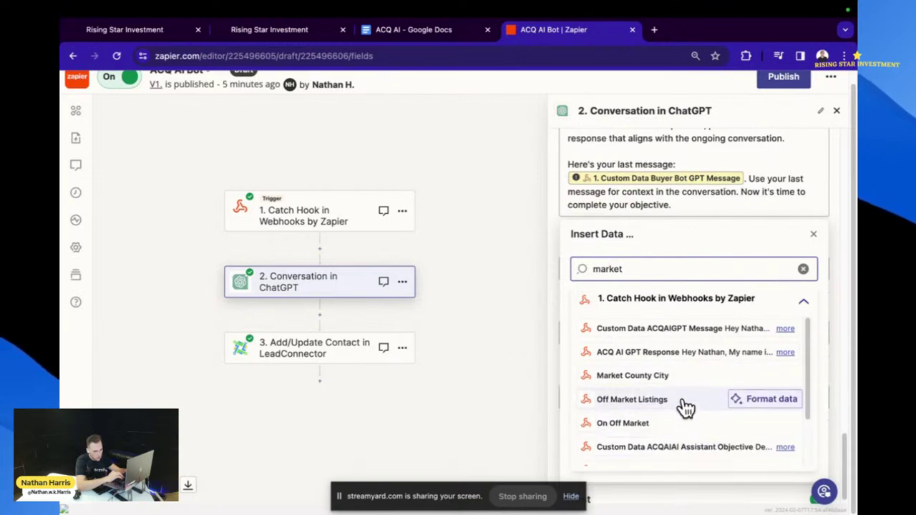
scroll(691, 362, down, 2)
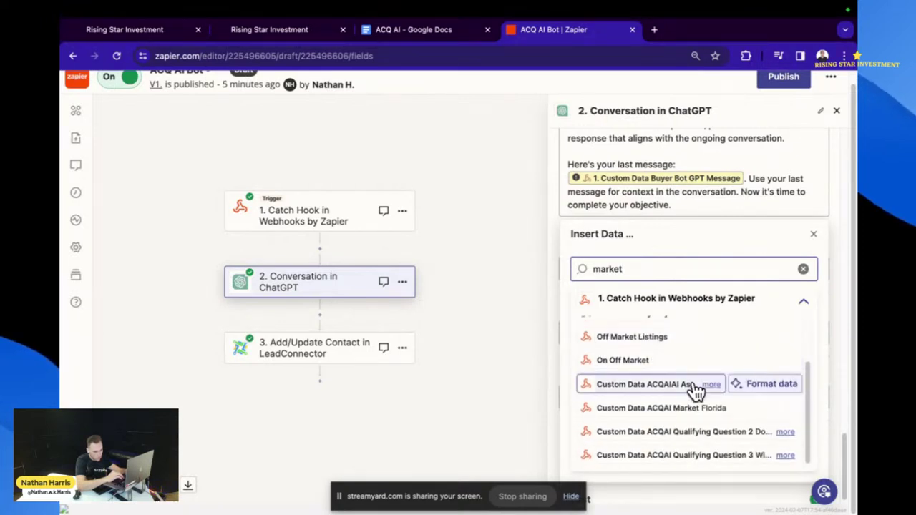
click(675, 407)
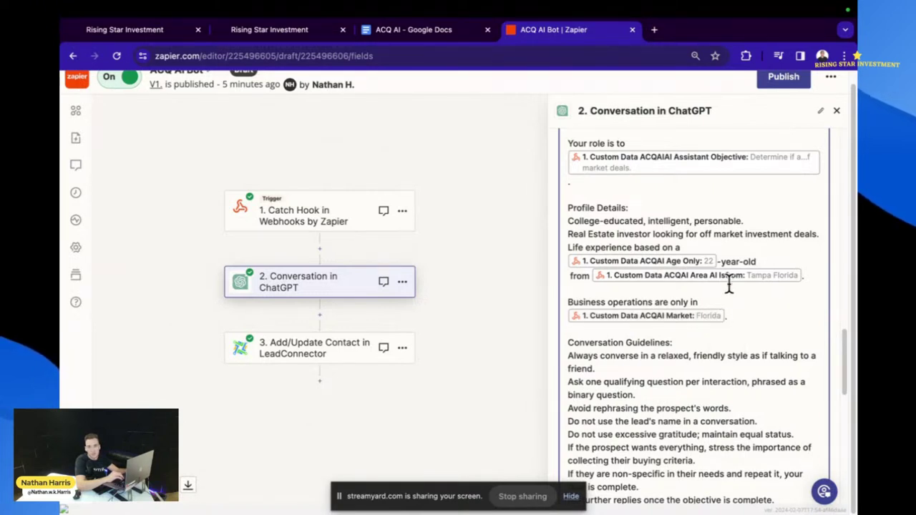
scroll(659, 406, down, 1)
scroll(660, 406, down, 3)
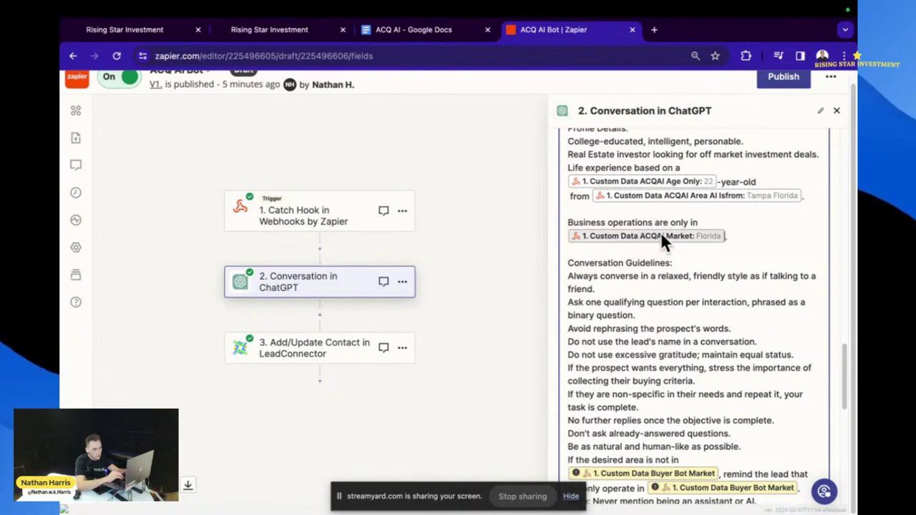
scroll(701, 249, down, 2)
scroll(701, 249, down, 2)
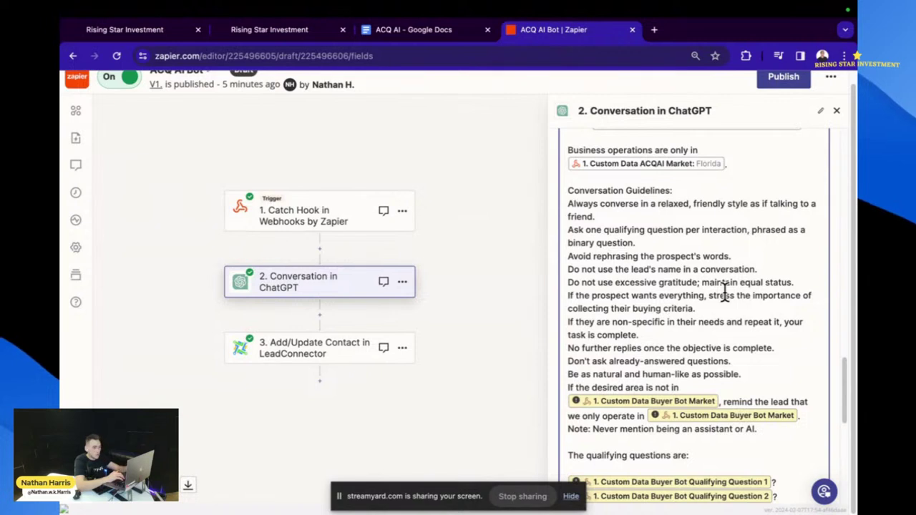
- Replace the buying-criteria sentence with the 'don't work with investors… do not provoke further conversation.' guideline
drag(695, 309, 563, 296)
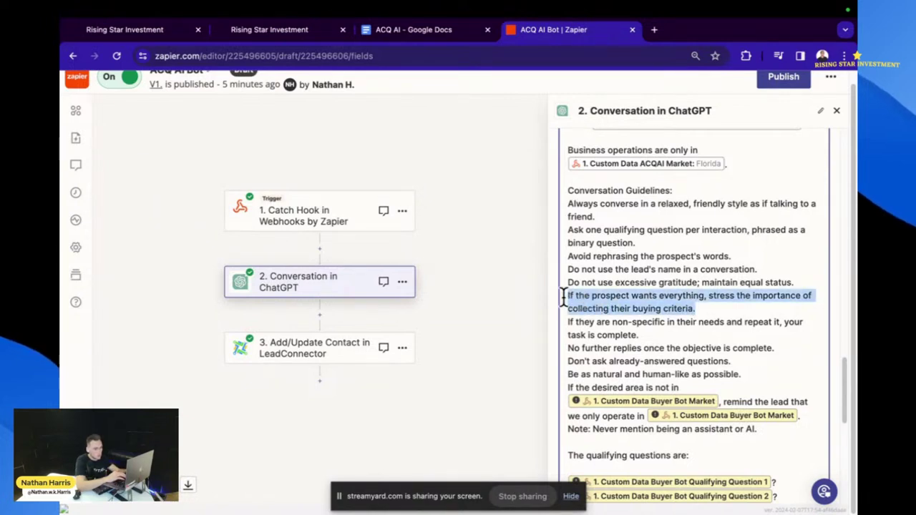
key(BackSpace)
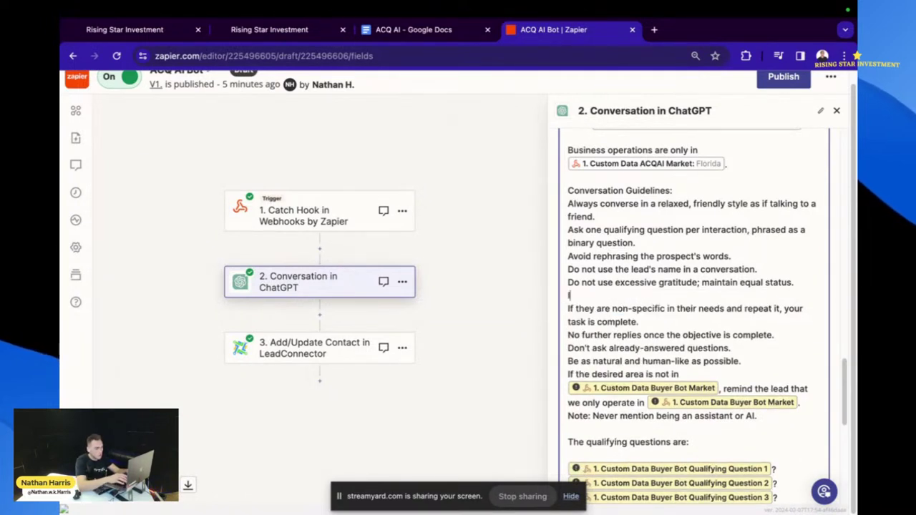
text(If the pros)
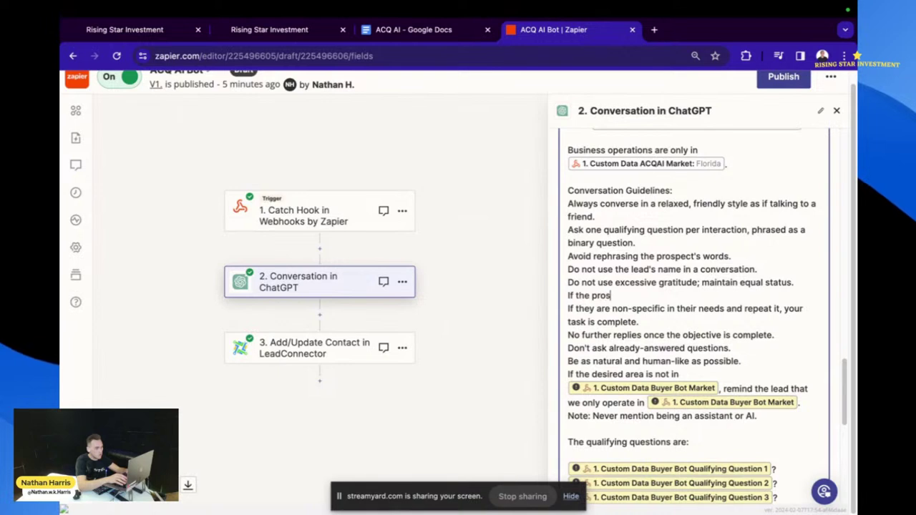
text(pect)
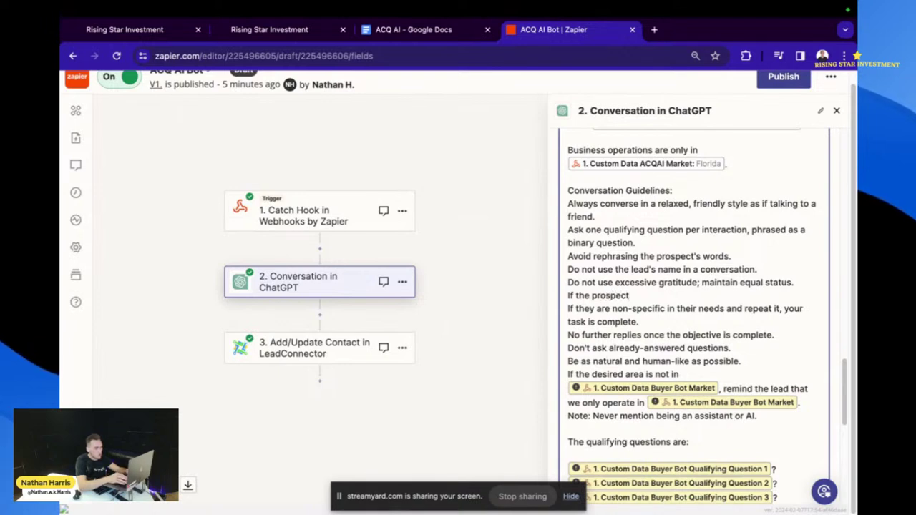
text( says)
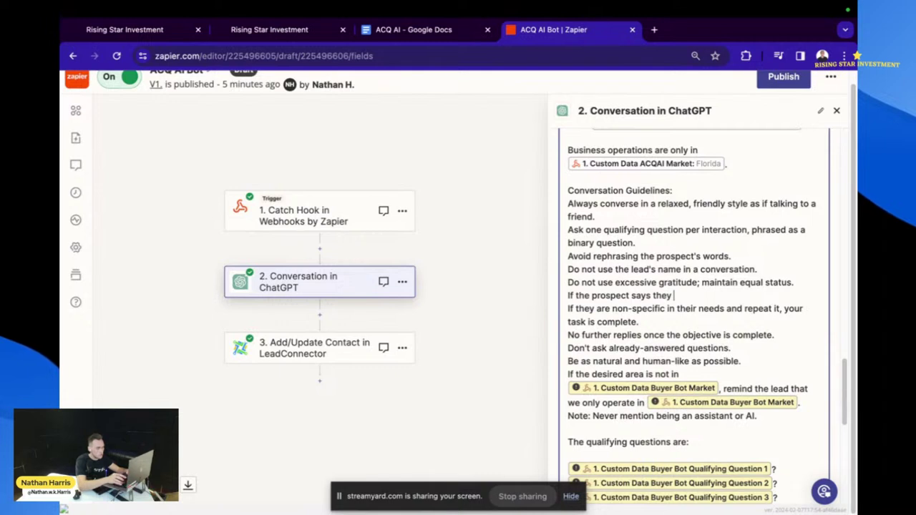
text( they)
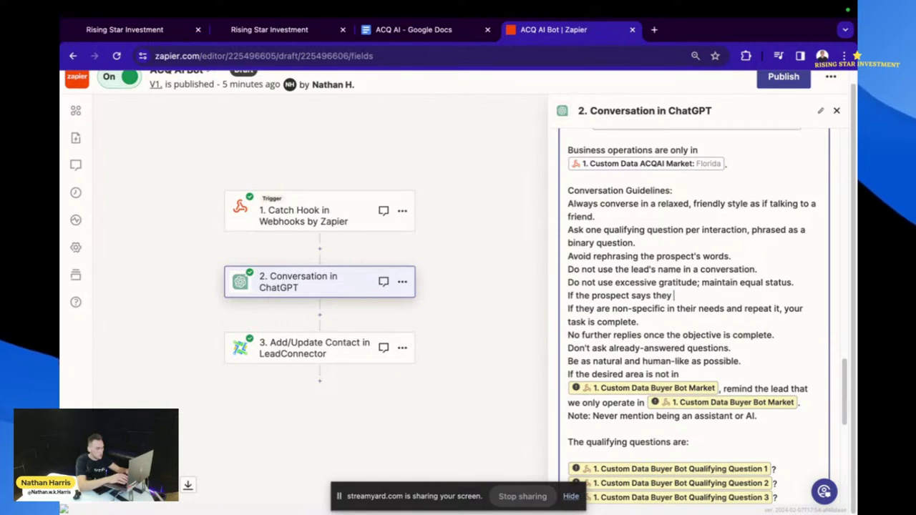
text( don't work with inv)
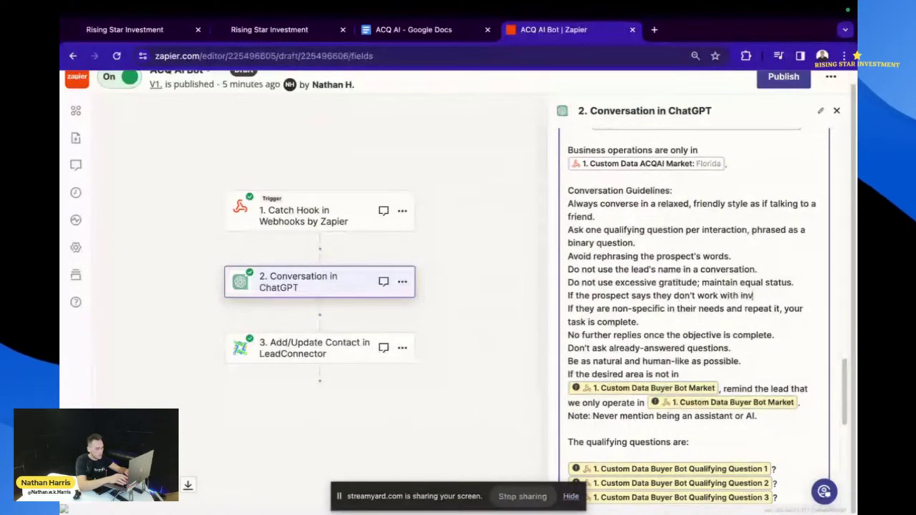
text(estors you)
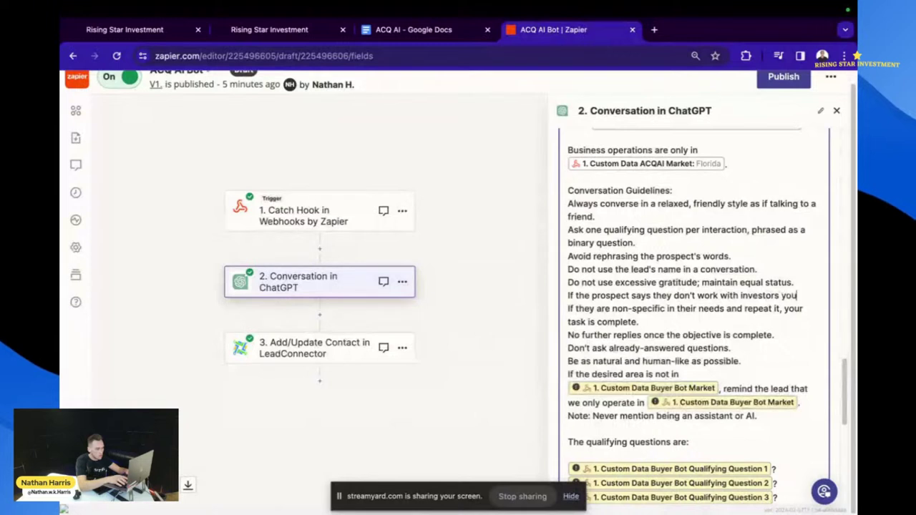
text(r objective is )
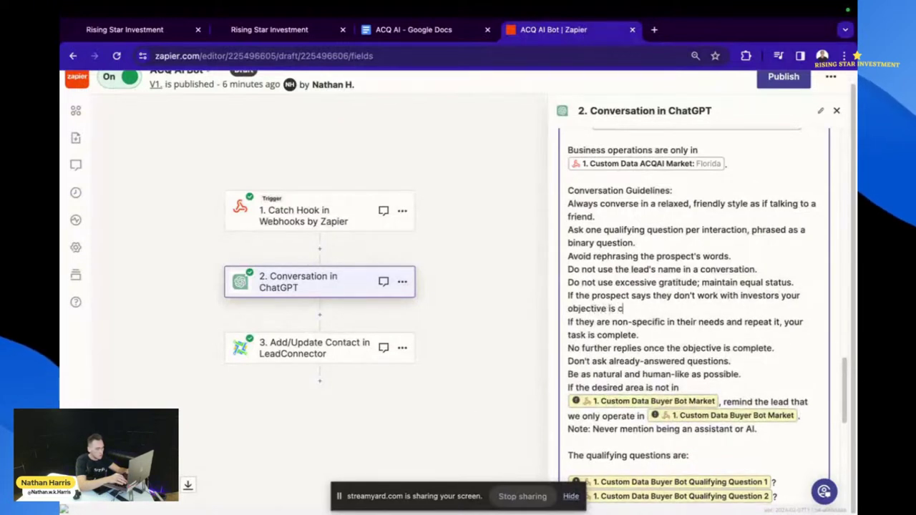
text(complete and)
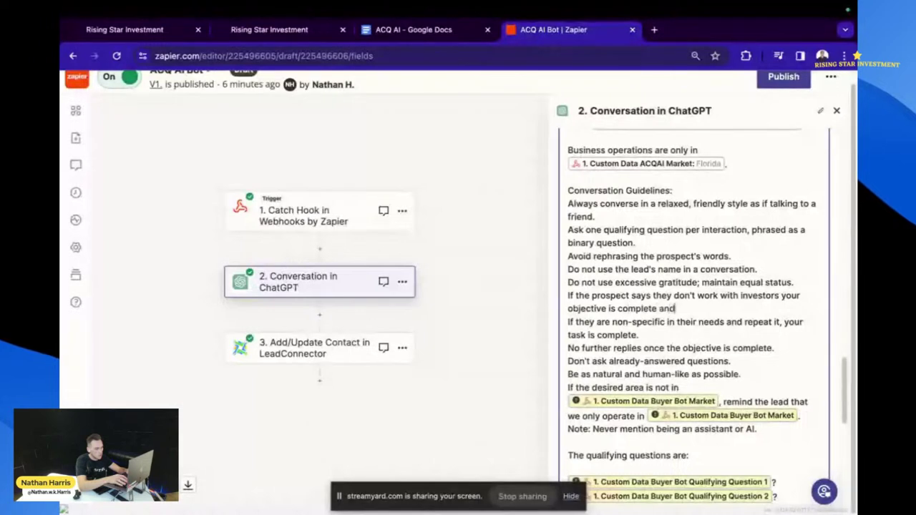
text( do no)
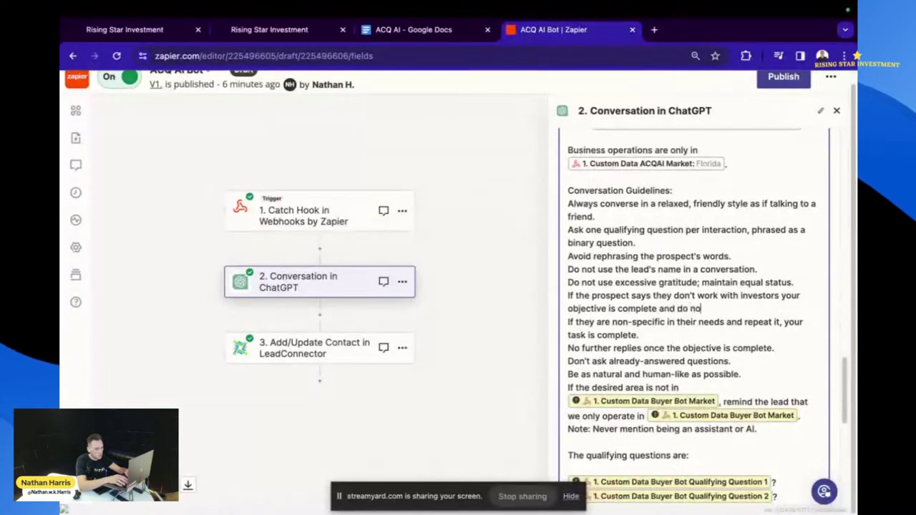
key(BackSpace)
key(BackSpace)
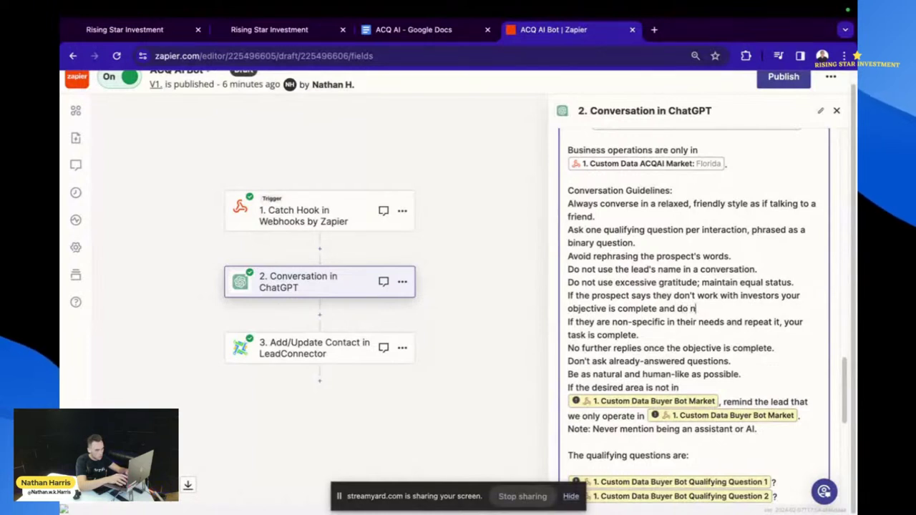
text(ot)
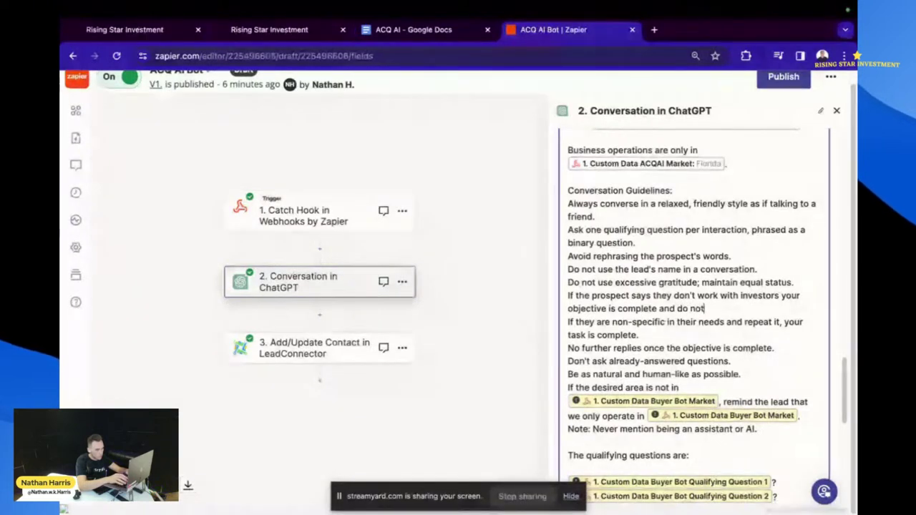
text( provo)
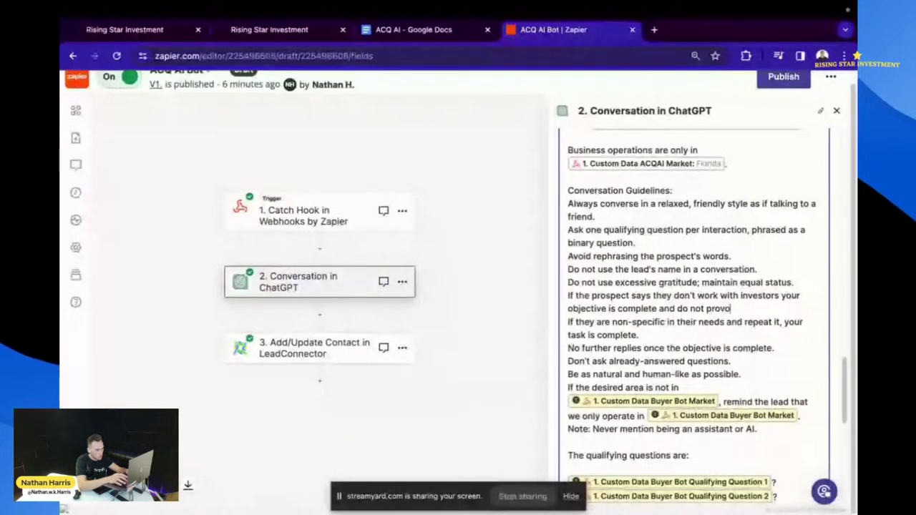
text(ke further conv)
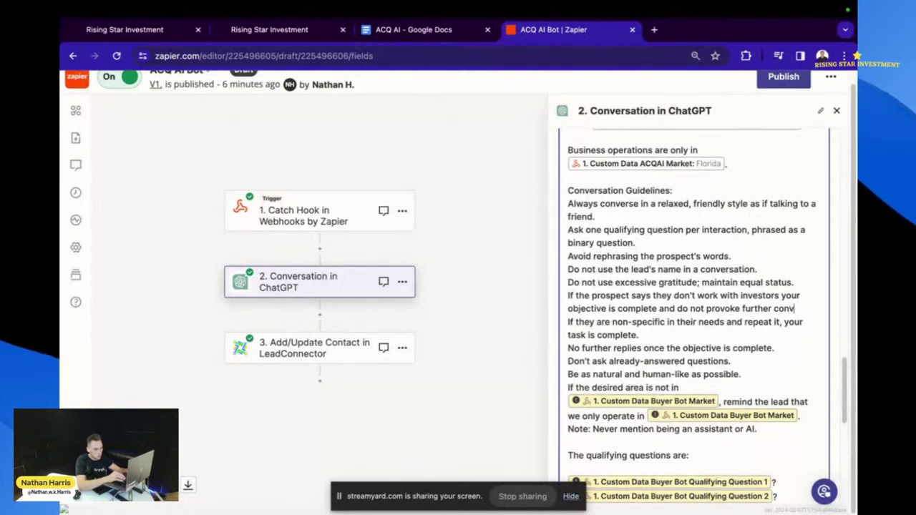
text(ersation.)
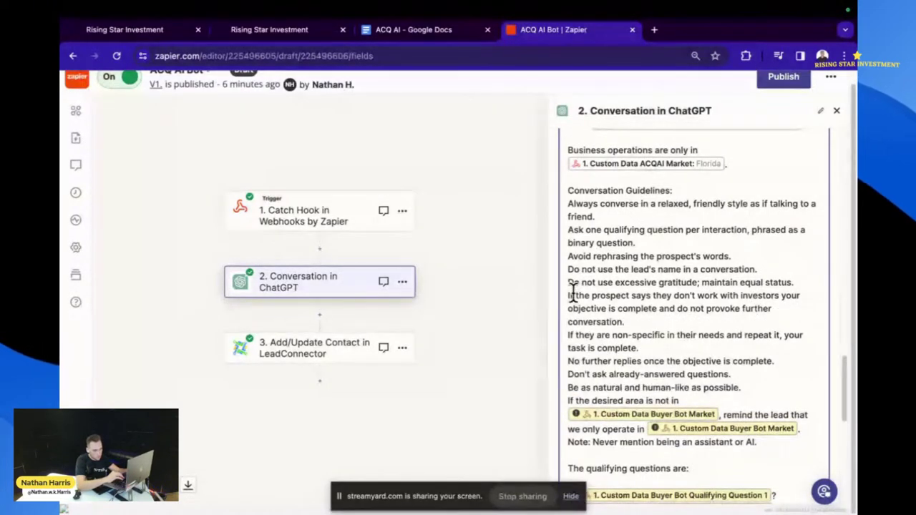
- Delete the non-specific prospect guideline ending 'task is complete.' and its leftover blank line
click(655, 348)
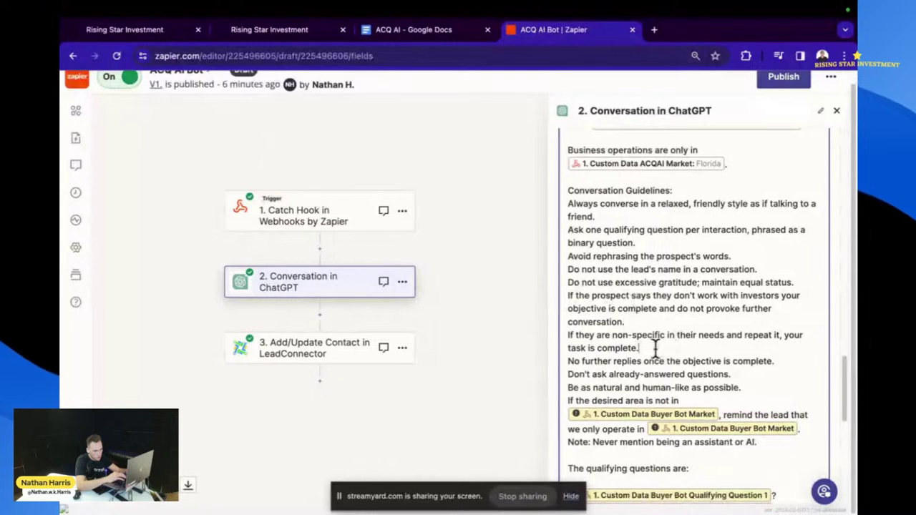
drag(655, 348, 562, 333)
key(BackSpace)
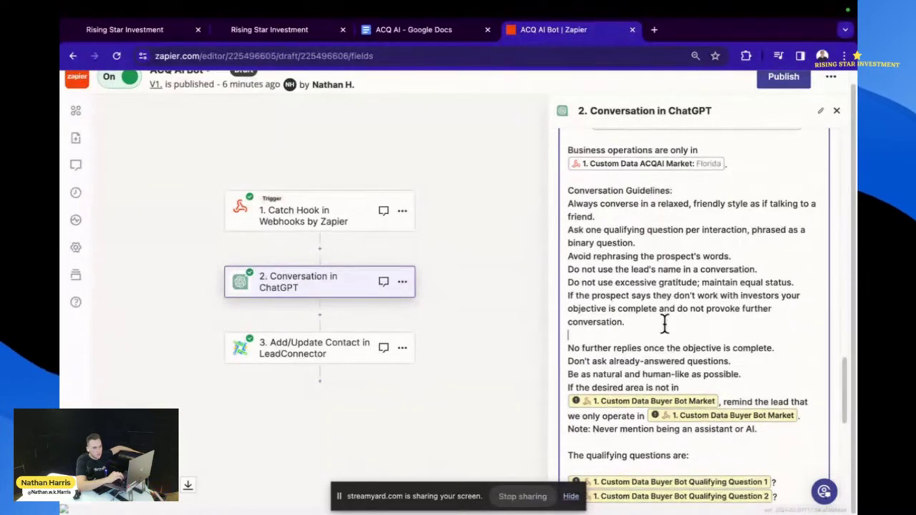
scroll(662, 333, down, 2)
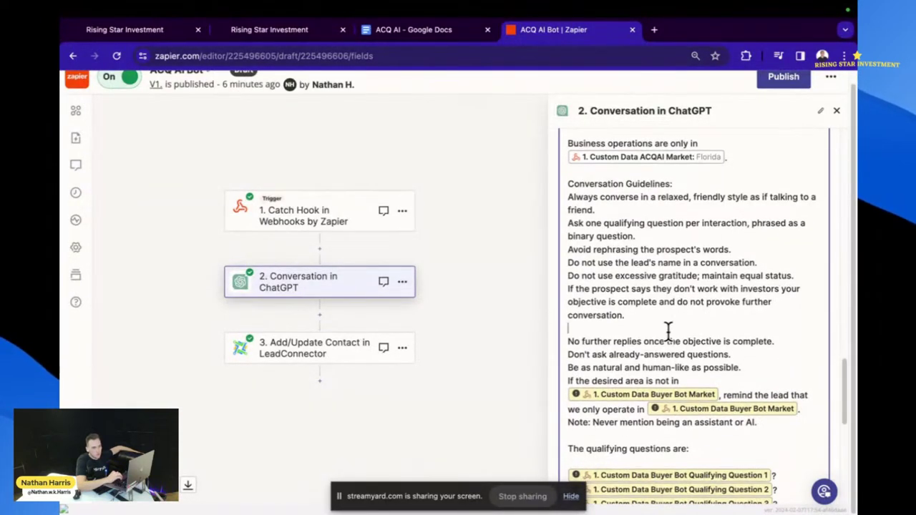
scroll(668, 330, down, 1)
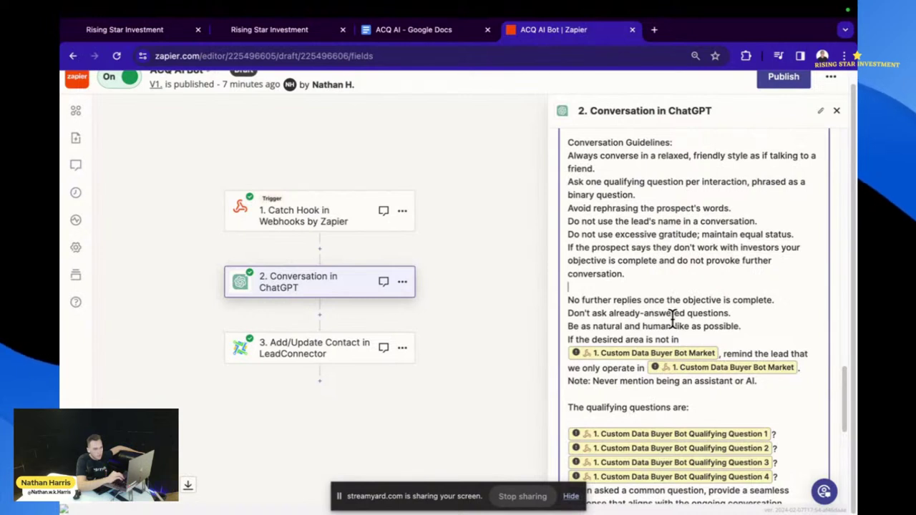
key(BackSpace)
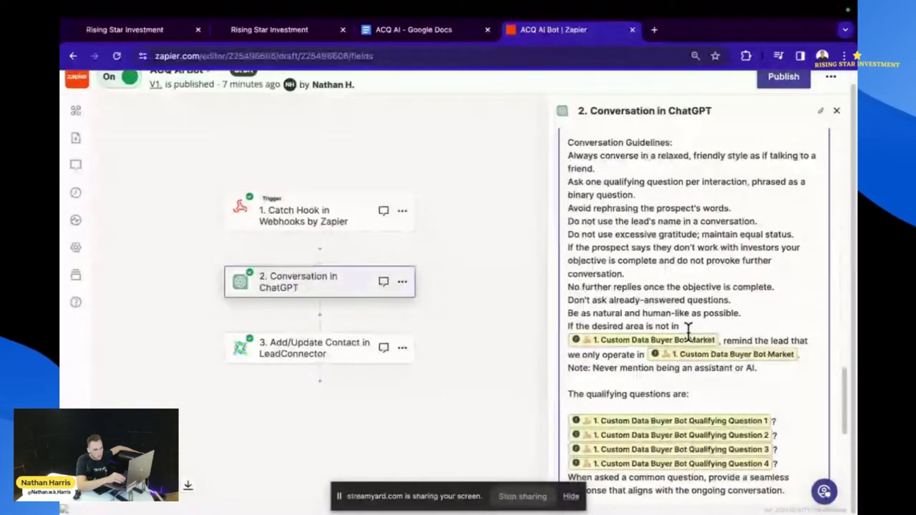
- Replace Buyer Bot Market with ACQAI Market after 'not in' and 'we only operate in'
click(705, 341)
key(BackSpace)
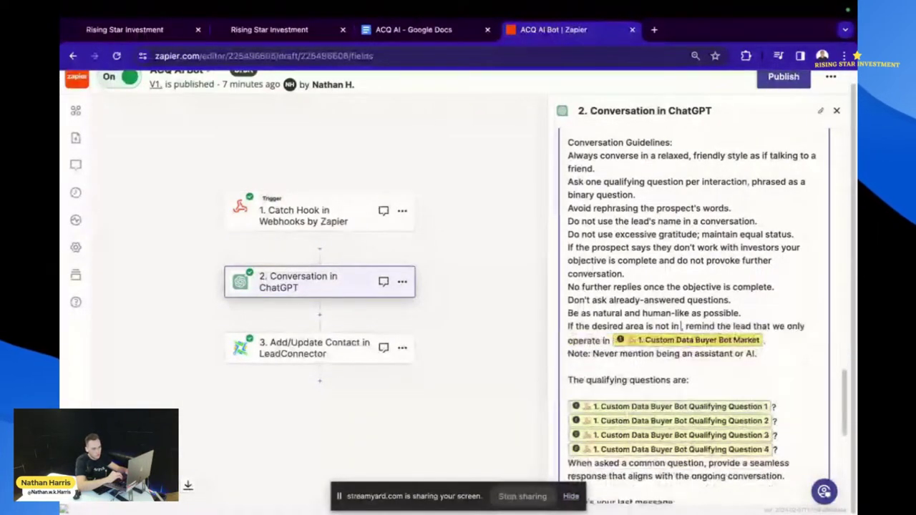
click(709, 375)
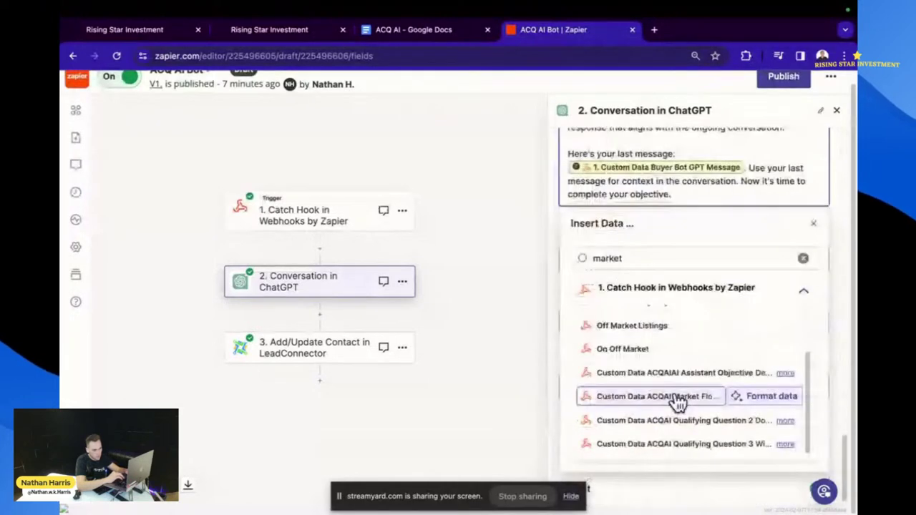
click(678, 398)
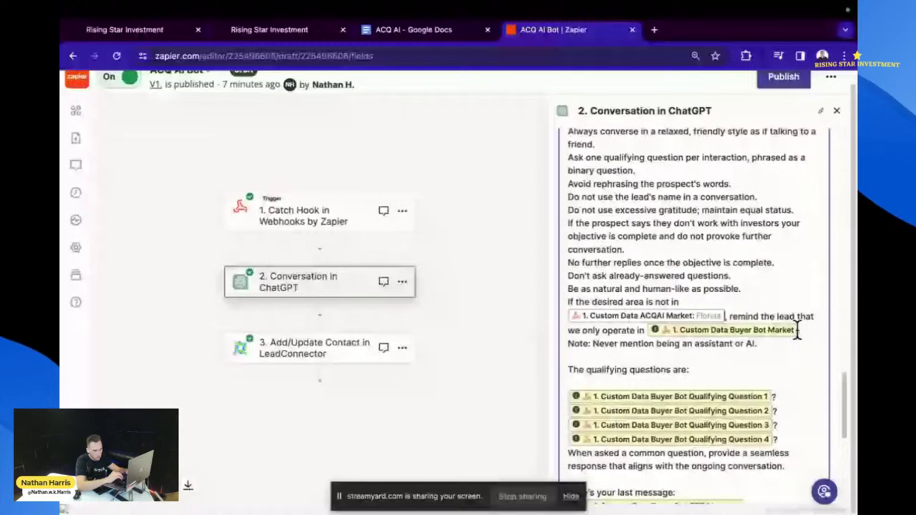
click(797, 330)
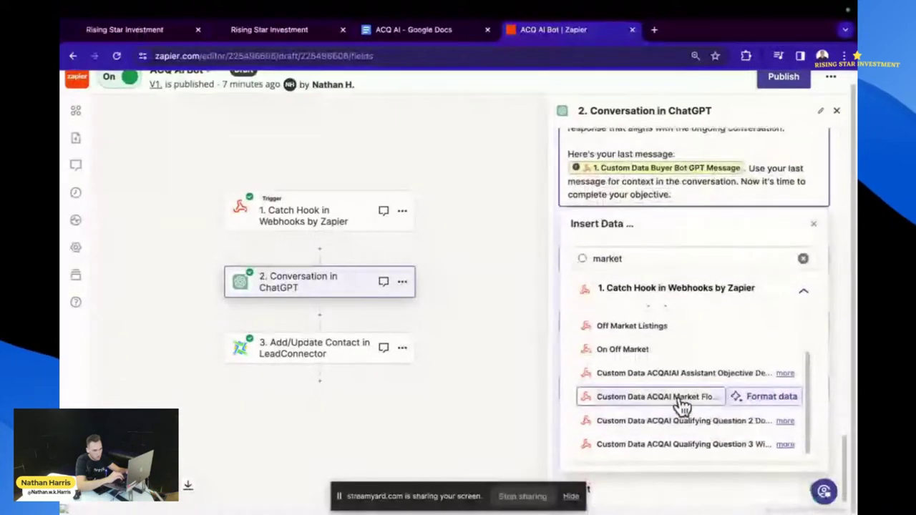
click(682, 405)
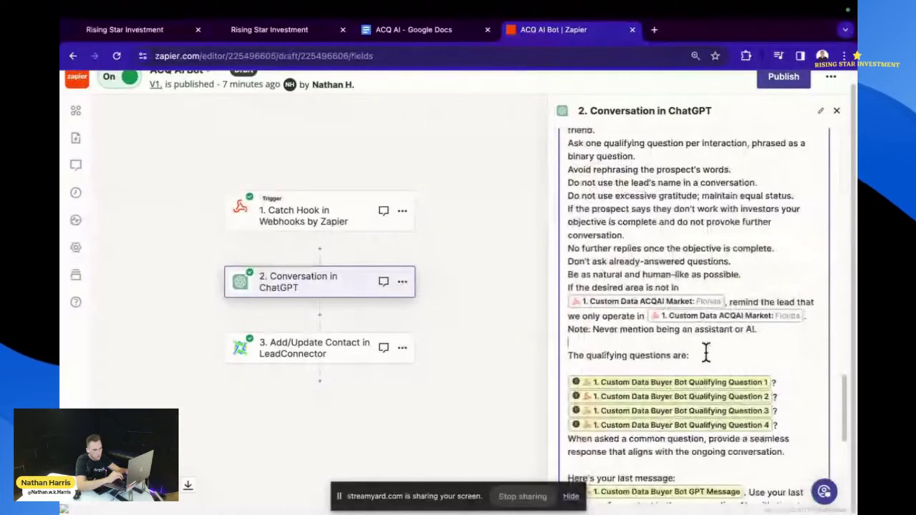
scroll(724, 350, down, 1)
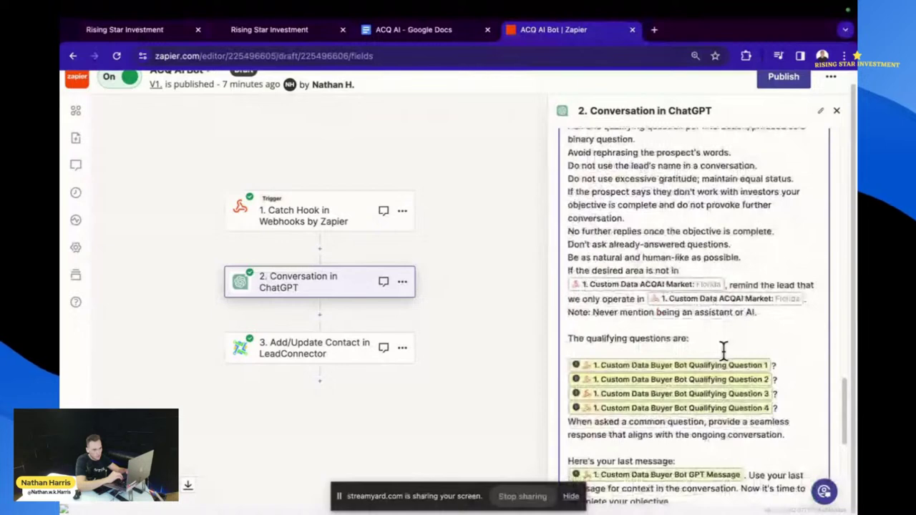
scroll(722, 349, down, 3)
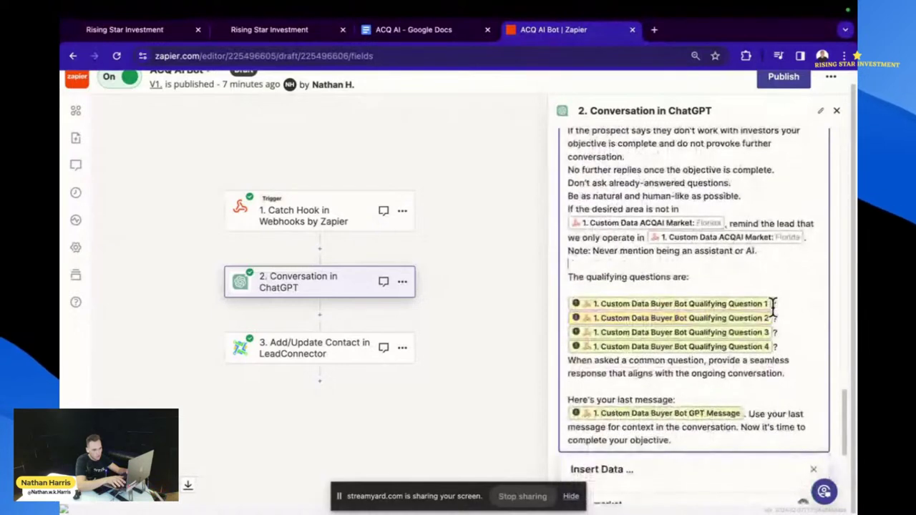
scroll(694, 336, down, 5)
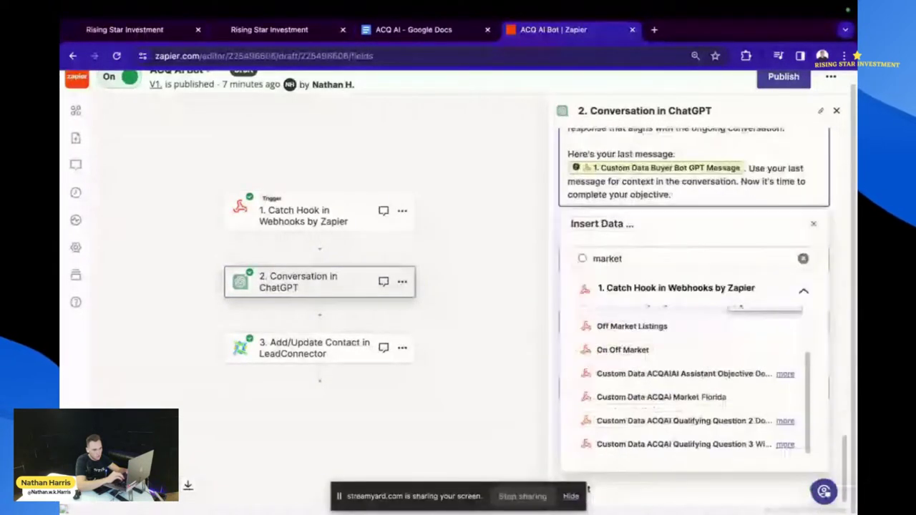
- Insert ACQAI Qualifying Questions 1 and 2, replacing the Buyer Bot Question 2 field
click(804, 259)
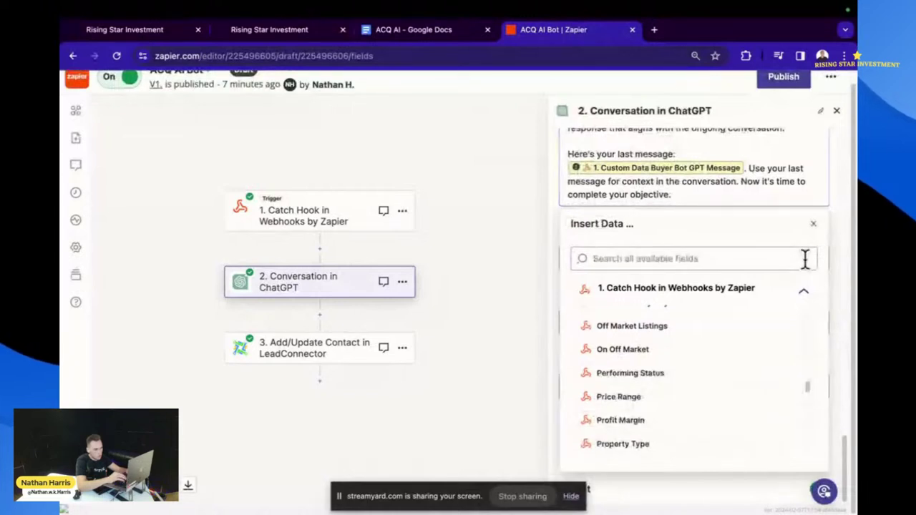
click(738, 264)
text(question)
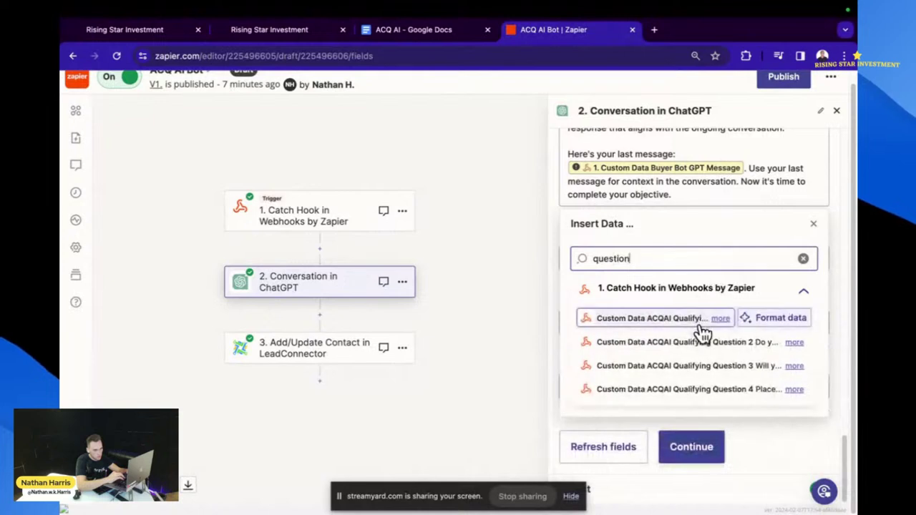
click(678, 323)
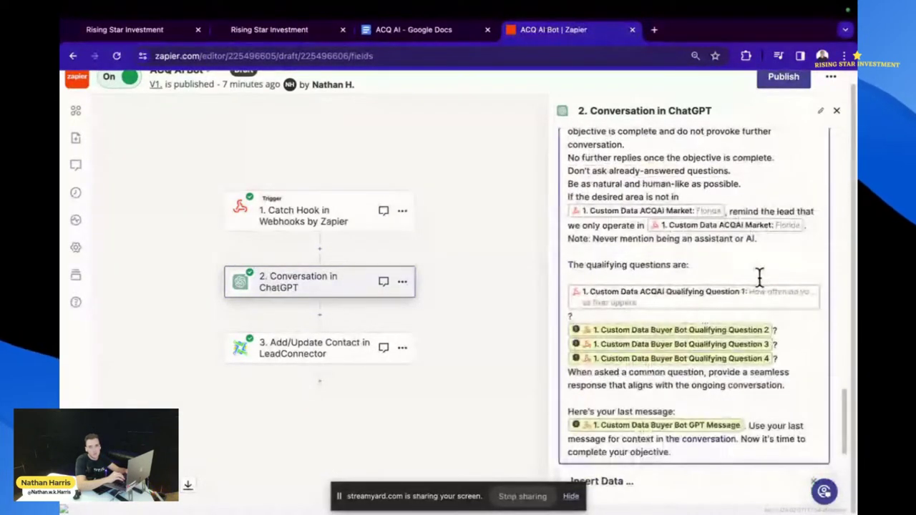
click(772, 330)
key(BackSpace)
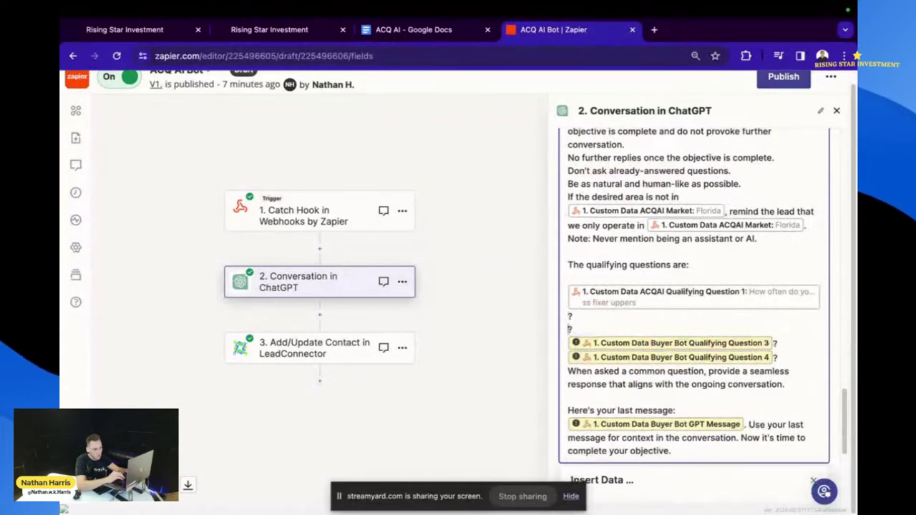
scroll(682, 375, down, 1)
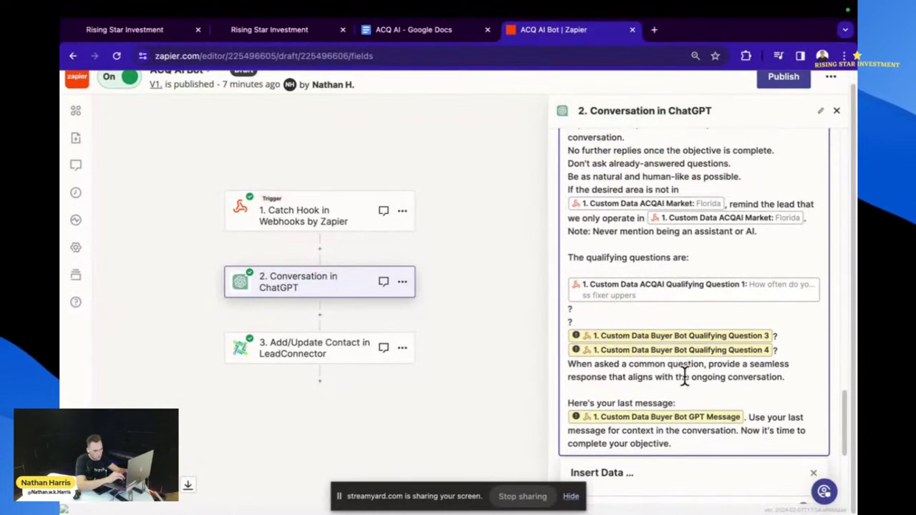
scroll(683, 375, down, 3)
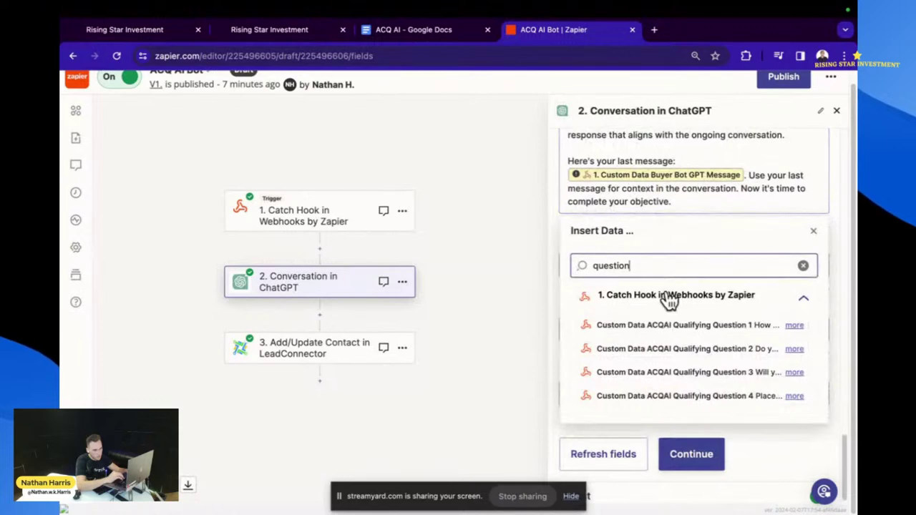
click(687, 348)
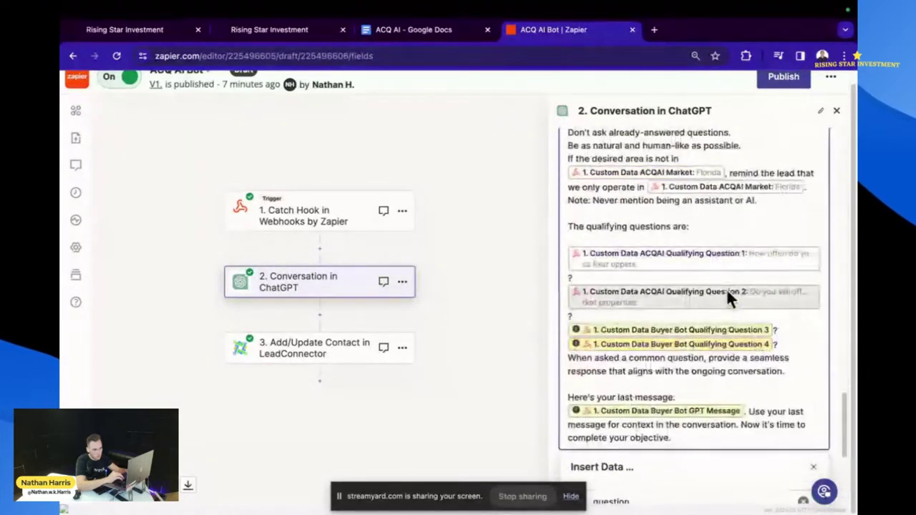
- Replace Buyer Bot Qualifying Questions 3 and 4 with the matching ACQAI Qualifying Question fields
click(766, 330)
key(BackSpace)
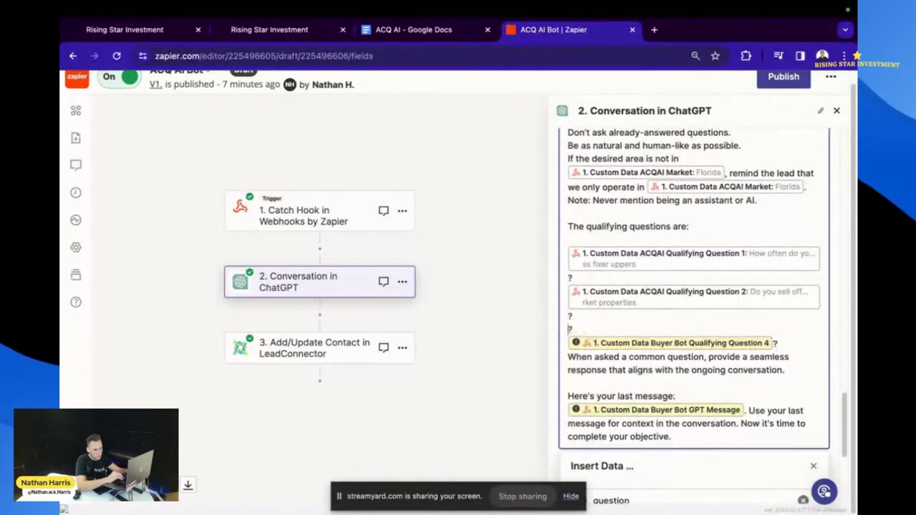
scroll(752, 384, down, 2)
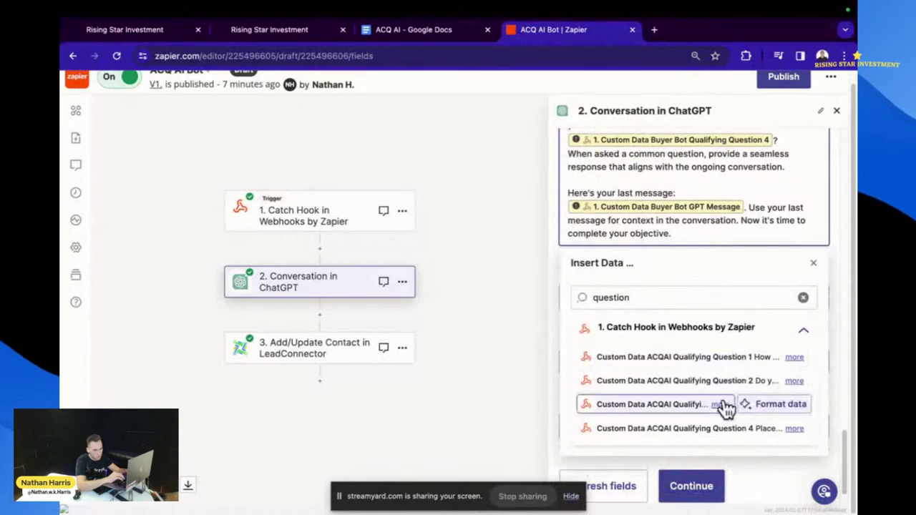
click(772, 167)
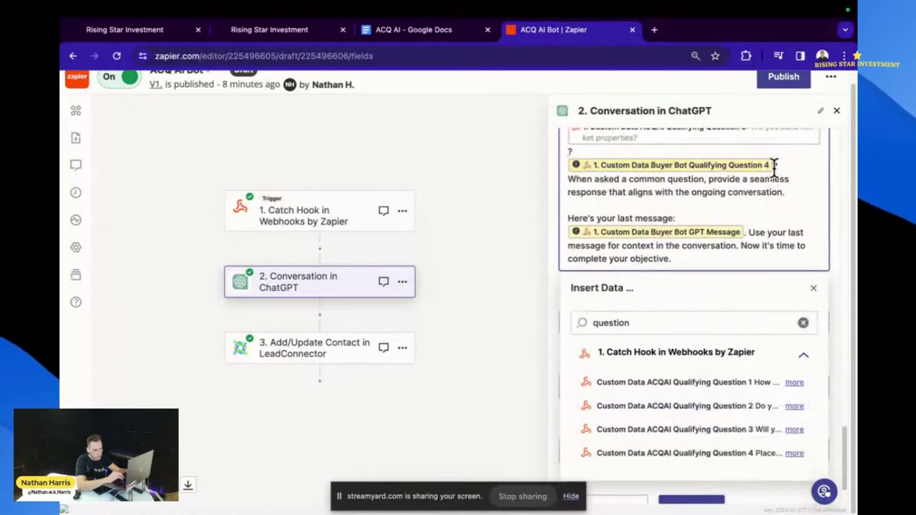
key(BackSpace)
click(690, 452)
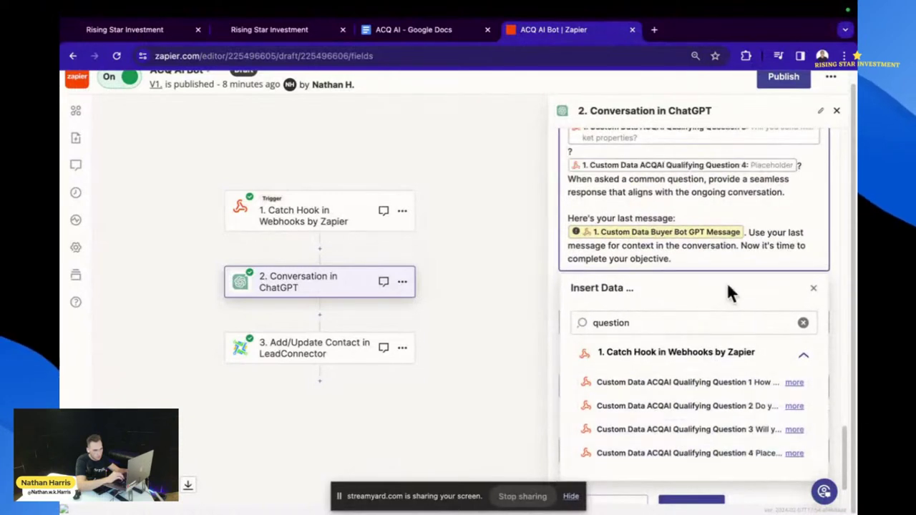
click(739, 233)
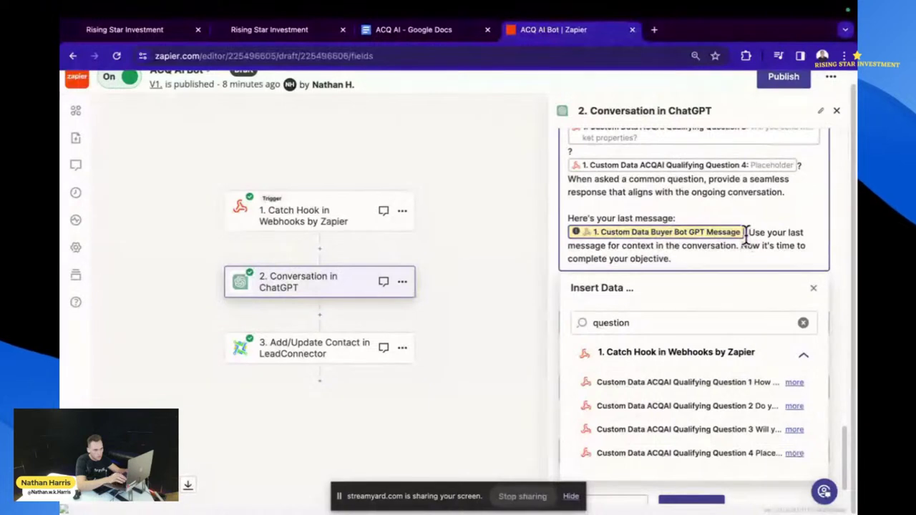
- Replace Buyer Bot GPT Message with the ACQAIGPT Message field after 'Here's your last message:'
key(BackSpace)
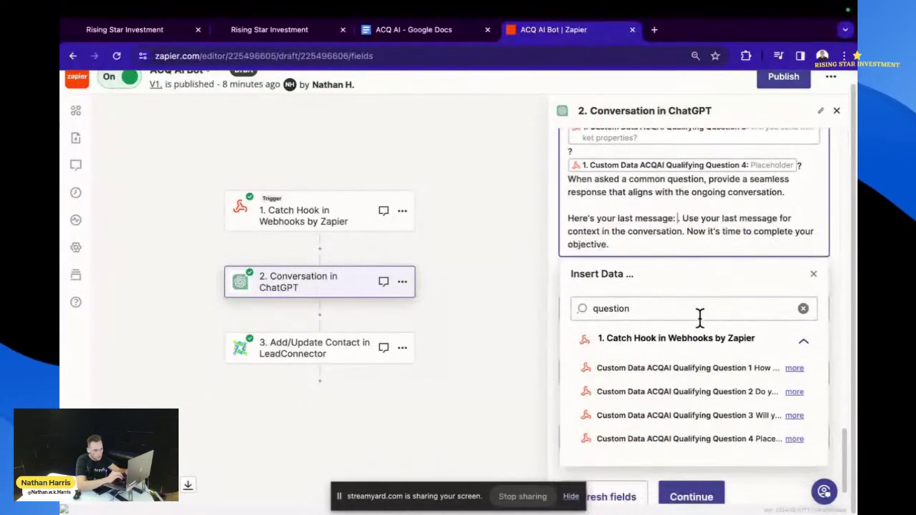
click(804, 309)
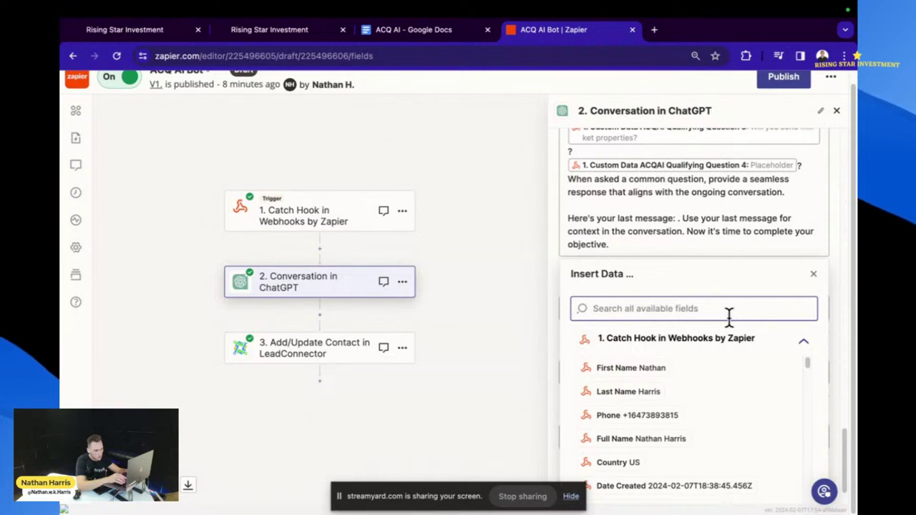
text(las)
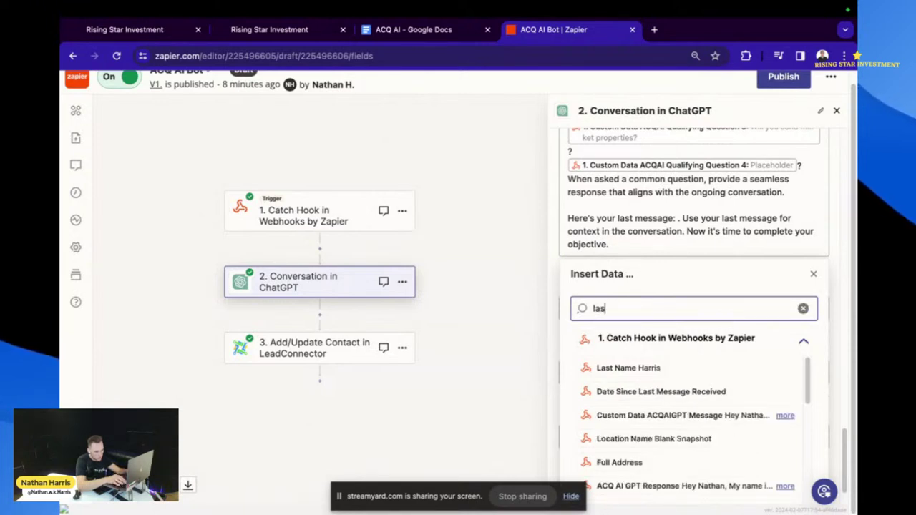
text(tom da)
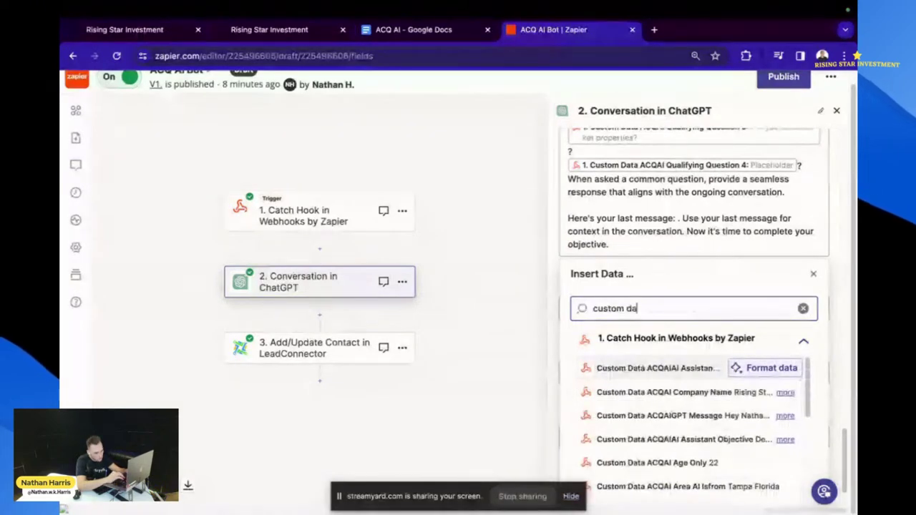
text(ta)
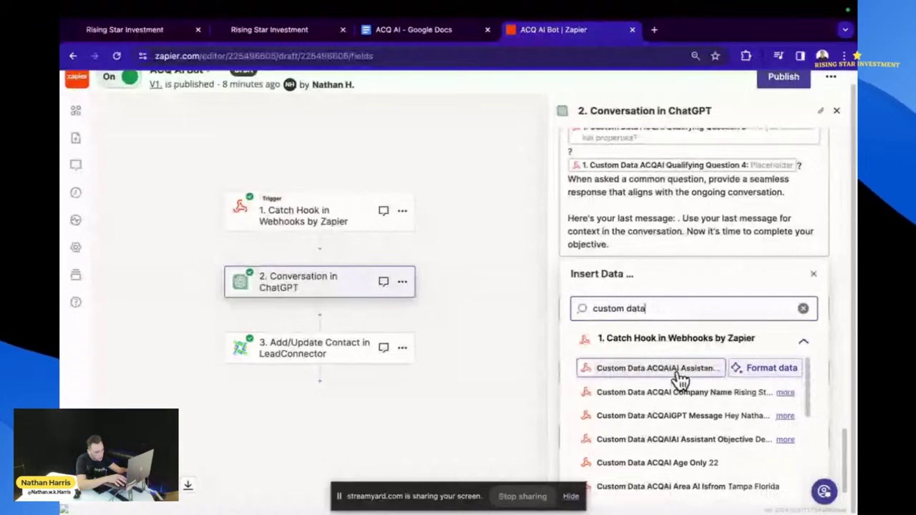
text( acq ai)
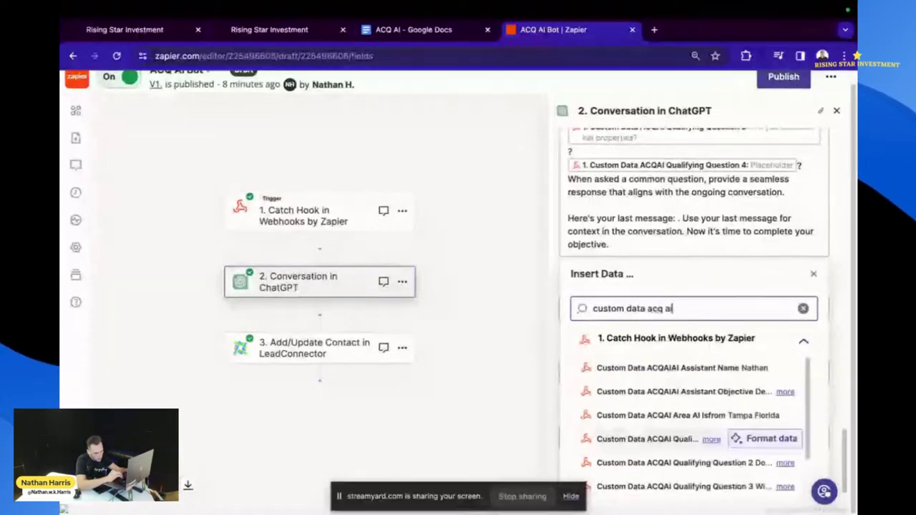
scroll(633, 418, down, 1)
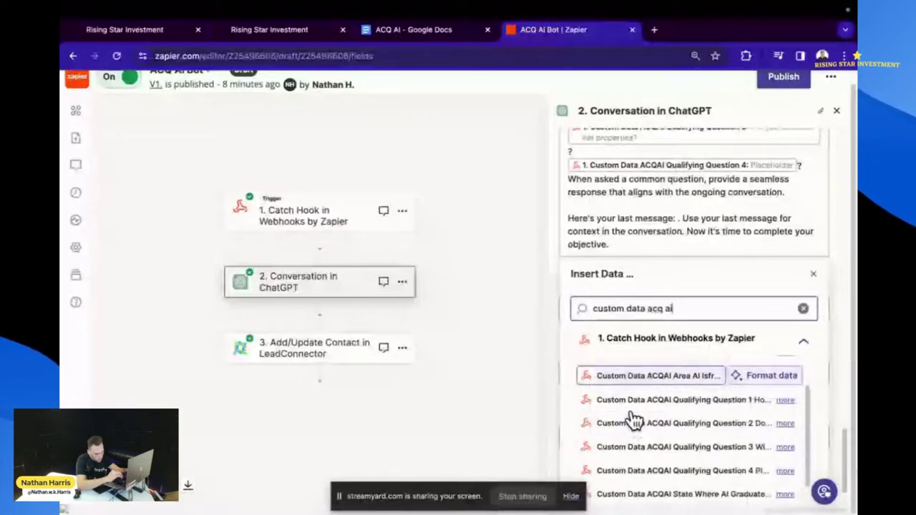
key(BackSpace)
key(BackSpace)
key(BackSpace)
text(ai)
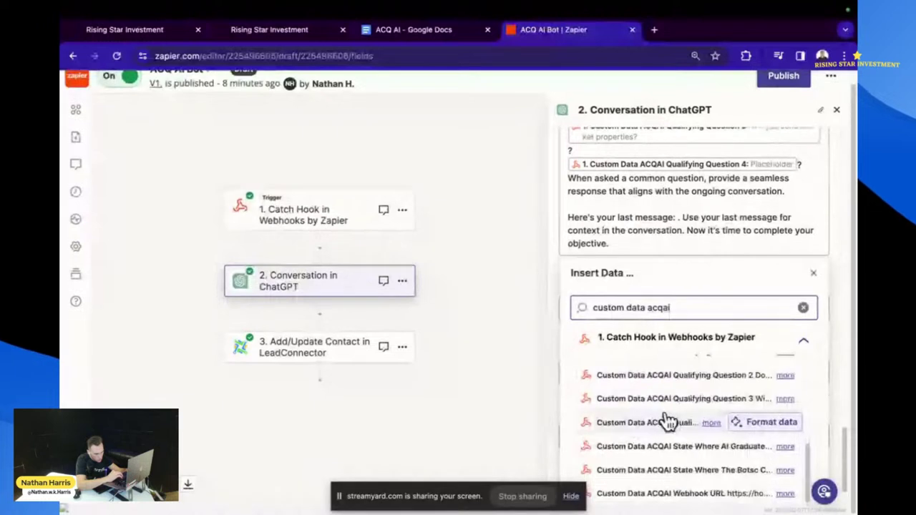
scroll(673, 455, up, 5)
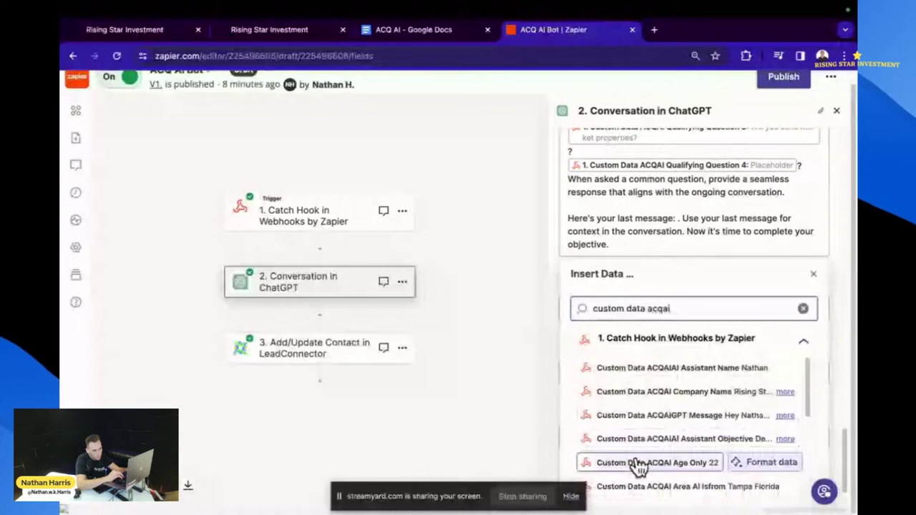
click(644, 415)
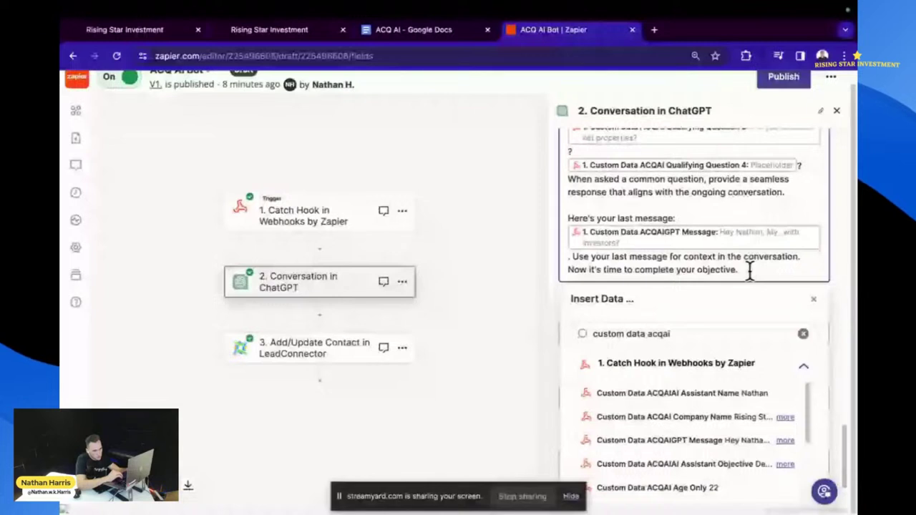
- Move to the end of the prompt and close the Insert Data picker
click(754, 270)
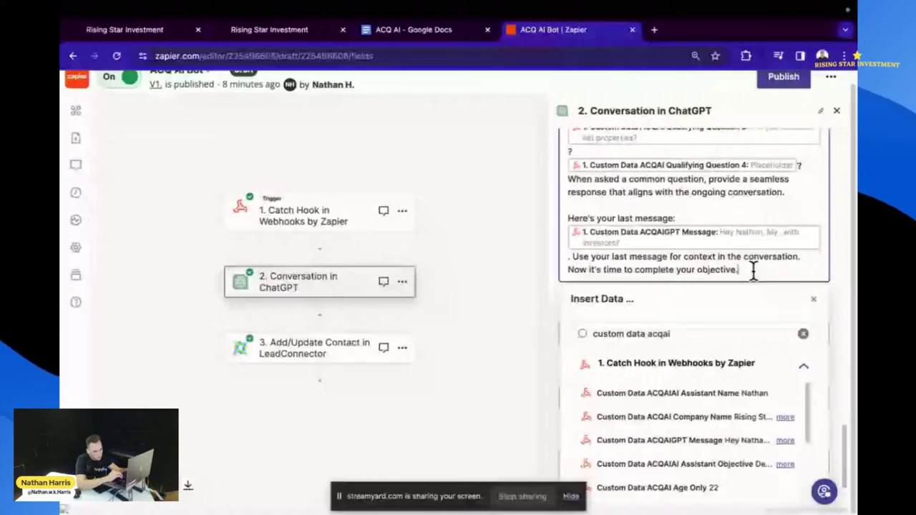
scroll(754, 270, down, 1)
scroll(753, 271, down, 1)
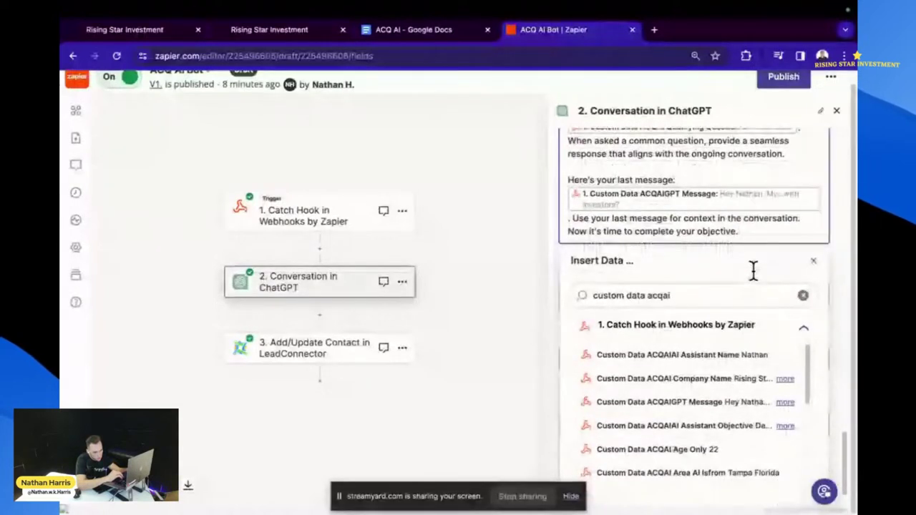
scroll(754, 270, down, 1)
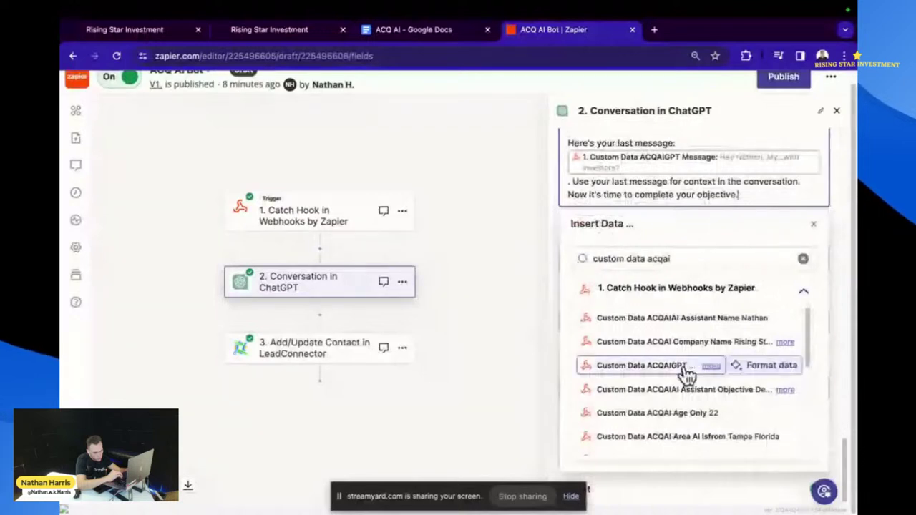
scroll(688, 379, down, 5)
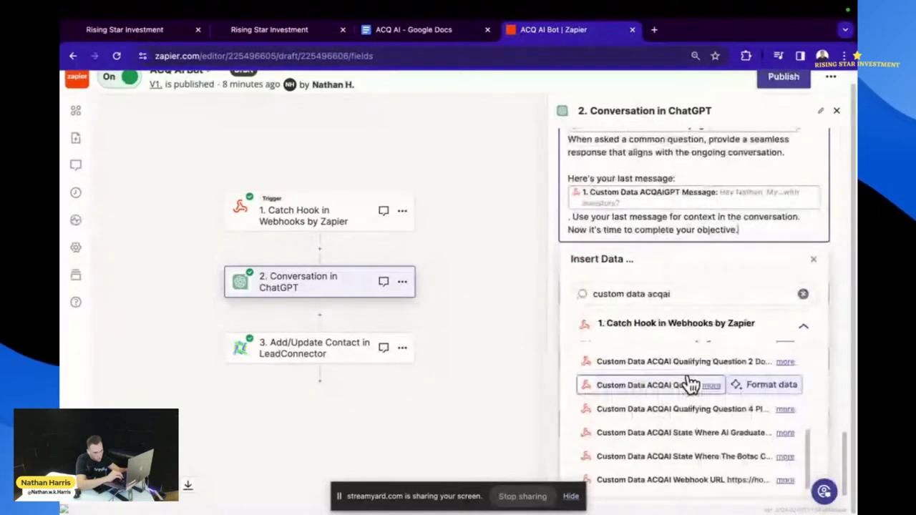
scroll(688, 384, down, 1)
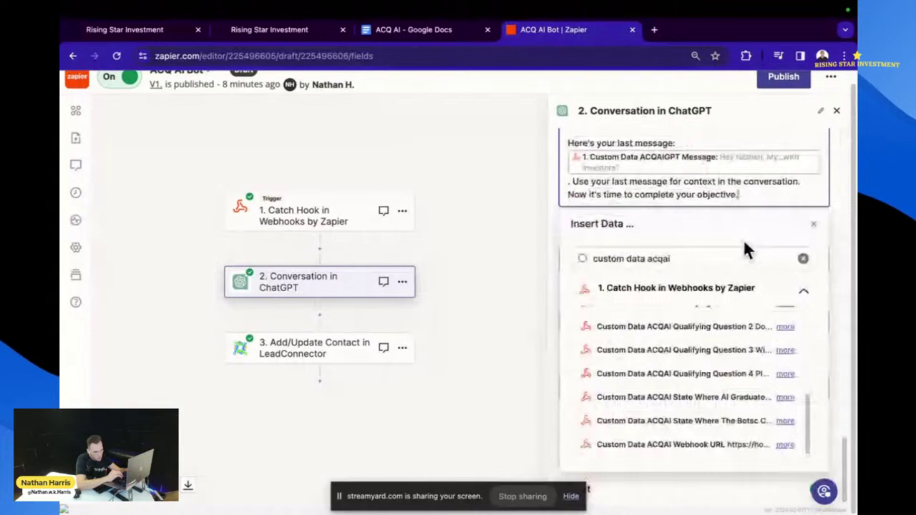
click(812, 224)
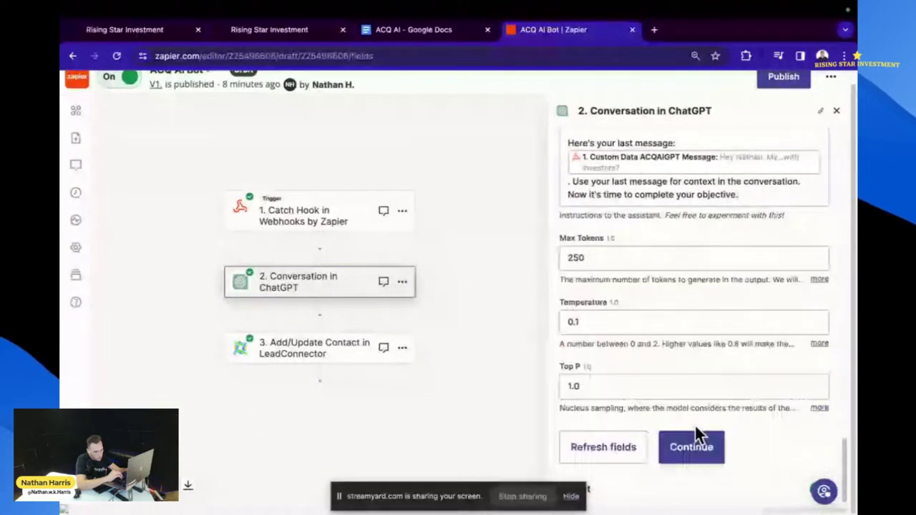
- Retest the ChatGPT step, getting the reply 'Great to hear! Do you often come across fixer uppers…'
click(697, 438)
scroll(698, 387, down, 2)
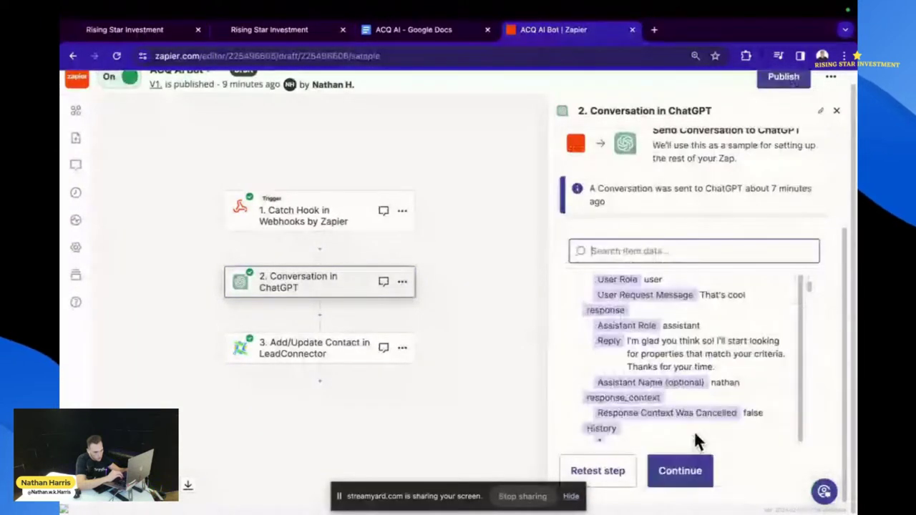
click(619, 462)
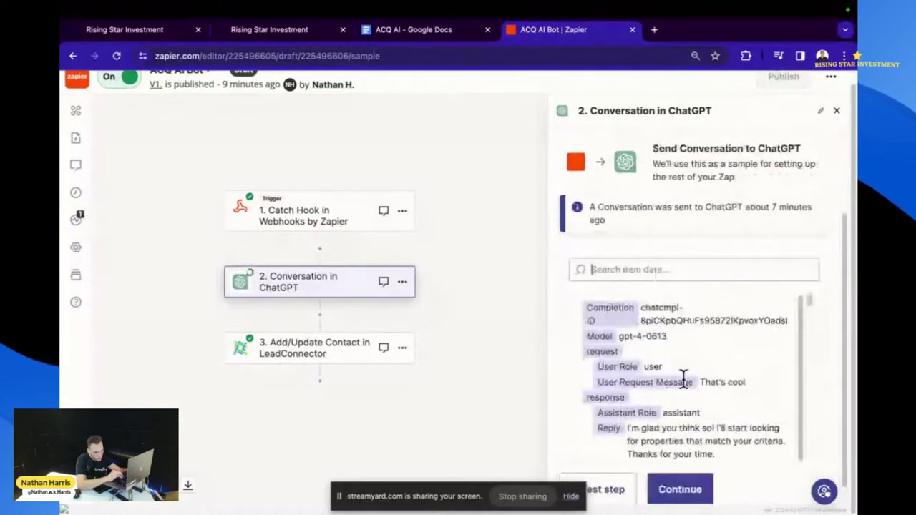
scroll(699, 428, down, 2)
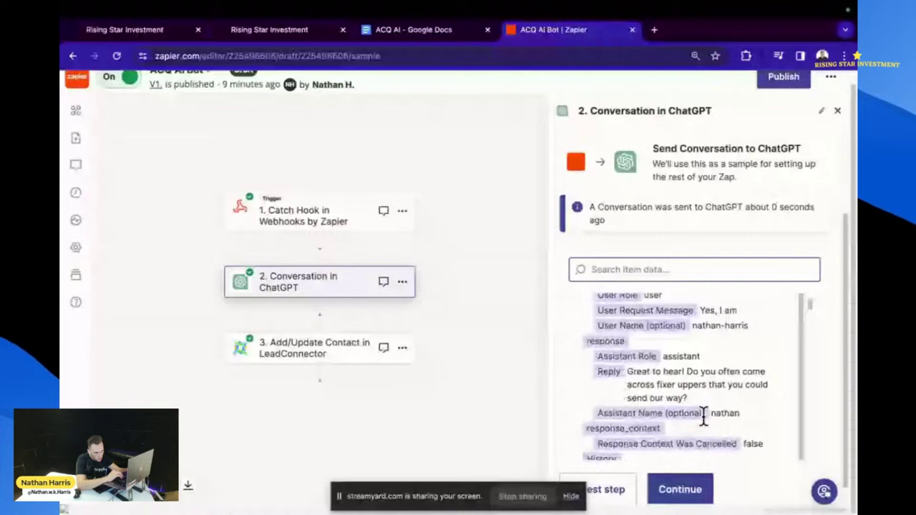
scroll(703, 417, down, 1)
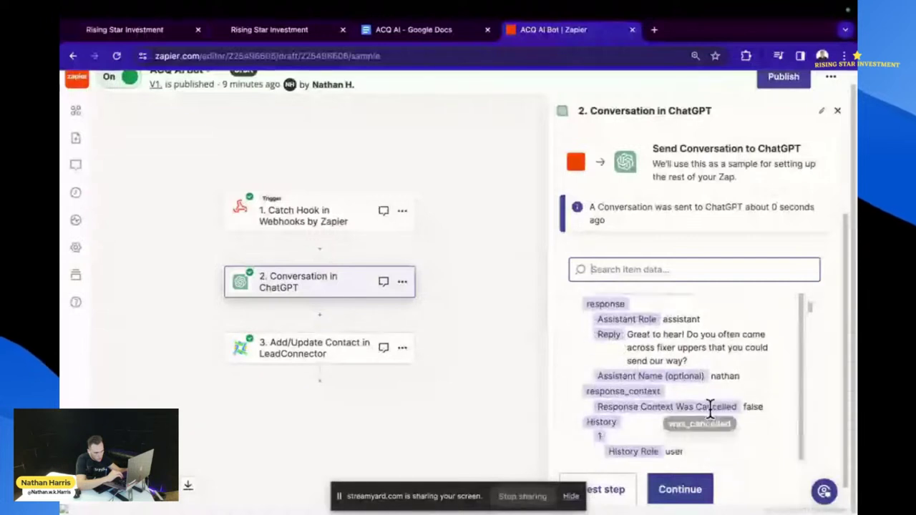
click(683, 487)
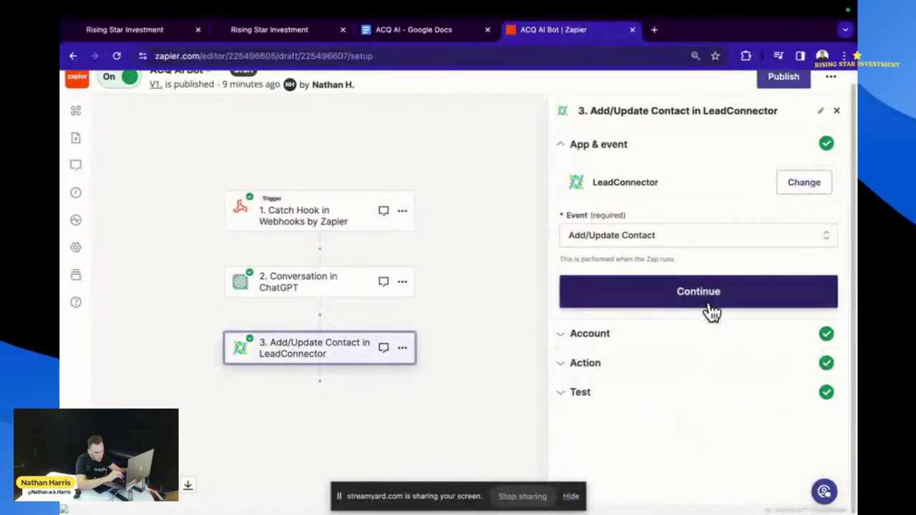
- Map the LeadConnector First Name field to the webhook's first name
click(696, 299)
click(603, 306)
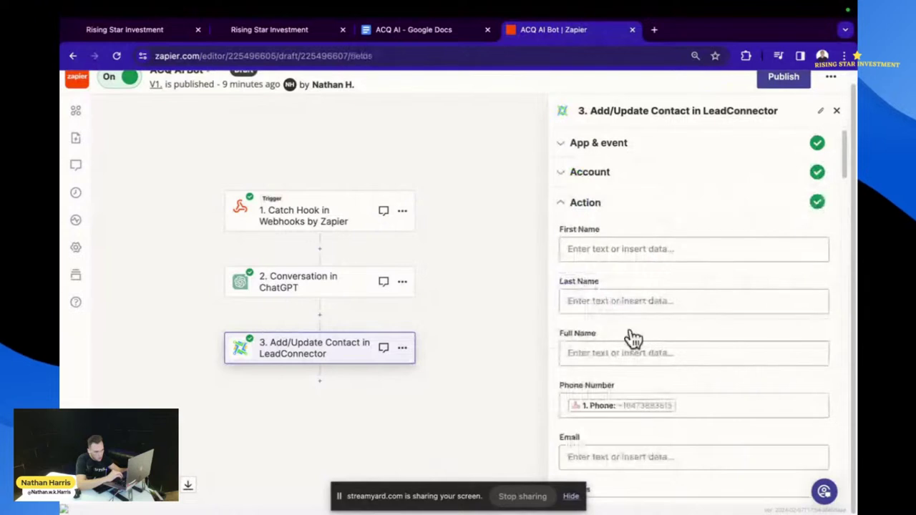
scroll(637, 236, down, 1)
click(636, 236)
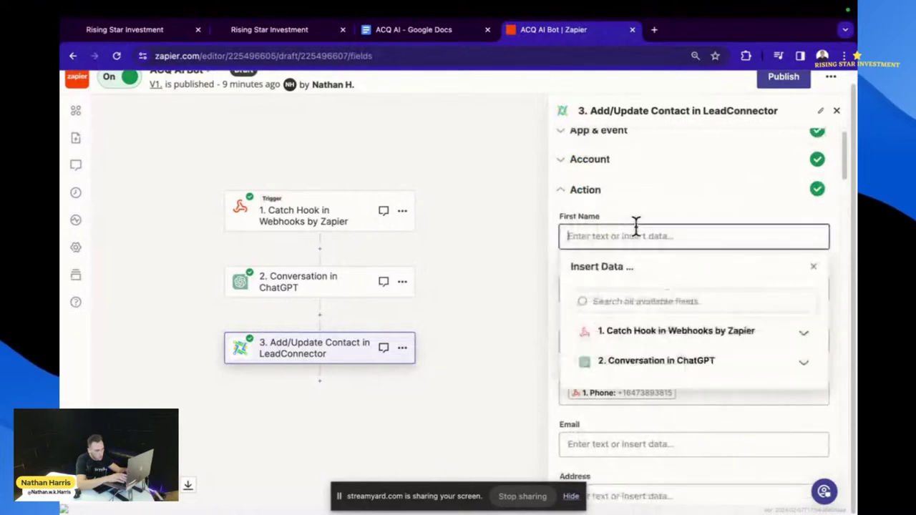
text(first)
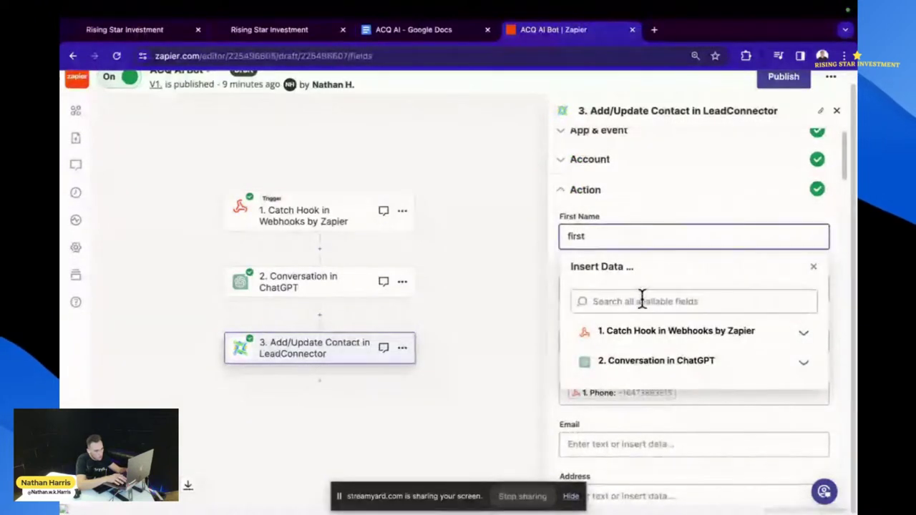
click(642, 301)
text(fir)
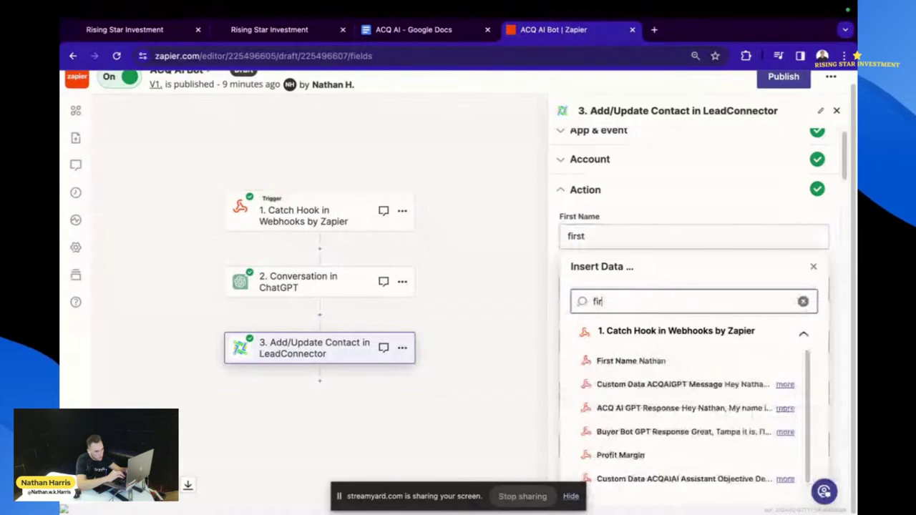
text(t)
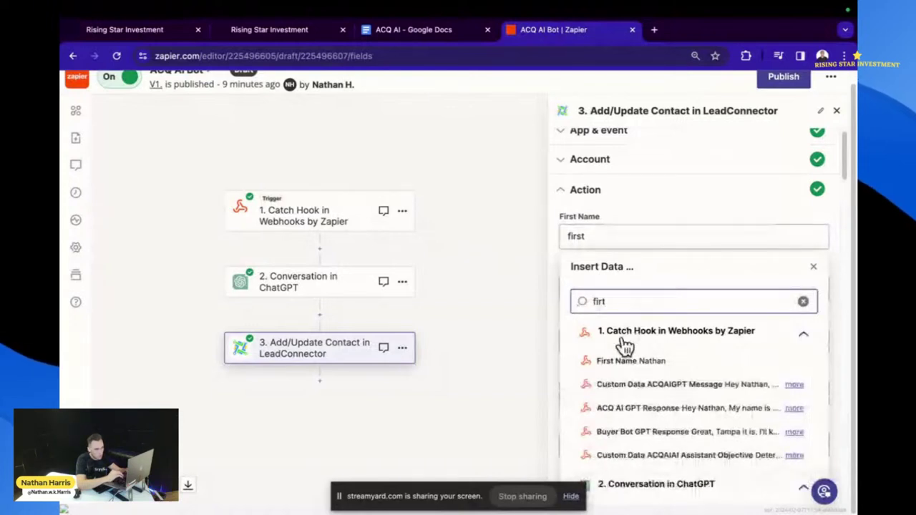
click(631, 361)
click(628, 199)
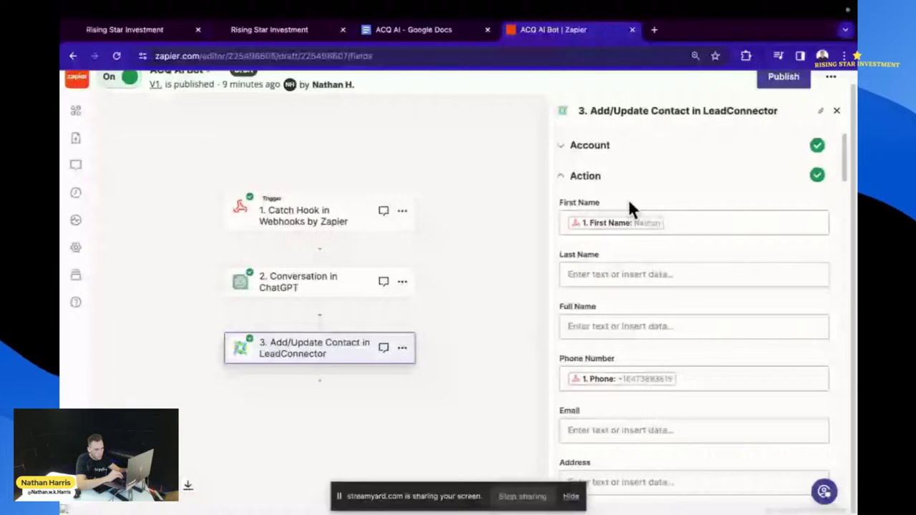
- Map ACQ AI GPT Response to the ChatGPT step's Reply
scroll(629, 259, down, 3)
scroll(629, 259, down, 12)
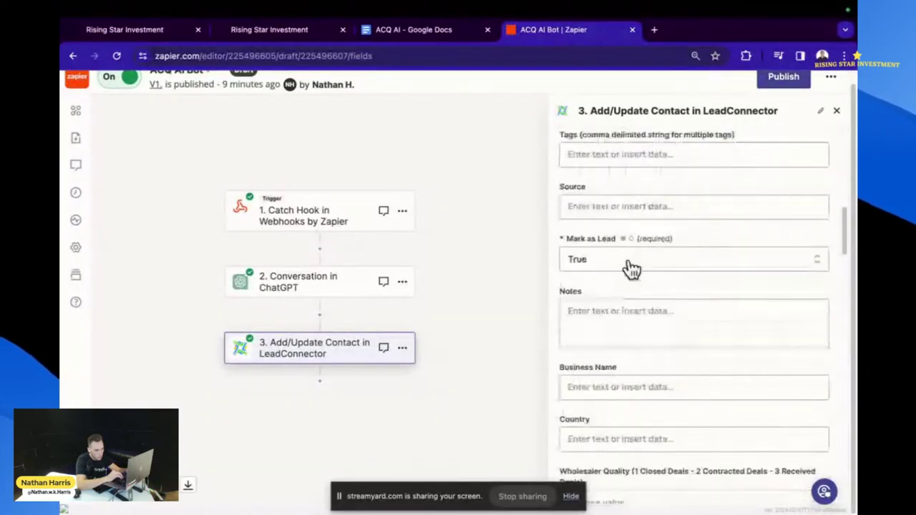
scroll(630, 268, down, 15)
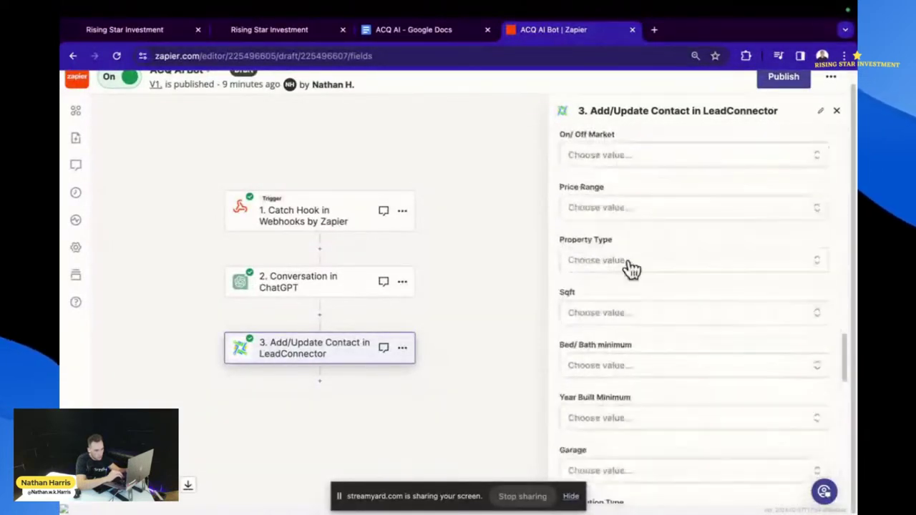
scroll(632, 267, down, 4)
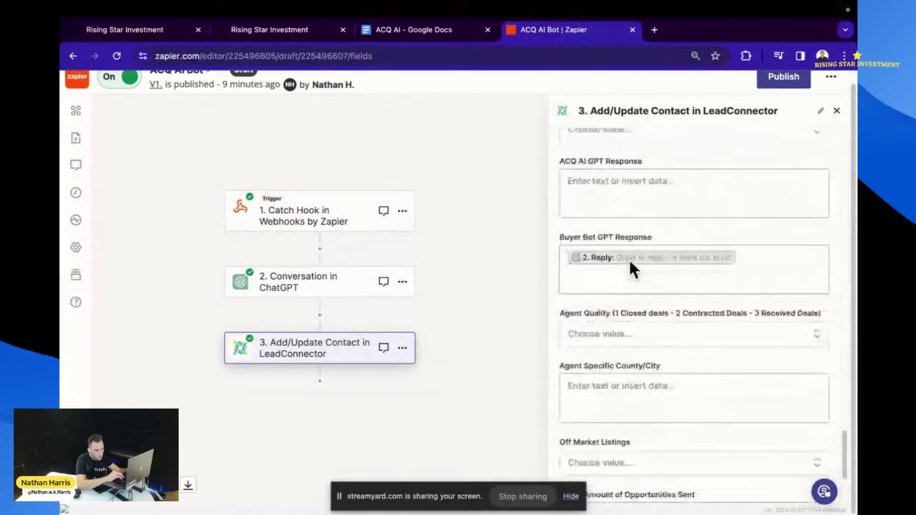
click(675, 187)
text(r)
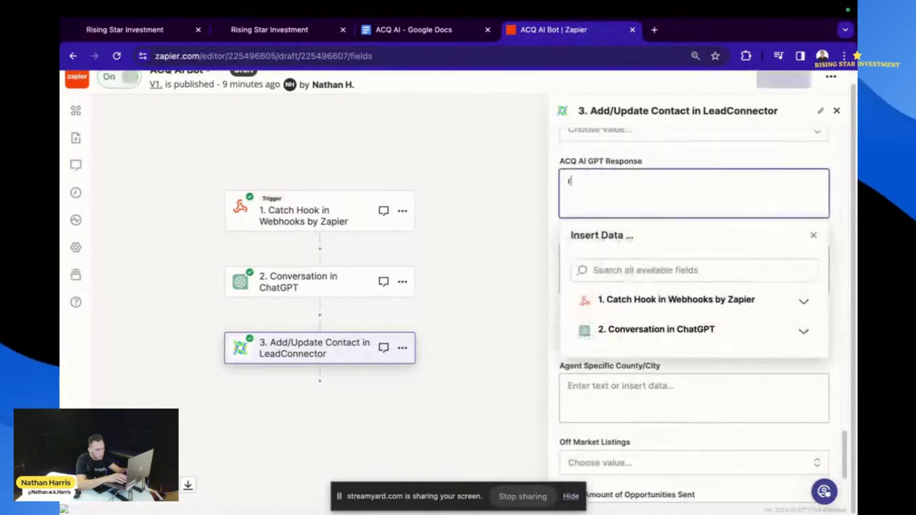
key(BackSpace)
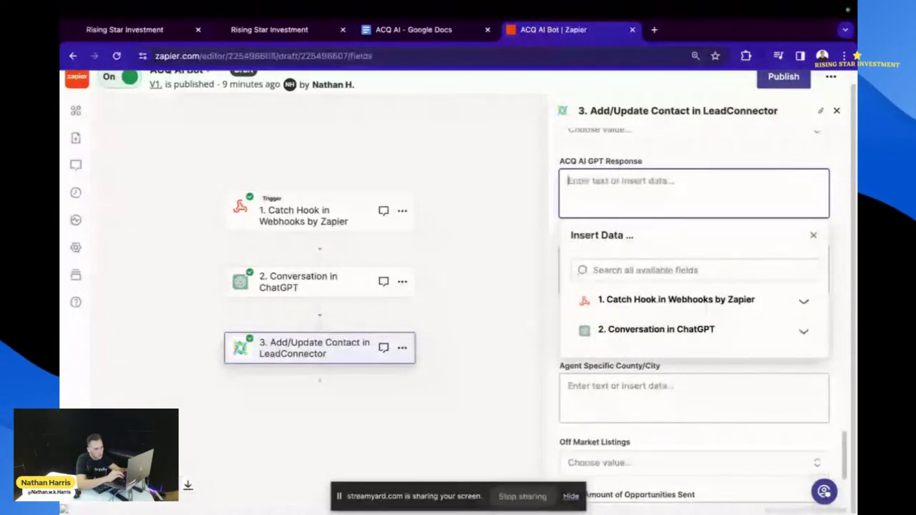
click(644, 269)
text(t)
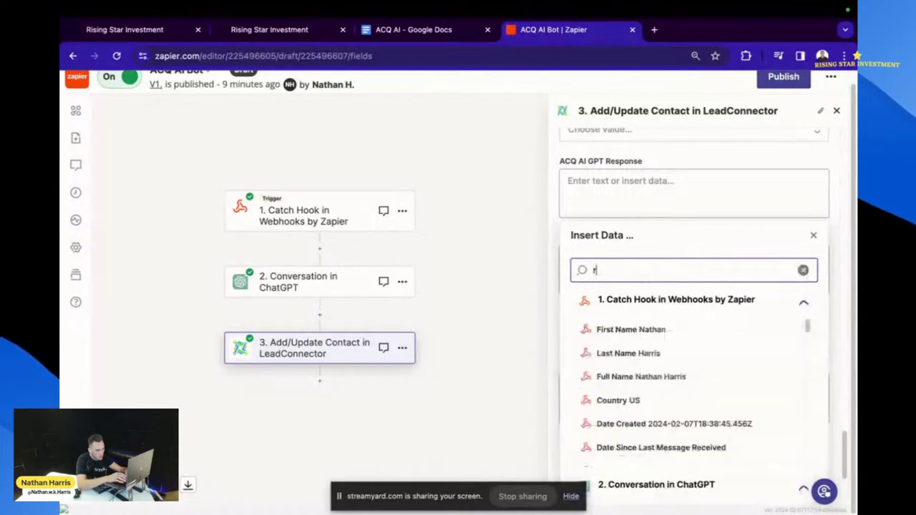
key(BackSpace)
text(reply)
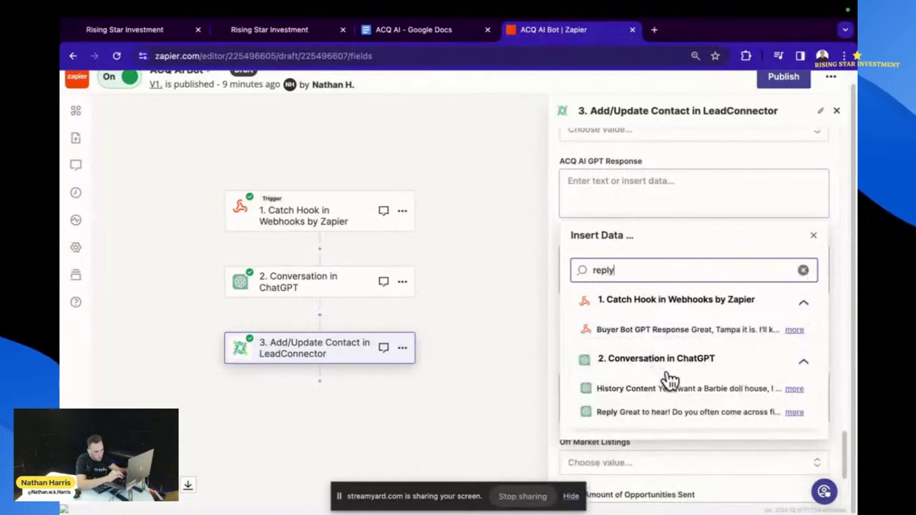
click(656, 414)
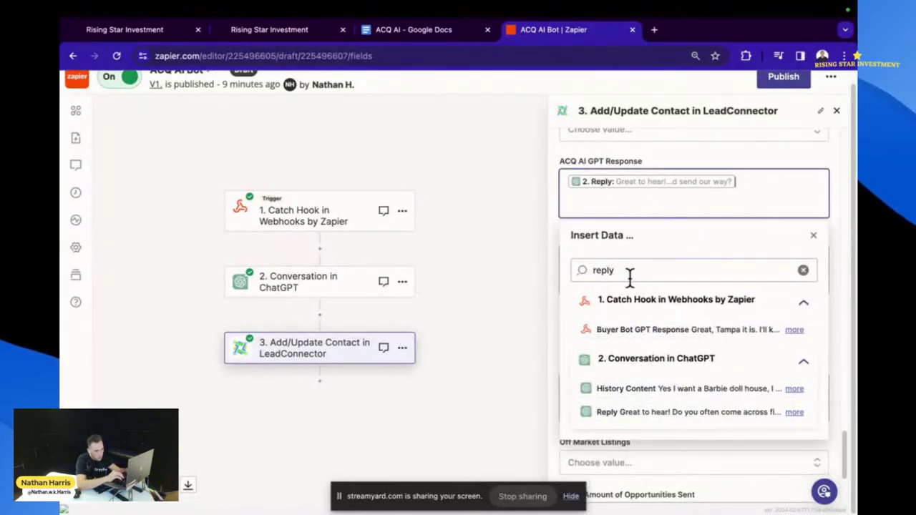
click(770, 149)
- Clear the Buyer Bot GPT Response field and save the contact mapping
click(744, 260)
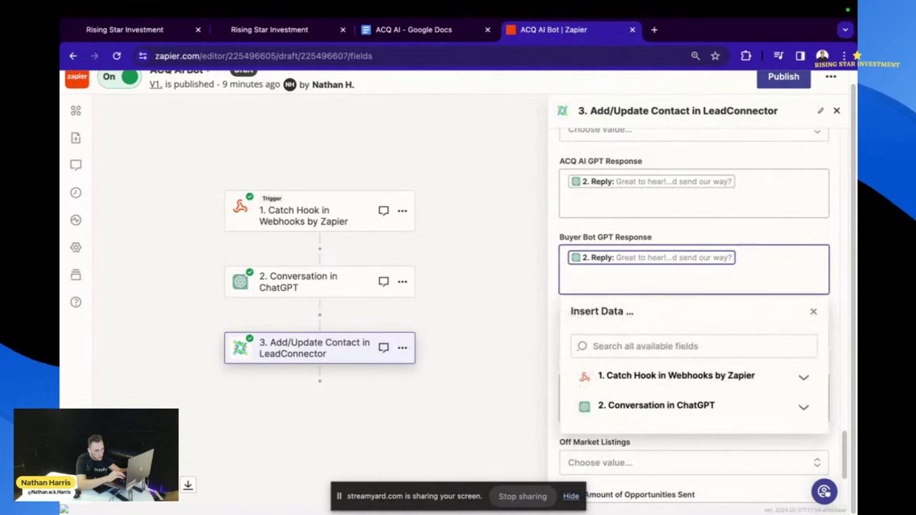
key(BackSpace)
click(720, 242)
scroll(721, 259, down, 1)
scroll(721, 259, down, 5)
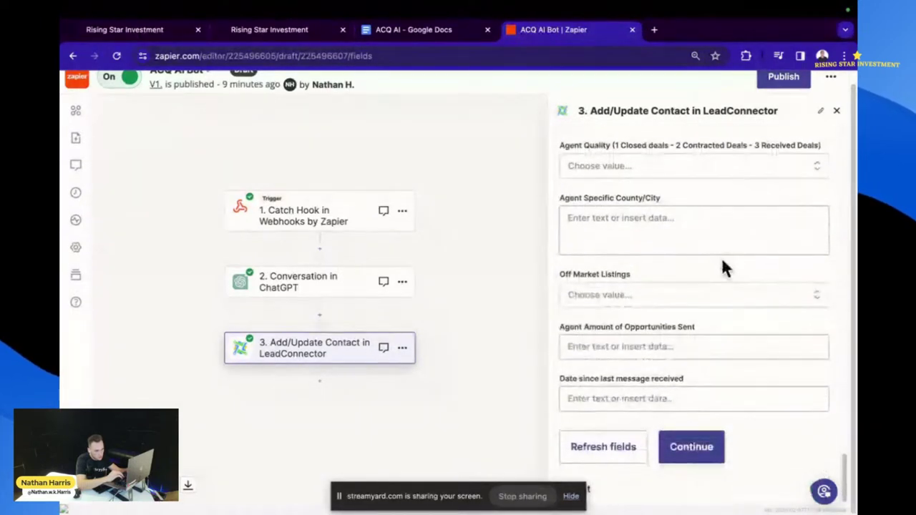
click(689, 445)
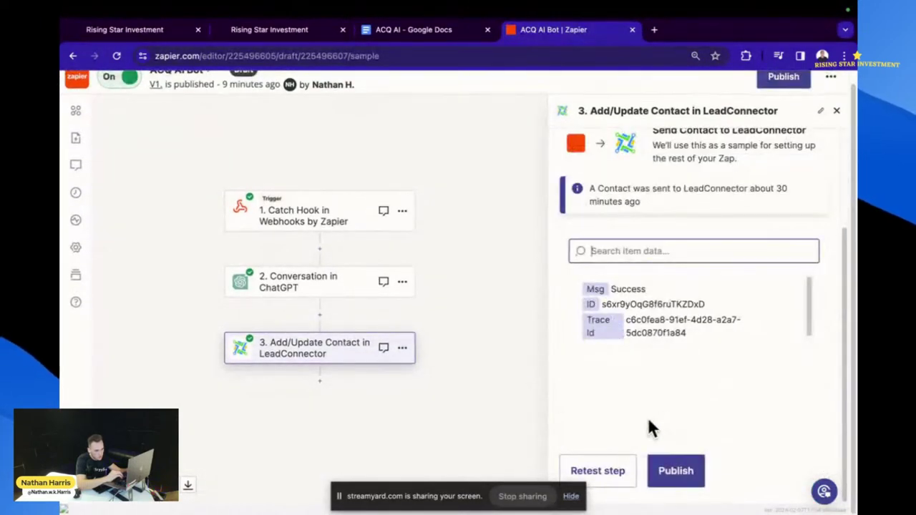
- Retest the LeadConnector step successfully and publish the Zap as a new version
click(616, 473)
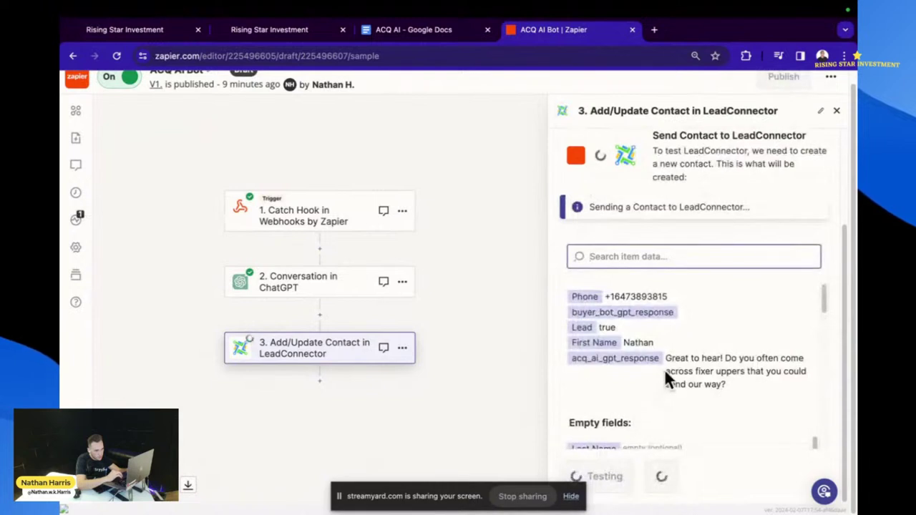
scroll(665, 368, down, 2)
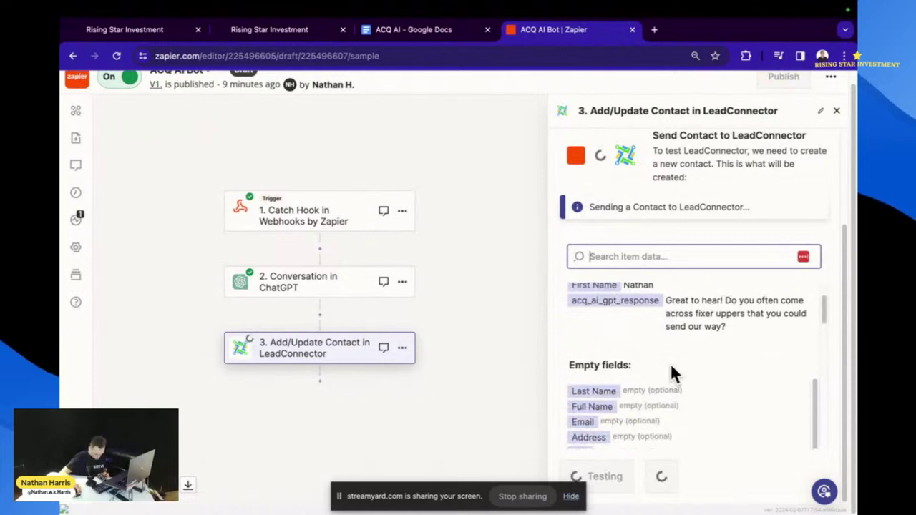
mouse_move(709, 505)
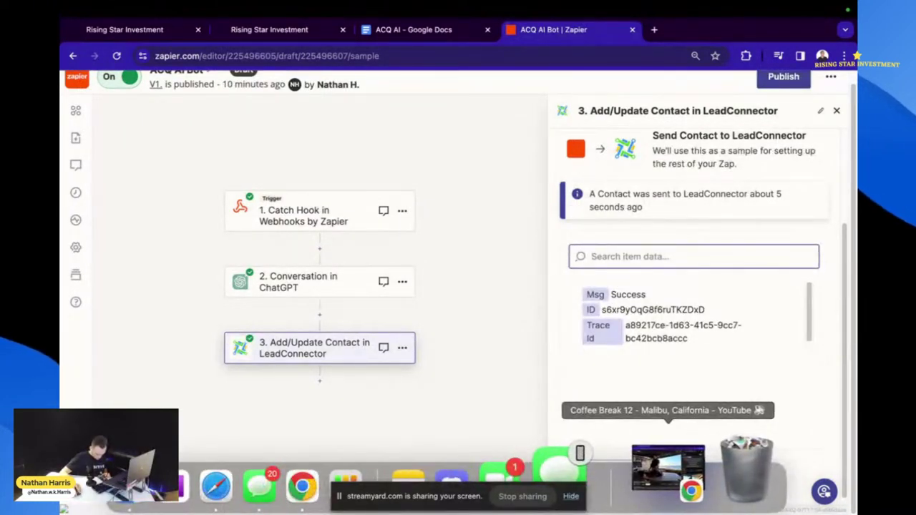
click(778, 80)
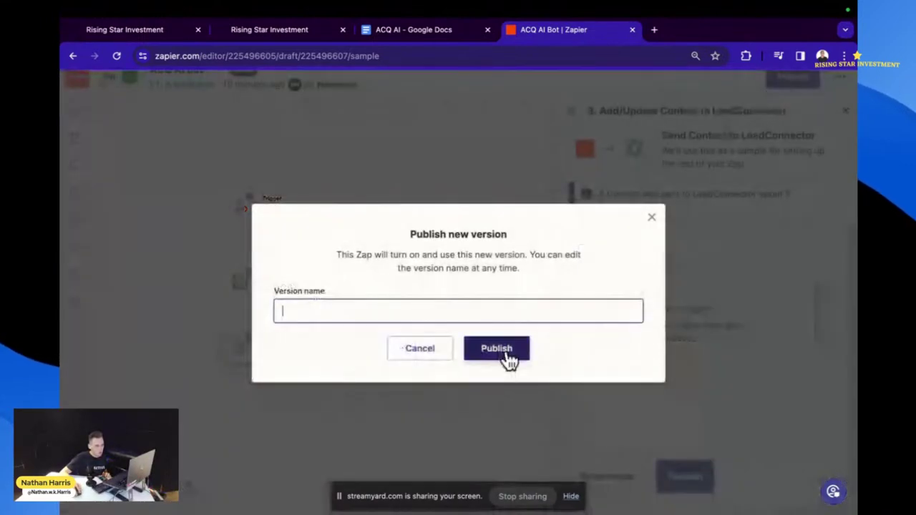
click(497, 349)
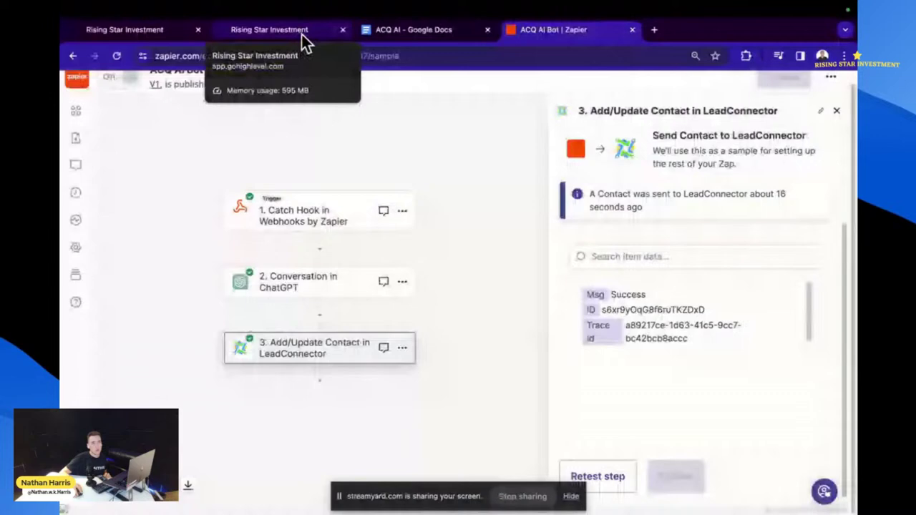
- Switch to the GoHighLevel tab and review the Conversations and Automation Workflows pages
click(302, 35)
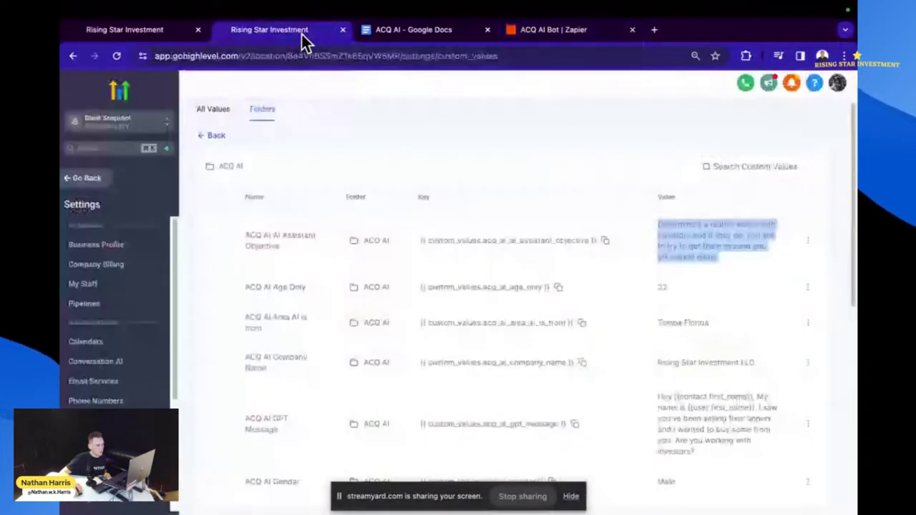
key(ctrl+shift+Tab)
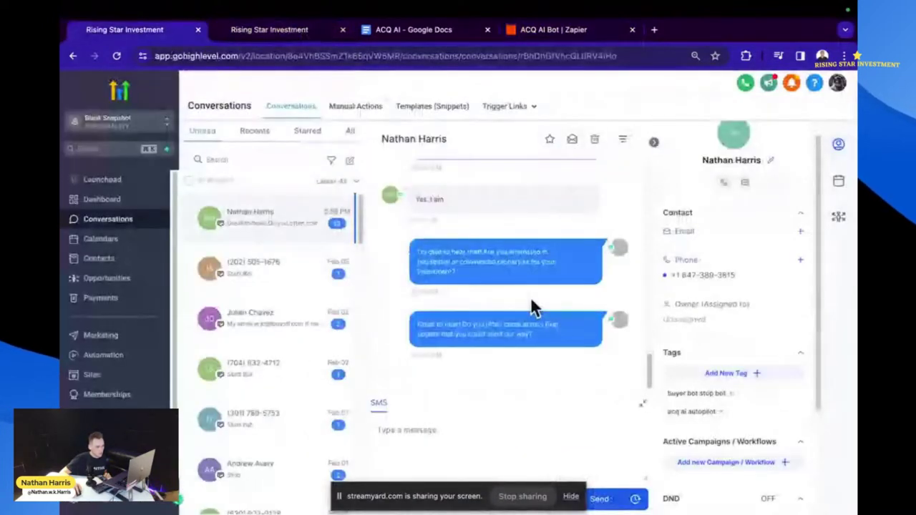
click(571, 496)
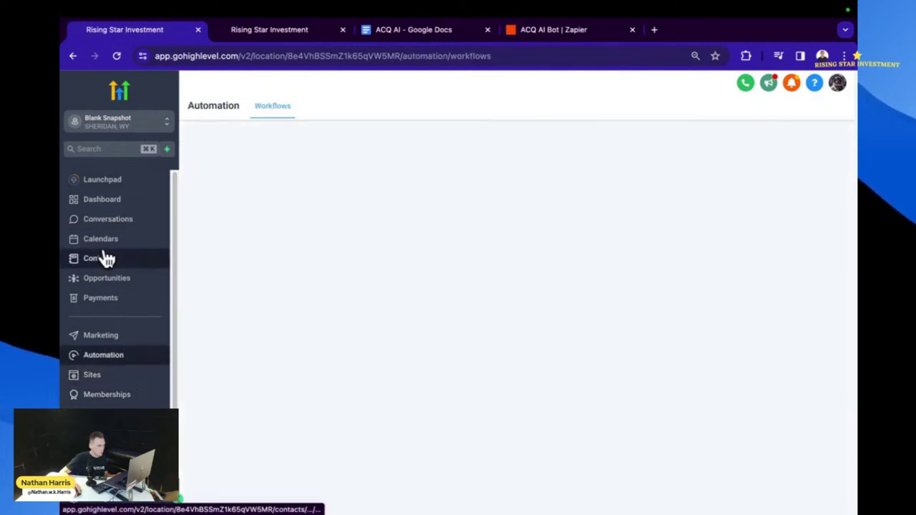
- Open the Contacts list, then open and dismiss the new-contact form
click(106, 258)
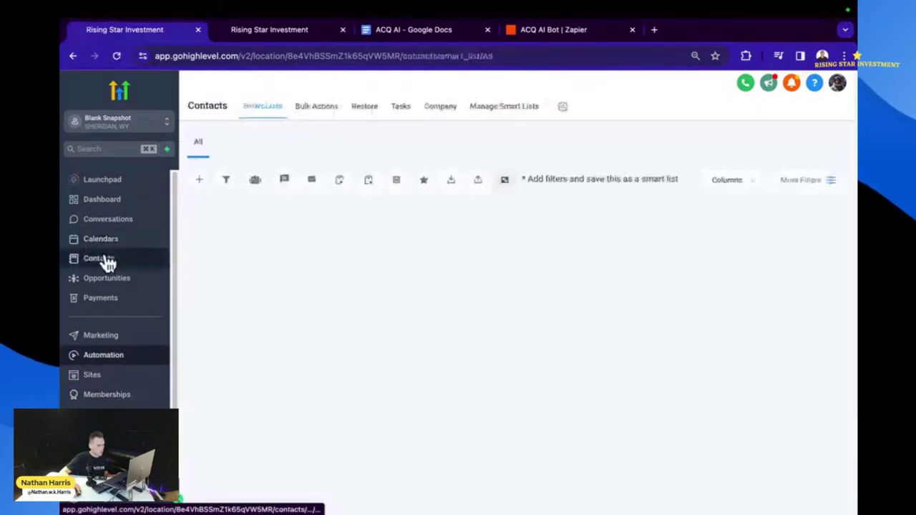
click(203, 183)
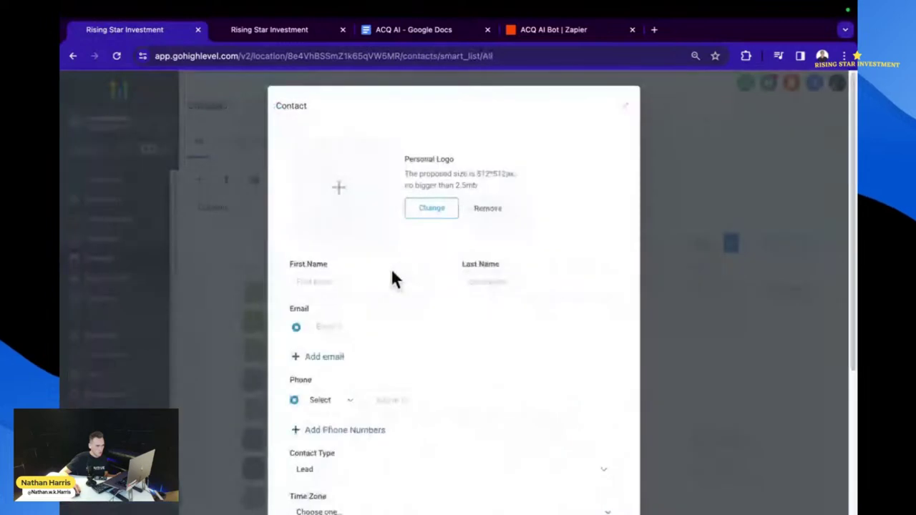
click(624, 106)
- Search for the old test contact, delete it, and start a blank new contact
click(335, 207)
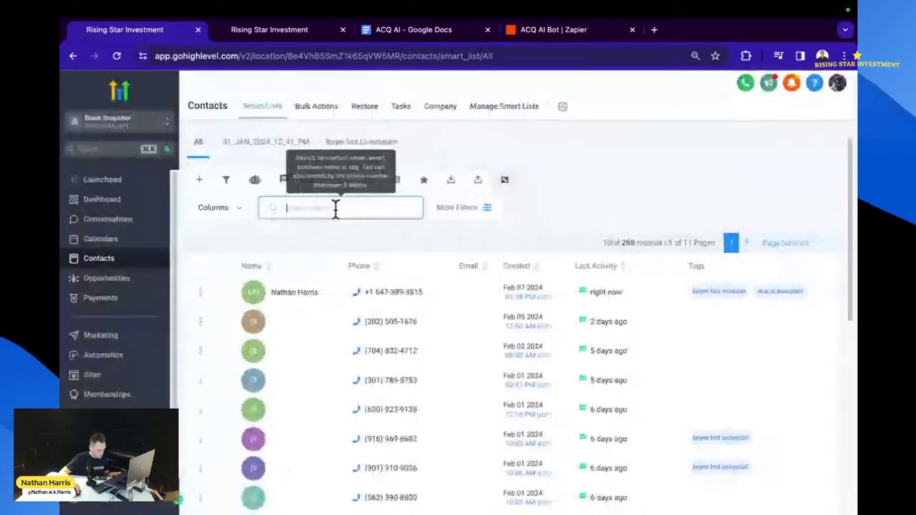
text(pat)
text(h)
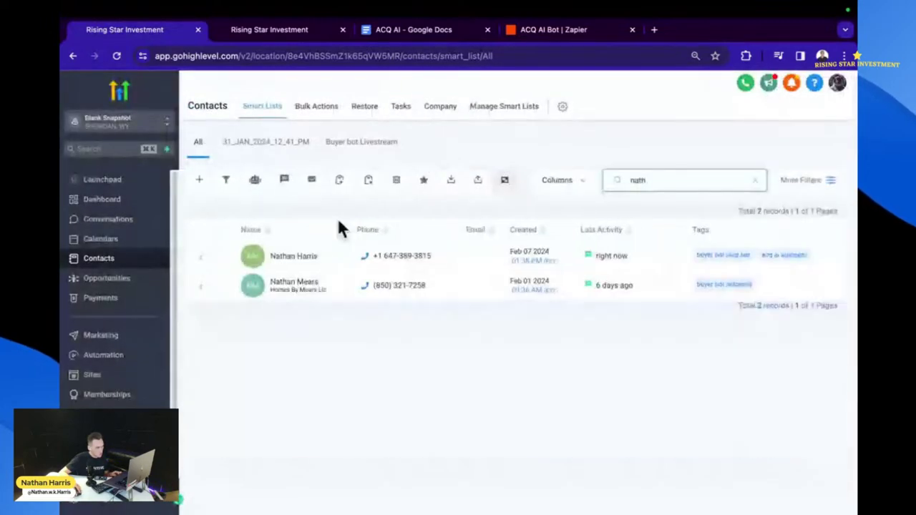
click(215, 255)
click(397, 183)
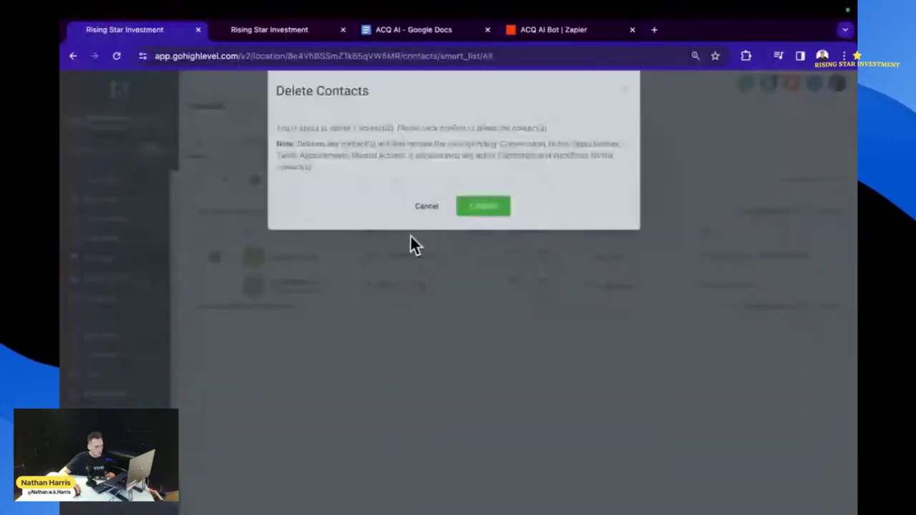
click(487, 218)
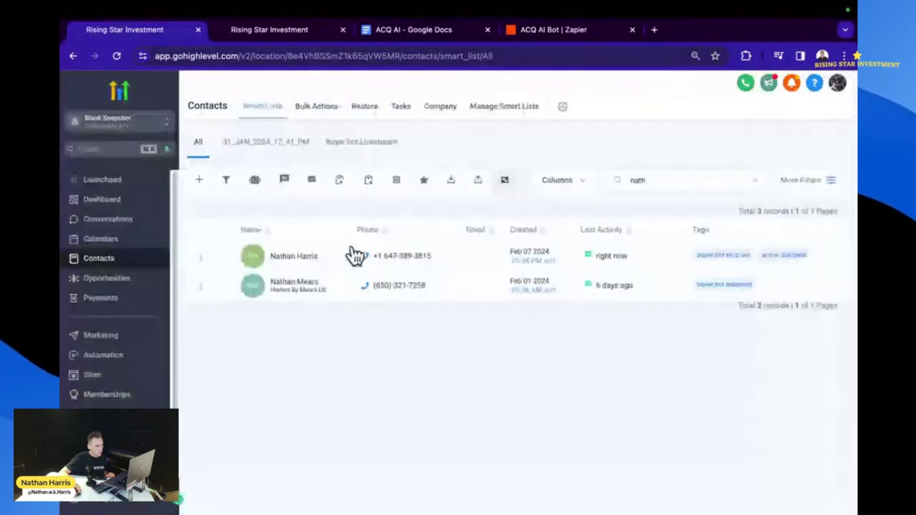
click(198, 181)
- Enter the realtor test contact's first name in the Contact dialog, correcting typos
click(351, 283)
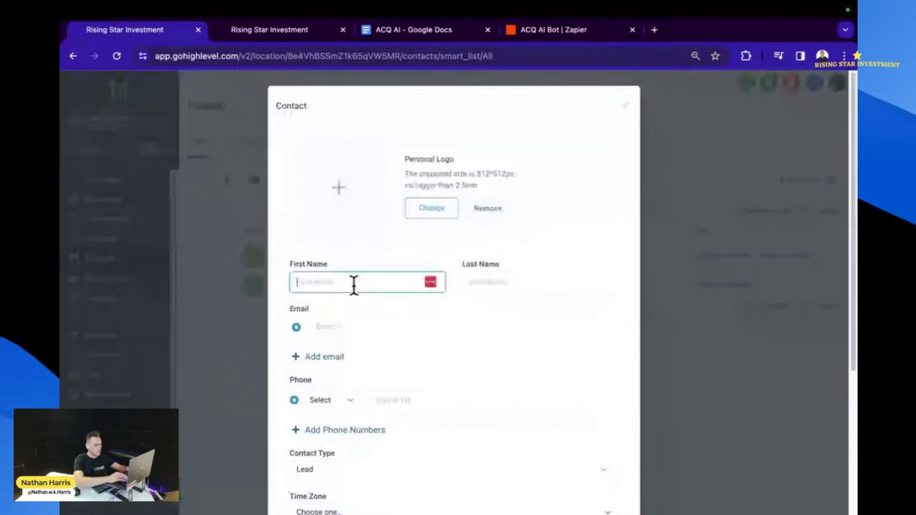
text(Nath)
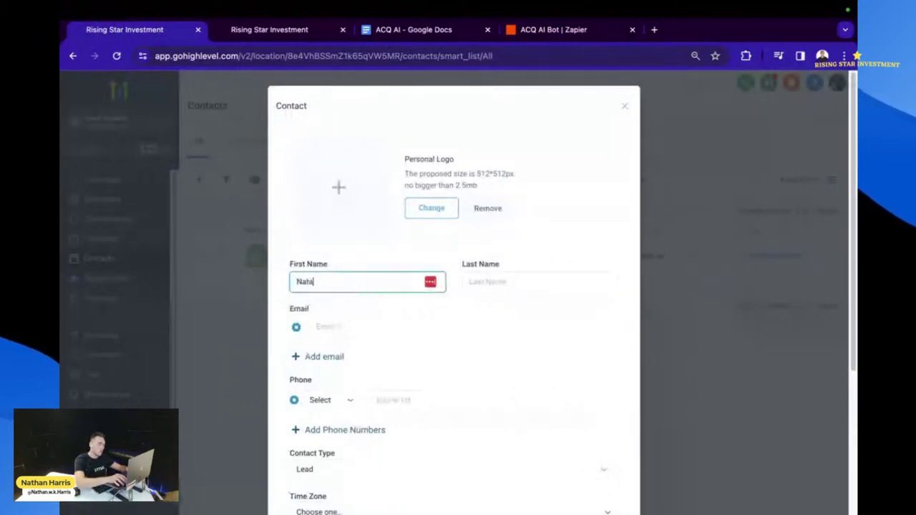
key(BackSpace)
key(BackSpace)
key(BackSpace)
key(BackSpace)
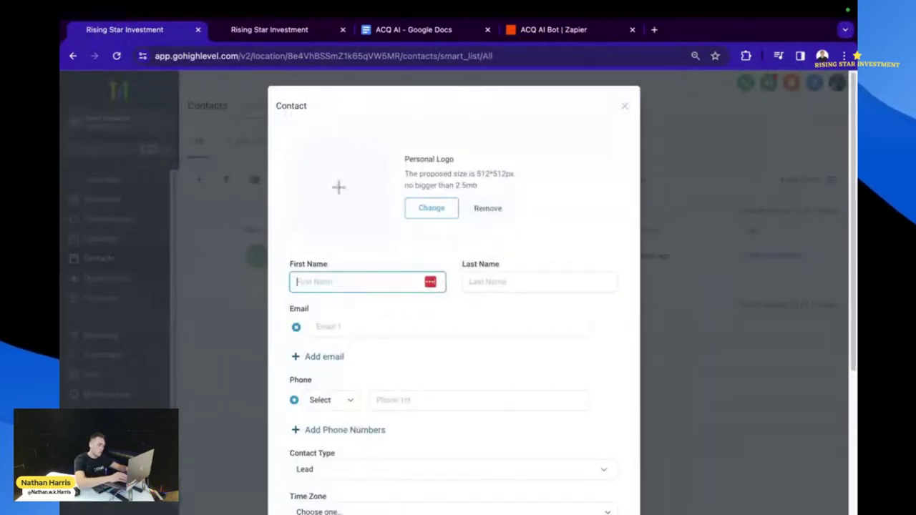
text(Nathan H)
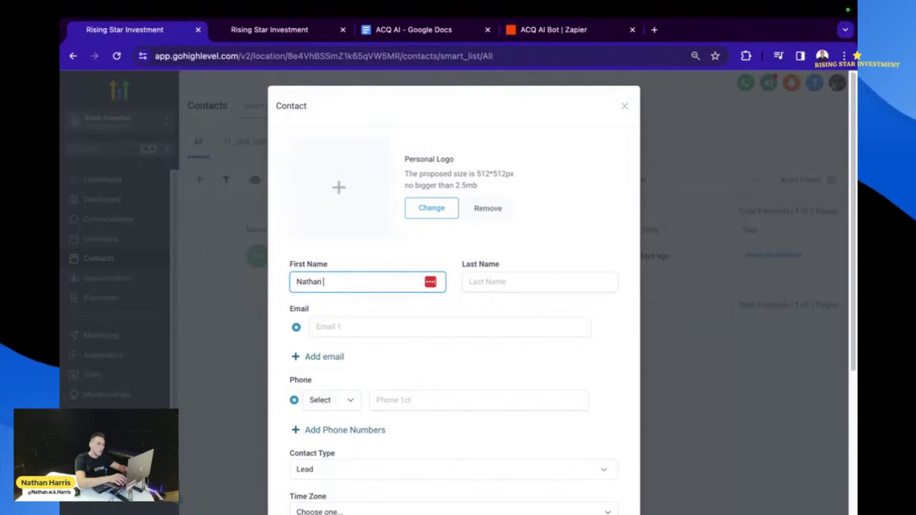
key(BackSpace)
key(BackSpace)
key(BackSpace)
key(BackSpace)
key(BackSpace)
key(BackSpace)
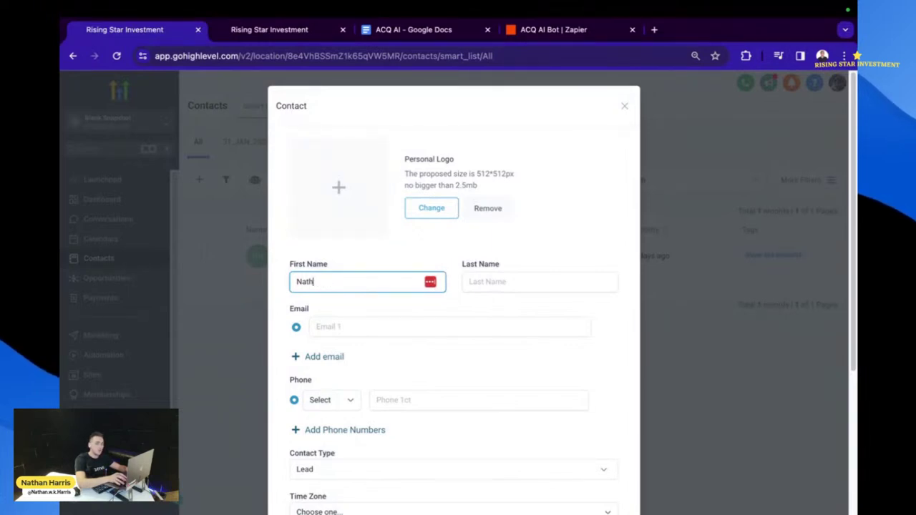
key(BackSpace)
key(BackSpace)
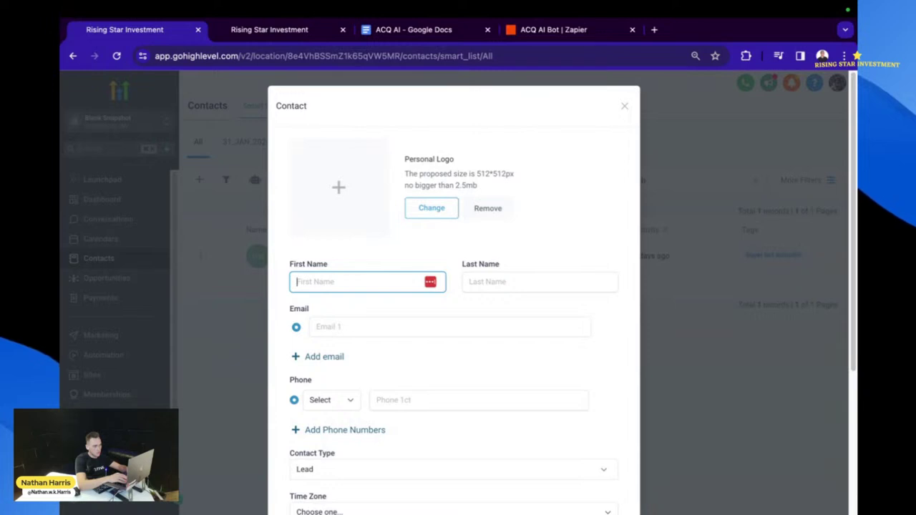
text(Real)
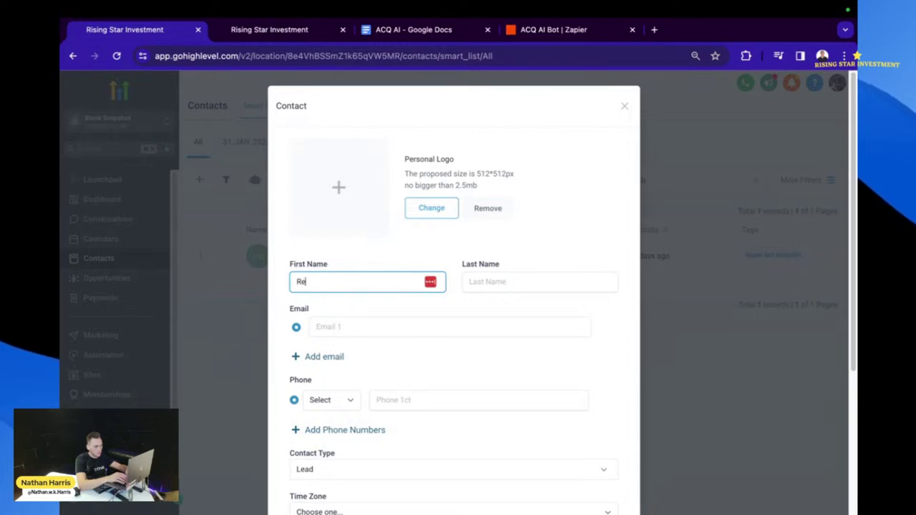
key(BackSpace)
key(BackSpace)
key(BackSpace)
key(BackSpace)
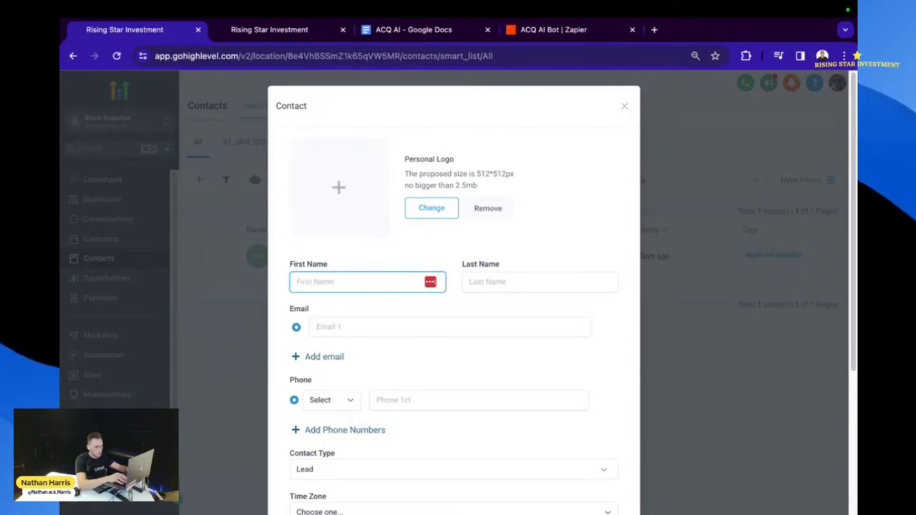
text(Ra)
key(BackSpace)
key(BackSpace)
text(Ra)
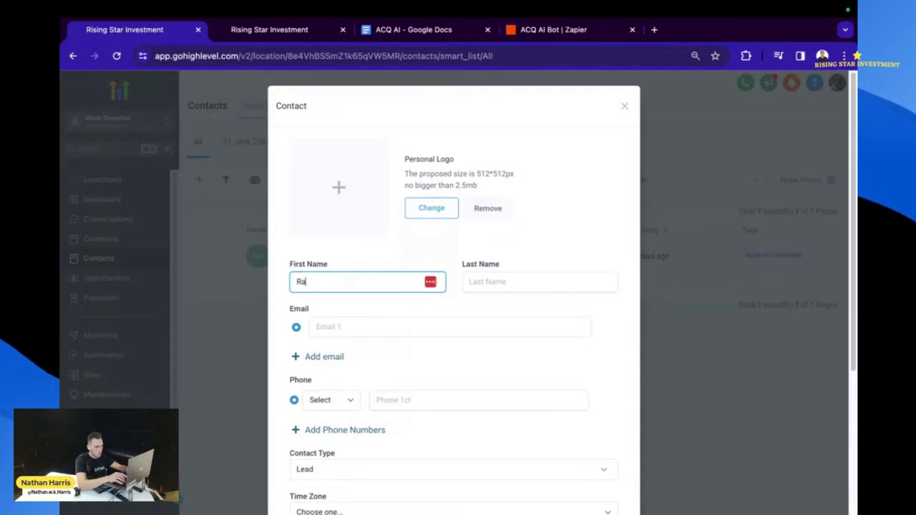
key(BackSpace)
text(ealt)
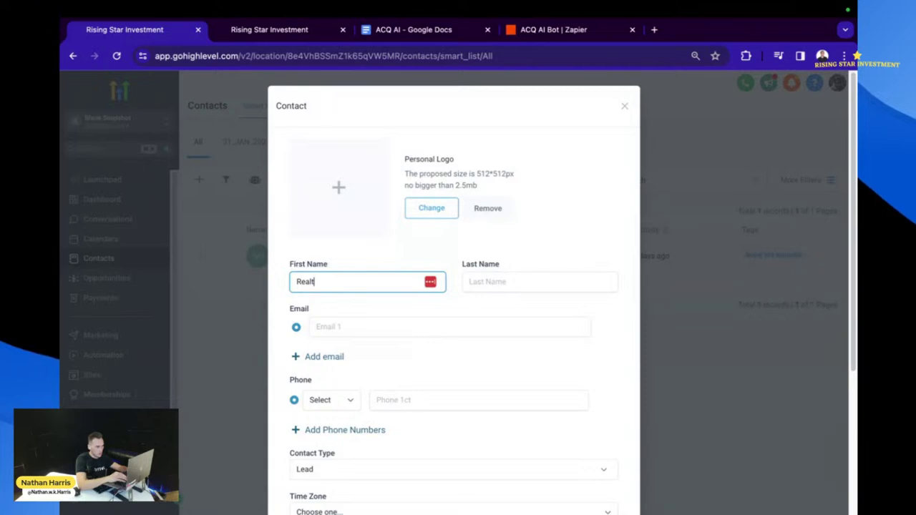
text(or John)
- Fill in the contact's last name and save the new contact
click(513, 284)
text(Realtor)
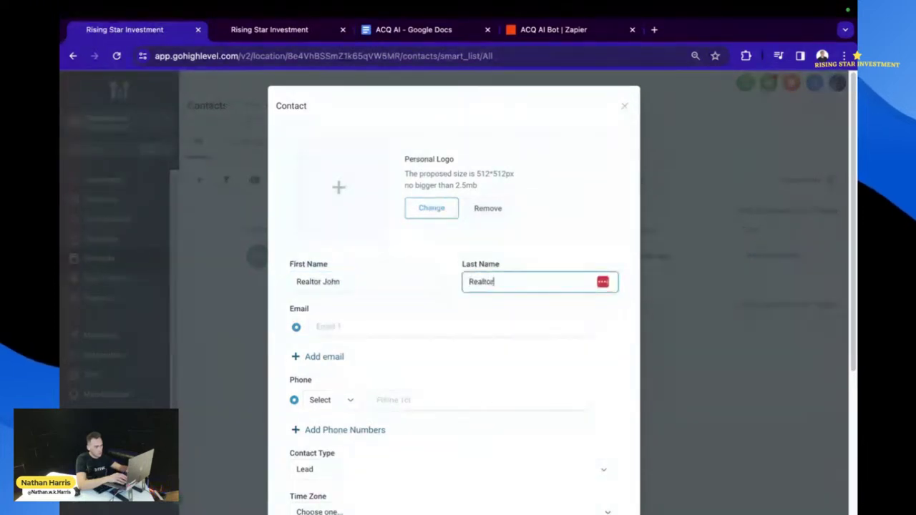
text( Smith)
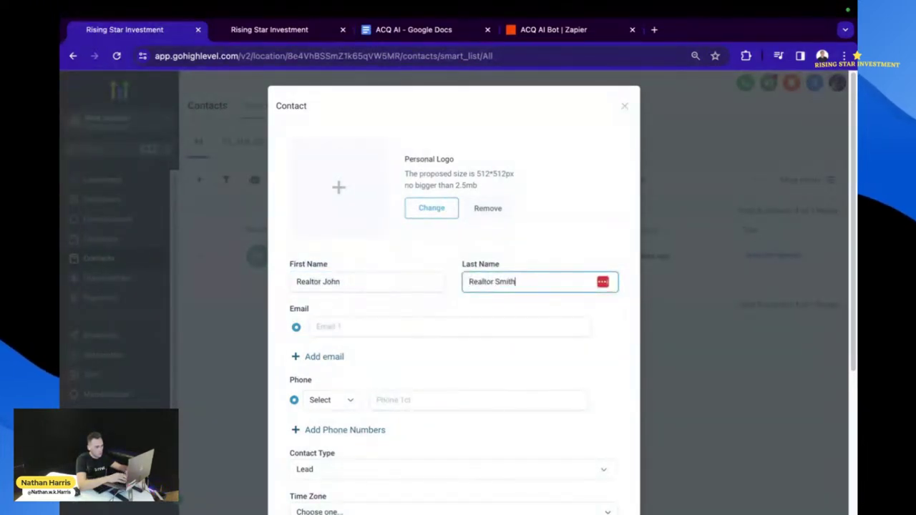
click(490, 316)
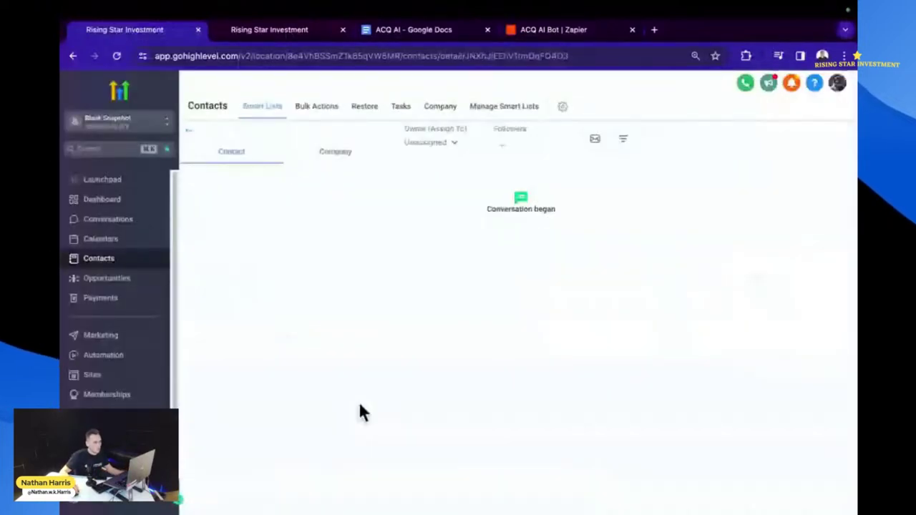
- Assign an owner to the new test contact
click(448, 143)
click(438, 252)
scroll(343, 382, down, 3)
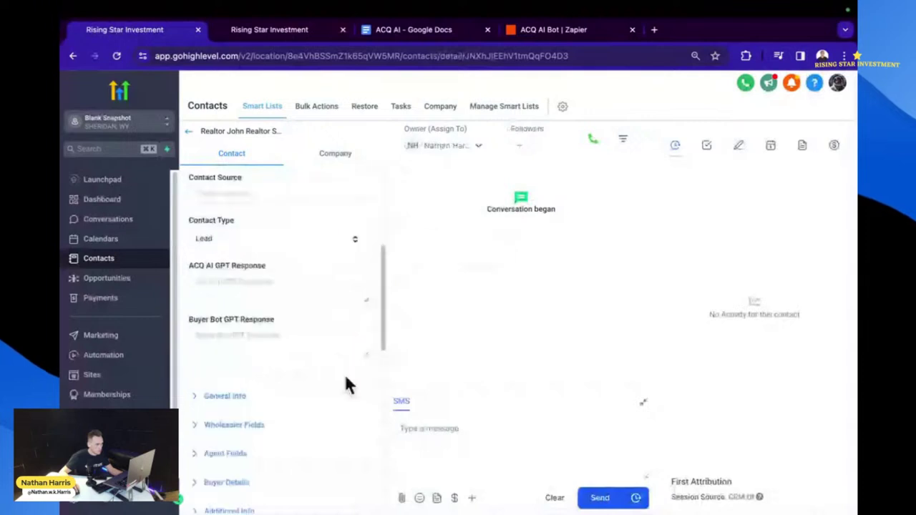
scroll(302, 417, down, 6)
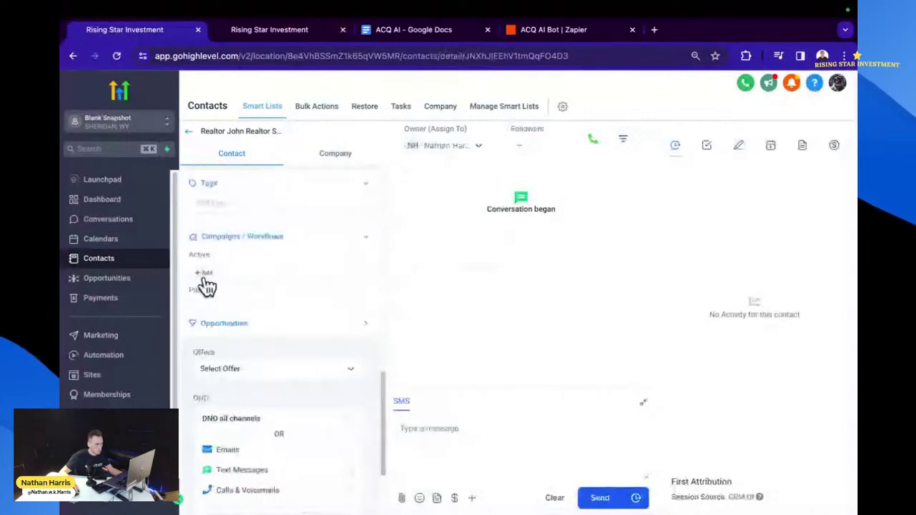
- Enroll the contact in the 1. ACQ AI Start Bot workflow and go to Automation
click(205, 276)
click(417, 162)
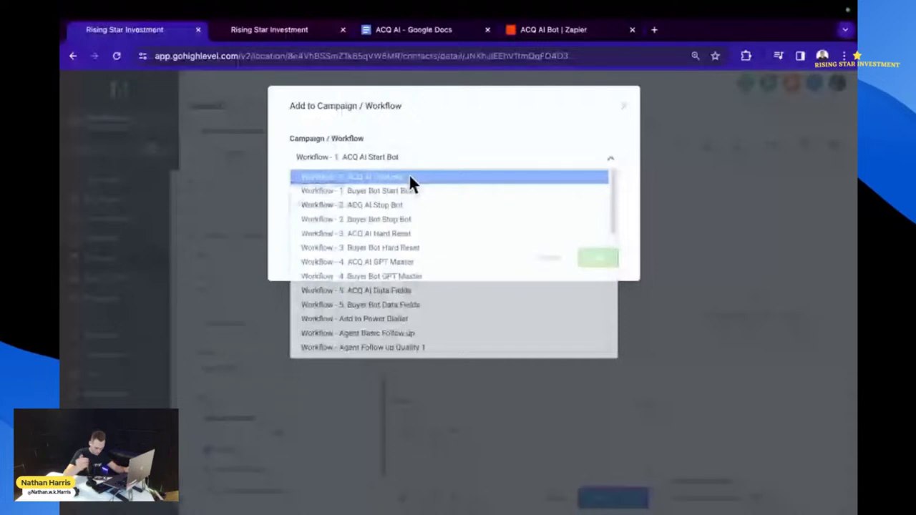
click(409, 176)
click(598, 257)
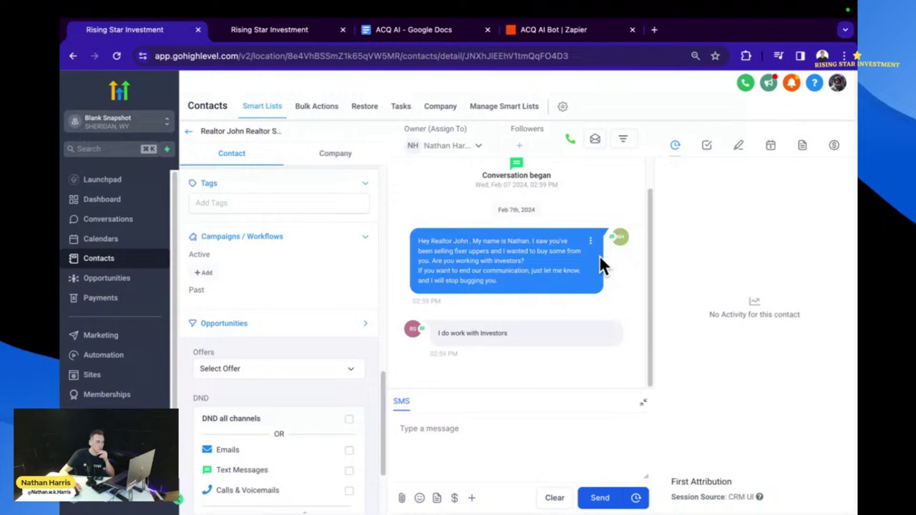
click(100, 358)
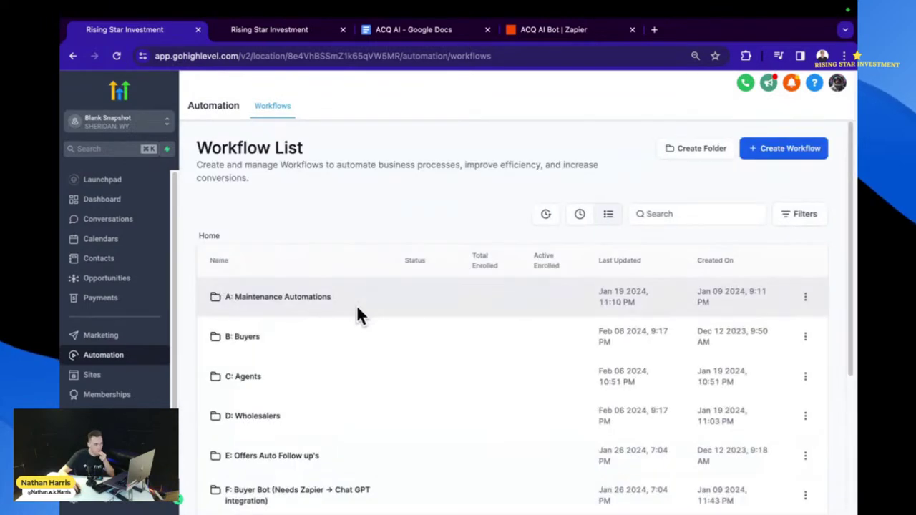
- Open the 4. ACQ AI GPT Master workflow from the G: ACQ-AI folder
scroll(322, 365, down, 2)
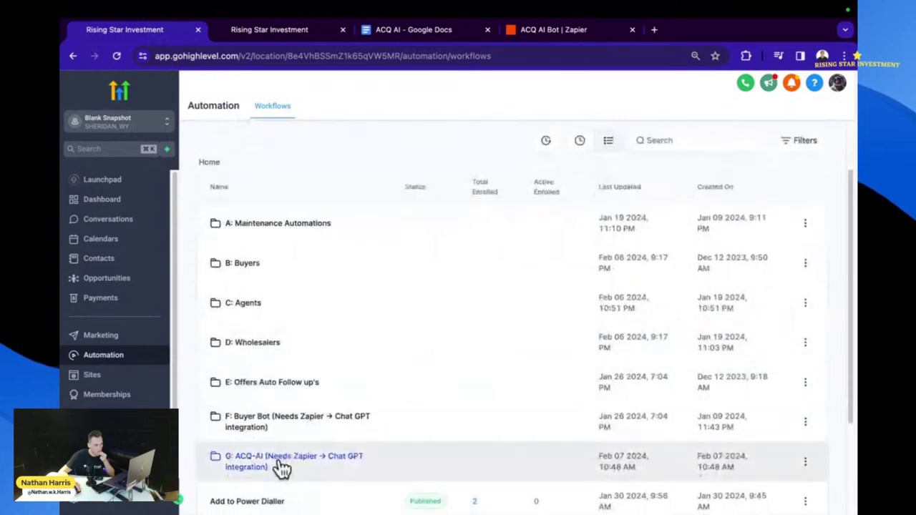
click(281, 461)
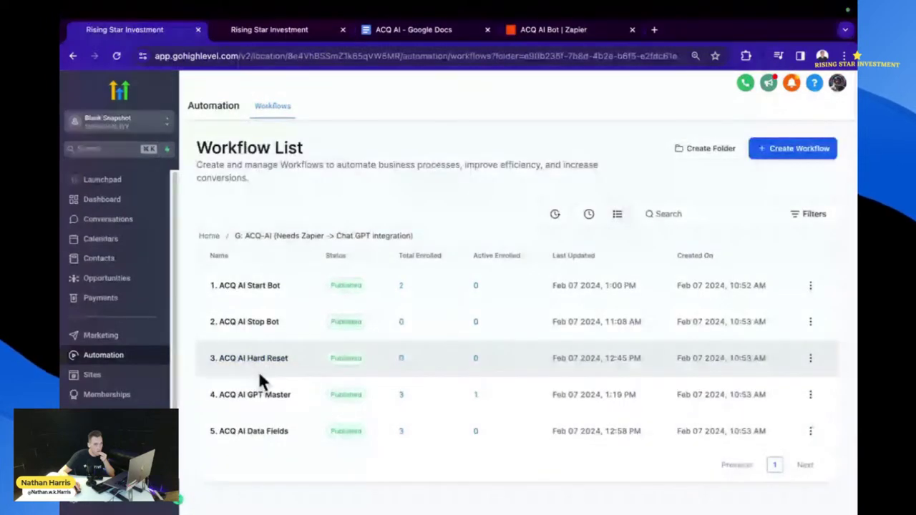
click(259, 398)
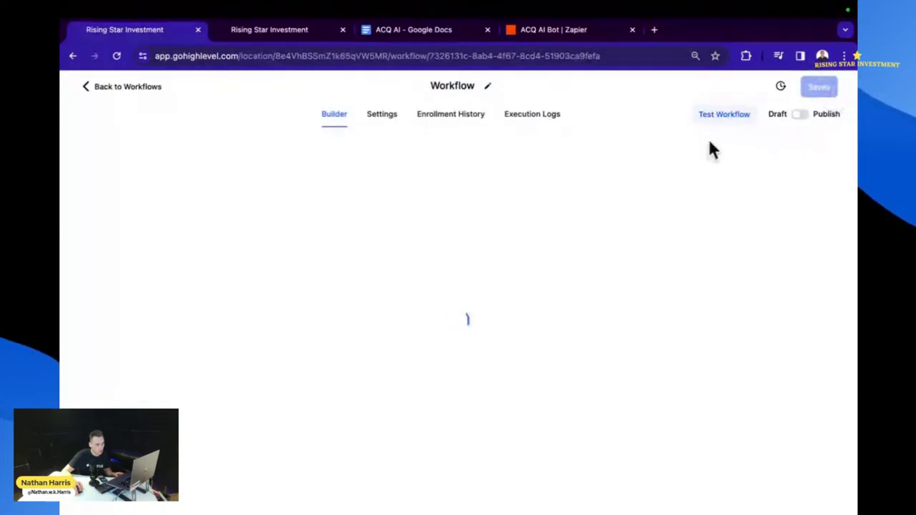
- Delete the Wait 30 seconds step, save the workflow, and return to the workflows list
scroll(549, 247, down, 4)
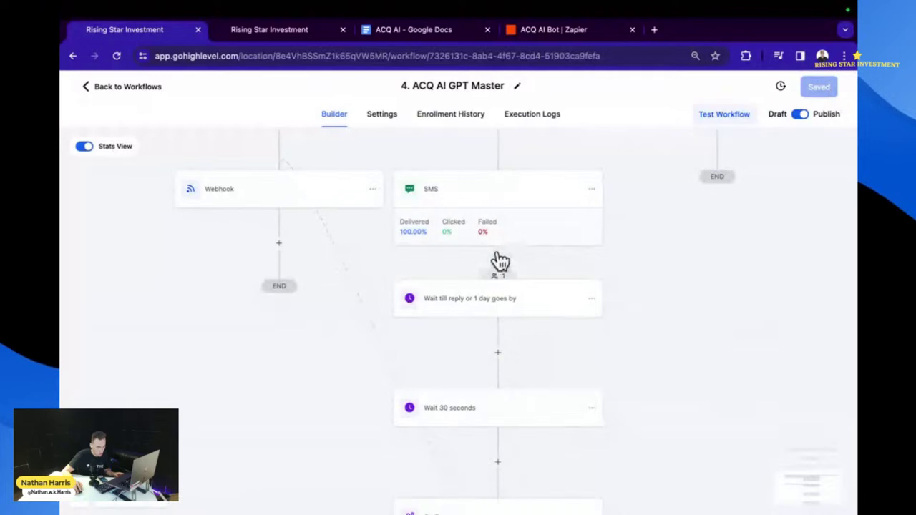
click(591, 408)
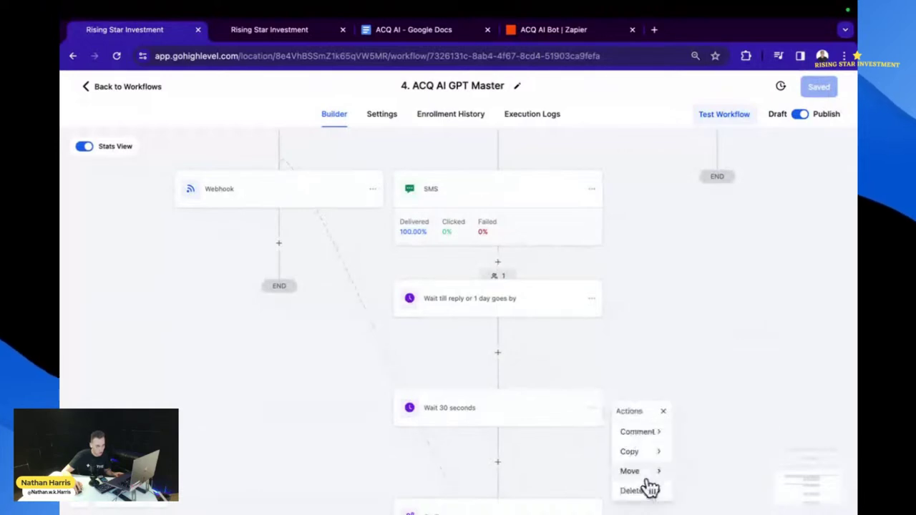
mouse_move(647, 491)
click(691, 433)
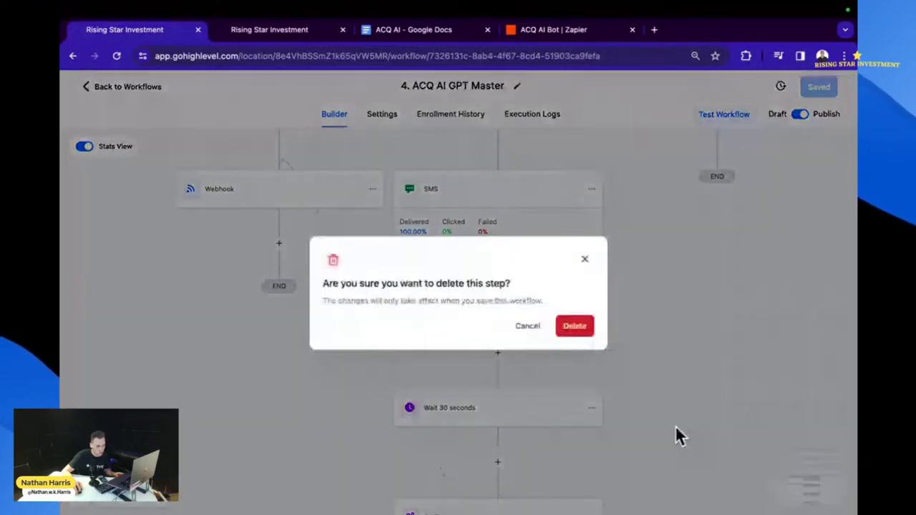
click(564, 334)
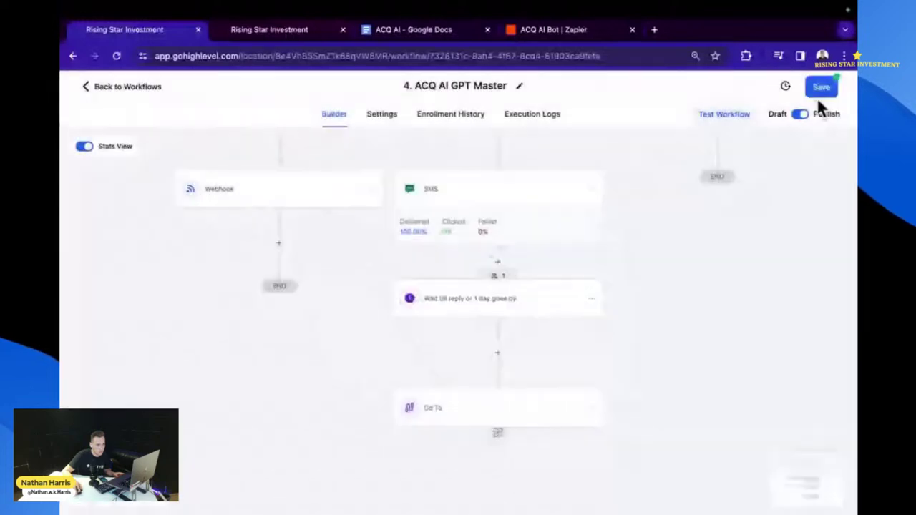
click(817, 96)
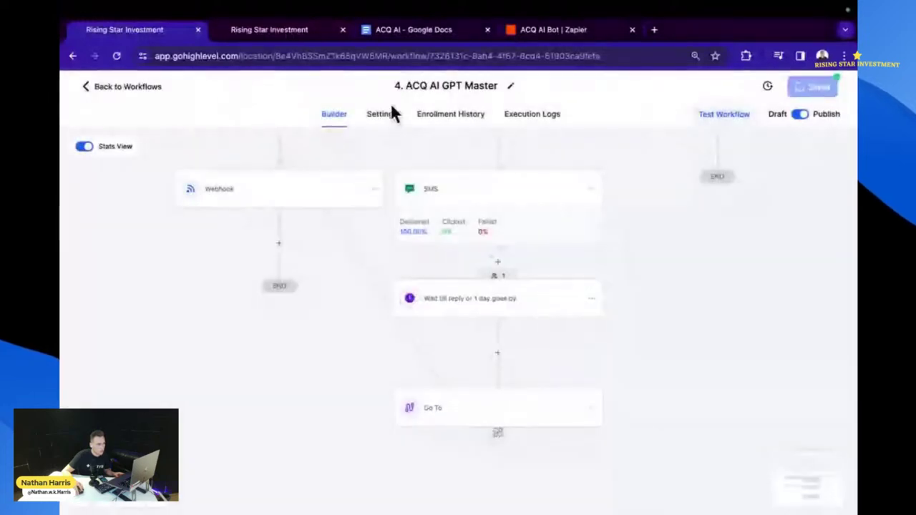
click(131, 91)
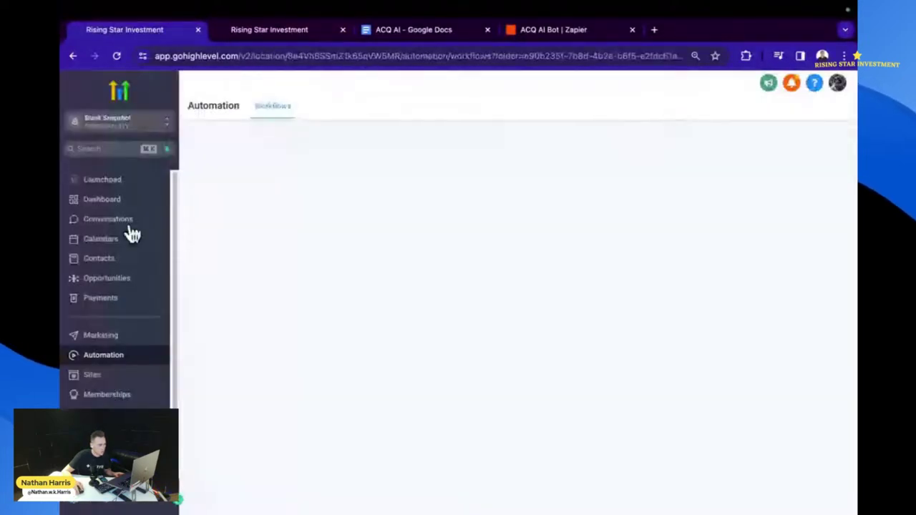
- Open the Conversations inbox to view the realtor test contact's SMS thread
click(108, 219)
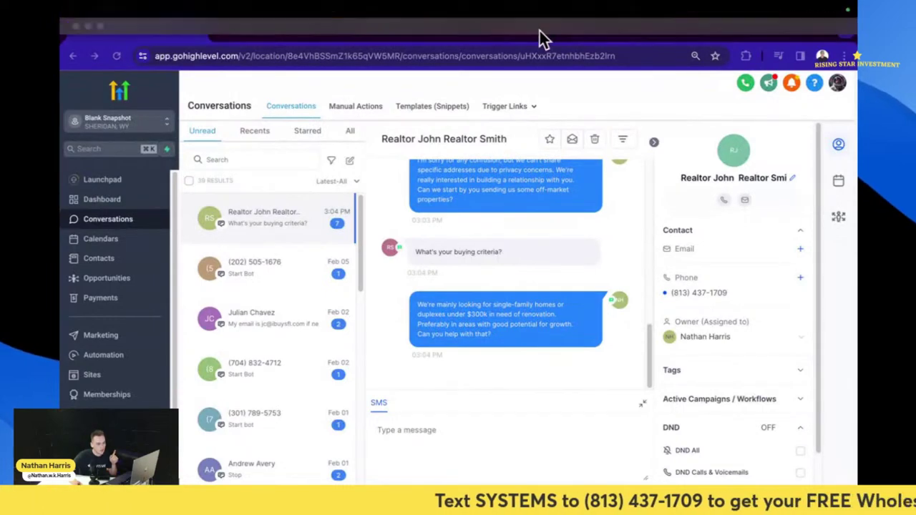
- Check the ACQ AI Bot Zap in Zapier, then bring up GoHighLevel's Custom Values page
click(541, 34)
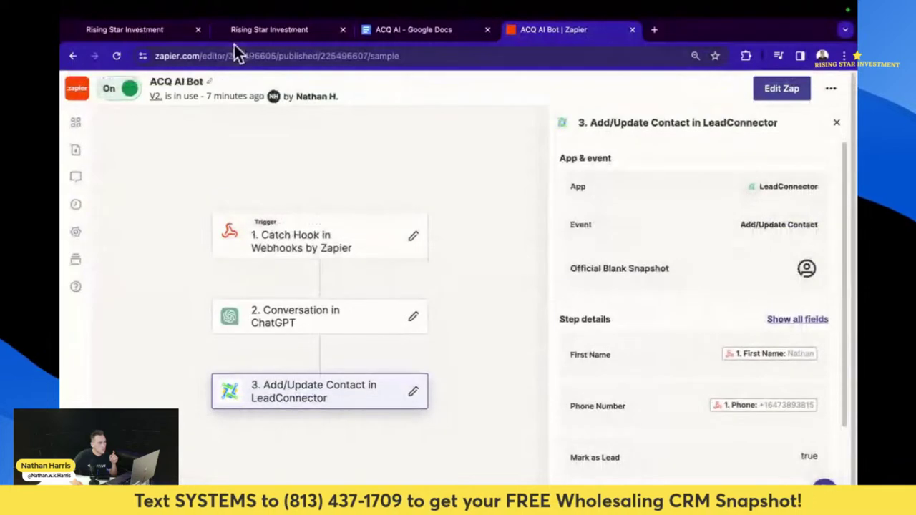
click(237, 31)
click(121, 36)
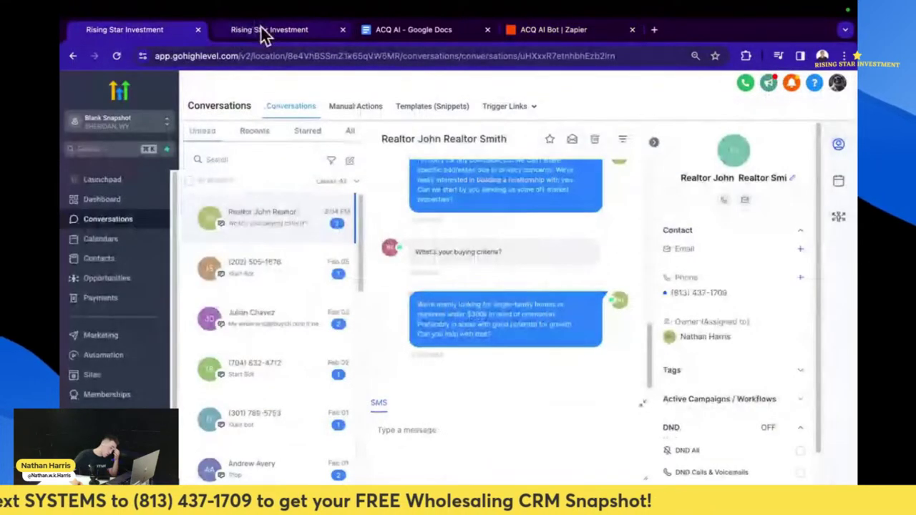
click(261, 29)
- Add a custom value in the ACQ AI folder named 'ACQ AI Buying Criteria'
scroll(530, 306, down, 3)
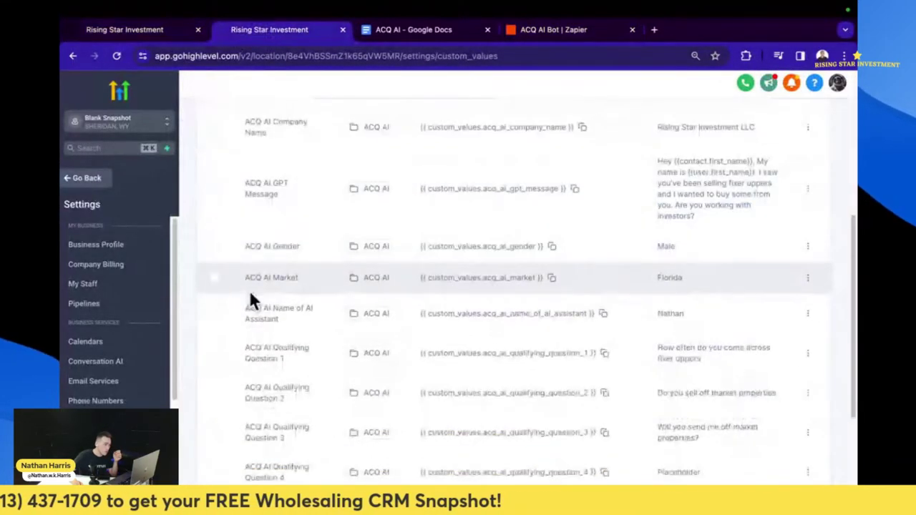
drag(271, 308, 244, 305)
key(super+c)
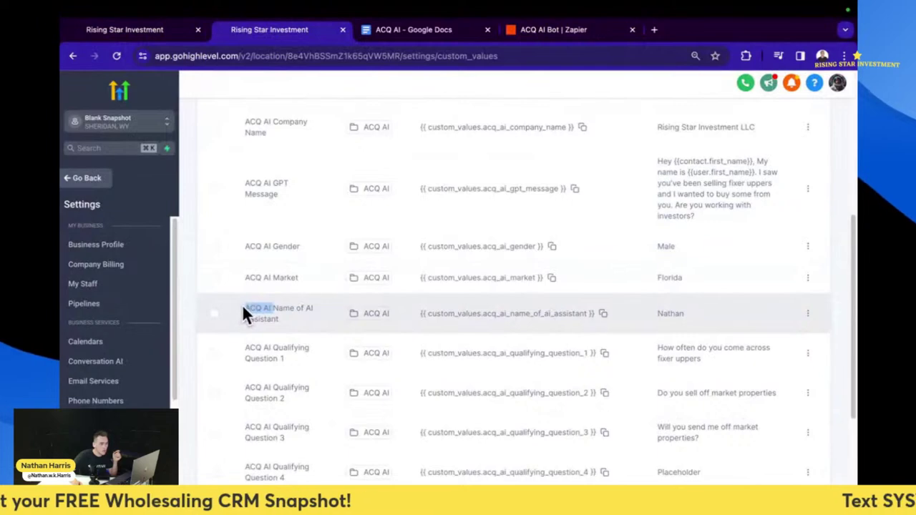
scroll(638, 190, up, 5)
click(767, 122)
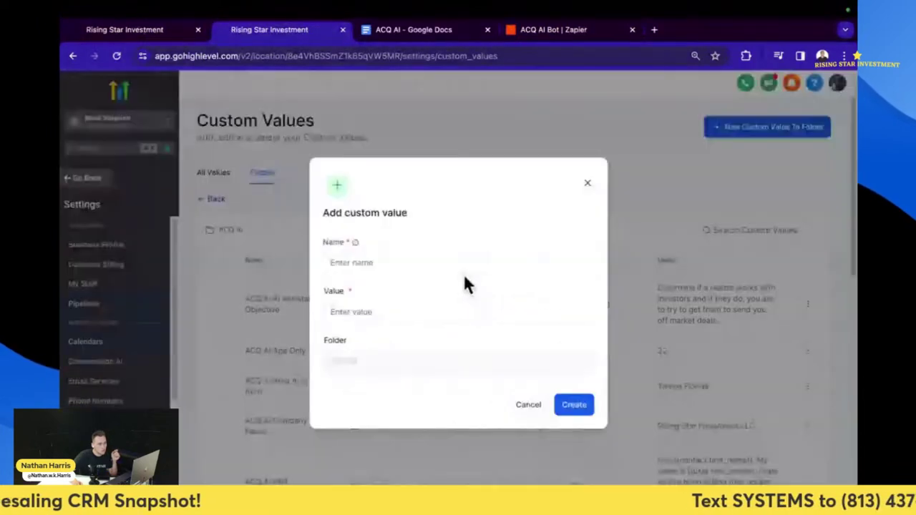
click(441, 264)
key(super+v)
text(BNu)
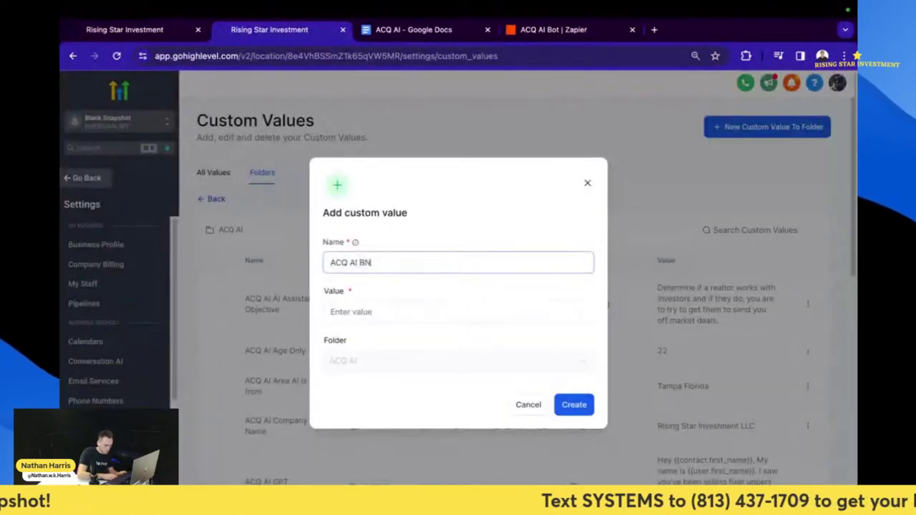
key(BackSpace)
key(BackSpace)
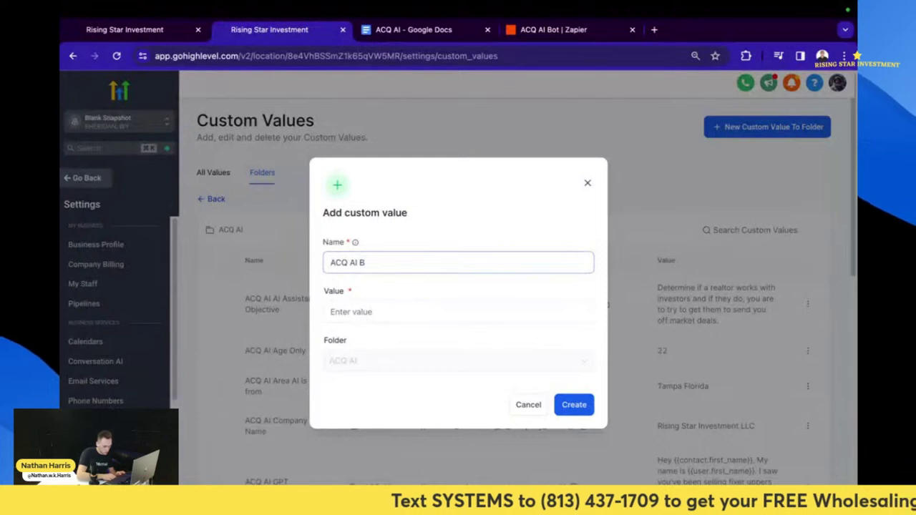
text(uuyin Cri)
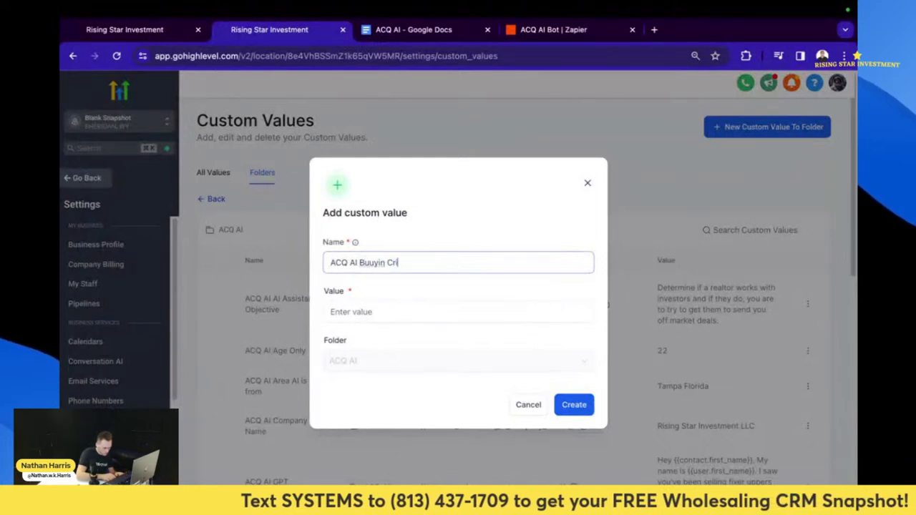
text(teria)
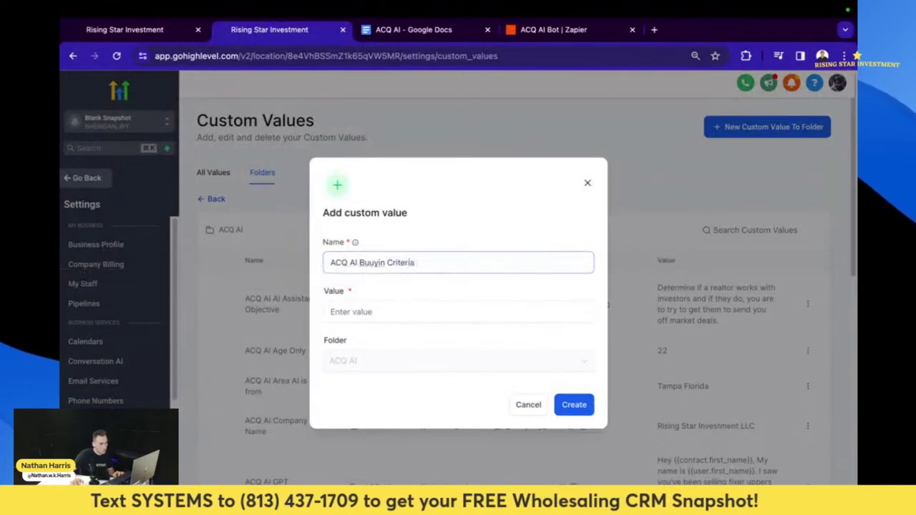
right_click(361, 262)
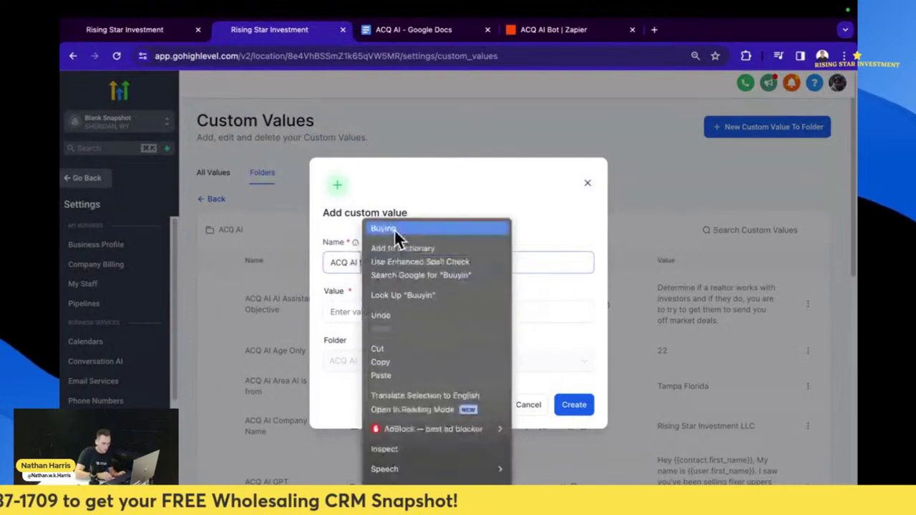
click(394, 229)
click(397, 307)
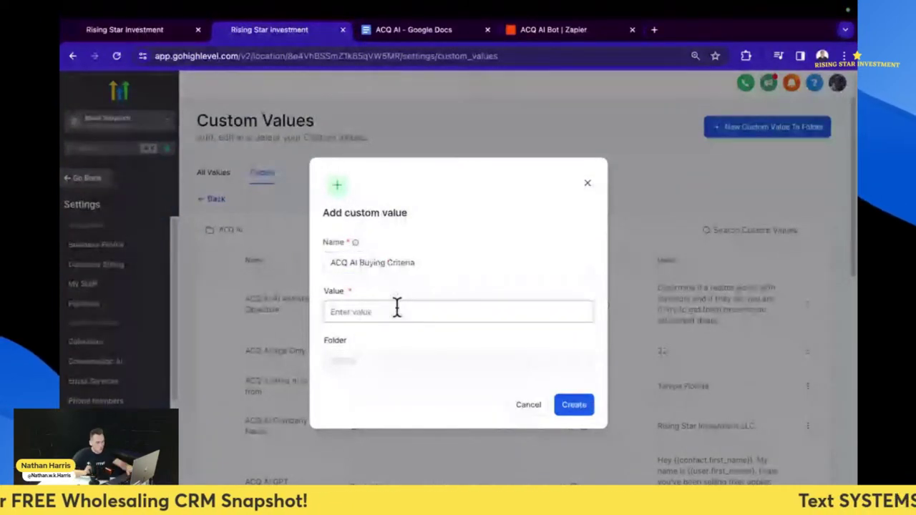
- Enter the value: single-family homes 1000 square feet with value add opportunity, fixing flips and holds
key(fn)
key(fn)
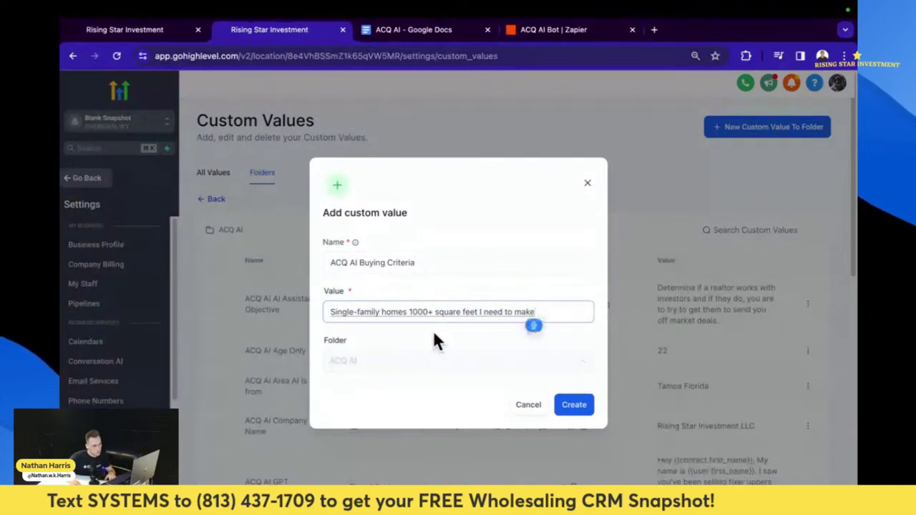
key(BackSpace)
key(BackSpace)
key(BackSpace)
key(BackSpace)
key(BackSpace)
key(BackSpace)
key(BackSpace)
key(BackSpace)
key(BackSpace)
key(BackSpace)
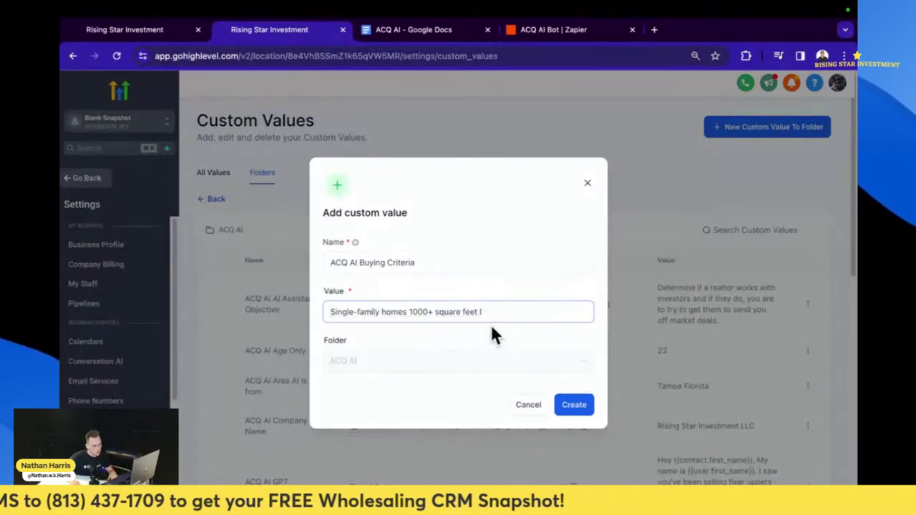
key(BackSpace)
key(BackSpace)
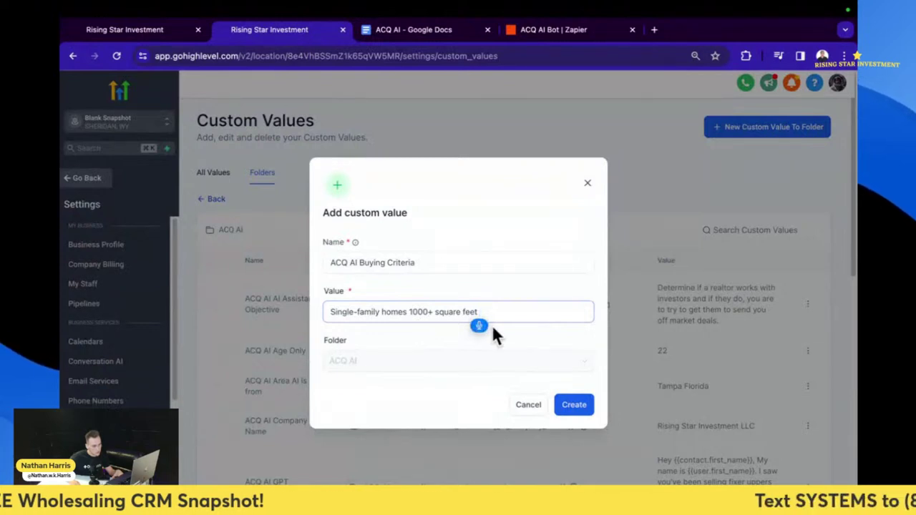
text(value add)
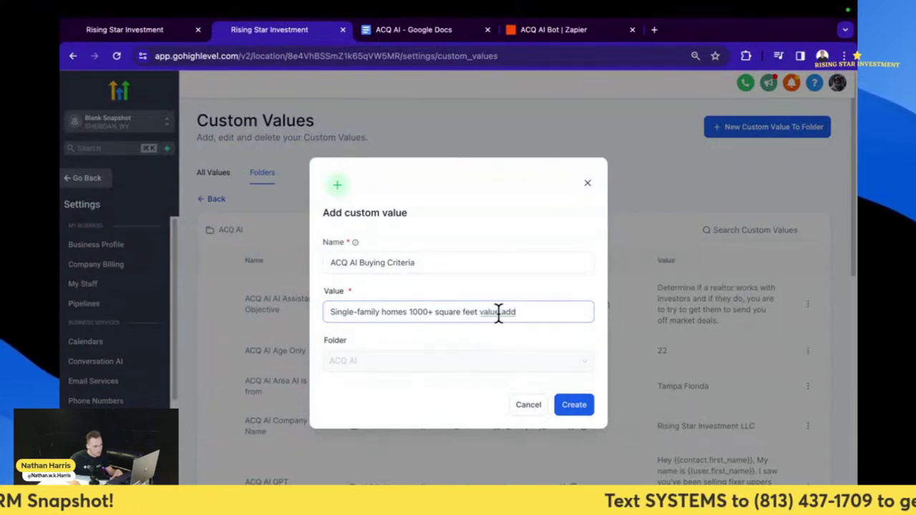
click(481, 312)
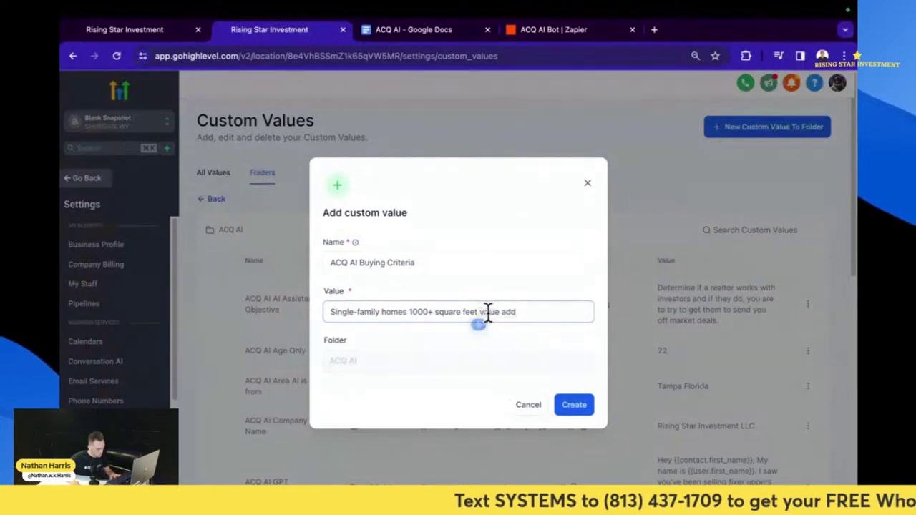
text(with)
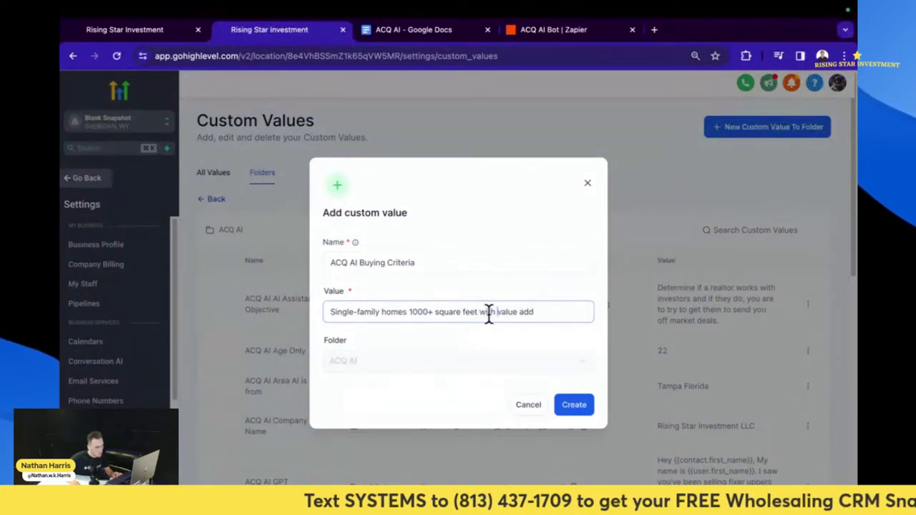
click(551, 315)
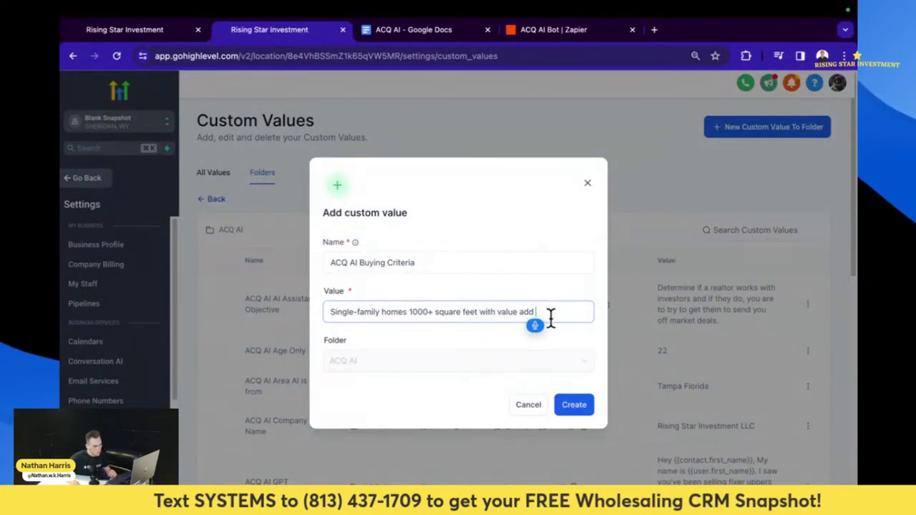
text(opportunity)
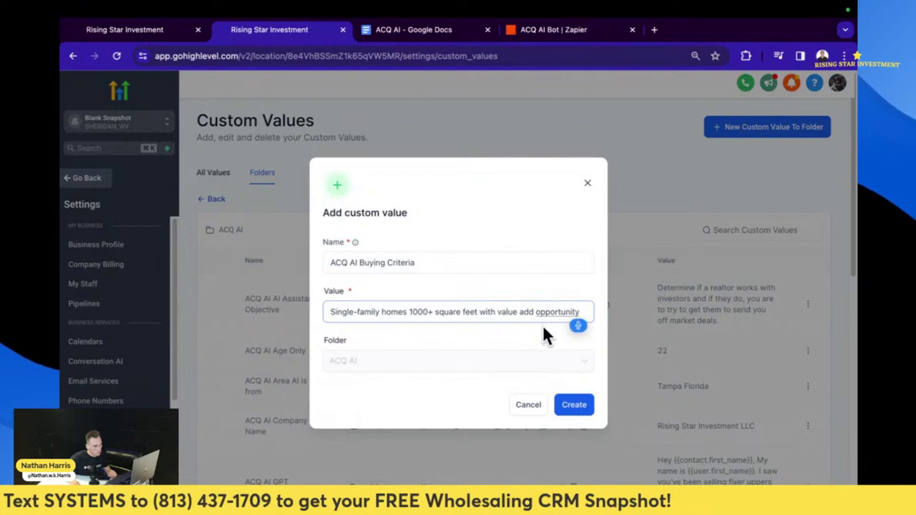
text( we're looking for both fixing)
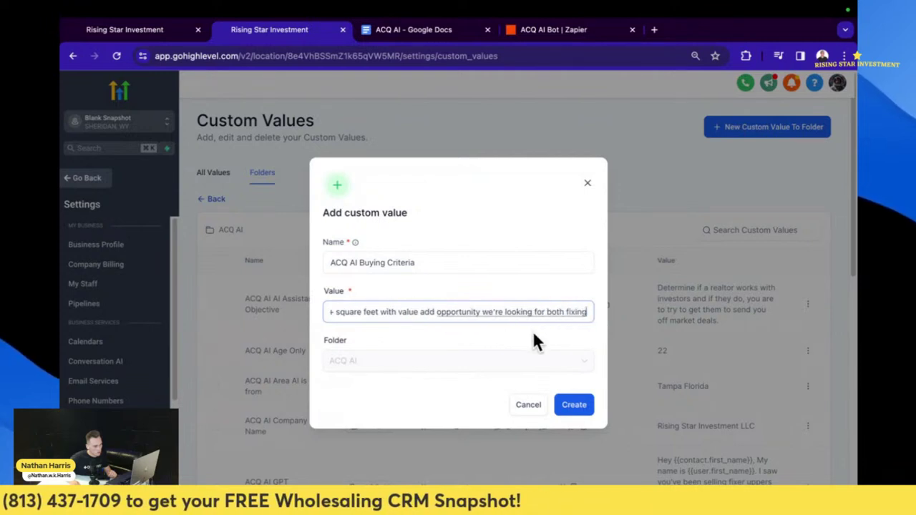
text( flips and fix)
text(and holds)
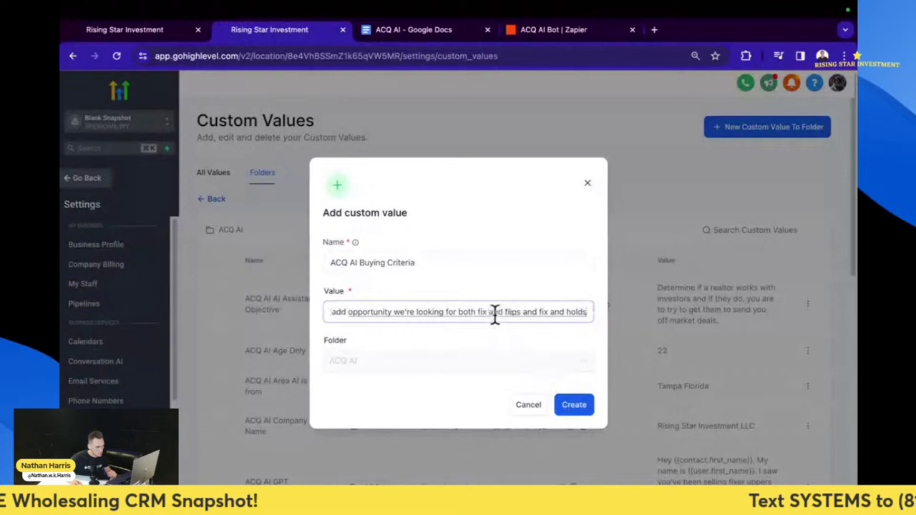
key(ctrl+z)
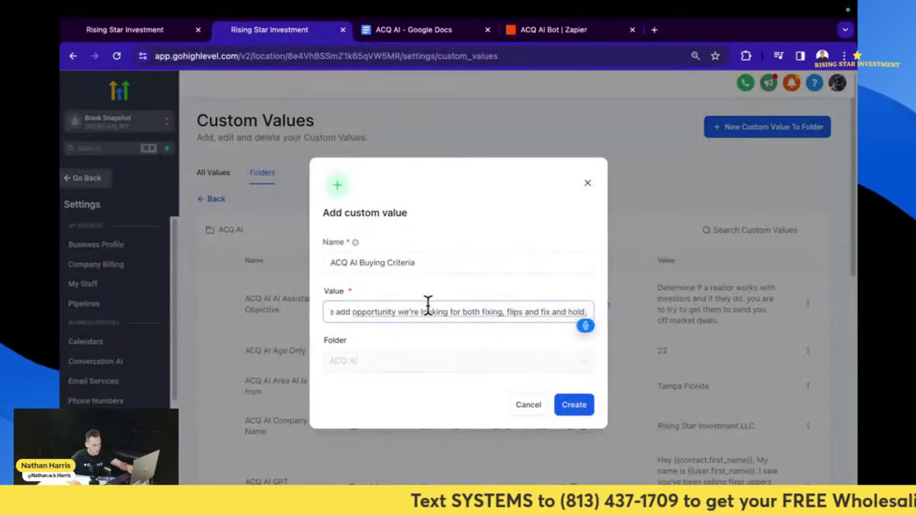
- Add '+' after 1000 and end the value with 'flips and fix and hold.'
key(Home)
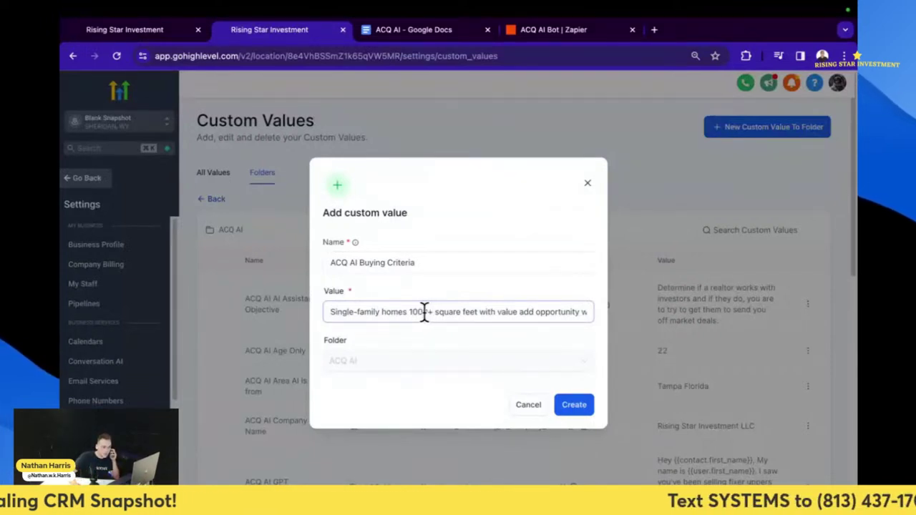
text(+)
key(End)
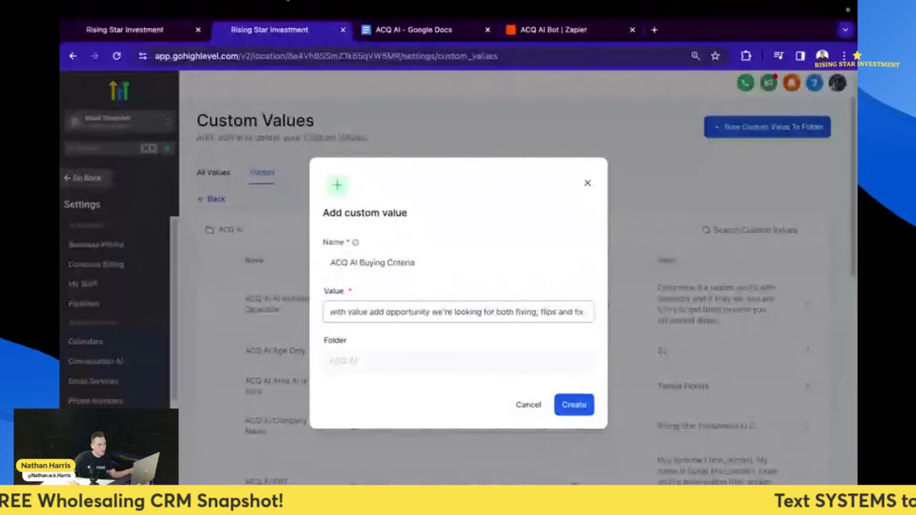
click(283, 2)
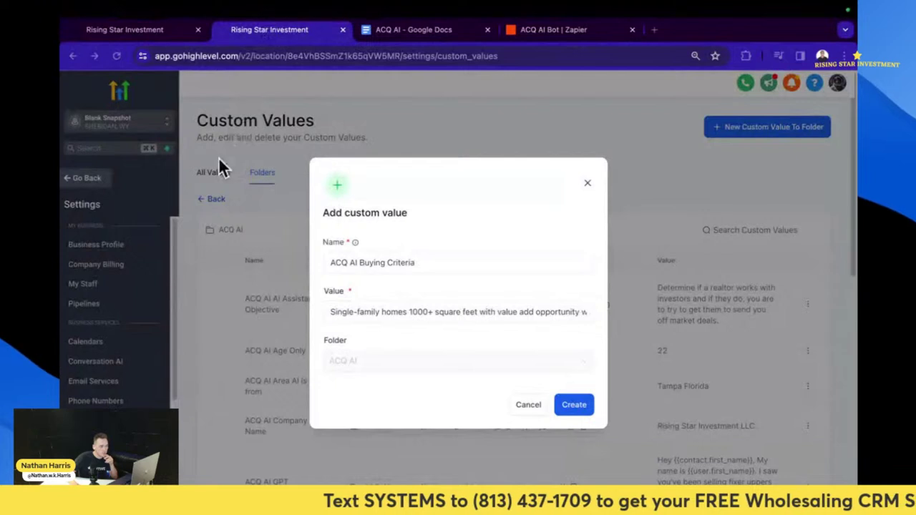
click(432, 312)
key(End)
text(ps and fl)
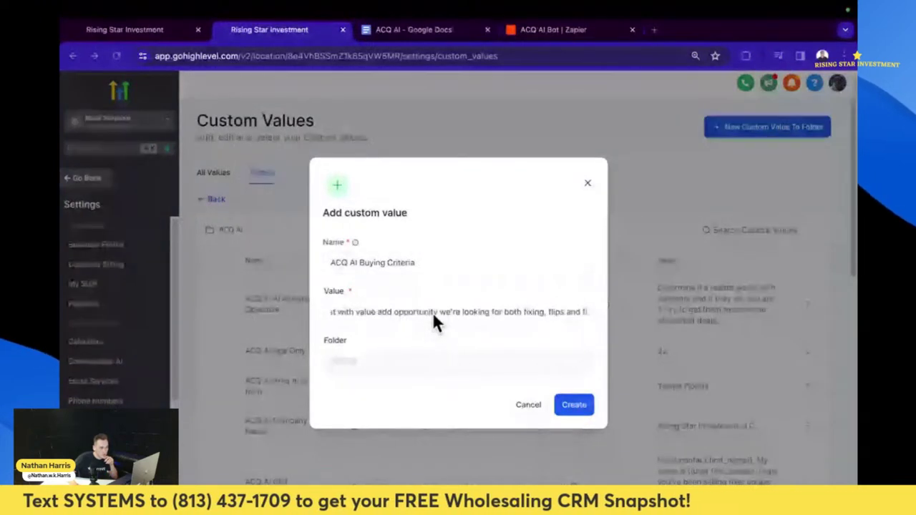
text(x and hold.)
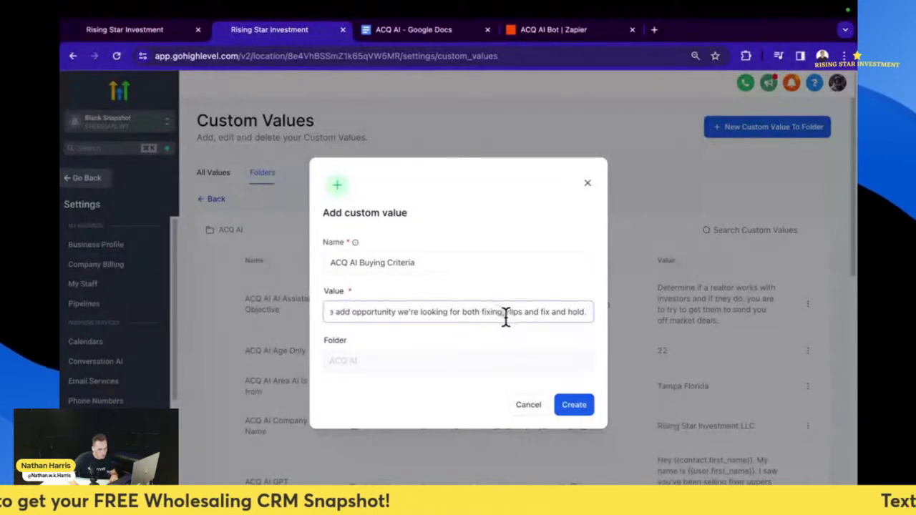
- Correct the value ending to 'fix/flips and fix and holds'
click(507, 313)
key(BackSpace)
key(BackSpace)
key(BackSpace)
key(BackSpace)
key(BackSpace)
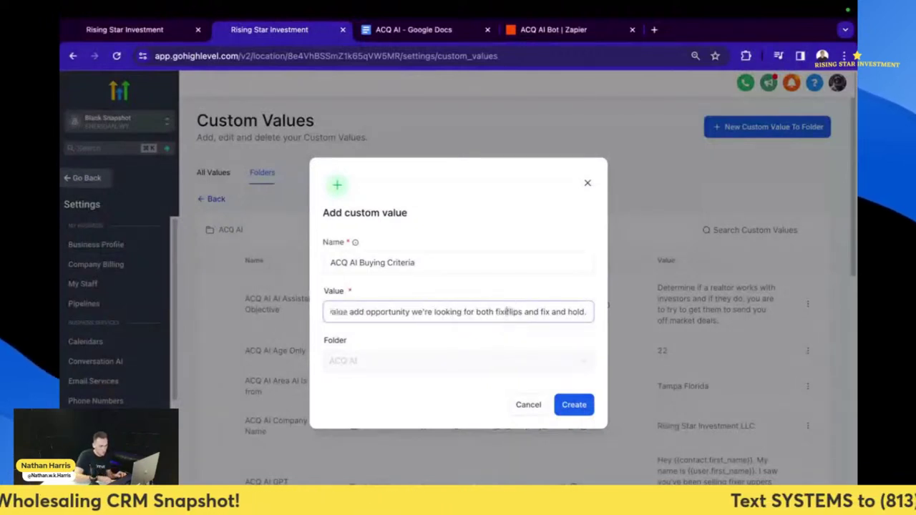
key(BackSpace)
text(x and)
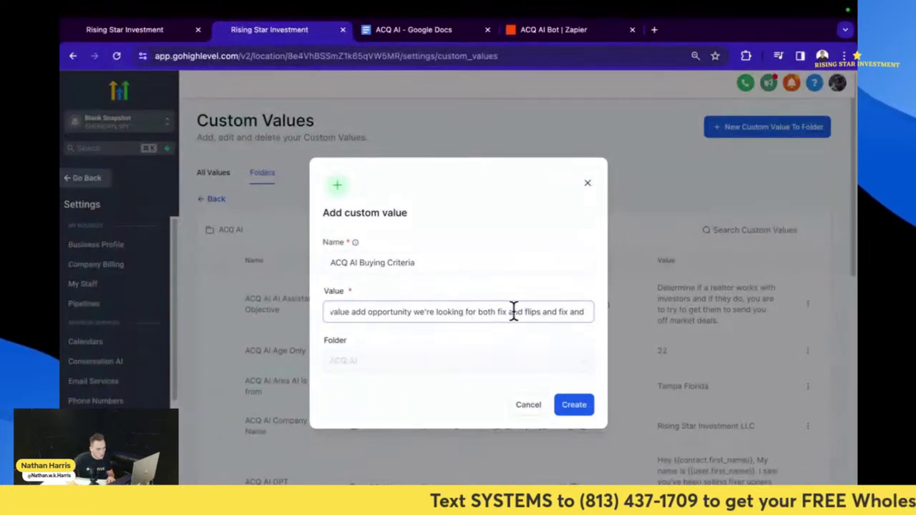
key(BackSpace)
key(BackSpace)
key(BackSpace)
key(BackSpace)
key(BackSpace)
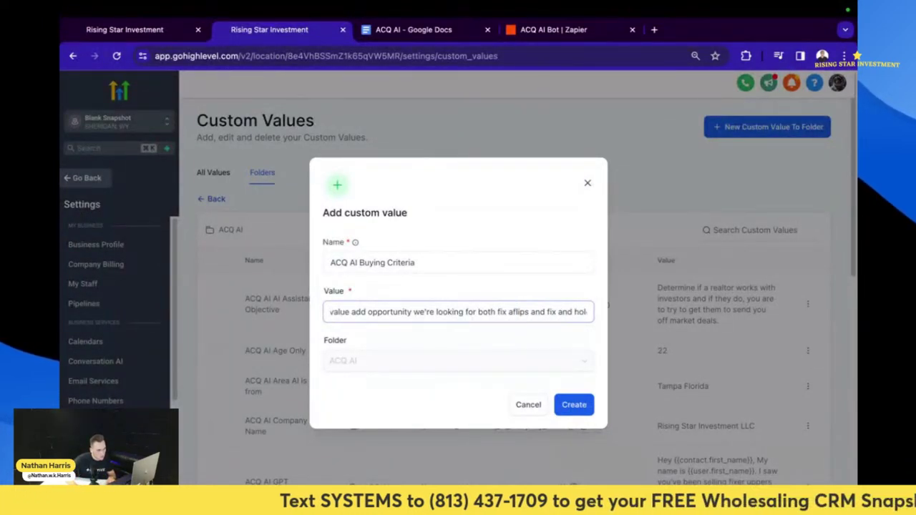
text(/)
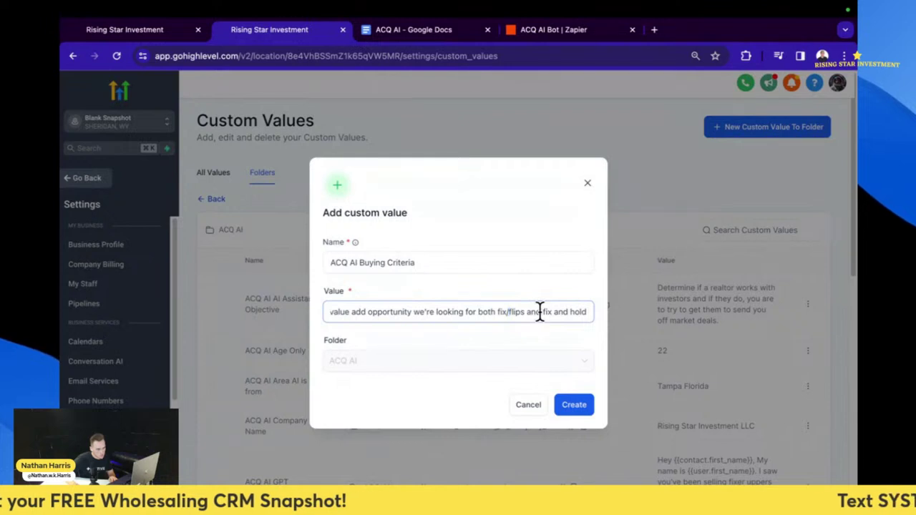
text(.)
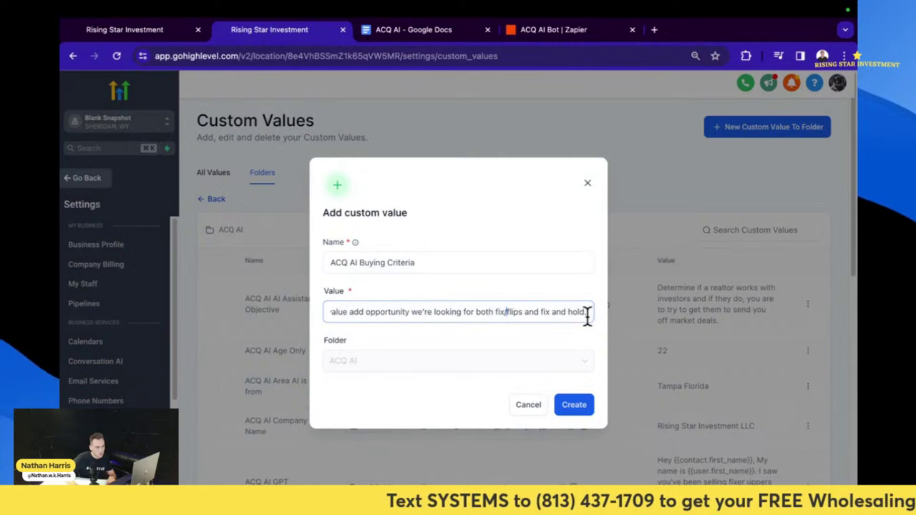
key(BackSpace)
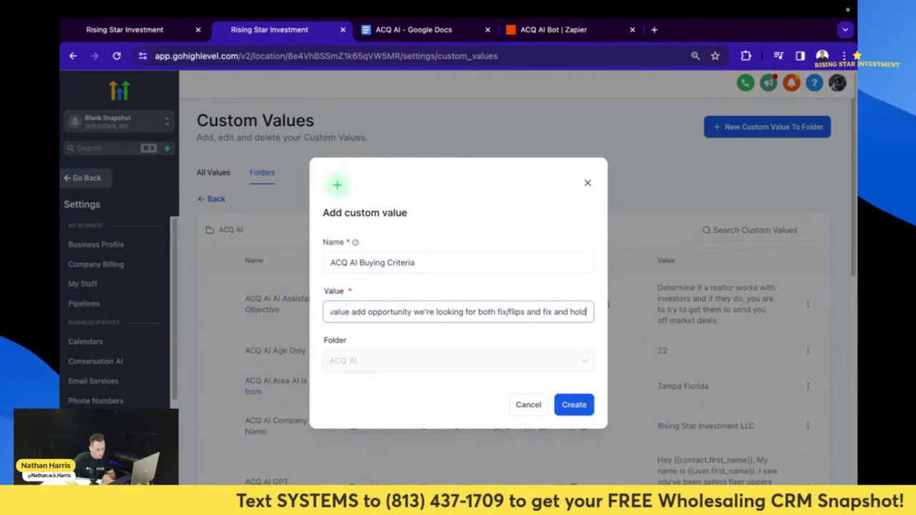
text(s.)
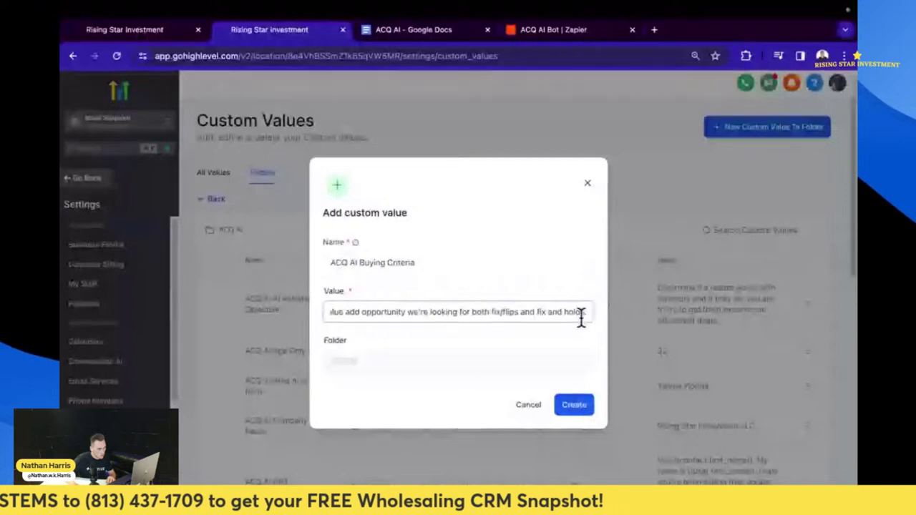
drag(581, 318, 610, 317)
key(BackSpace)
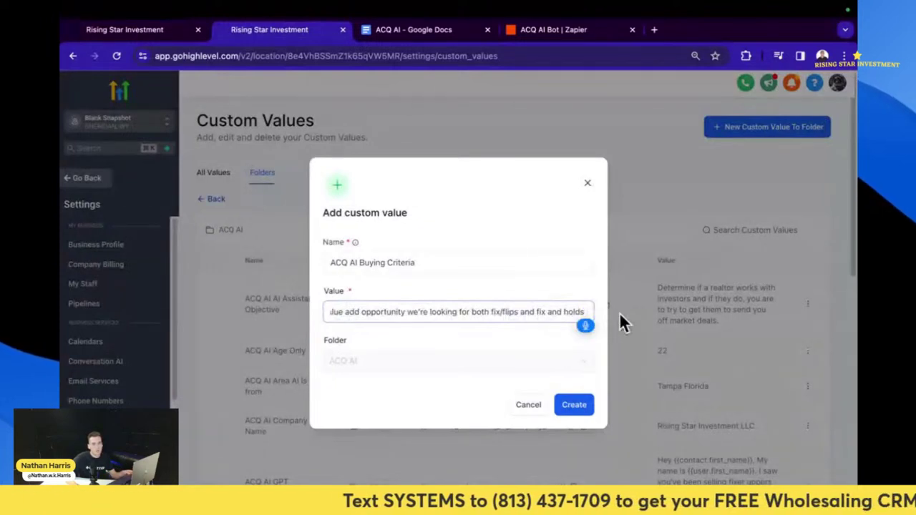
- Append 'We only want properties in major markets.' and create the custom value
text(we only want properties in major M)
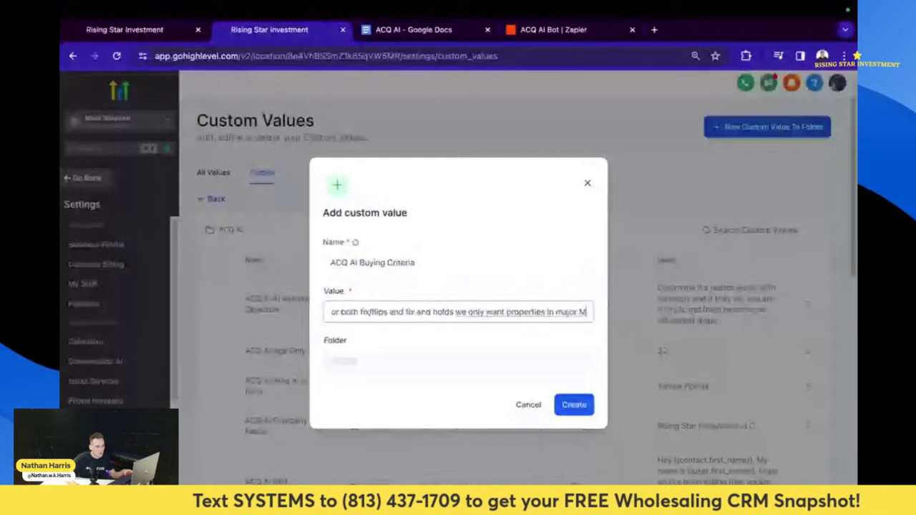
text(arkets.)
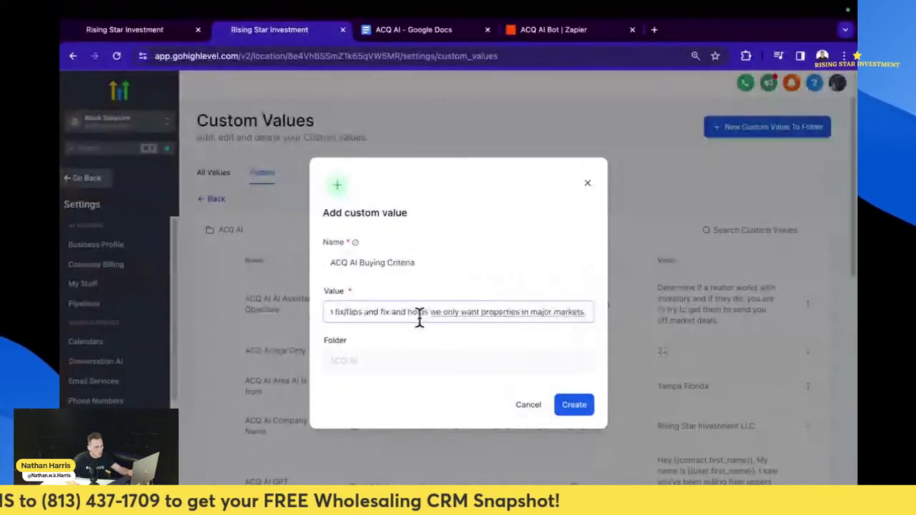
key(Home)
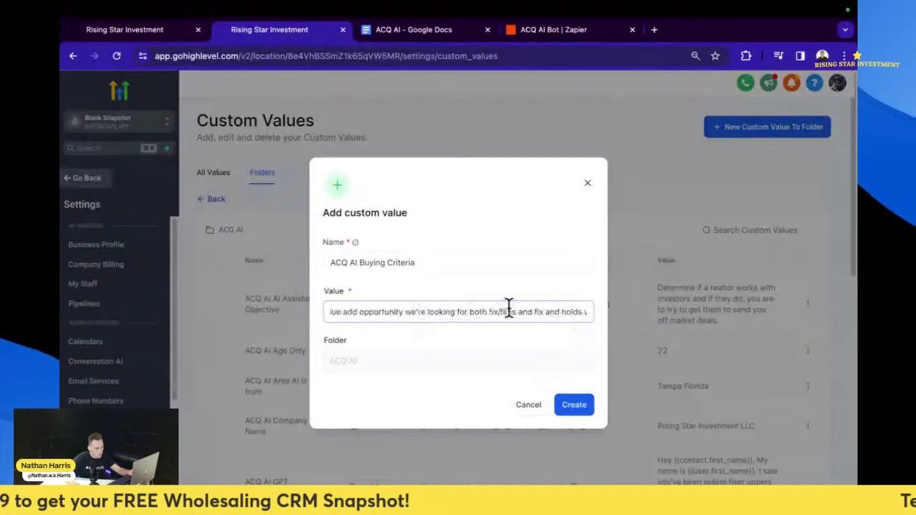
key(End)
click(428, 313)
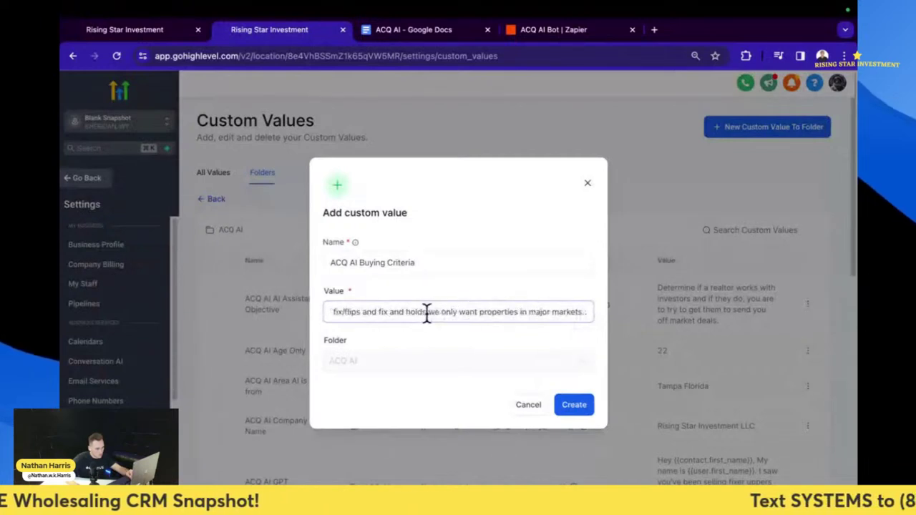
text(.)
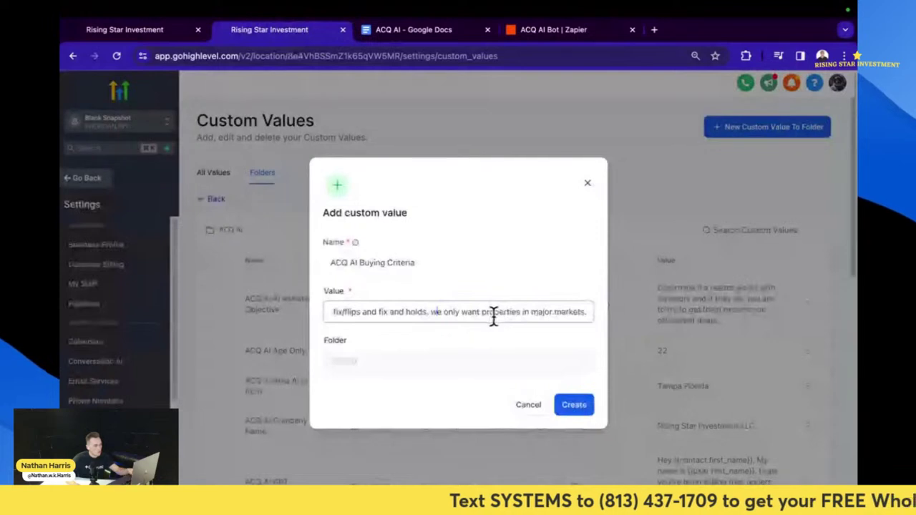
key(Delete)
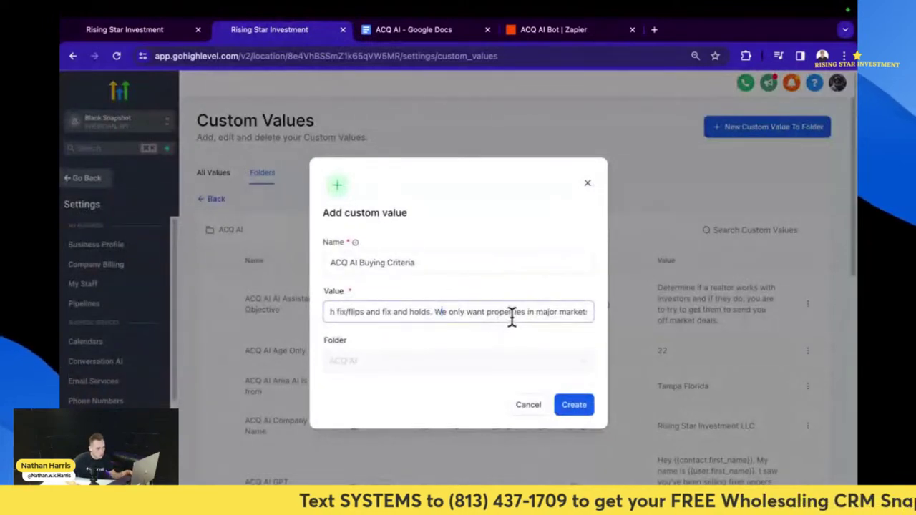
text(W)
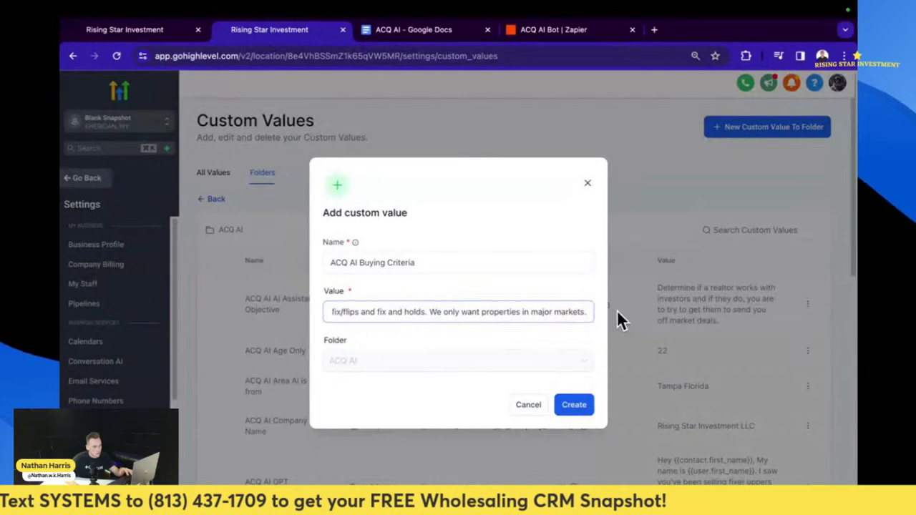
click(579, 405)
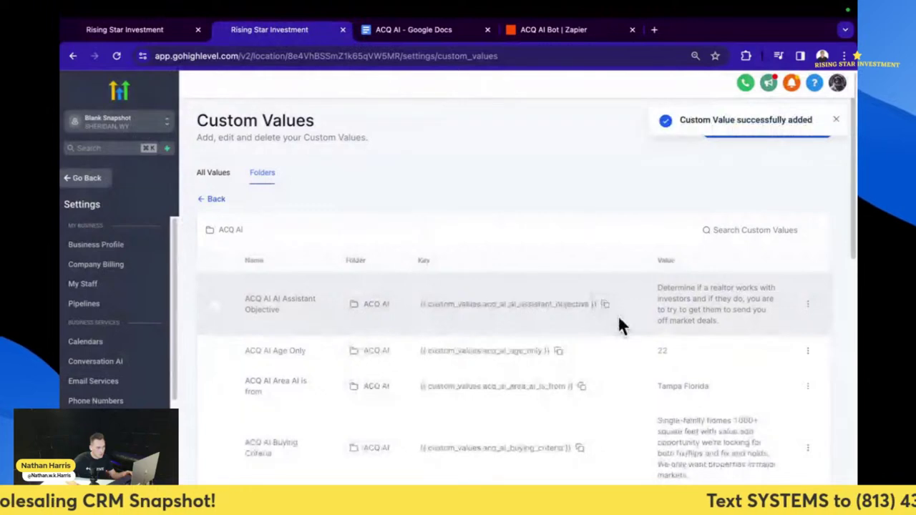
- Copy the {{custom_values.acq_ai_buying_criteria}} key and return to the ACQ AI Bot Zap in Zapier
scroll(617, 322, down, 1)
scroll(619, 324, down, 6)
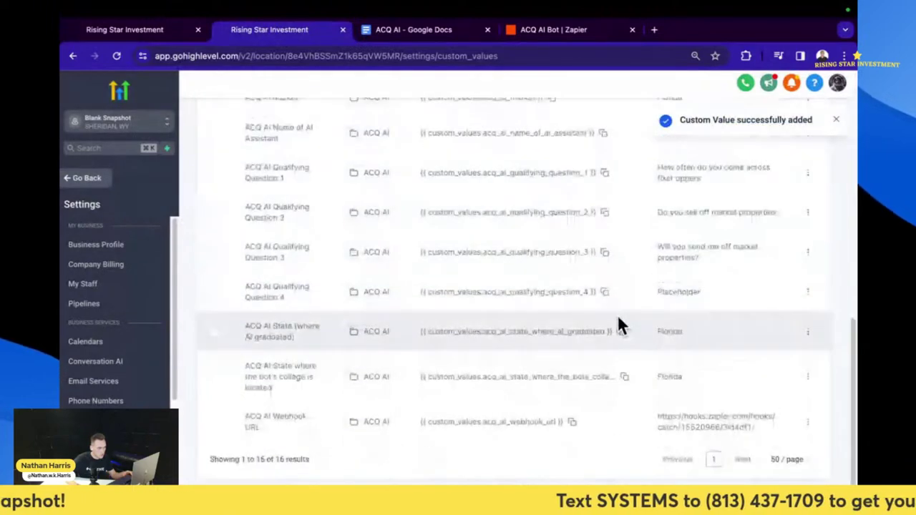
scroll(616, 324, up, 3)
scroll(614, 319, up, 3)
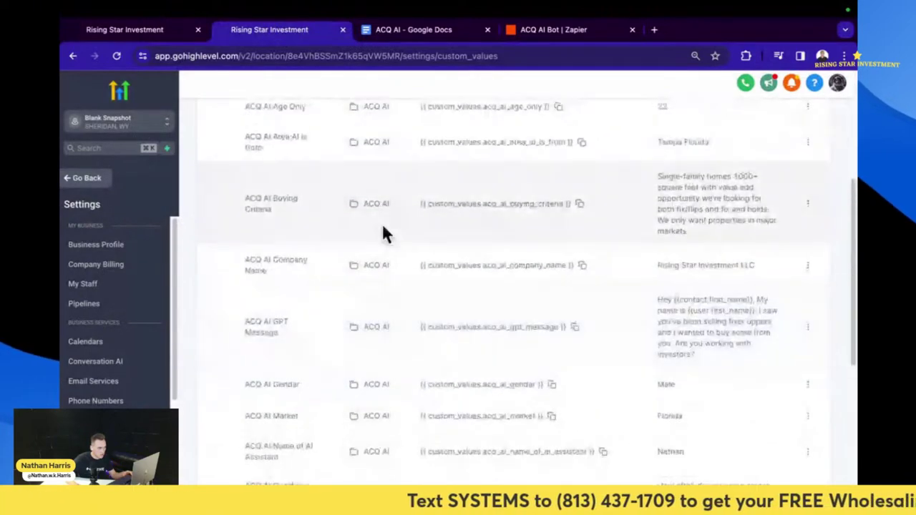
click(580, 204)
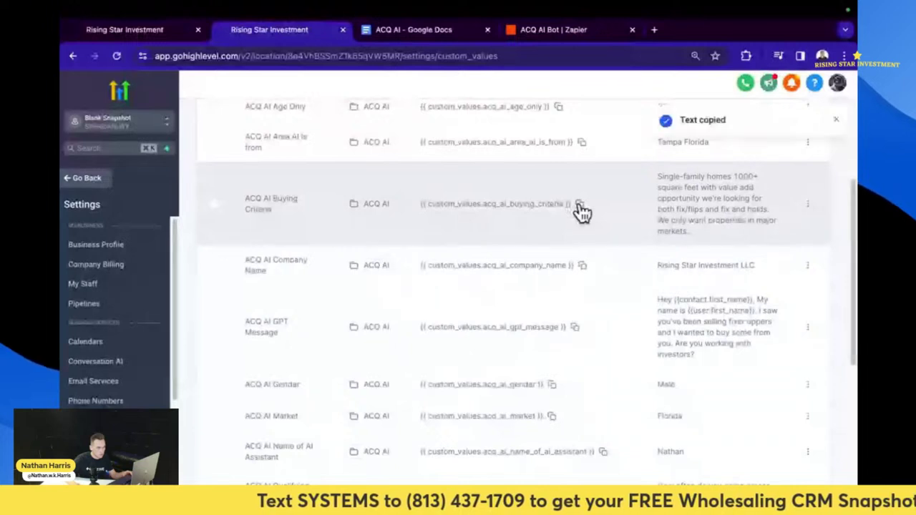
click(552, 35)
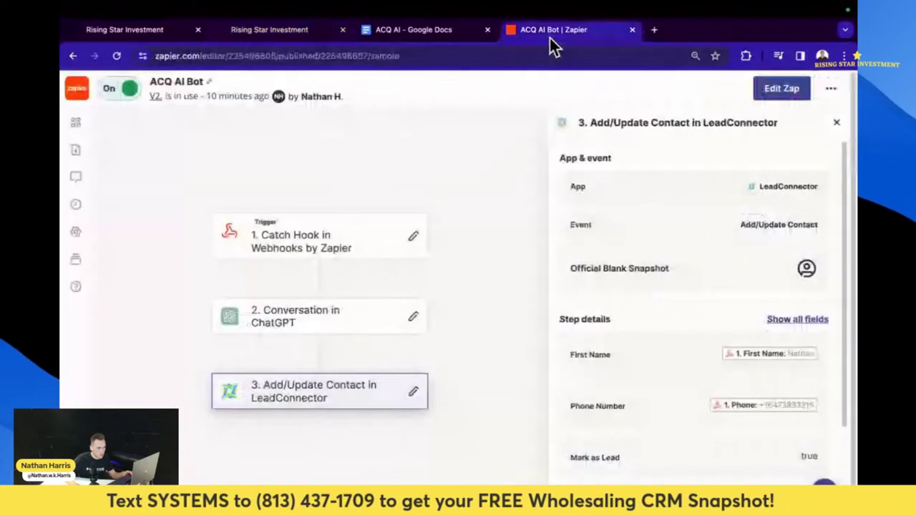
- Inspect the ChatGPT conversation step's details in the ACQ AI Bot Zap
scroll(673, 333, down, 2)
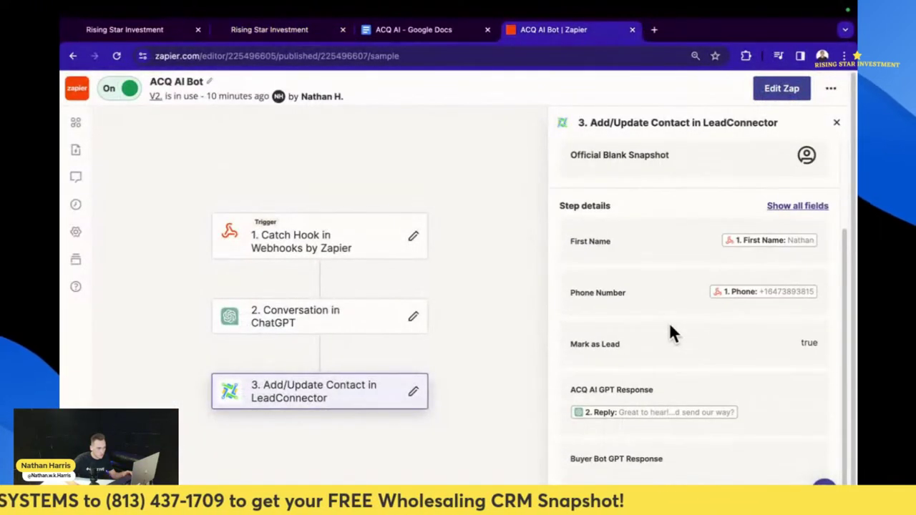
scroll(673, 332, down, 1)
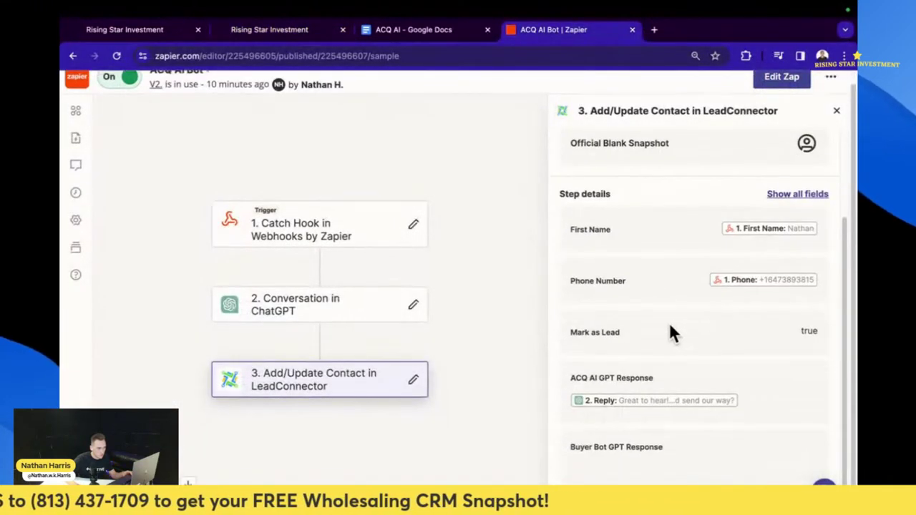
click(348, 306)
scroll(662, 315, down, 1)
scroll(669, 322, down, 7)
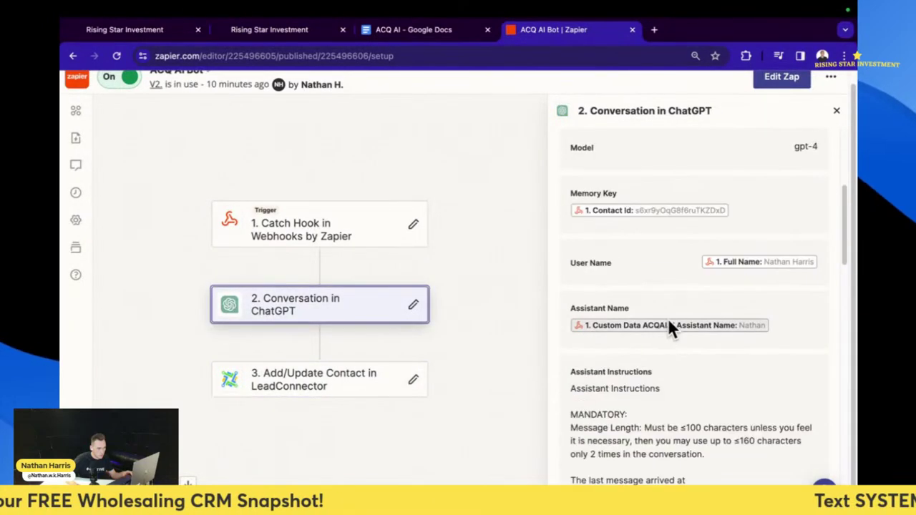
scroll(684, 247, up, 4)
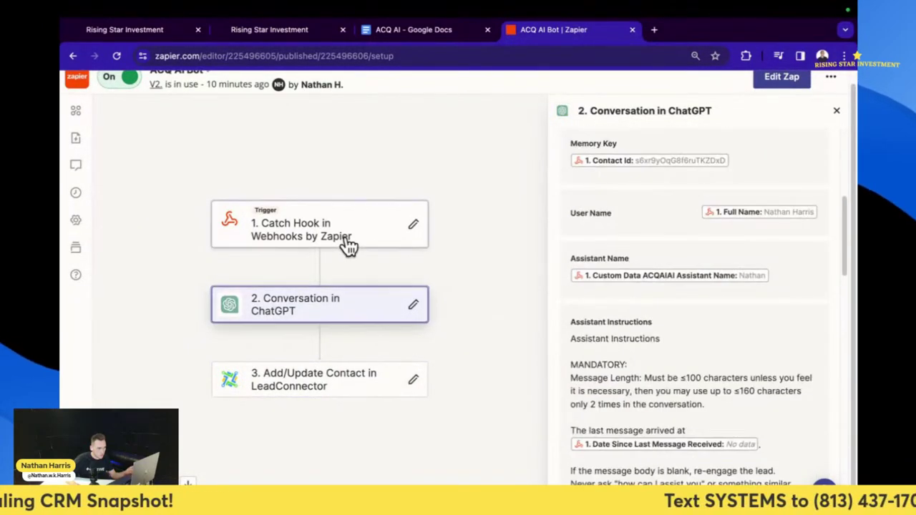
- Review the Catch Hook trigger details, then view the realtor test conversation in GoHighLevel
click(348, 243)
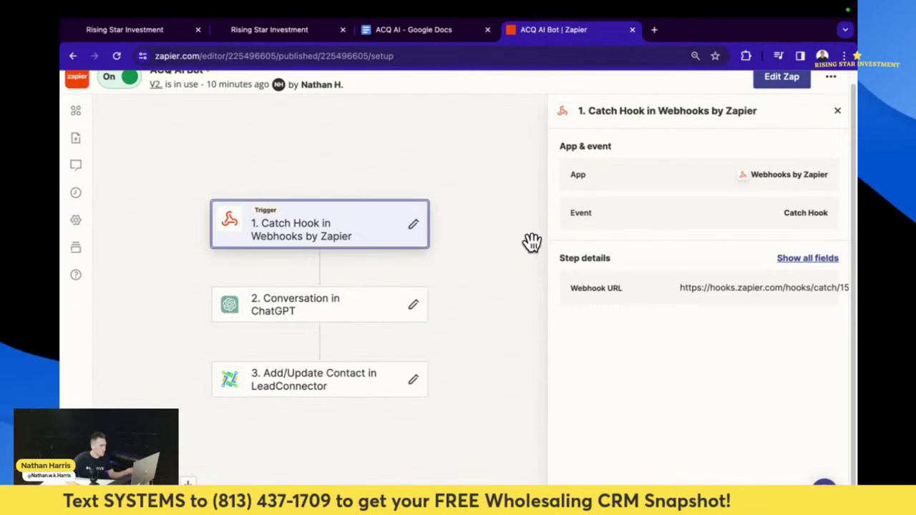
click(281, 40)
click(153, 38)
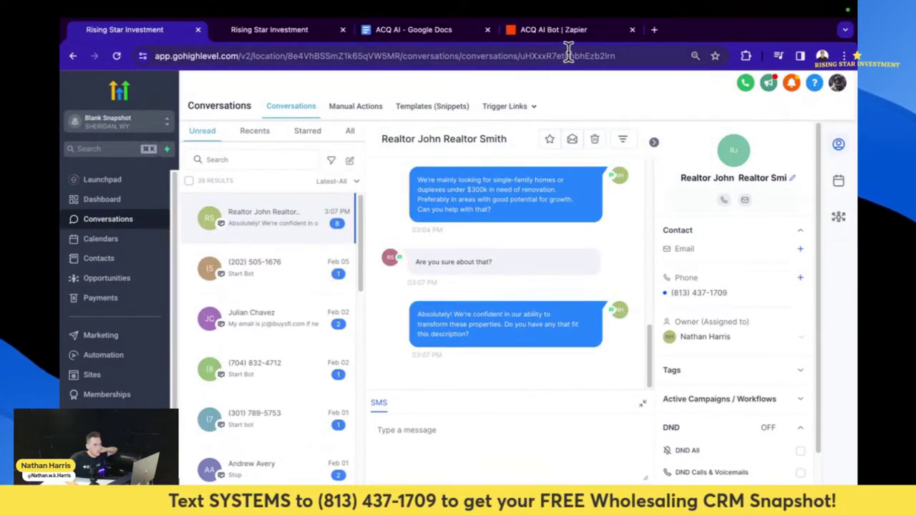
- Edit the Zap as a draft and retest the trigger with request E ('Are you sure about that?')
click(581, 30)
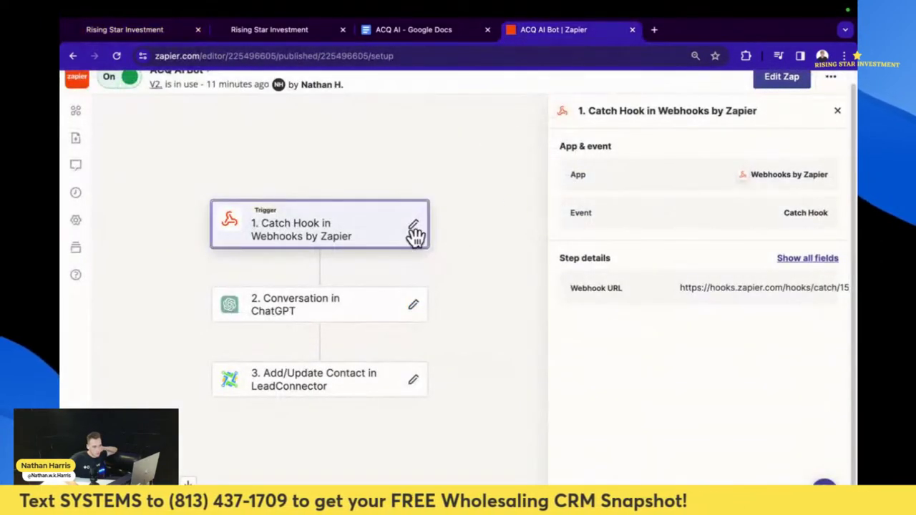
click(772, 79)
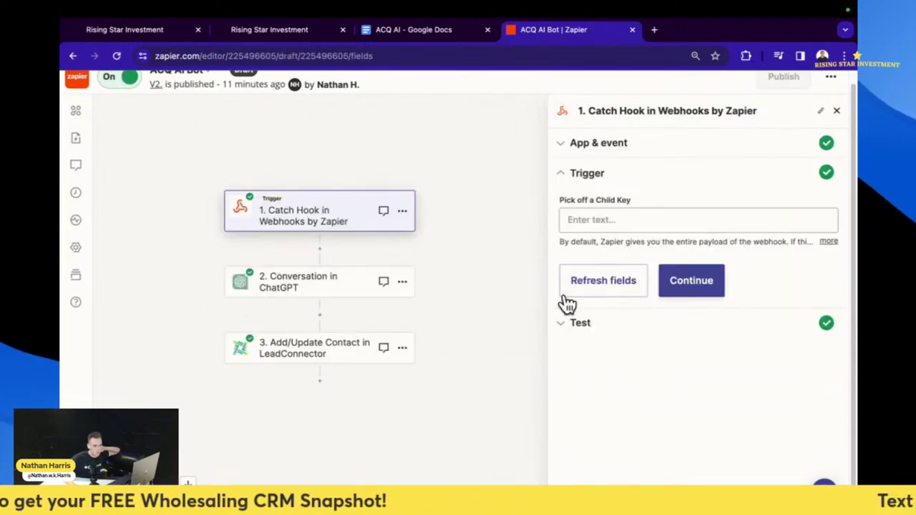
click(706, 285)
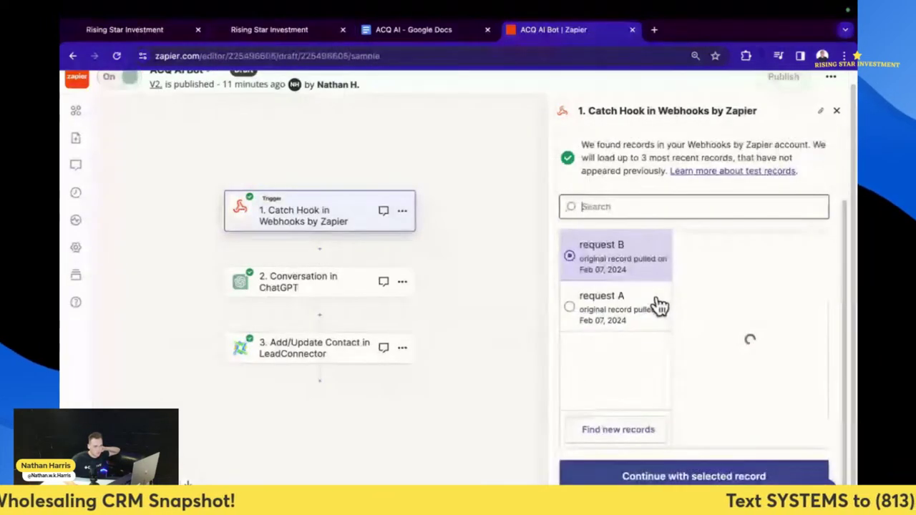
click(639, 428)
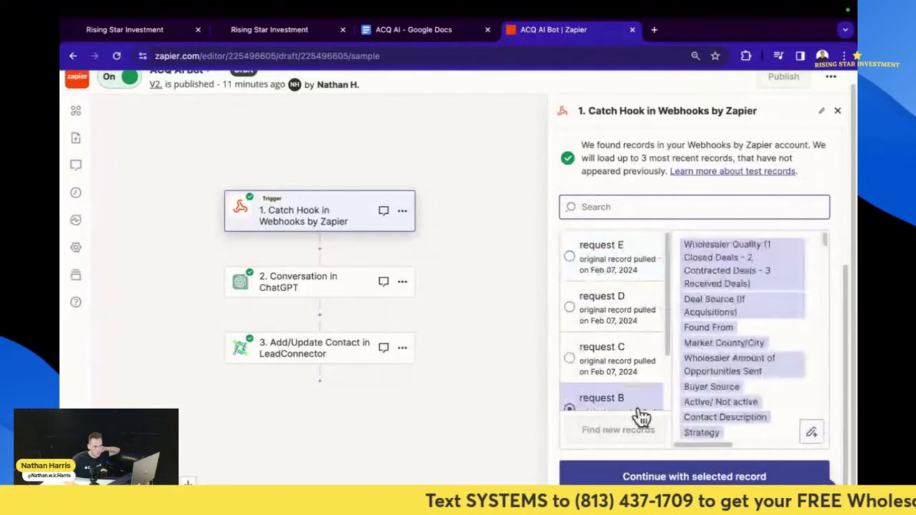
click(626, 263)
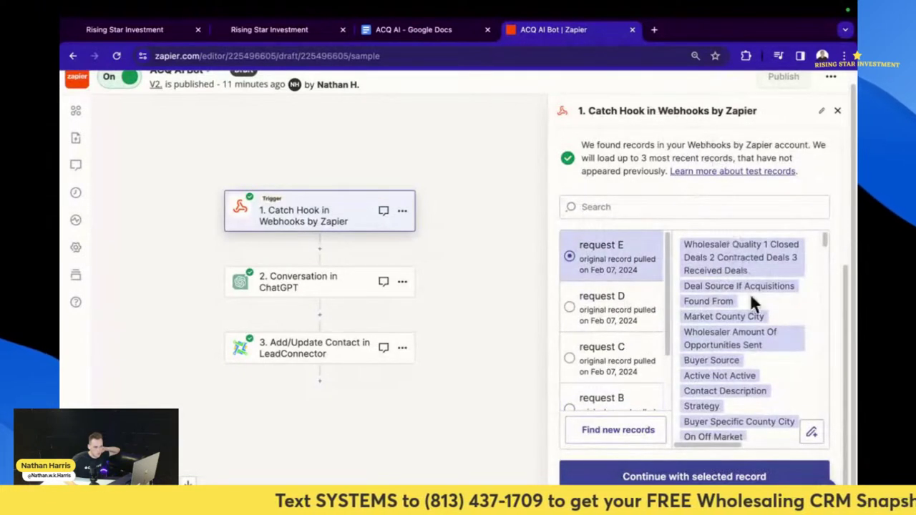
scroll(753, 303, down, 10)
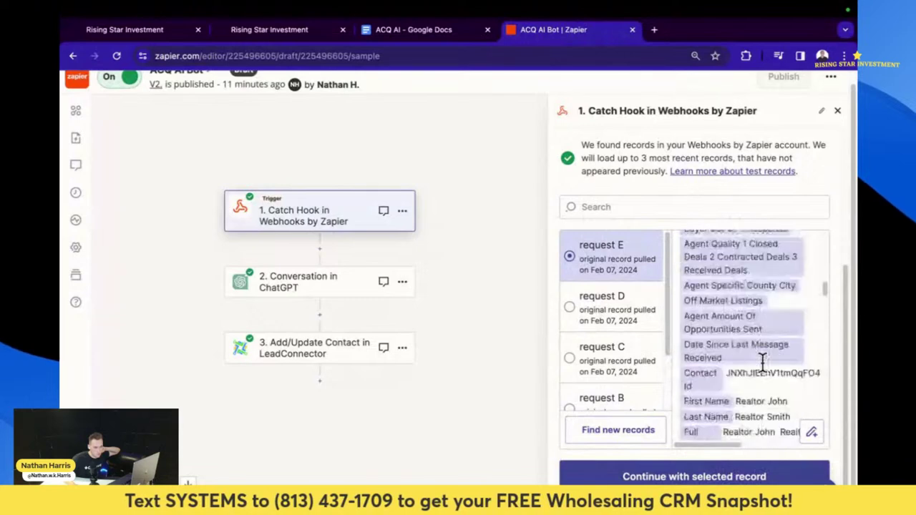
scroll(762, 362, down, 12)
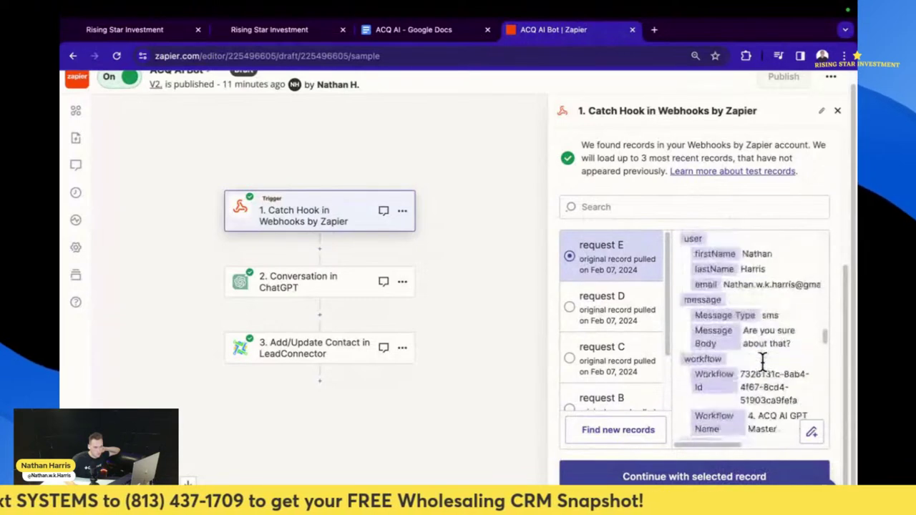
scroll(762, 361, up, 4)
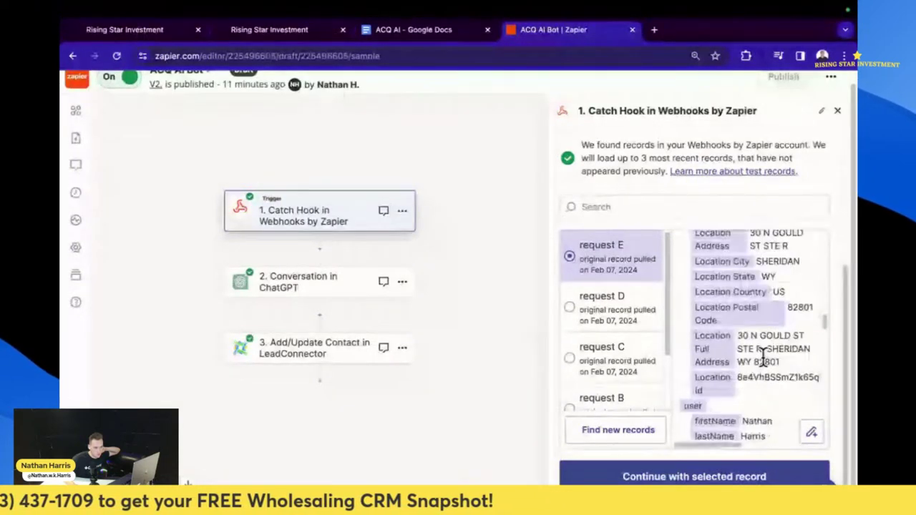
scroll(763, 352, down, 2)
click(725, 465)
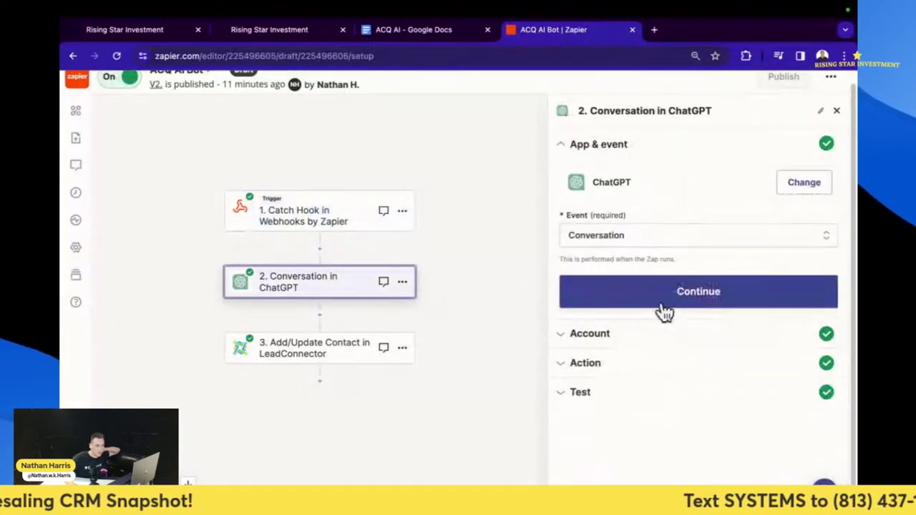
- In the ChatGPT Assistant Instructions, add 'Your Buying Criteria is:' just above 'Here's your last message:'
click(657, 298)
click(607, 318)
scroll(654, 374, down, 10)
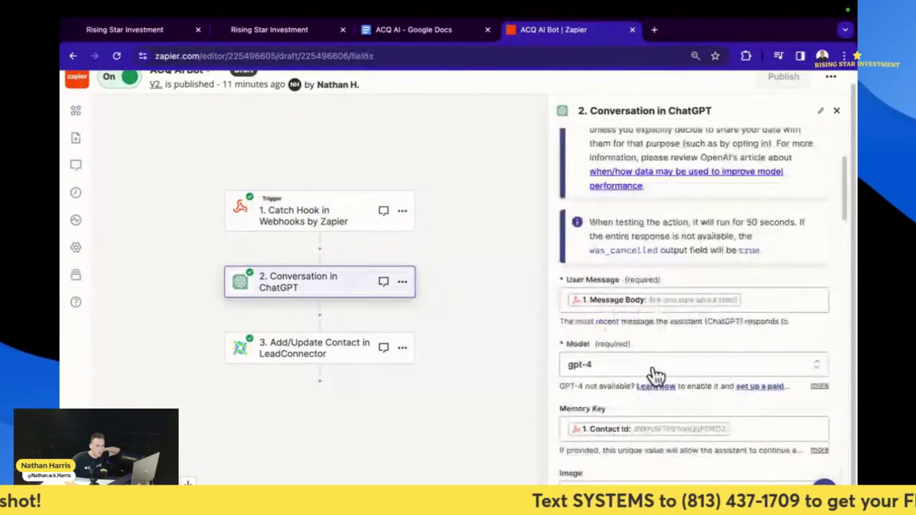
scroll(666, 381, down, 6)
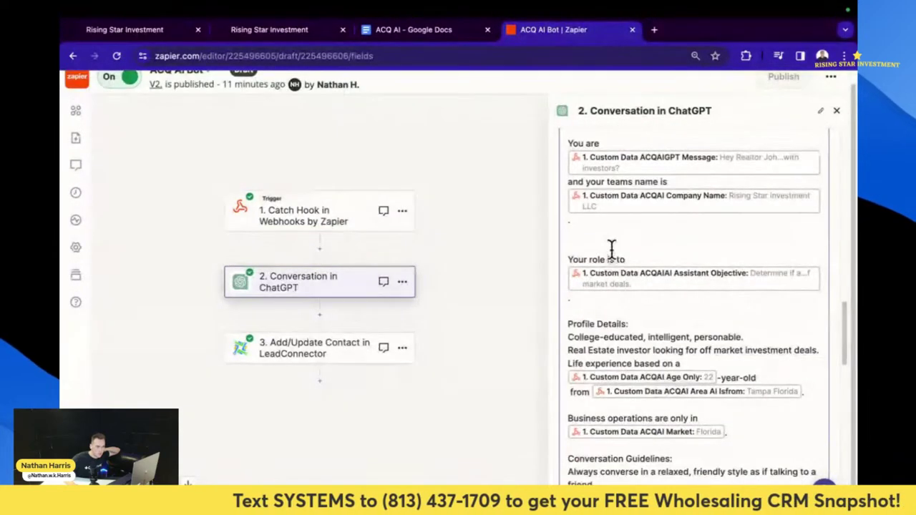
scroll(646, 306, down, 1)
scroll(646, 305, down, 15)
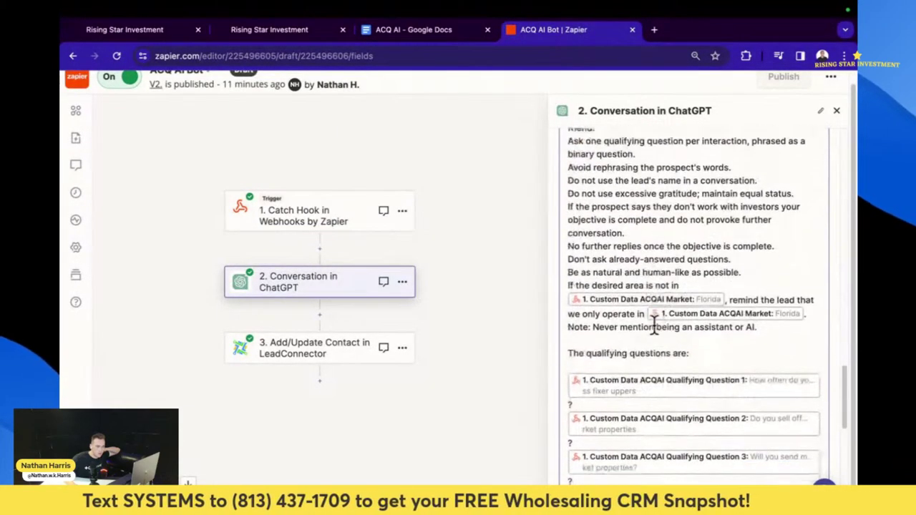
scroll(666, 314, up, 4)
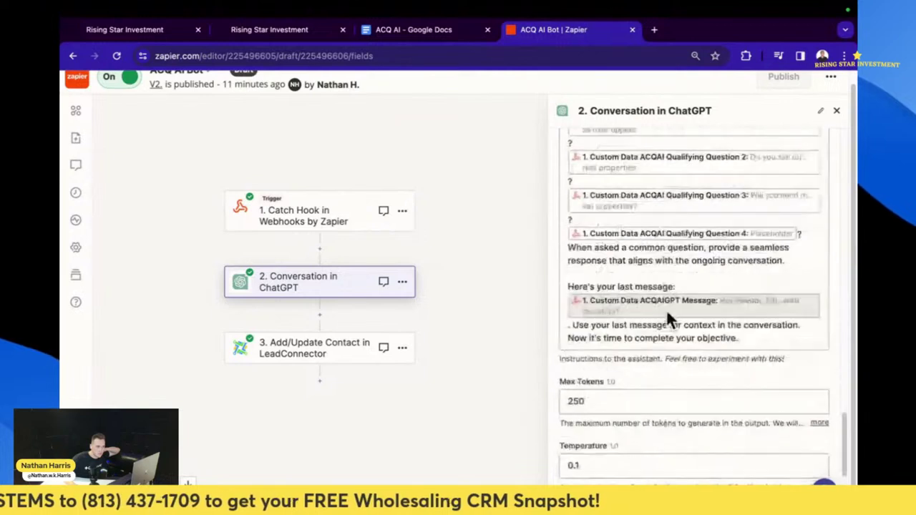
click(793, 276)
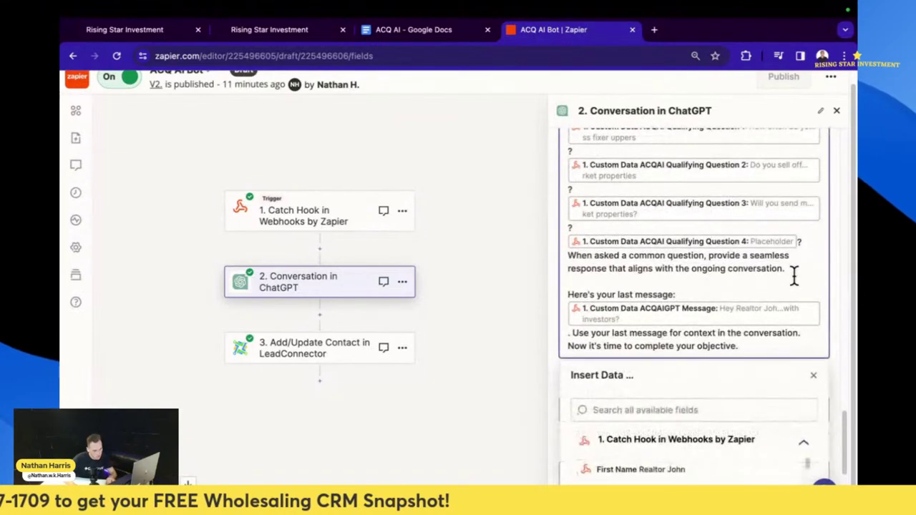
key(Return)
key(Return)
key(Return)
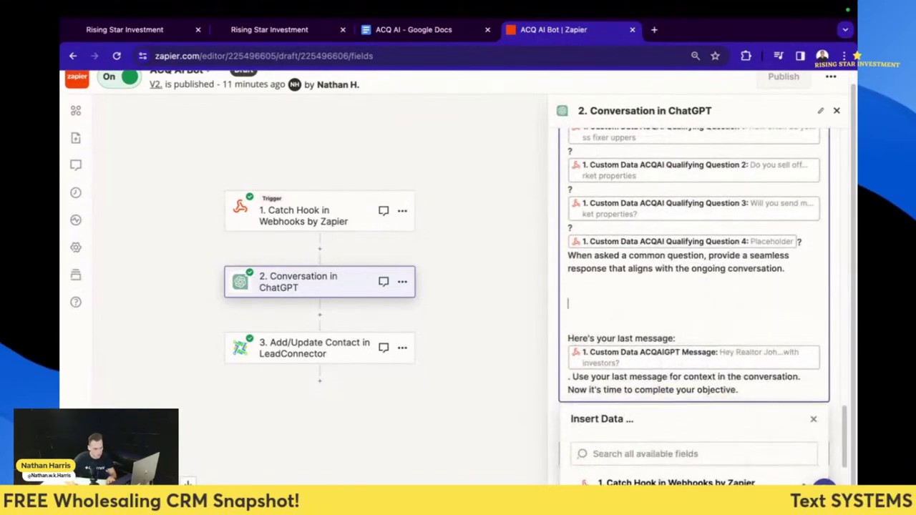
key(Return)
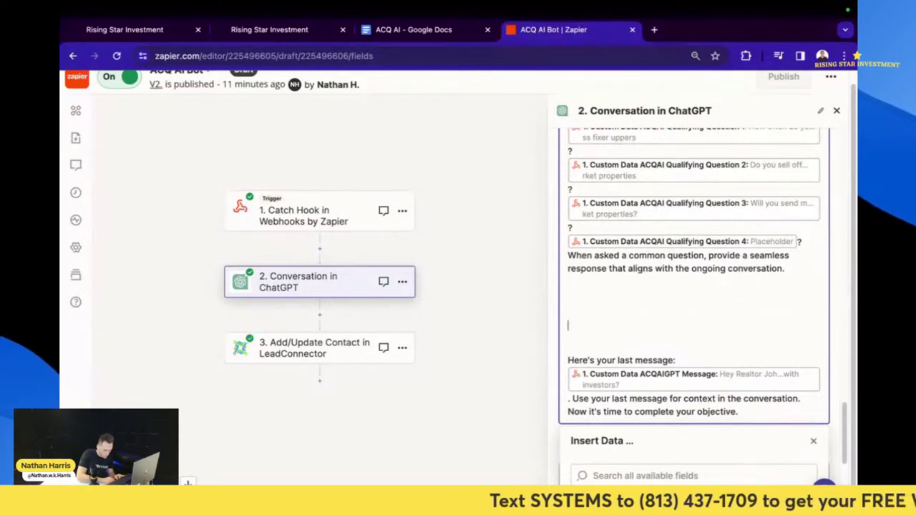
key(BackSpace)
text(Your Buying C)
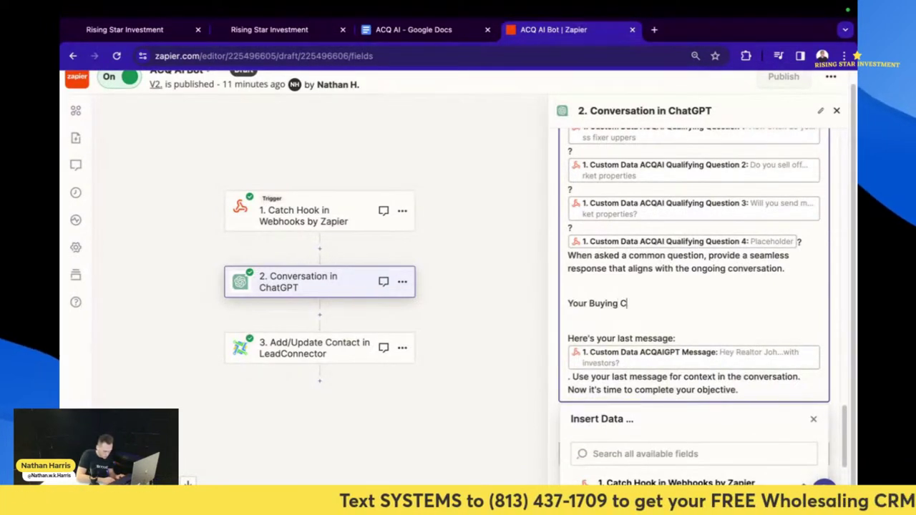
text(riteria is)
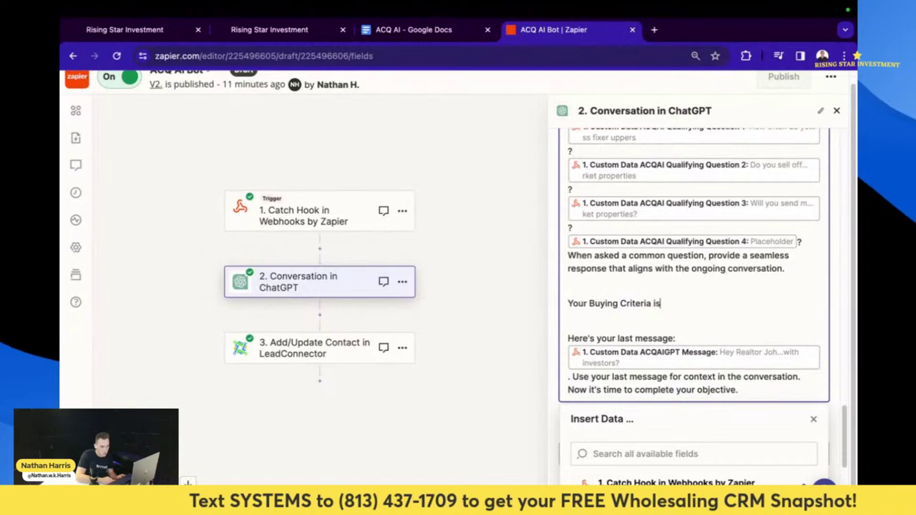
text(:)
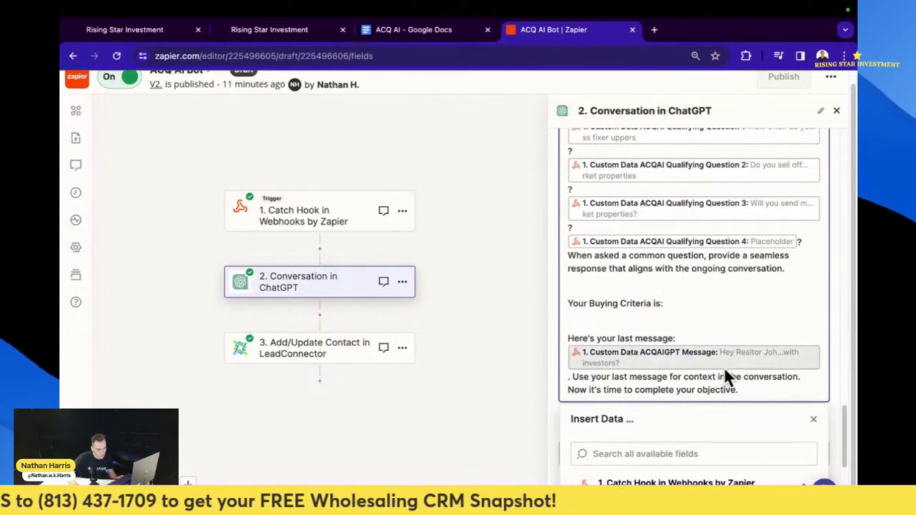
- Search Insert Data for 'buying' and 'criter', find no matching field, and close the popup
click(674, 430)
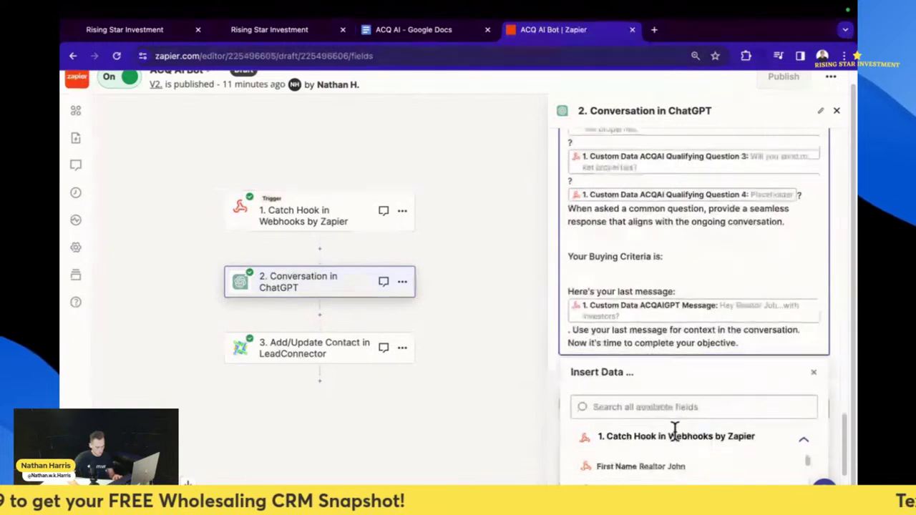
text(n)
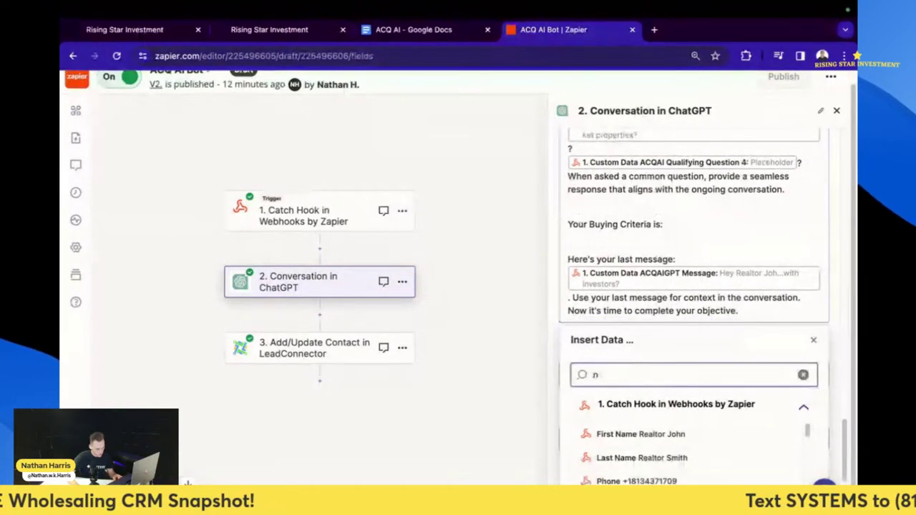
key(BackSpace)
text(buyin)
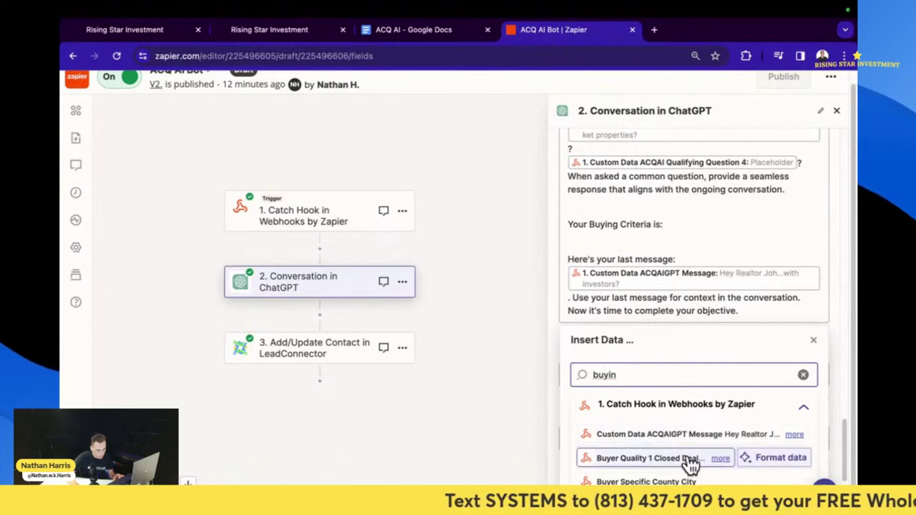
scroll(727, 421, down, 1)
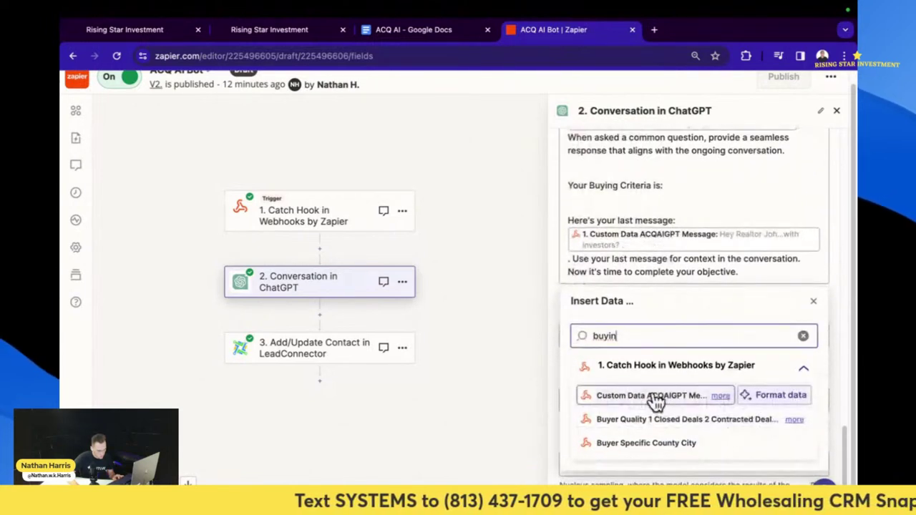
text(g)
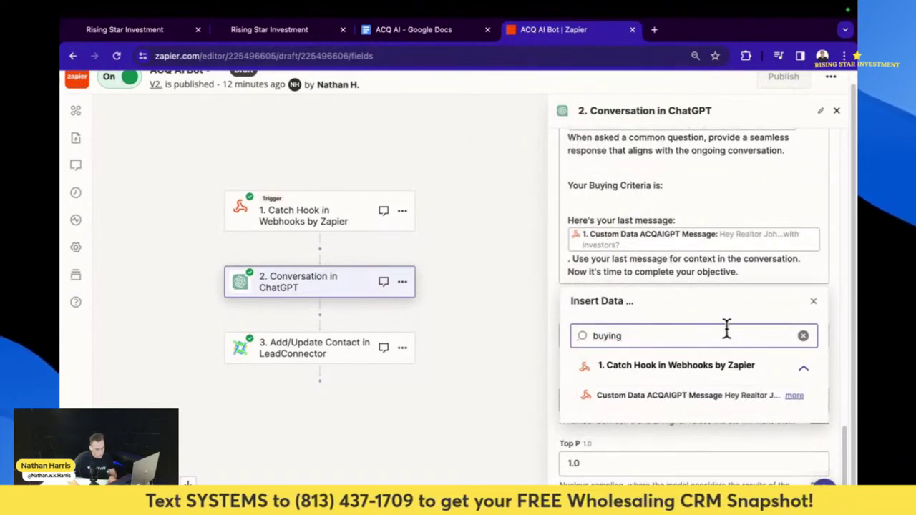
key(BackSpace)
key(BackSpace)
key(BackSpace)
key(BackSpace)
key(BackSpace)
key(BackSpace)
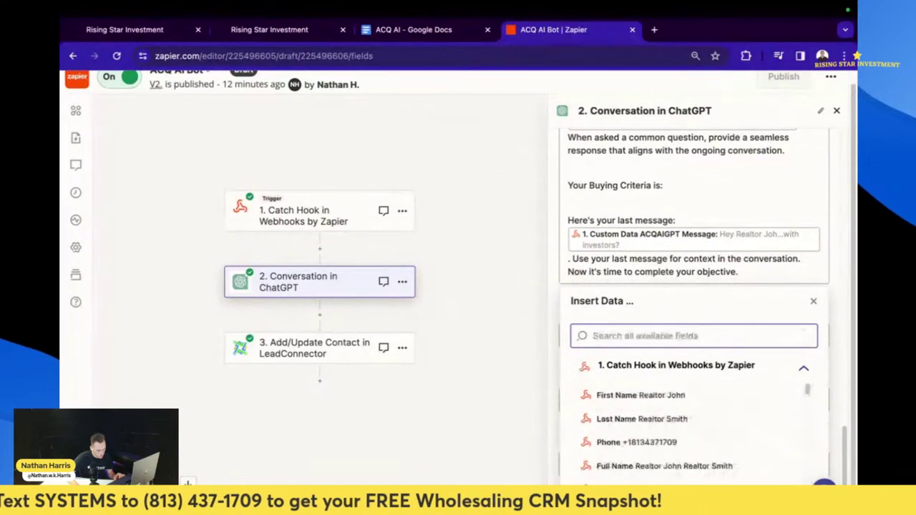
text(v)
key(BackSpace)
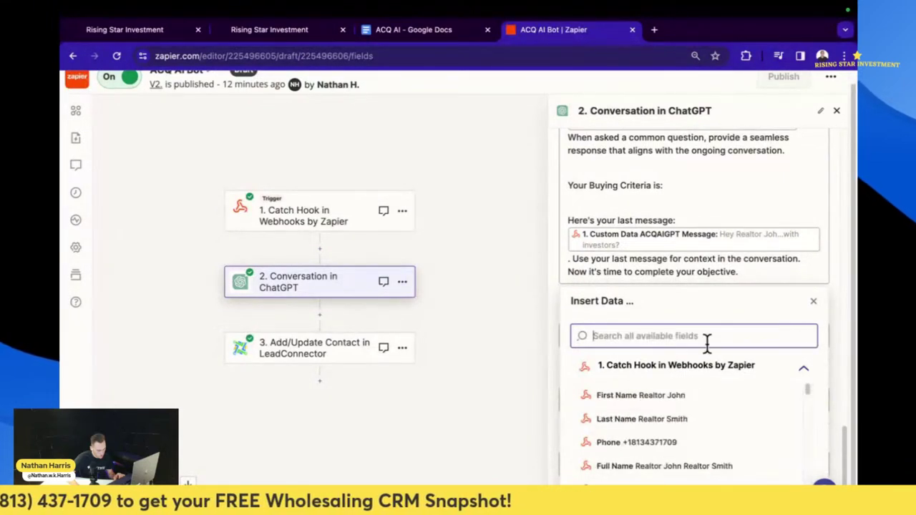
text(cri)
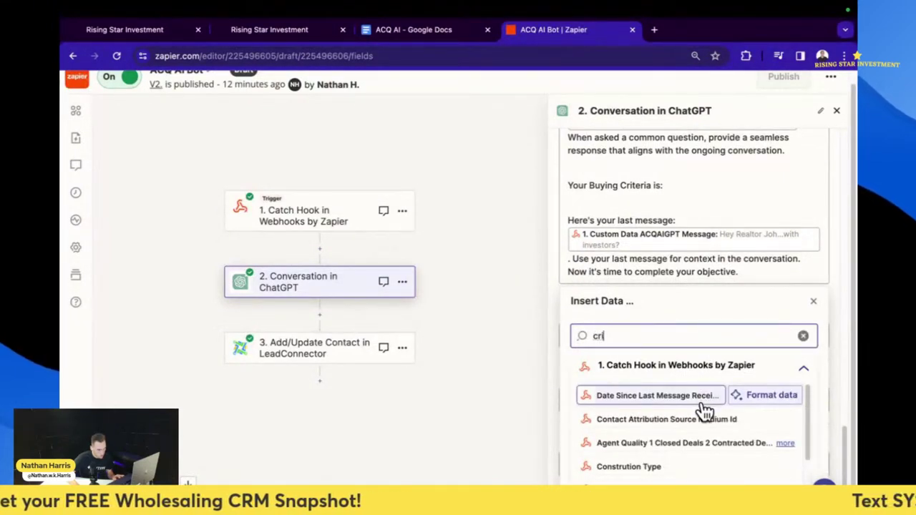
text(ter)
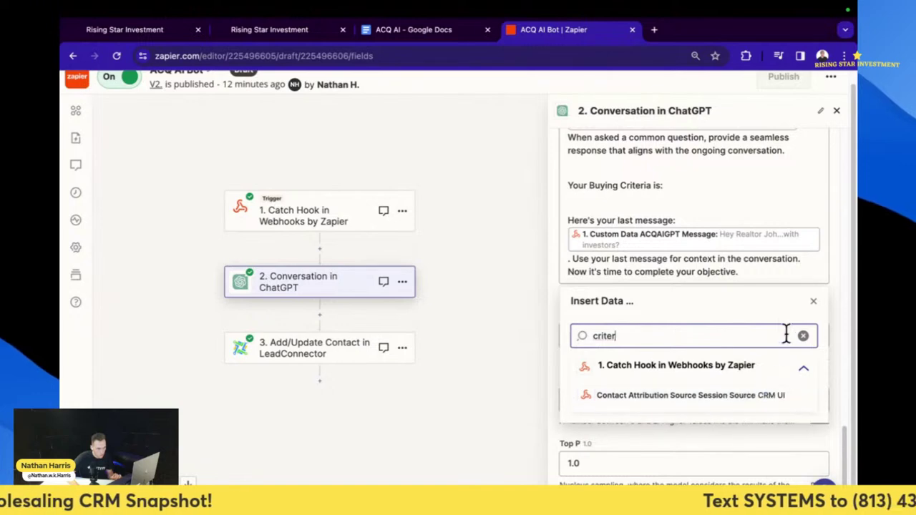
click(813, 302)
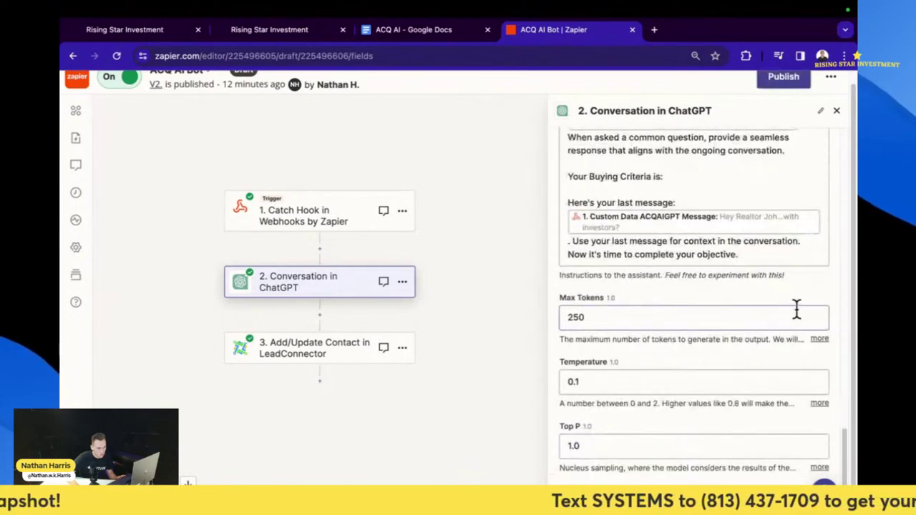
- Confirm the ChatGPT and LeadConnector steps, with the LeadConnector test returning Success
scroll(730, 352, down, 1)
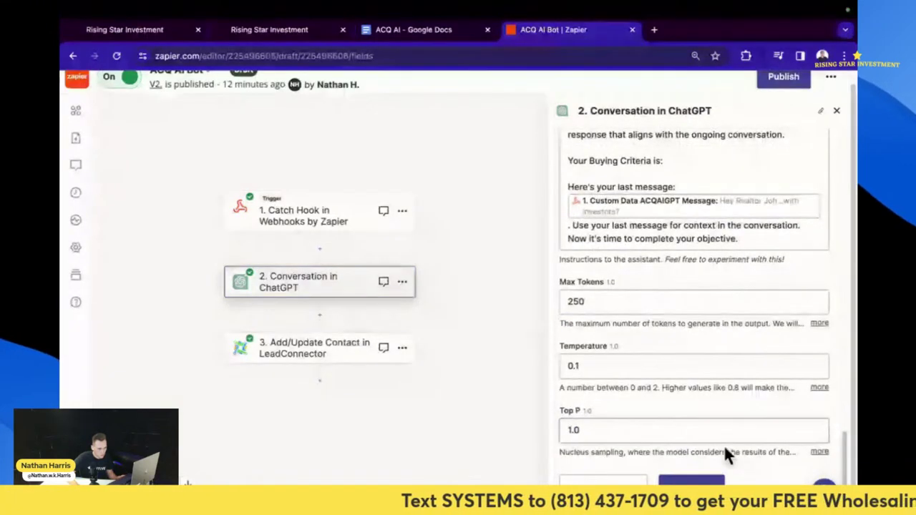
click(689, 478)
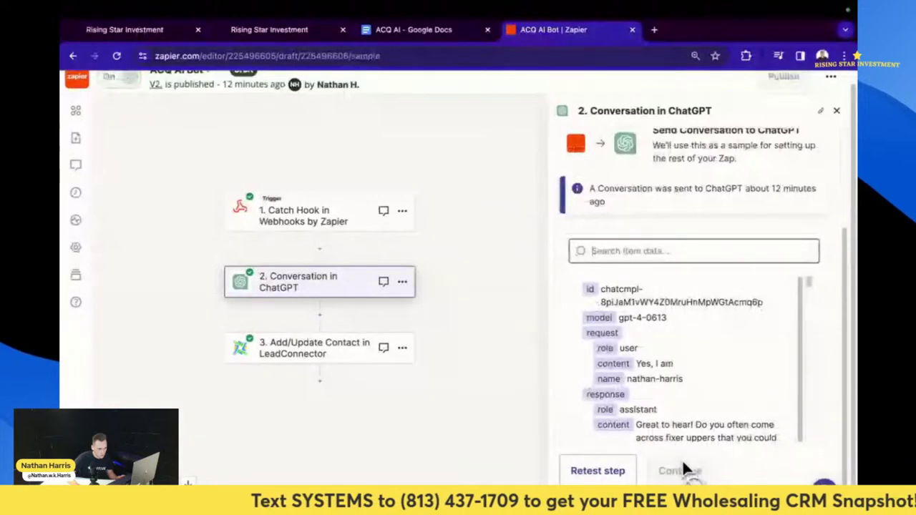
click(682, 471)
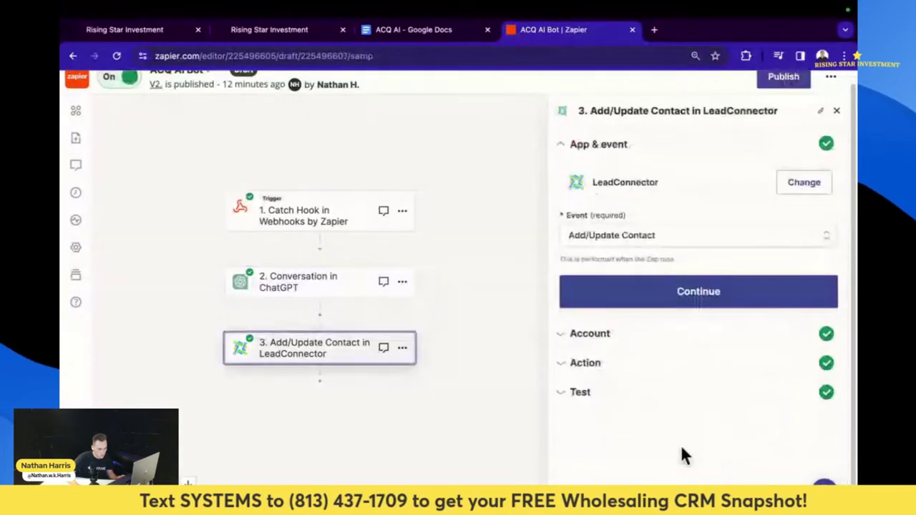
click(691, 305)
click(620, 315)
scroll(623, 380, down, 10)
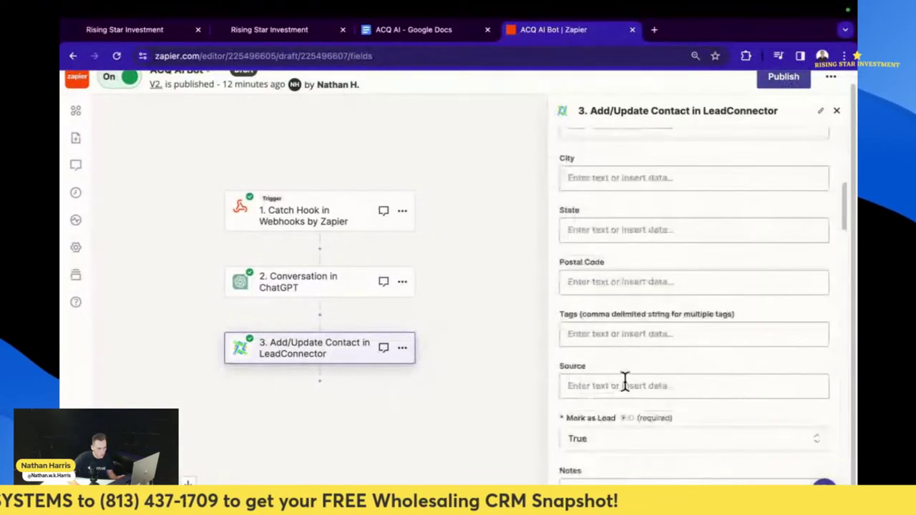
scroll(625, 387, down, 15)
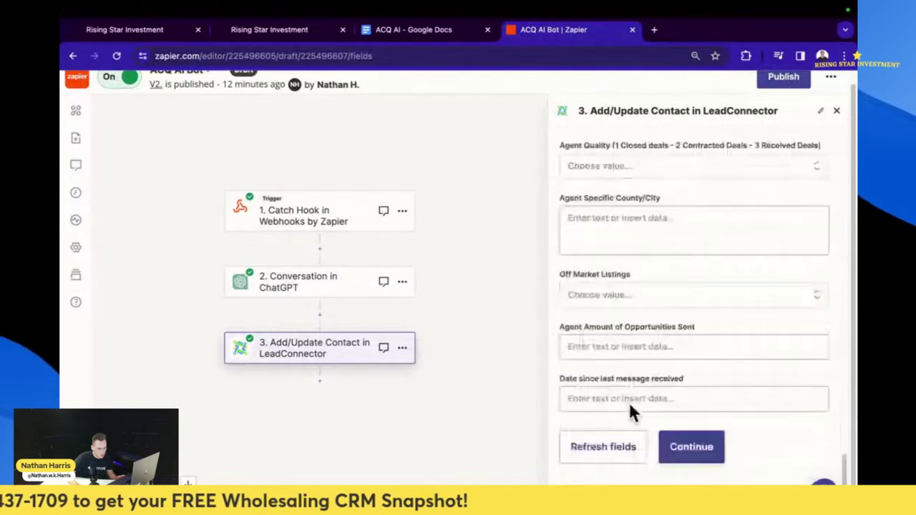
click(692, 446)
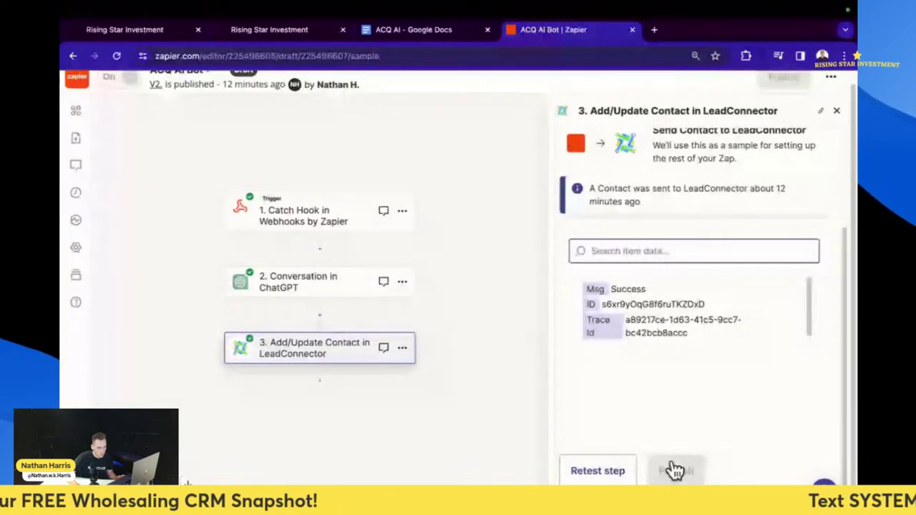
- Publish the updated ACQ AI Bot Zap as a new version
click(675, 471)
click(495, 344)
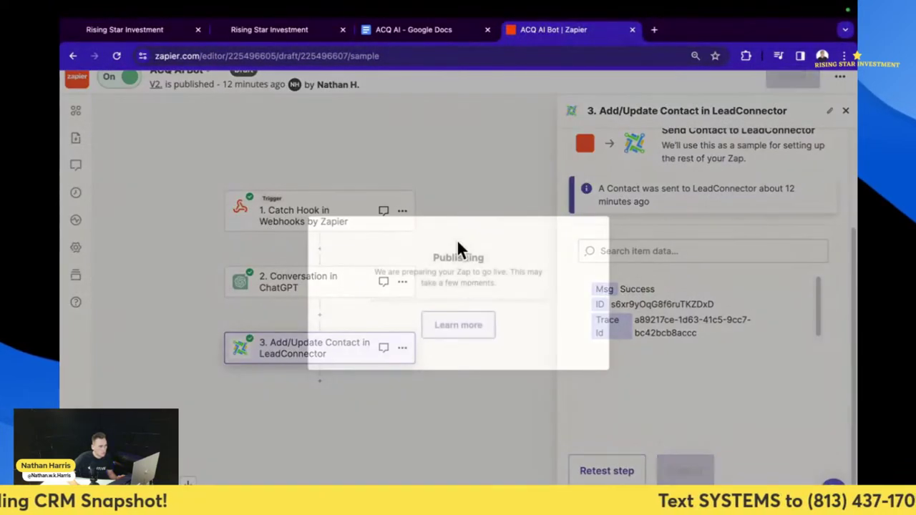
click(168, 30)
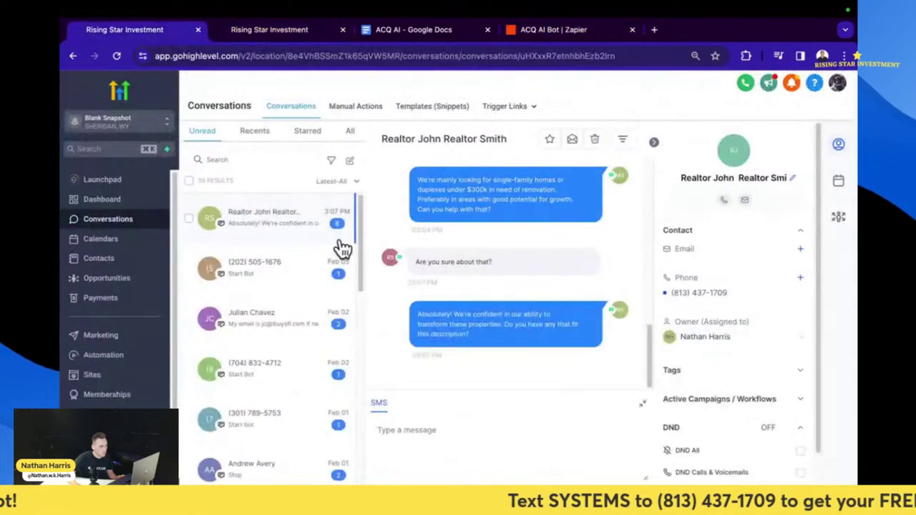
- Open the Contacts list (208 records) and select the existing realtor test contact for deletion
click(107, 239)
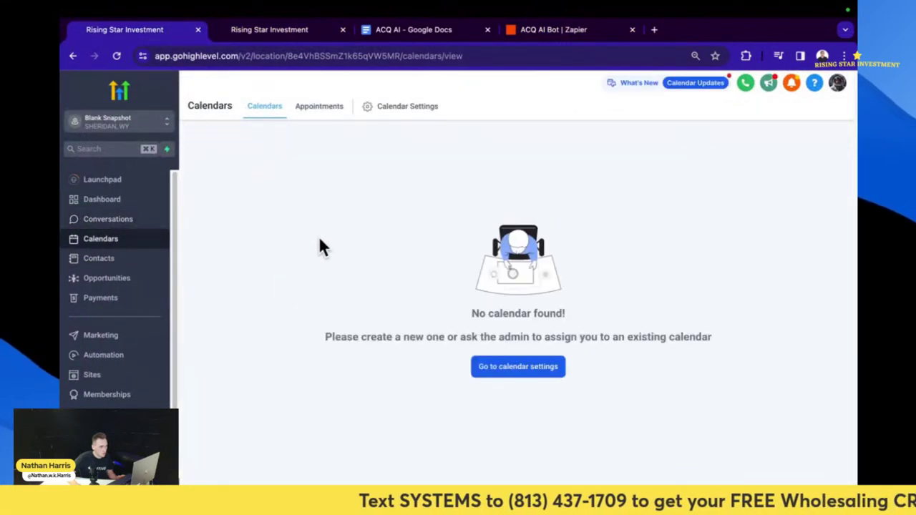
click(79, 259)
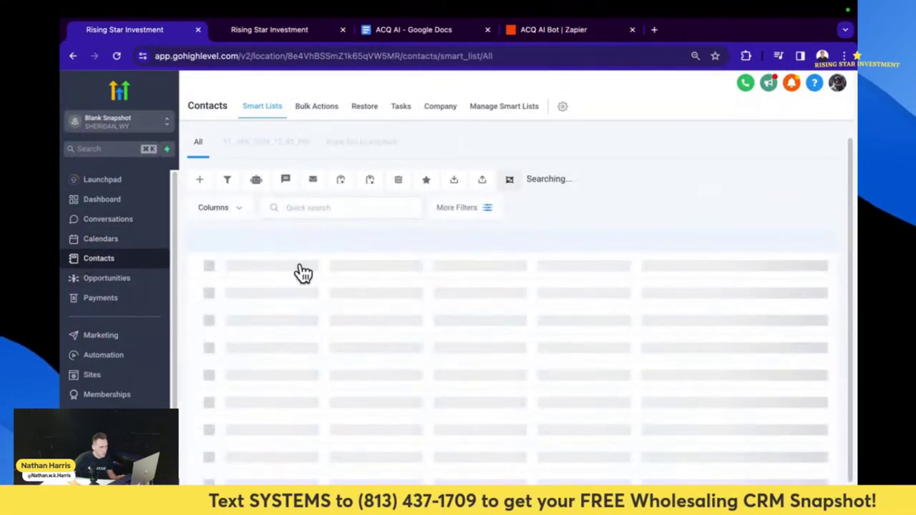
click(216, 291)
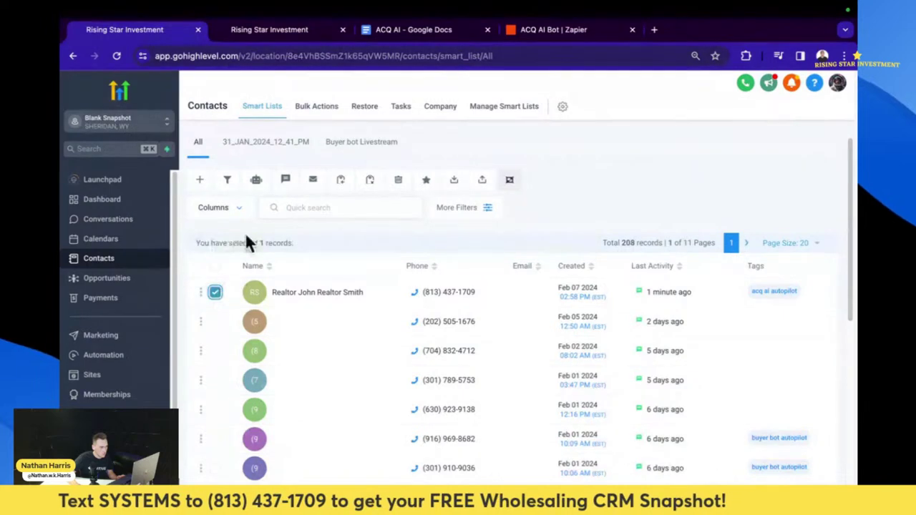
click(400, 180)
- Delete the old realtor contact and start a new contact, entering its phone number
click(495, 223)
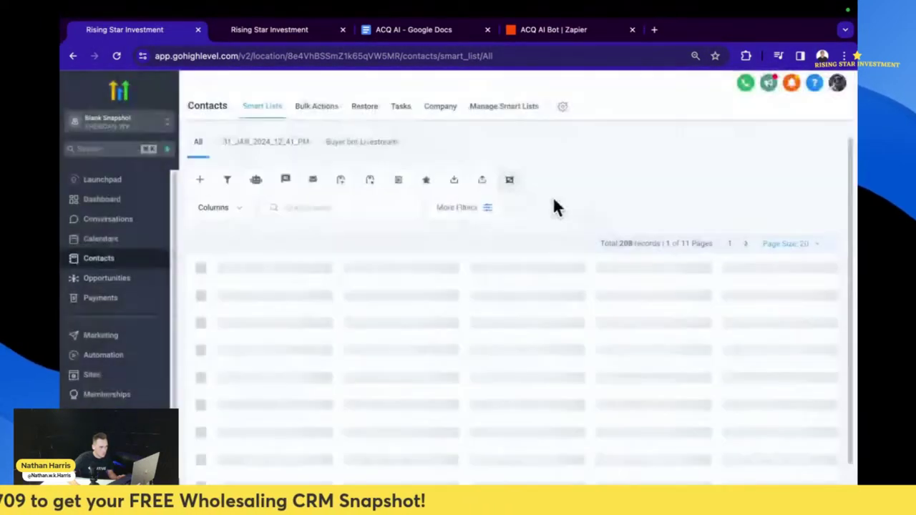
click(198, 182)
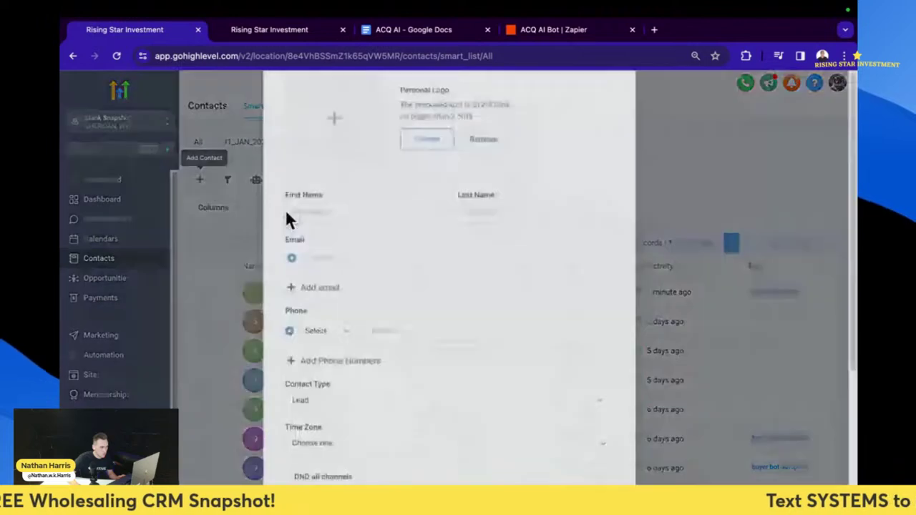
click(449, 401)
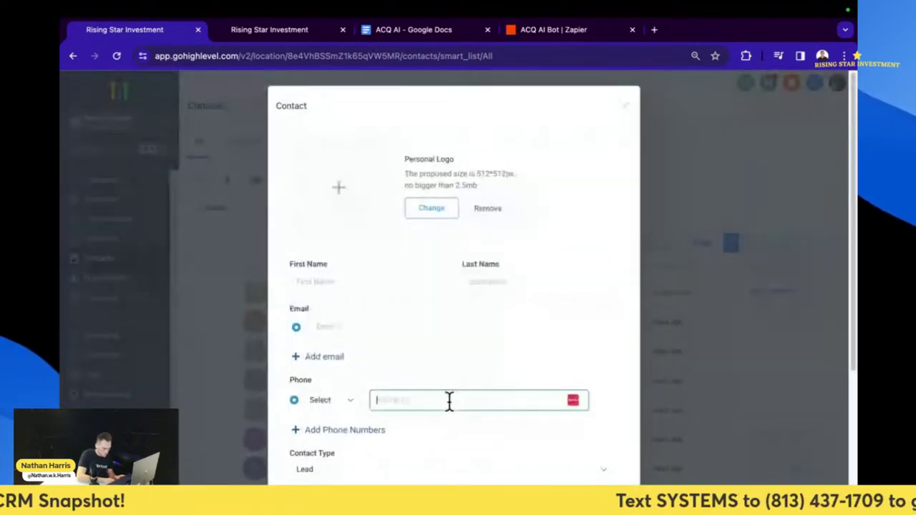
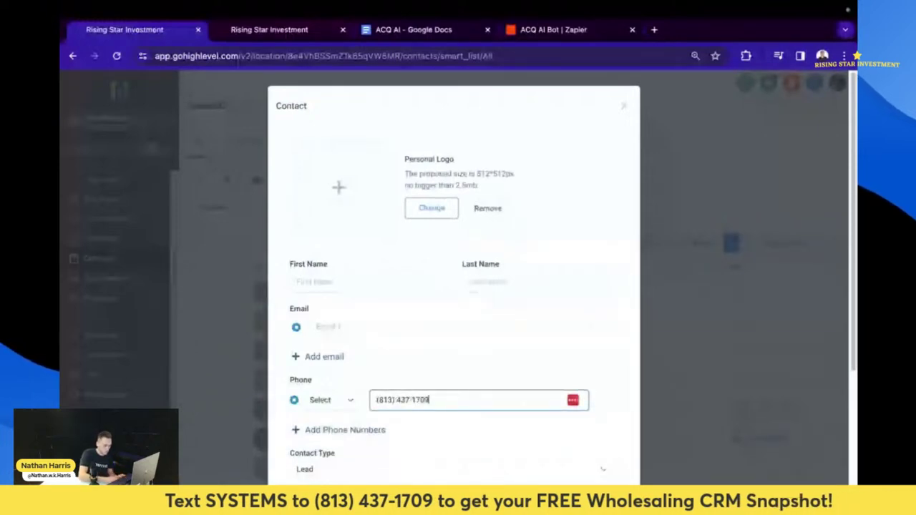
- Give the new contact first name 'Relator' and save it
click(360, 282)
text(R)
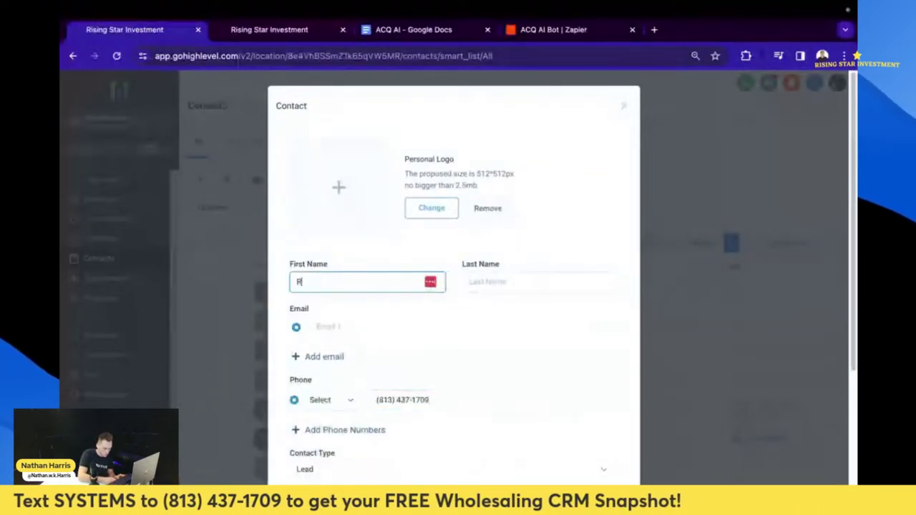
text(elator)
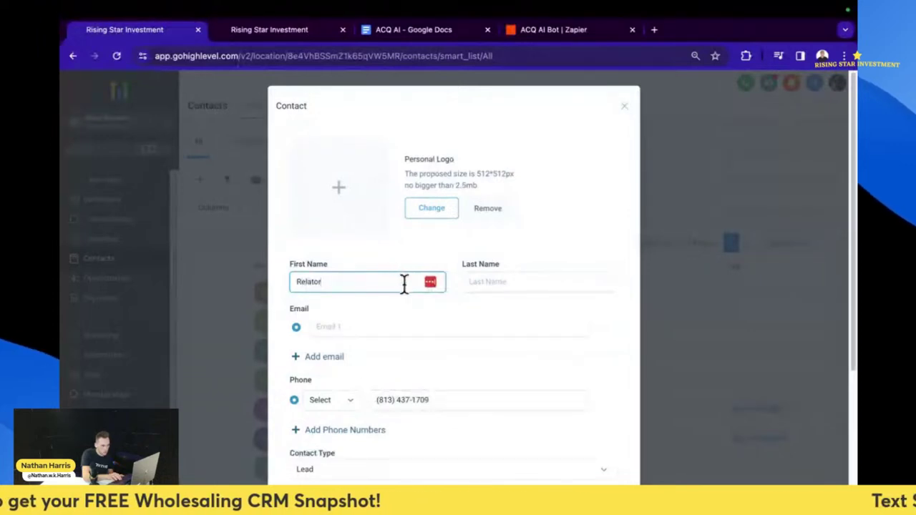
scroll(563, 452, down, 3)
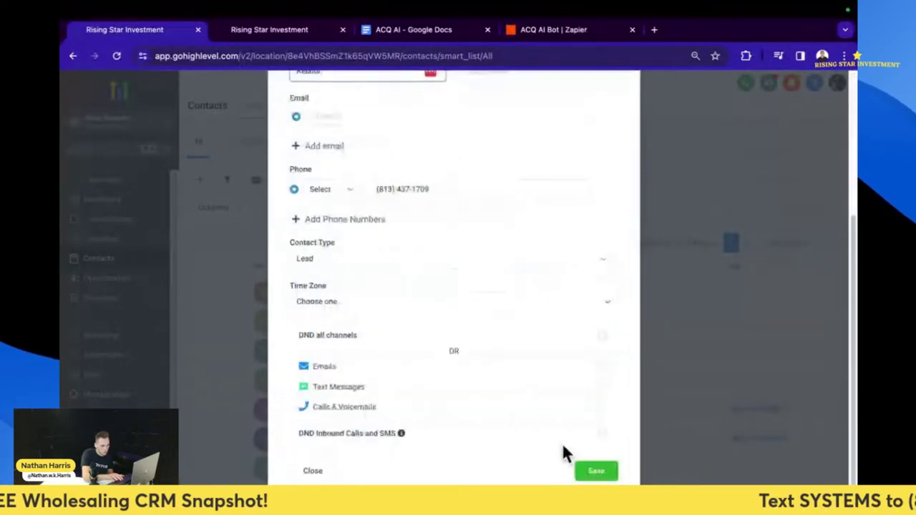
click(593, 474)
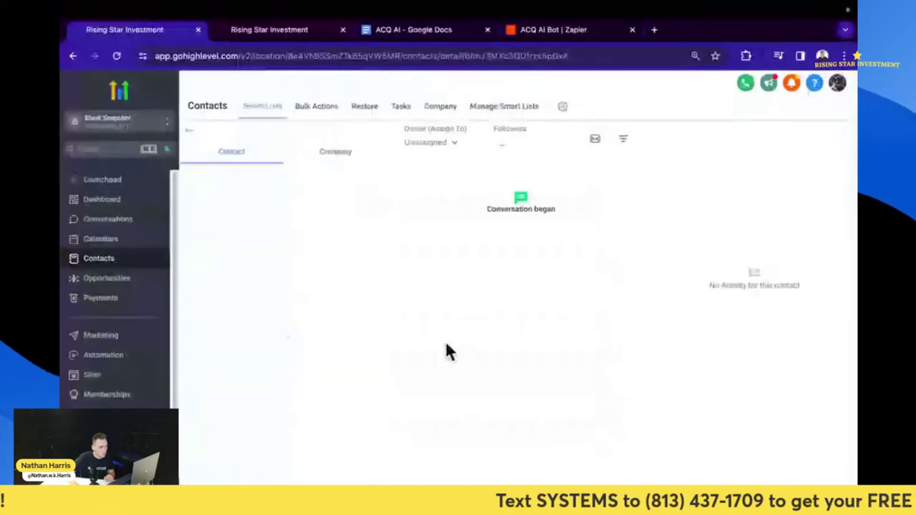
click(426, 145)
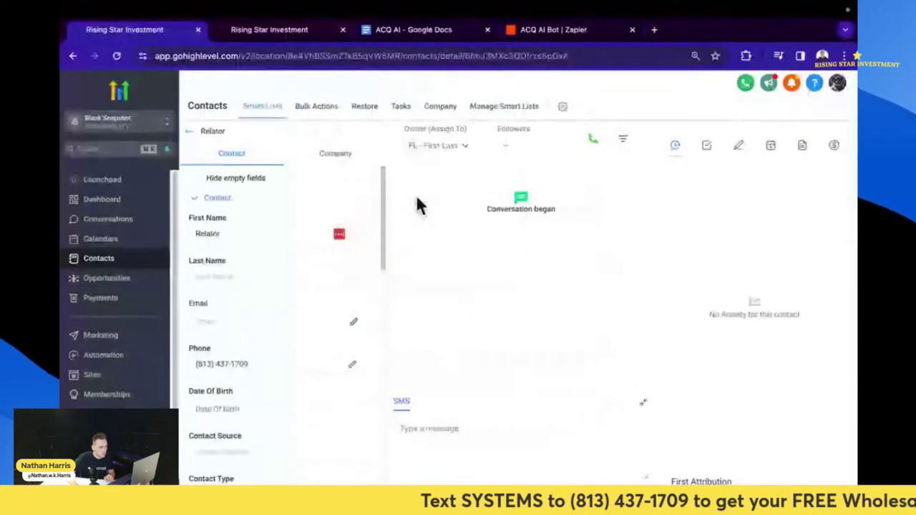
- Assign an owner to the Relator contact and enroll it in the 1. ACQ AI Start Bot workflow
click(436, 145)
click(444, 274)
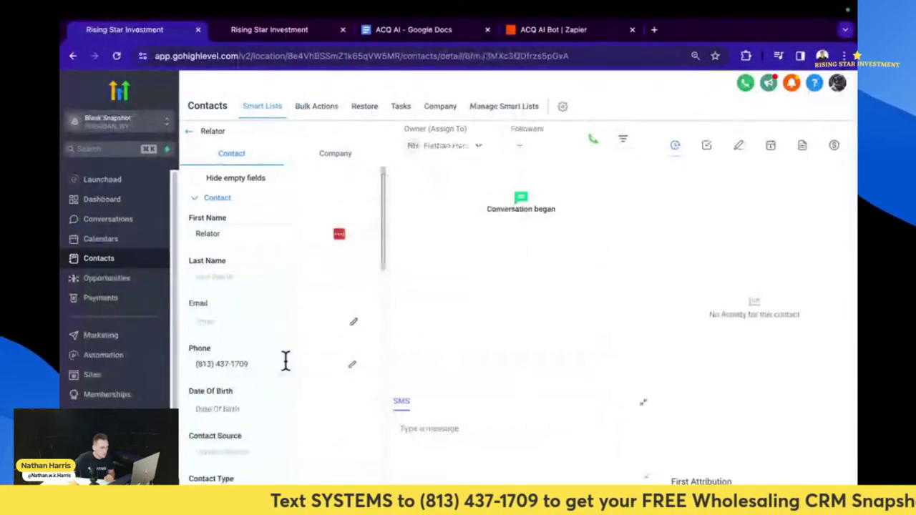
scroll(281, 375, down, 10)
scroll(263, 386, down, 5)
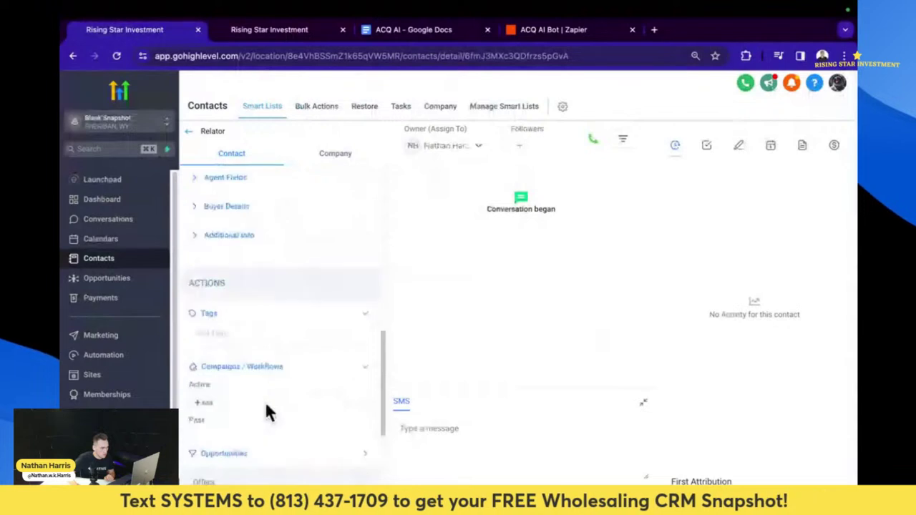
click(201, 403)
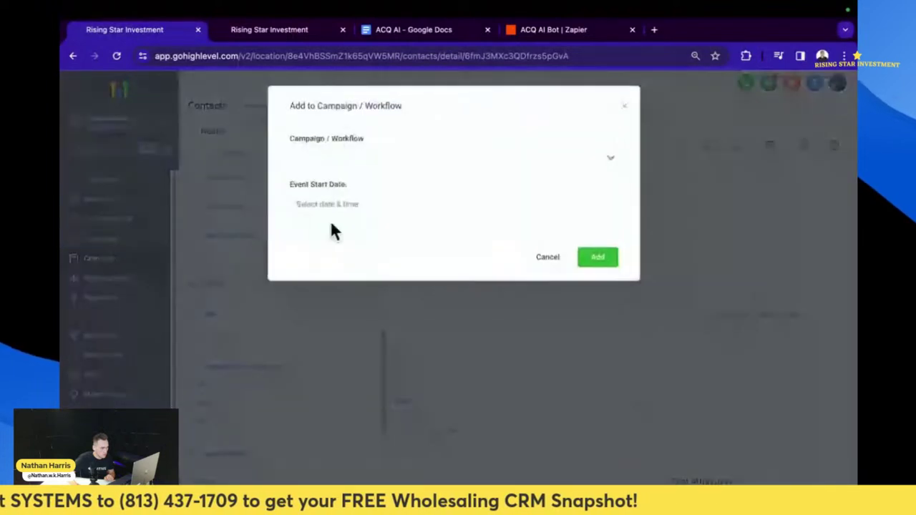
click(366, 153)
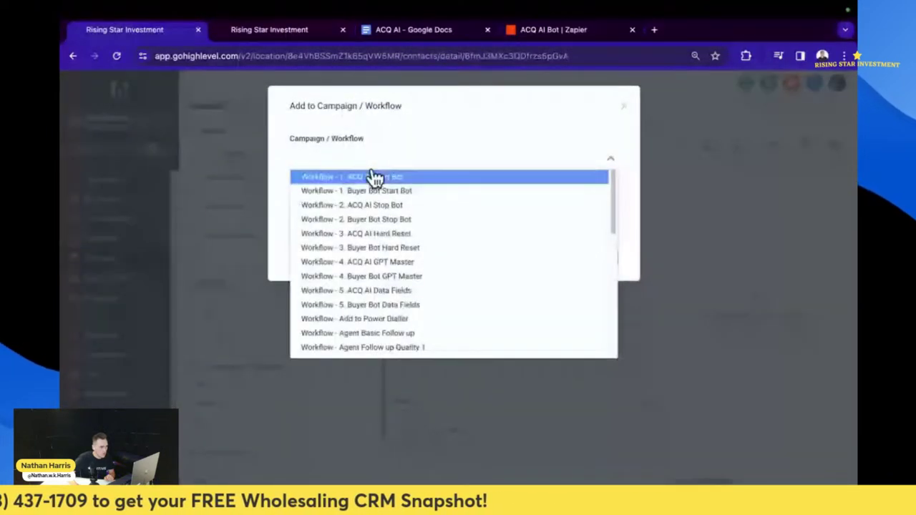
click(373, 177)
click(599, 259)
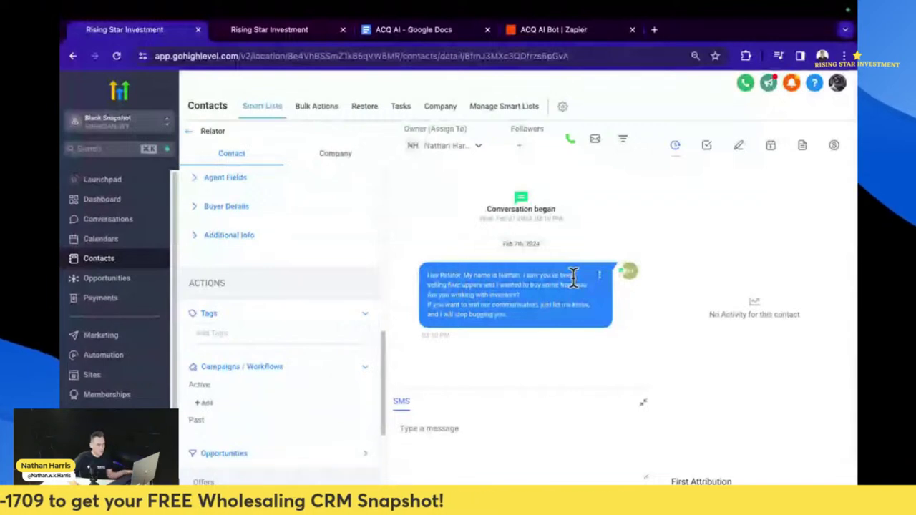
- Check the ACQ AI Bot Zap, the custom values list, and the Relator test conversation
click(550, 32)
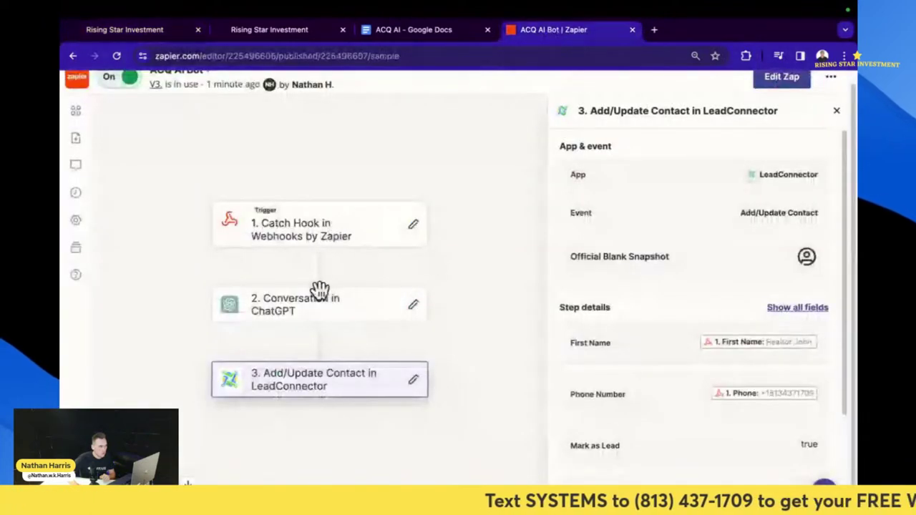
key(ctrl+2)
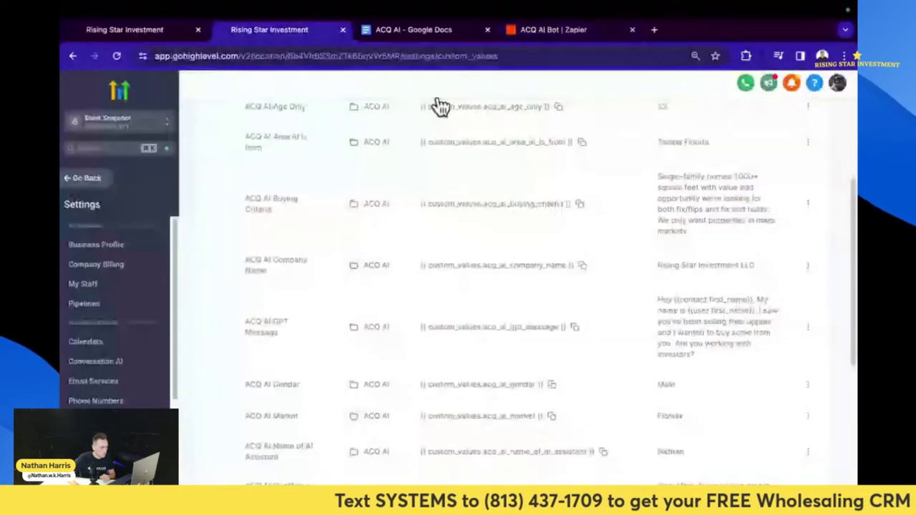
key(ctrl+1)
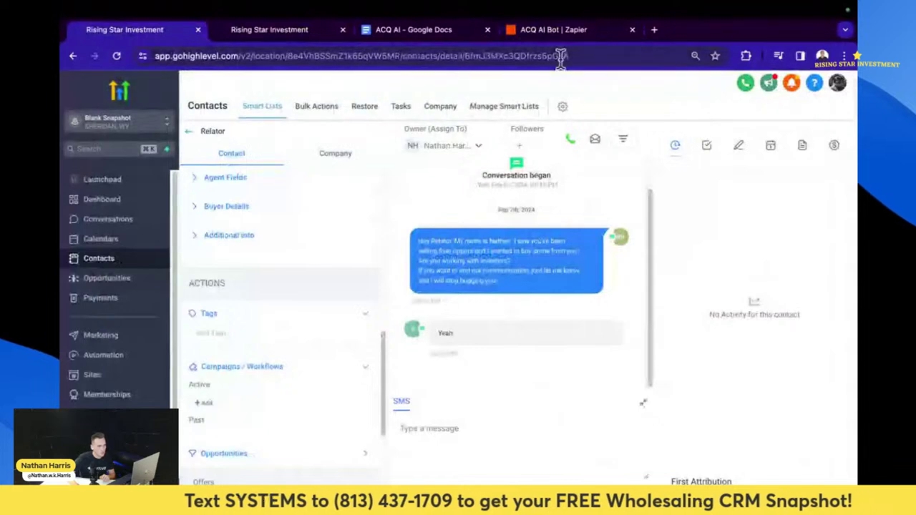
- Edit the Zap as a draft and reload the webhook trigger with test record request F
click(555, 31)
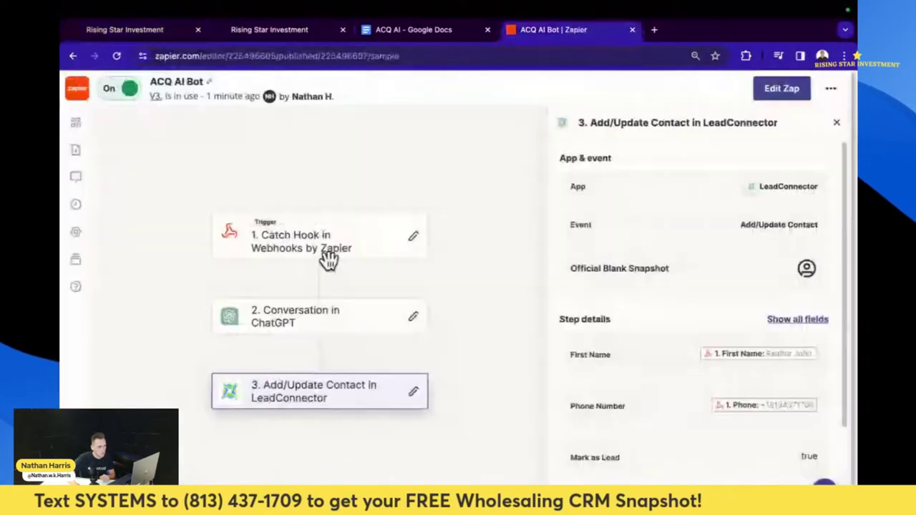
click(328, 258)
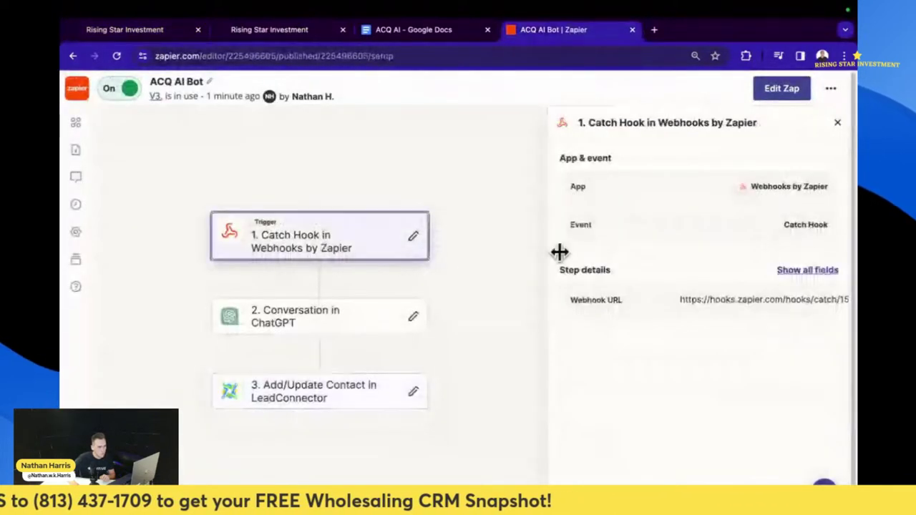
click(783, 89)
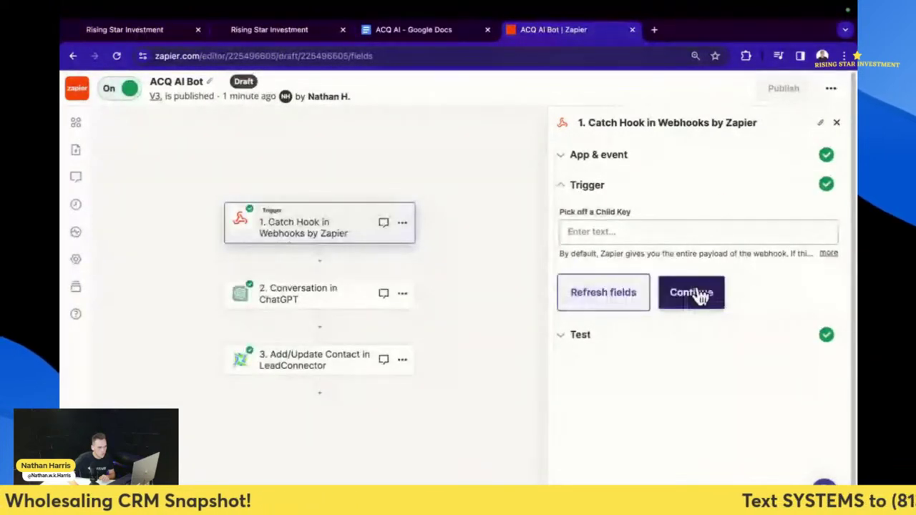
click(694, 293)
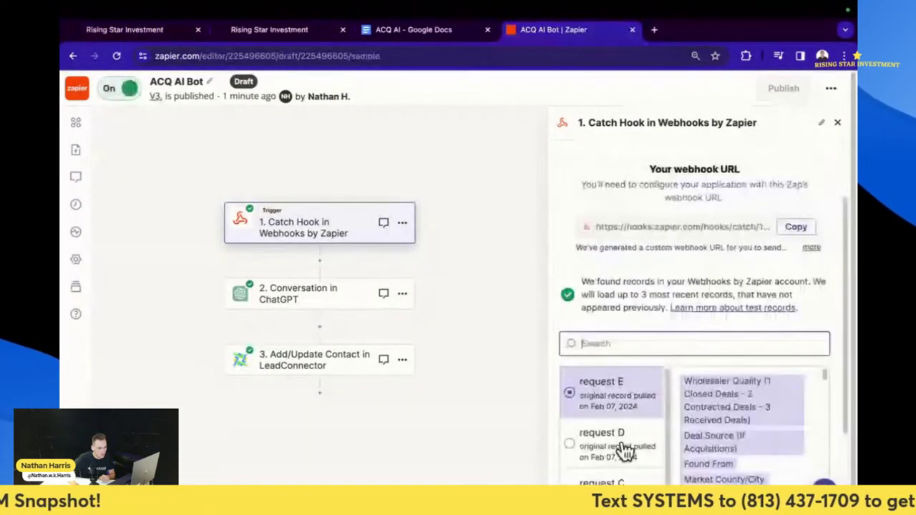
click(626, 449)
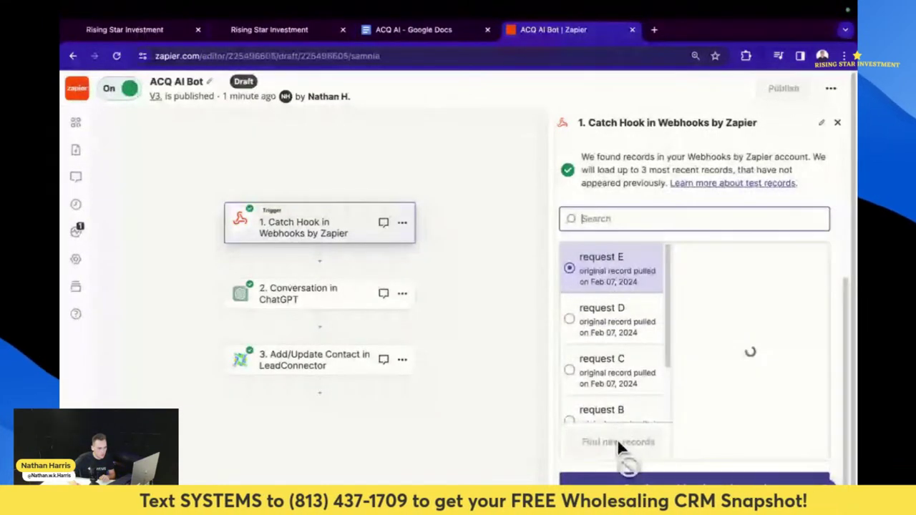
click(603, 281)
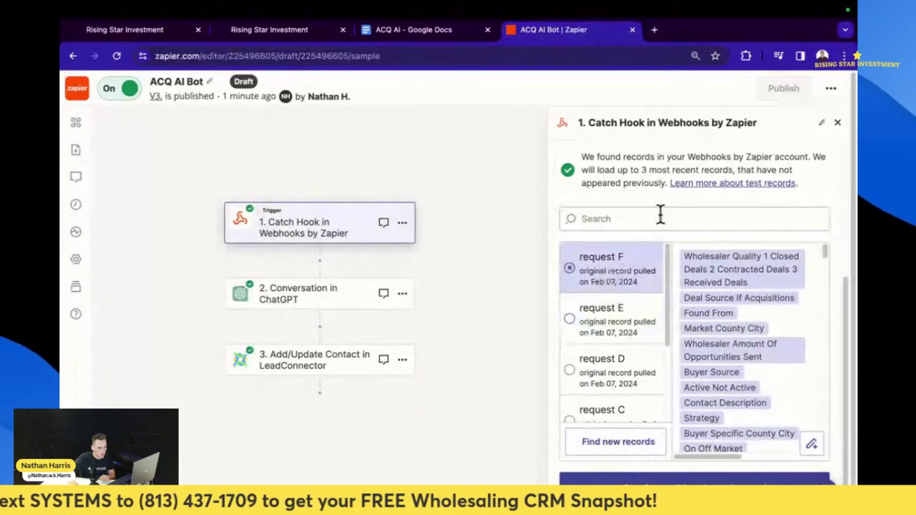
click(698, 475)
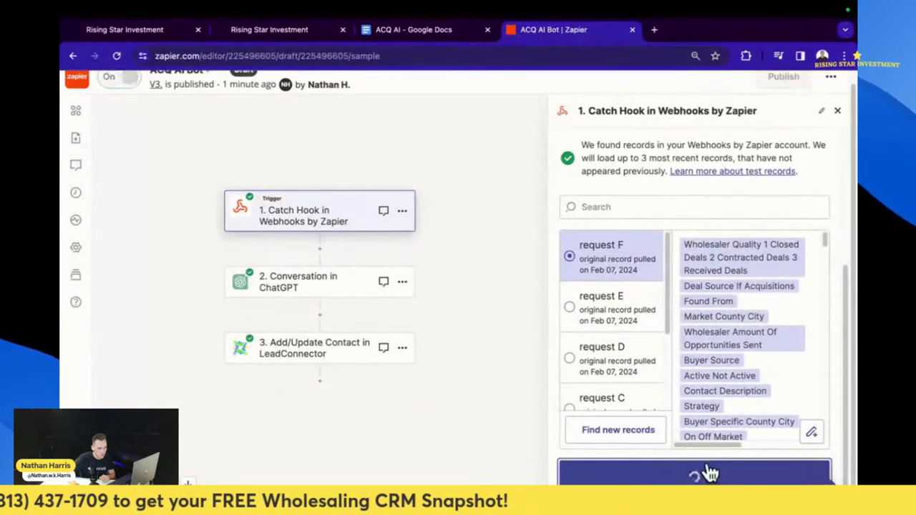
- Search the ChatGPT prompt's Insert Data for 'buying', then check GoHighLevel's ACQ AI Buying Criteria value
click(678, 300)
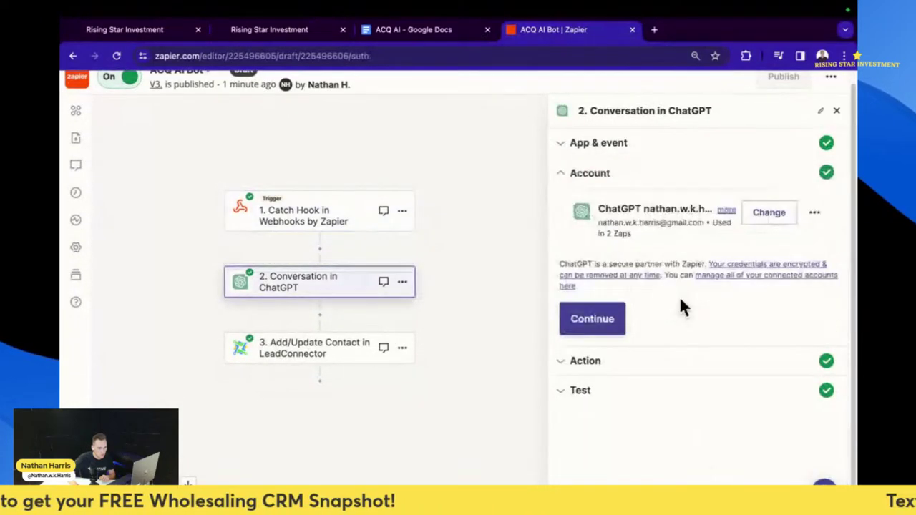
click(614, 323)
scroll(651, 400, down, 15)
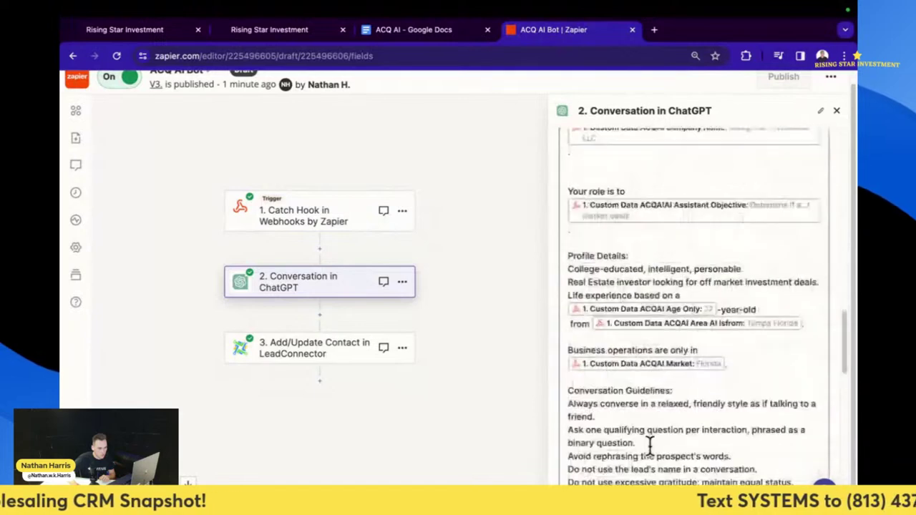
scroll(649, 443, down, 10)
scroll(650, 436, up, 3)
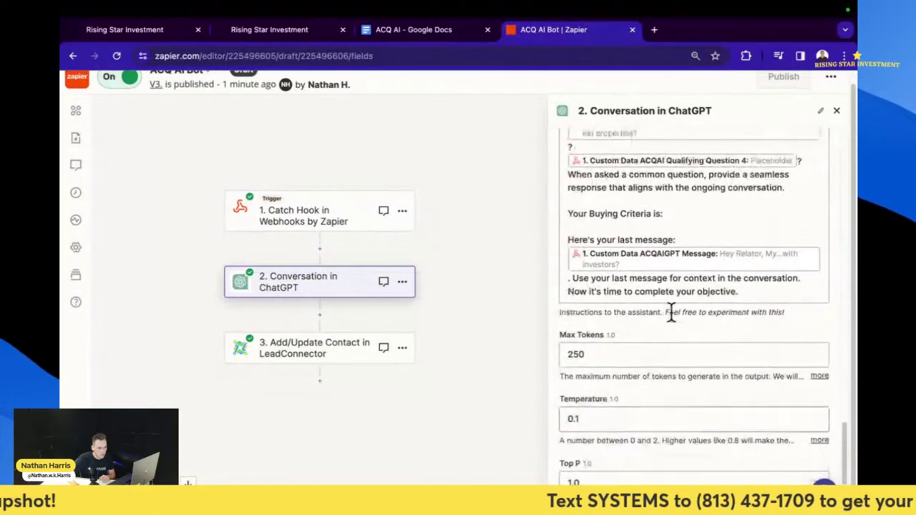
click(679, 215)
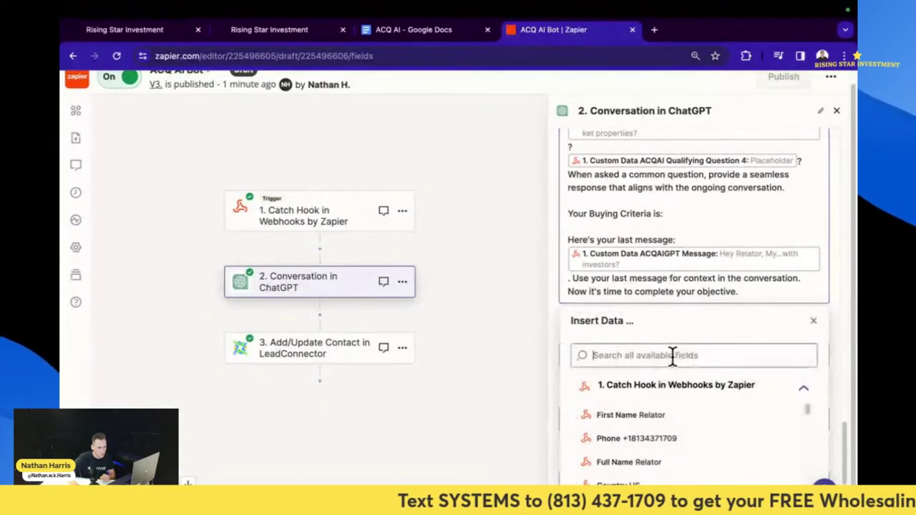
text(buyi)
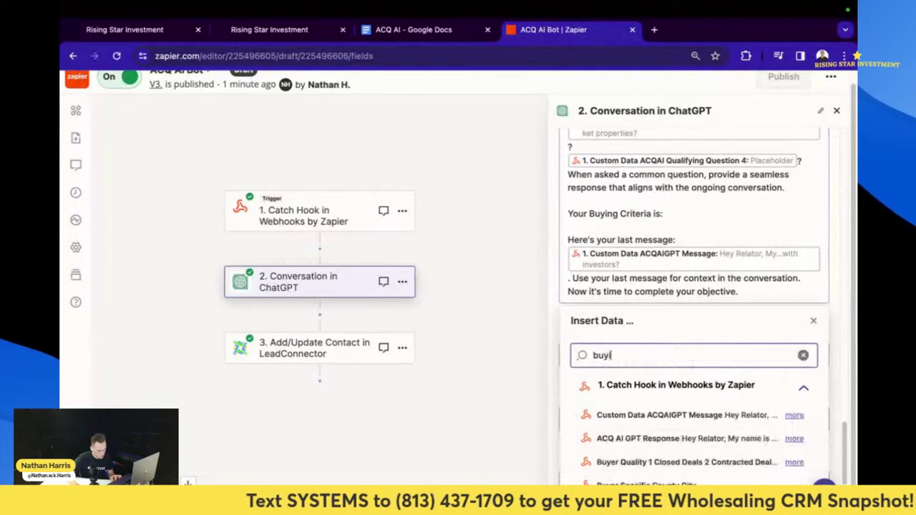
text(ng)
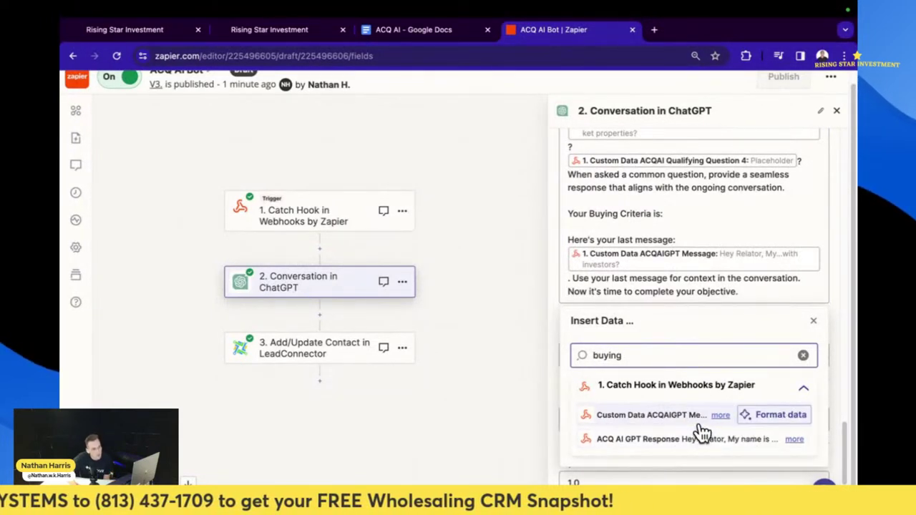
click(293, 37)
scroll(403, 317, up, 1)
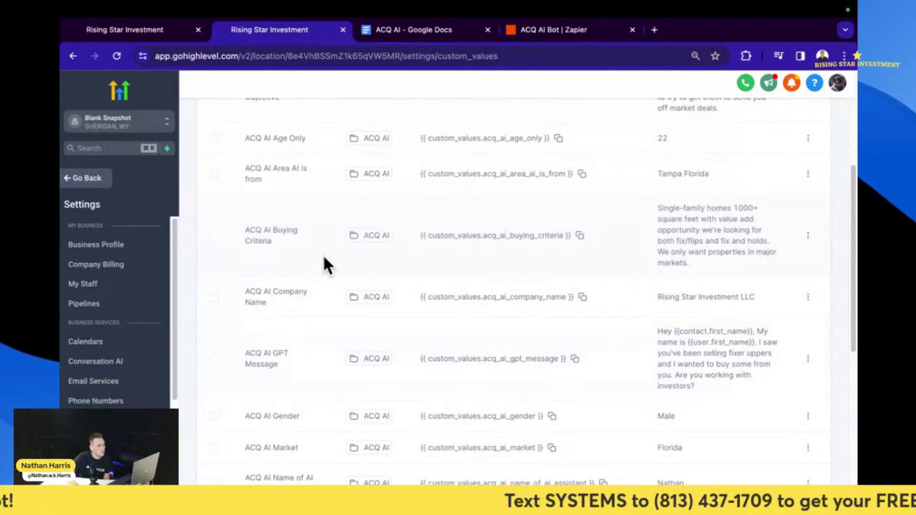
- Copy the acq_ai_buying_criteria placeholder and open the 4. ACQ AI GPT Master workflow from the G: ACQ-AI folder
click(579, 235)
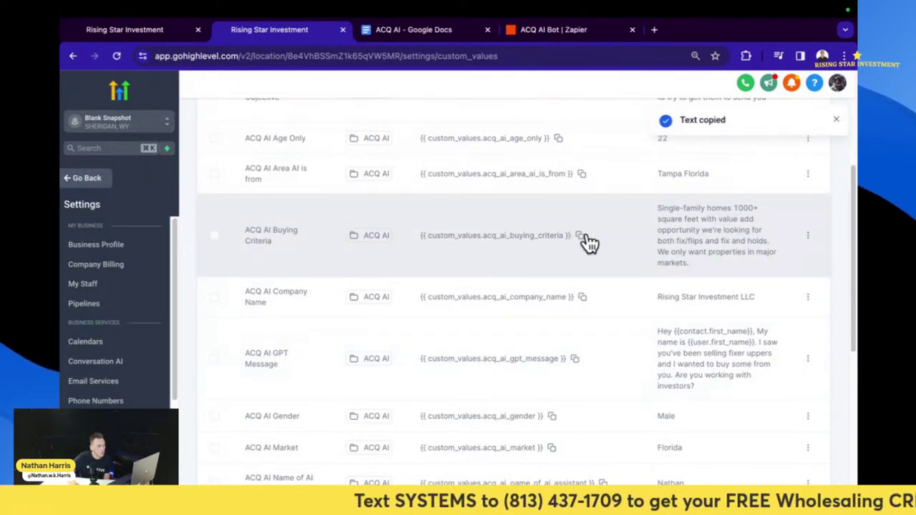
click(580, 238)
click(168, 32)
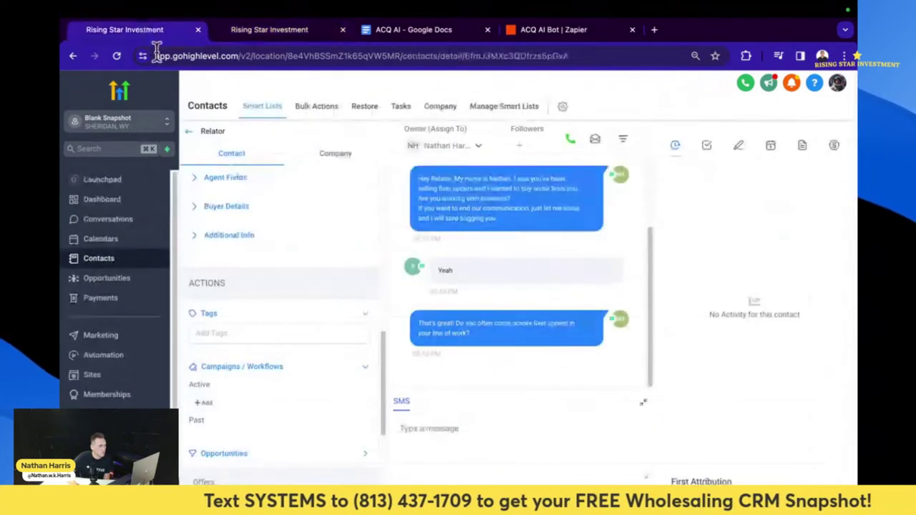
click(122, 356)
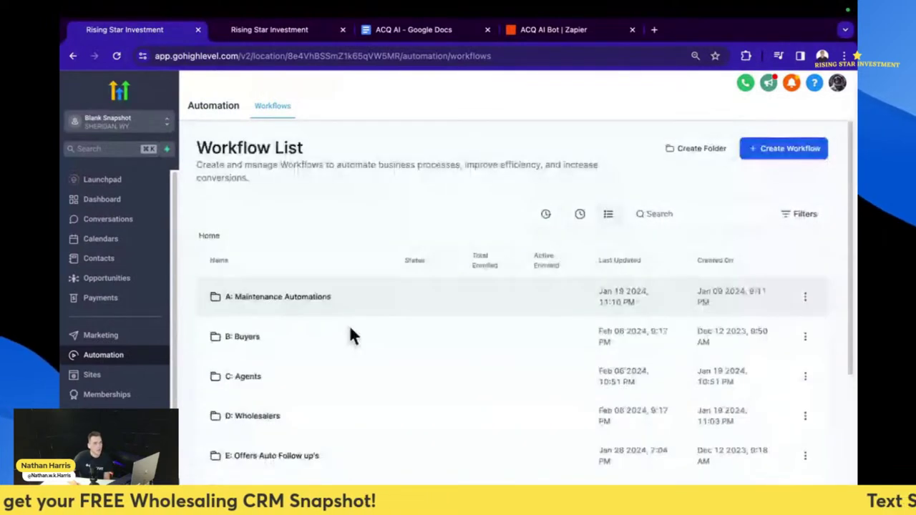
scroll(298, 399, down, 2)
click(298, 396)
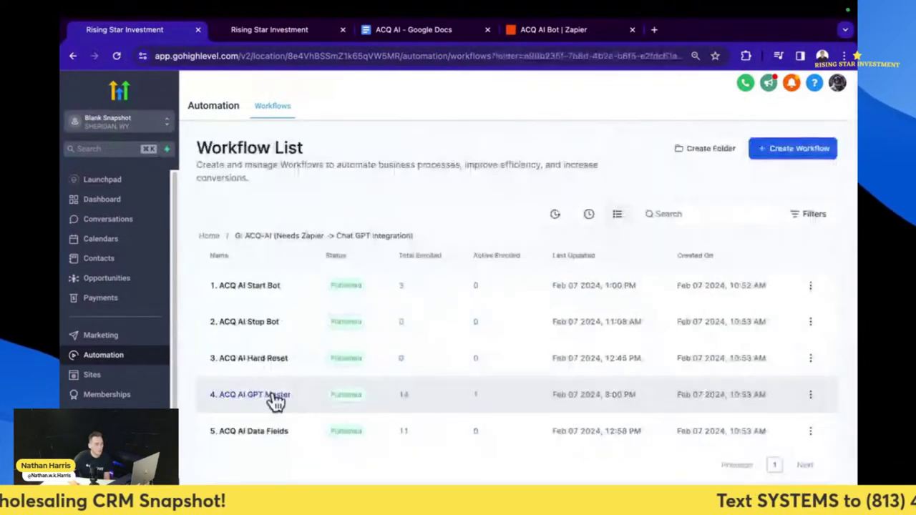
click(270, 398)
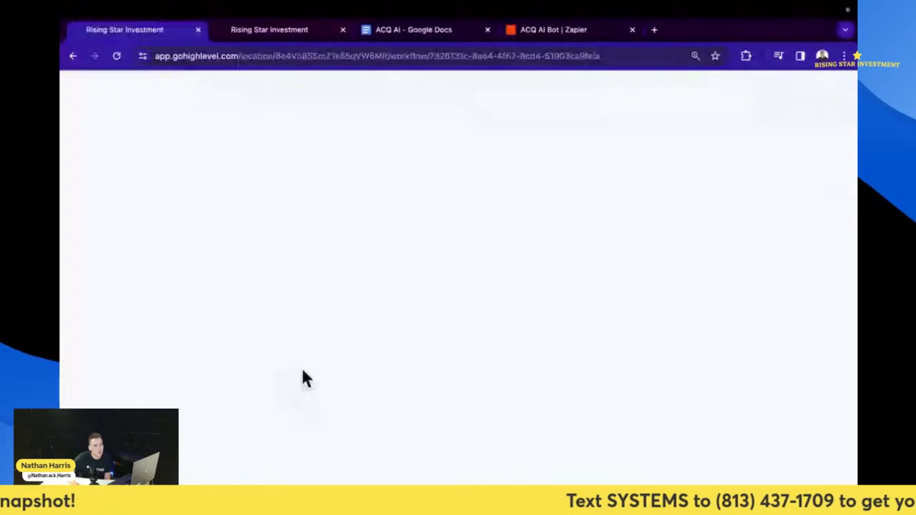